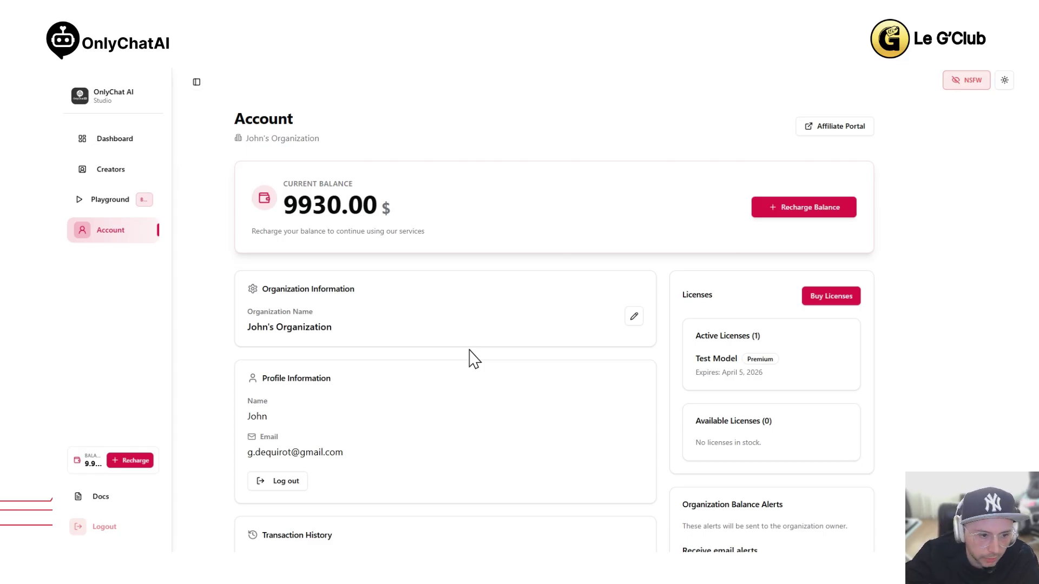
Purchase one Premium licence at $70/month, leaving a 9930.00 $ balance and one licence to assign
{"action": "scroll", "coordinate": [322, 230], "scroll_direction": "down", "scroll_amount": 4}
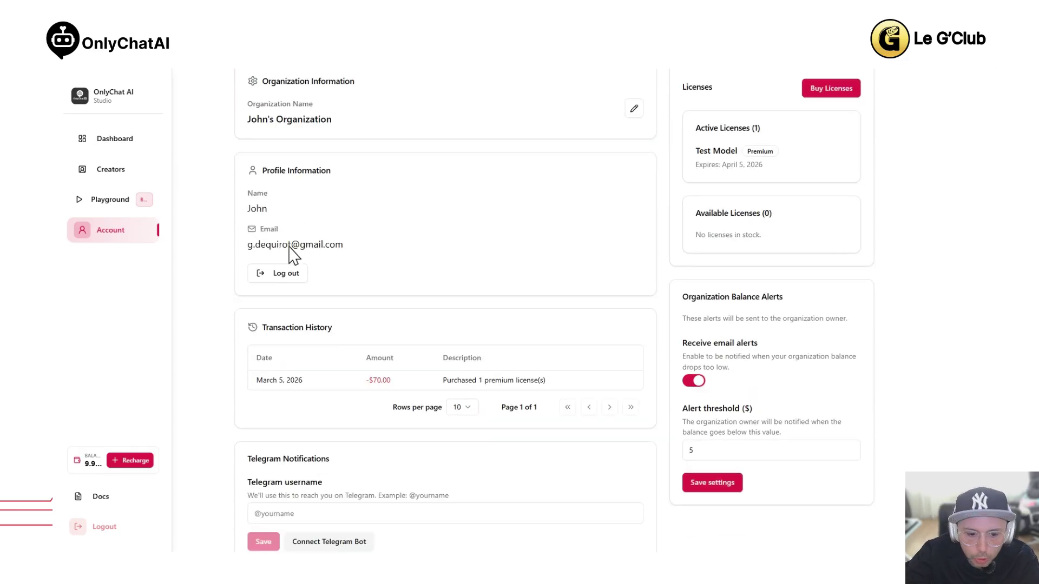
{"action": "scroll", "coordinate": [323, 313], "scroll_direction": "down", "scroll_amount": 2}
{"action": "scroll", "coordinate": [325, 313], "scroll_direction": "up", "scroll_amount": 3}
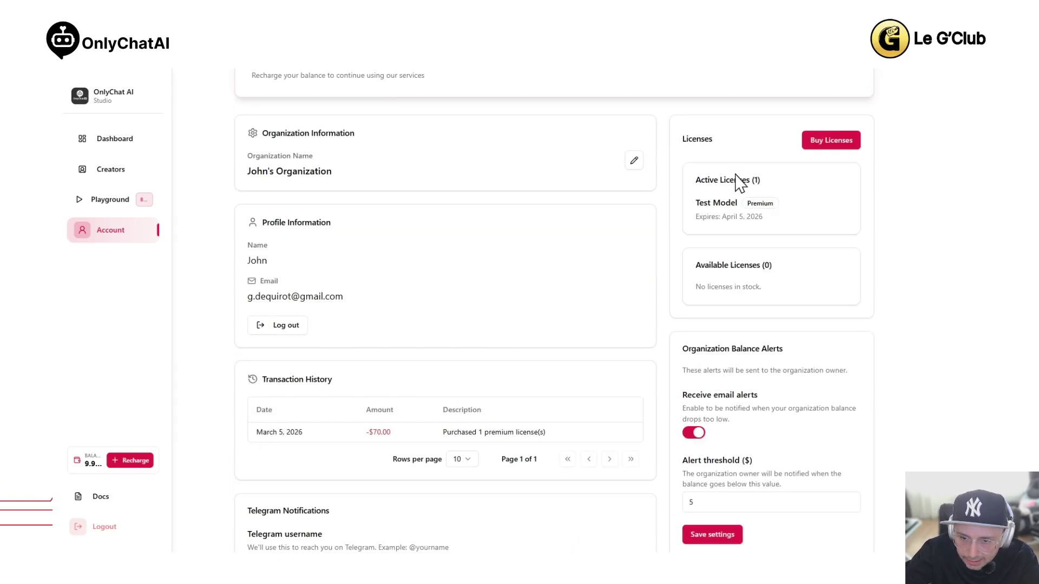
{"action": "left_click", "coordinate": [829, 142]}
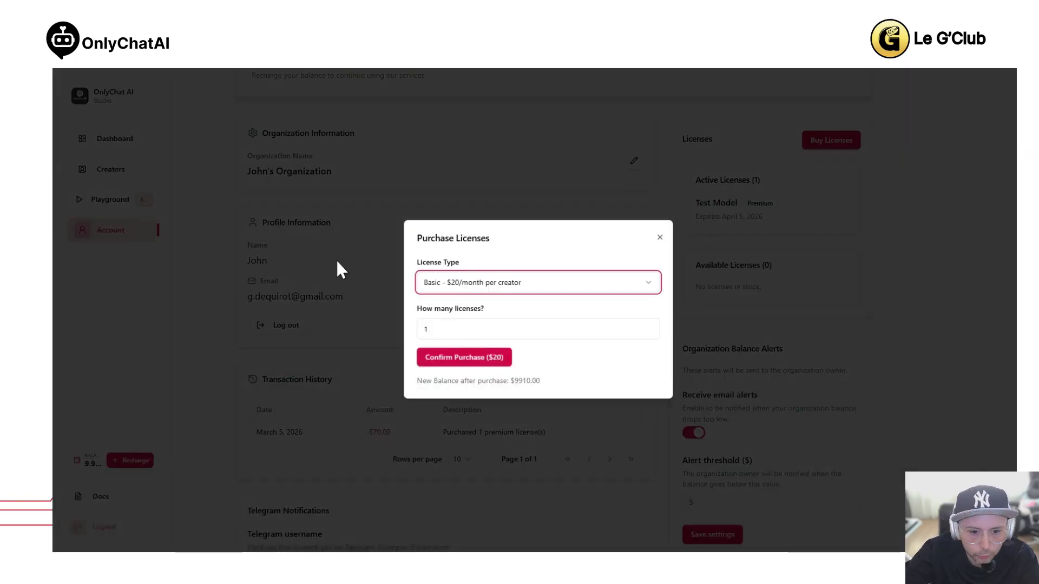
{"action": "left_click", "coordinate": [517, 291]}
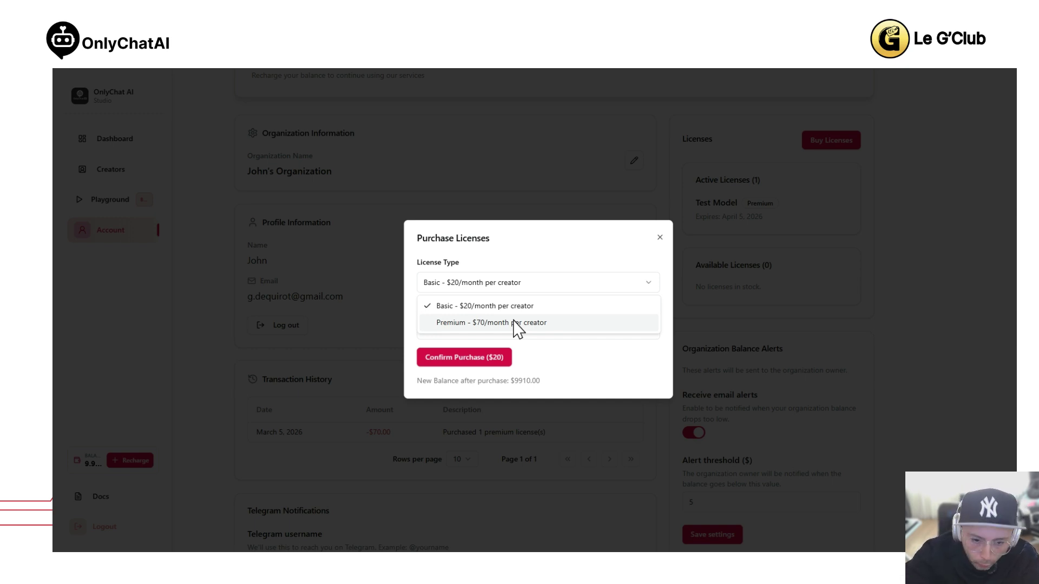
{"action": "left_click", "coordinate": [482, 325]}
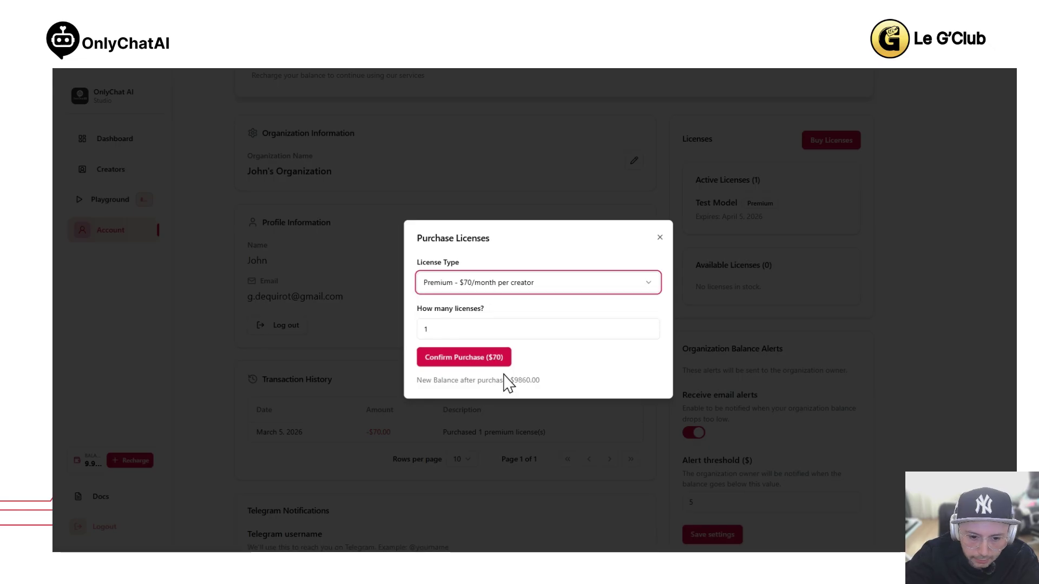
{"action": "left_click", "coordinate": [474, 360]}
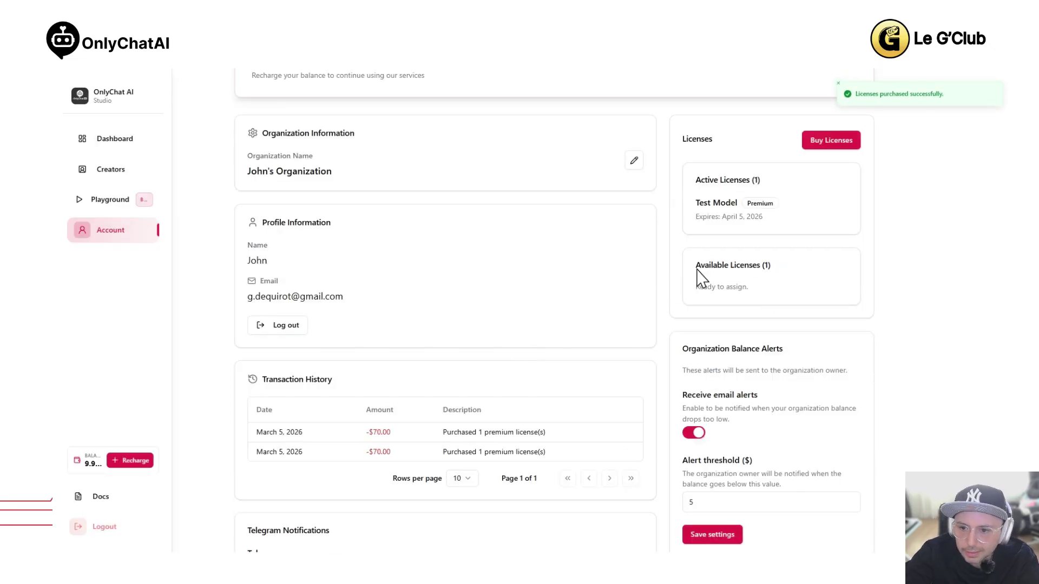
{"action": "scroll", "coordinate": [330, 360], "scroll_direction": "up", "scroll_amount": 3}
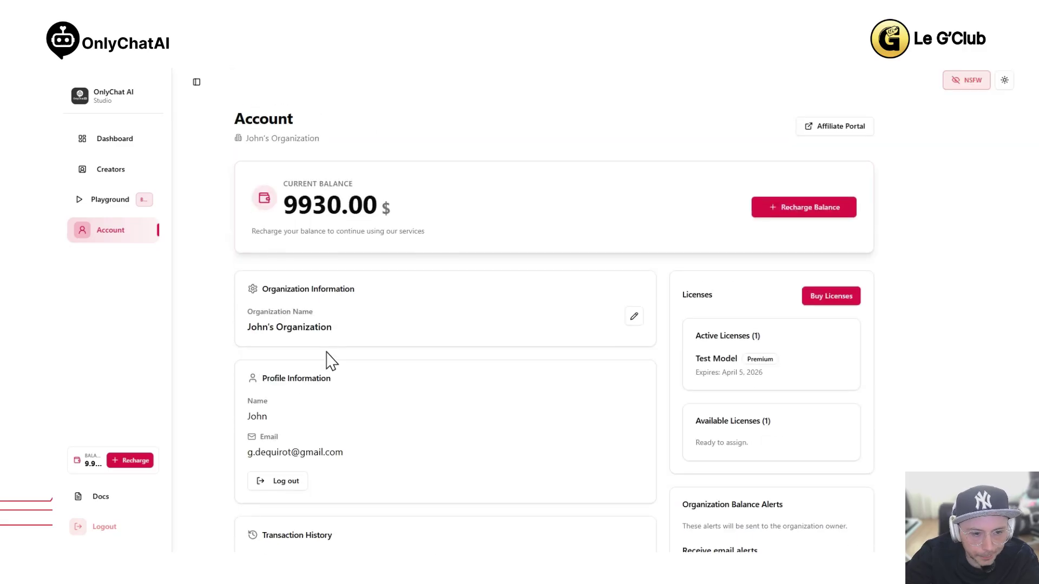
{"action": "scroll", "coordinate": [331, 361], "scroll_direction": "down", "scroll_amount": 3}
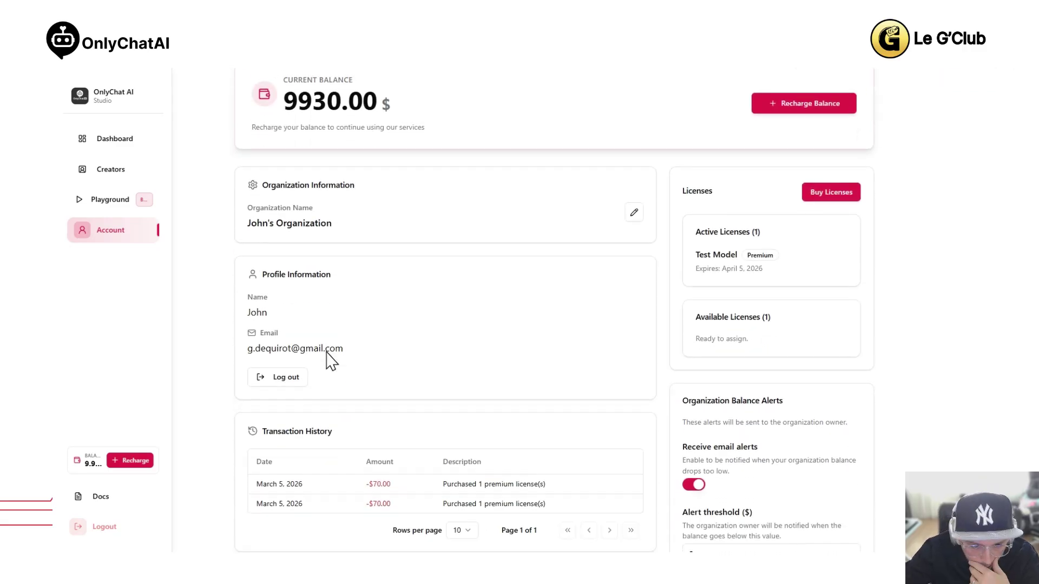
{"action": "scroll", "coordinate": [420, 311], "scroll_direction": "down", "scroll_amount": 2}
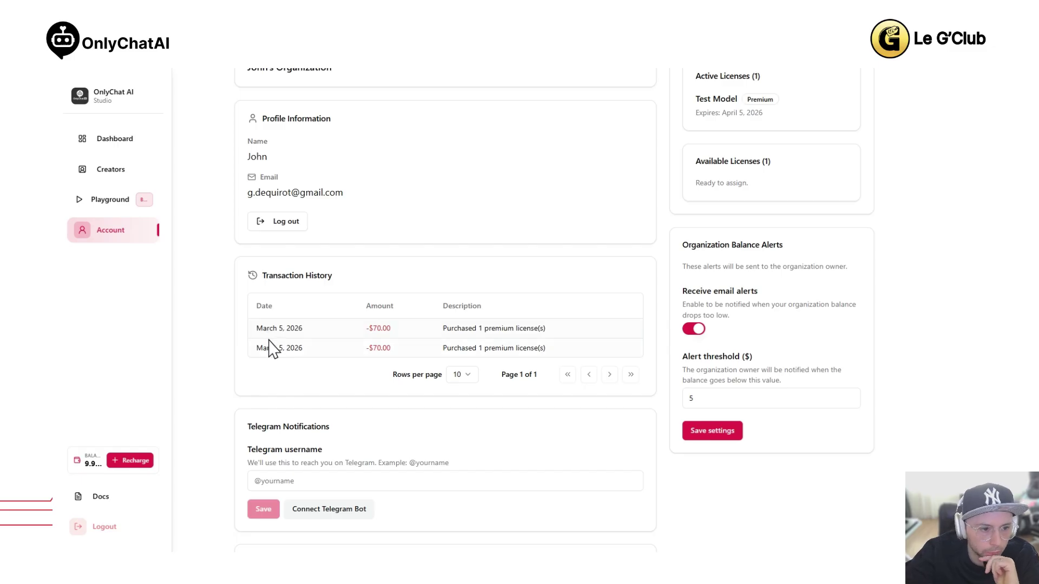
Go to the Creators overview and toggle NSFW content on and then off again
{"action": "left_click", "coordinate": [108, 170]}
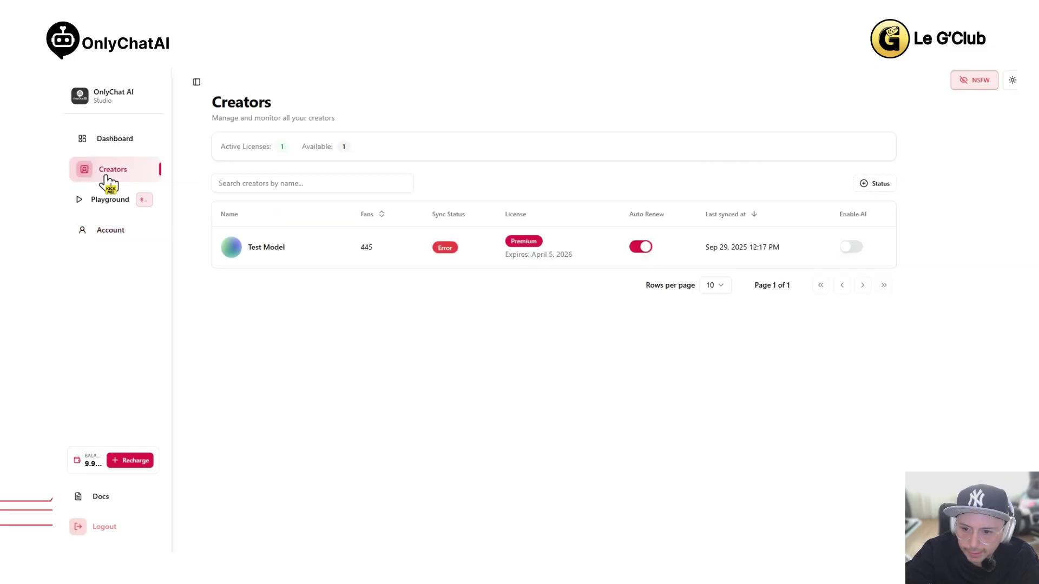
{"action": "left_click", "coordinate": [968, 82]}
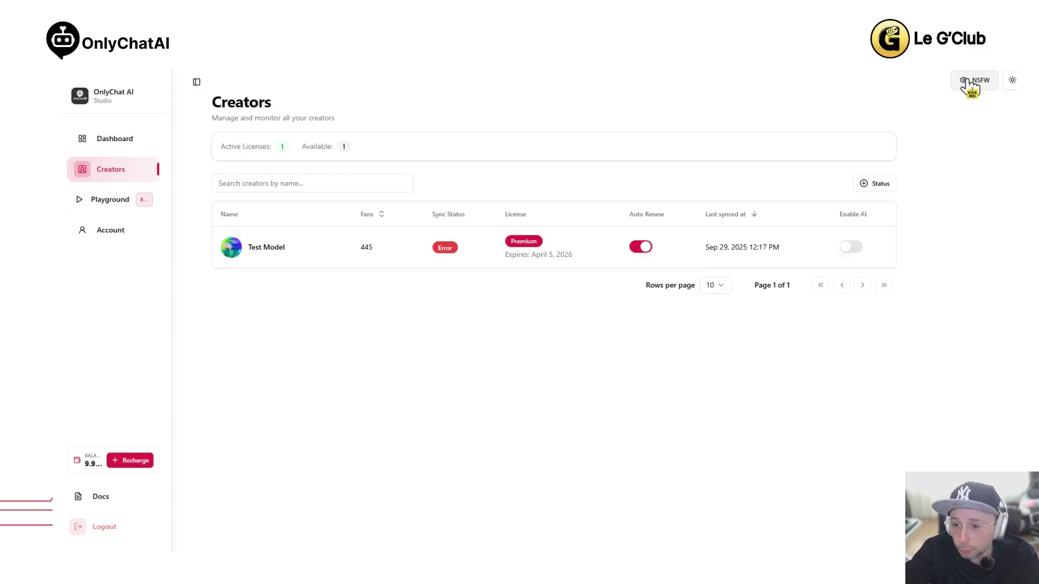
{"action": "left_click", "coordinate": [968, 83]}
Switch the app theme to Dark, then back to Light
{"action": "left_click", "coordinate": [1012, 81]}
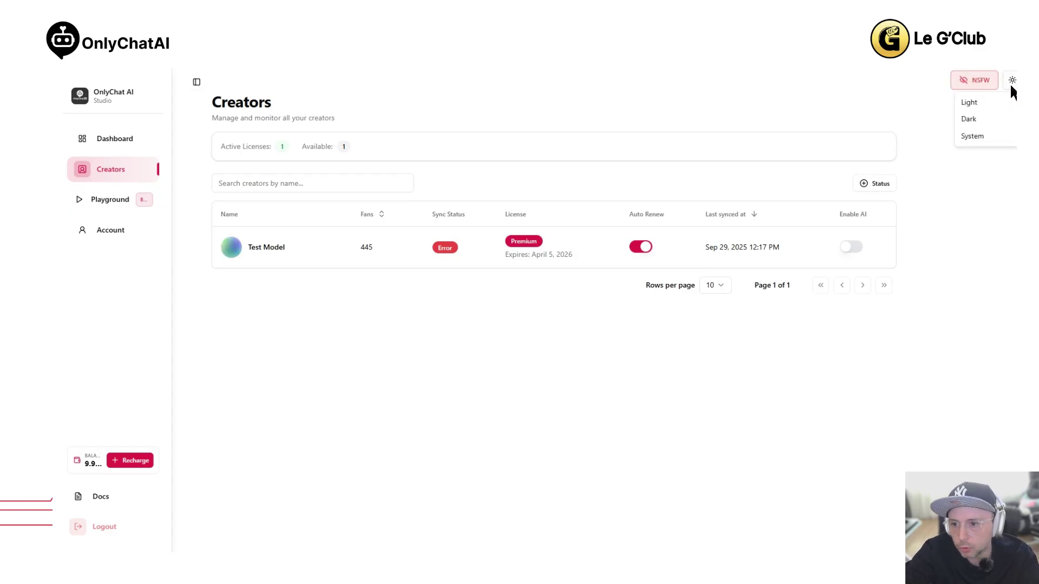
{"action": "left_click", "coordinate": [974, 118]}
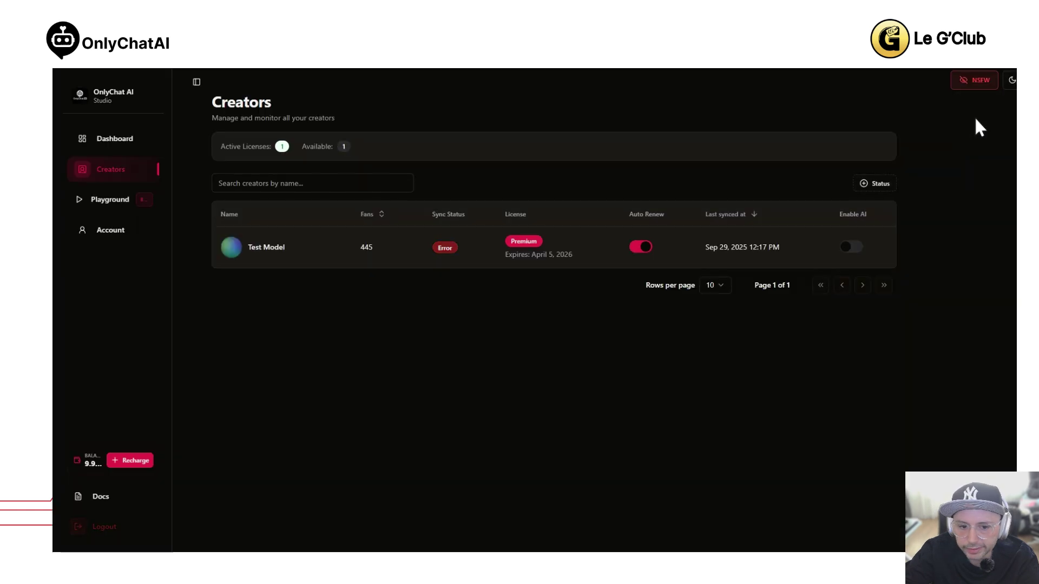
{"action": "left_click", "coordinate": [1012, 81]}
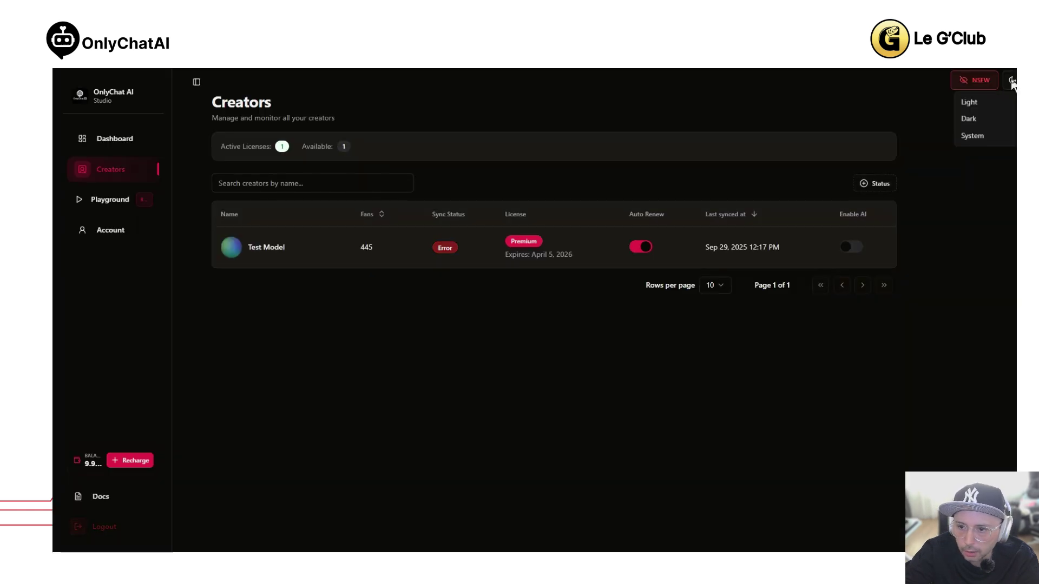
{"action": "left_click", "coordinate": [969, 100]}
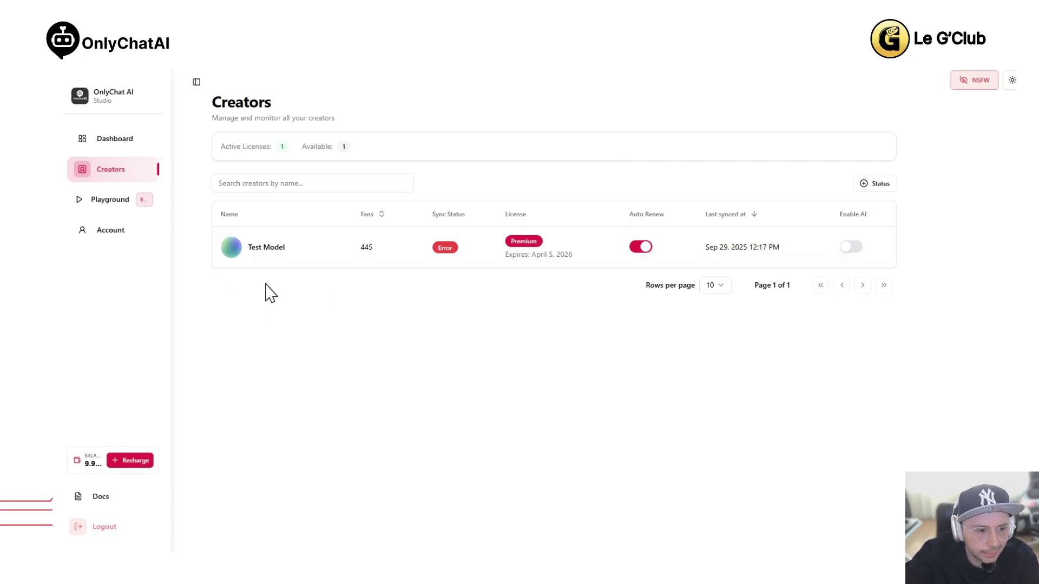
Open Test Model's creator page and look through its 15-page Fans list
{"action": "left_click", "coordinate": [264, 250]}
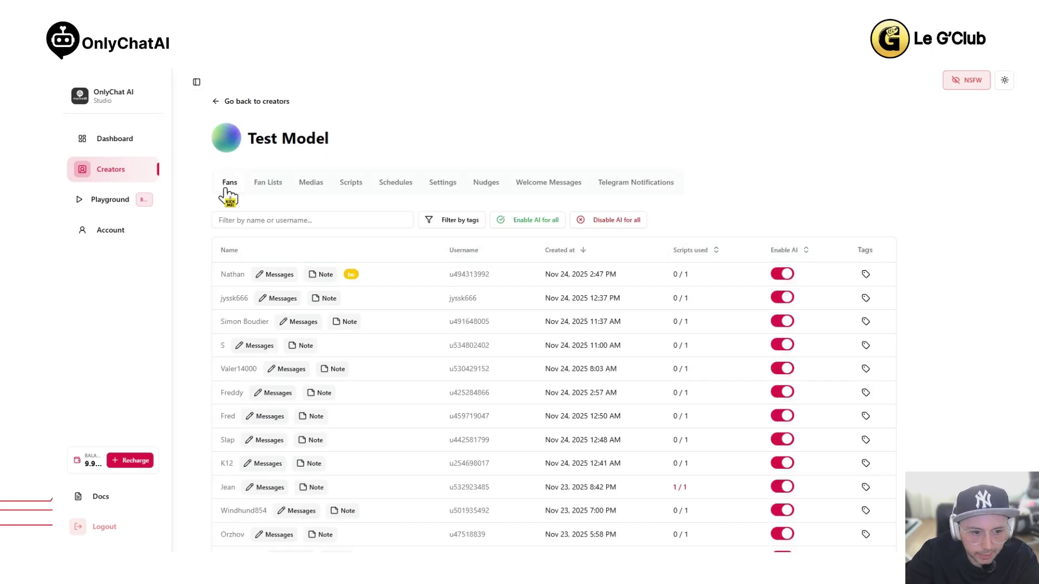
{"action": "scroll", "coordinate": [303, 298], "scroll_direction": "down", "scroll_amount": 9}
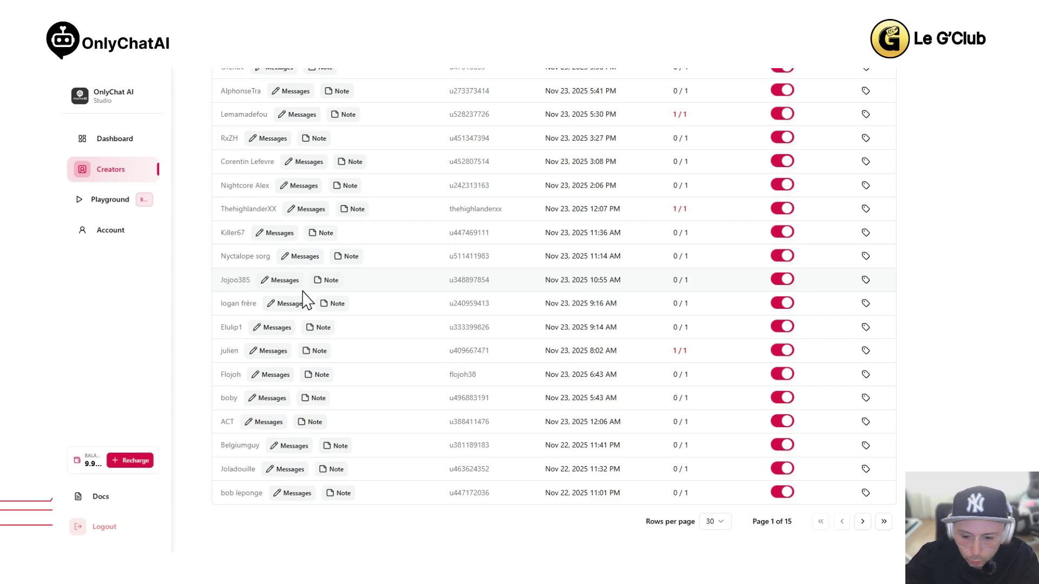
{"action": "scroll", "coordinate": [441, 352], "scroll_direction": "up", "scroll_amount": 10}
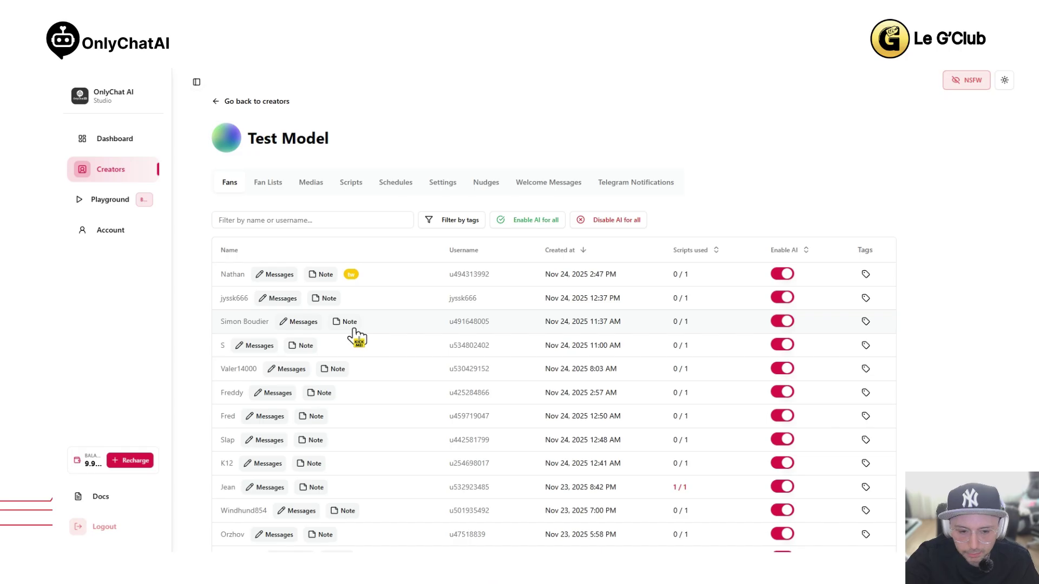
On Test Model's Fan Lists tab, mark the Baleine list as Excluded, leaving others Active
{"action": "left_click", "coordinate": [265, 187]}
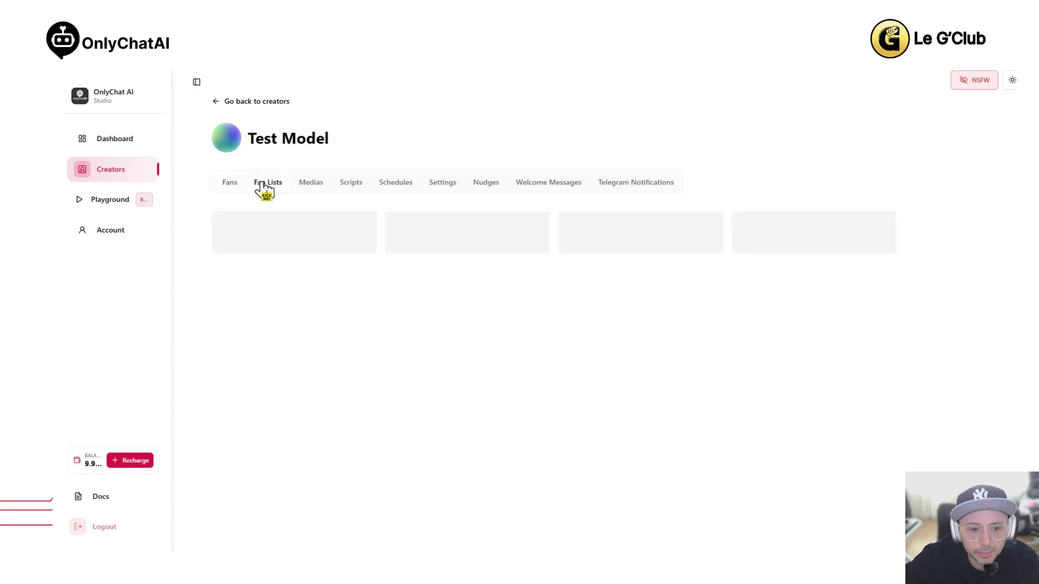
{"action": "scroll", "coordinate": [352, 324], "scroll_direction": "down", "scroll_amount": 3}
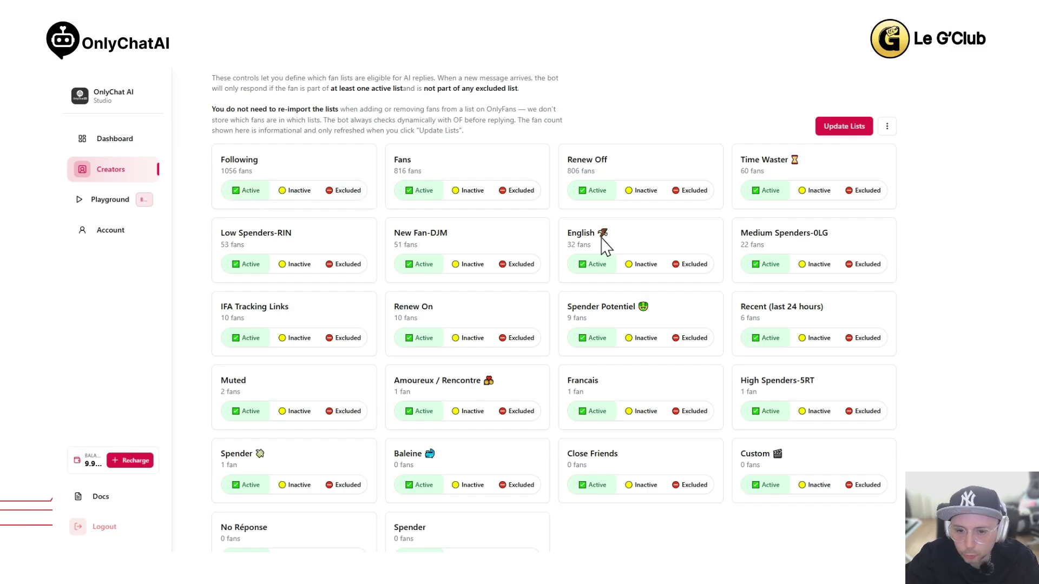
{"action": "scroll", "coordinate": [287, 347], "scroll_direction": "down", "scroll_amount": 2}
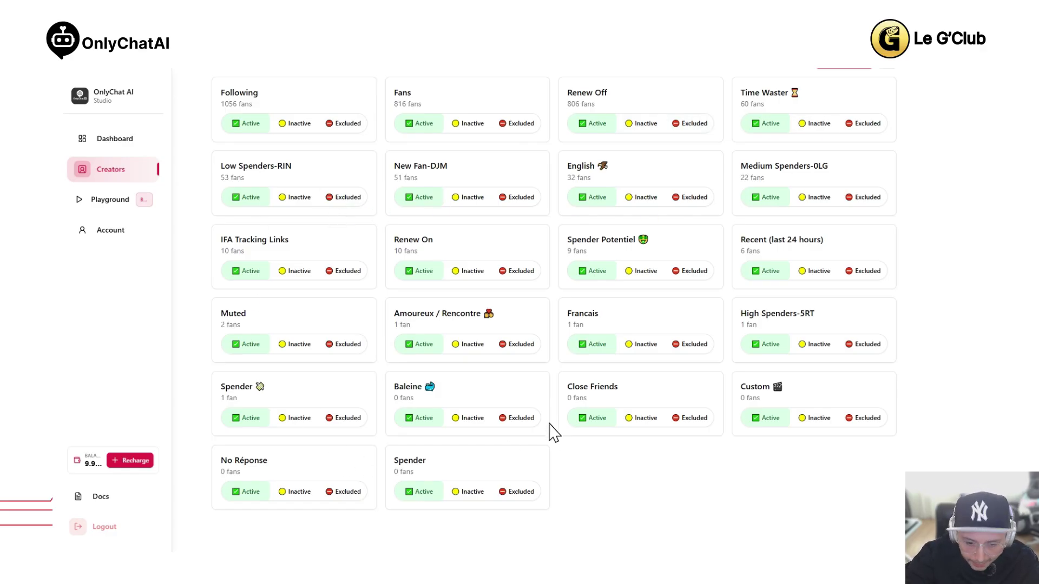
{"action": "left_click", "coordinate": [521, 421]}
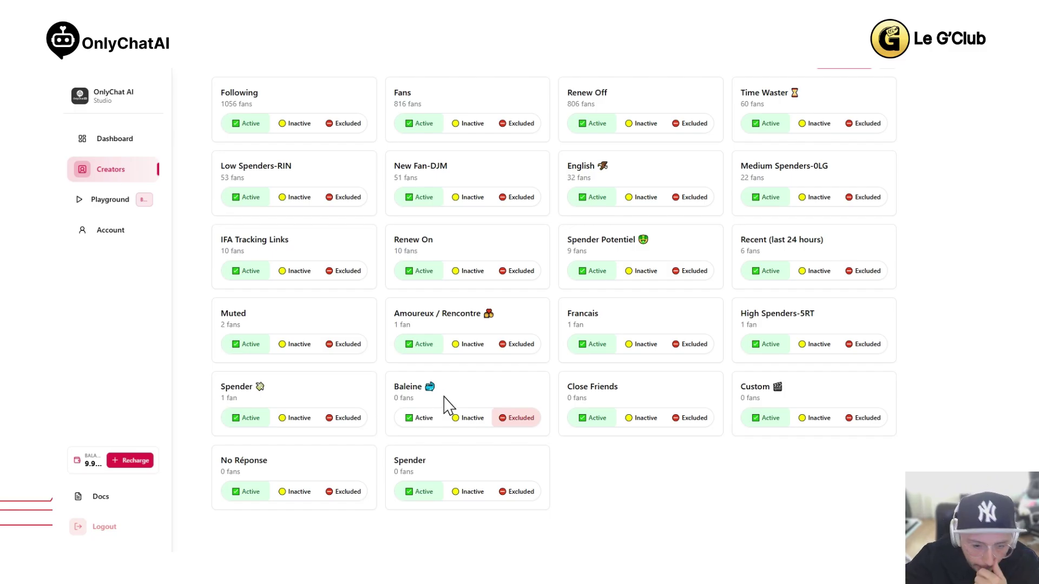
{"action": "scroll", "coordinate": [449, 404], "scroll_direction": "up", "scroll_amount": 5}
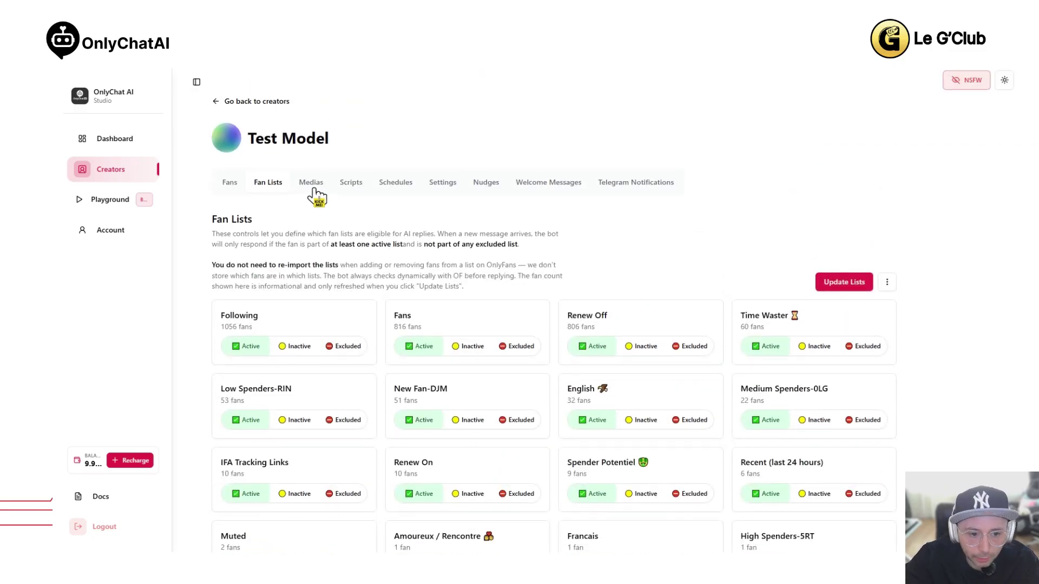
Browse the Script - Douche media folder, then view the Scripts tab showing active Script - 1
{"action": "left_click", "coordinate": [313, 186]}
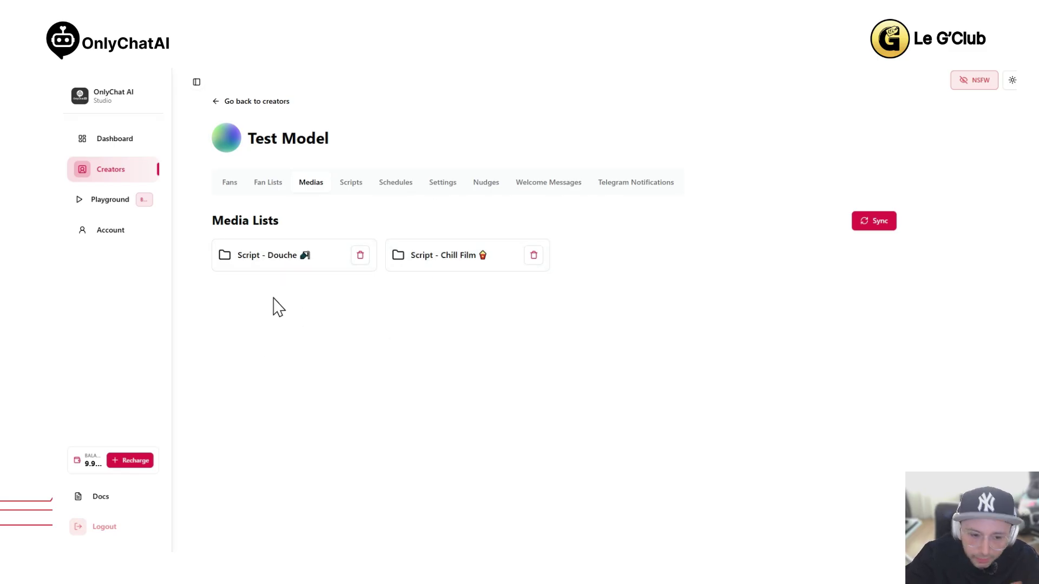
{"action": "left_click", "coordinate": [277, 260]}
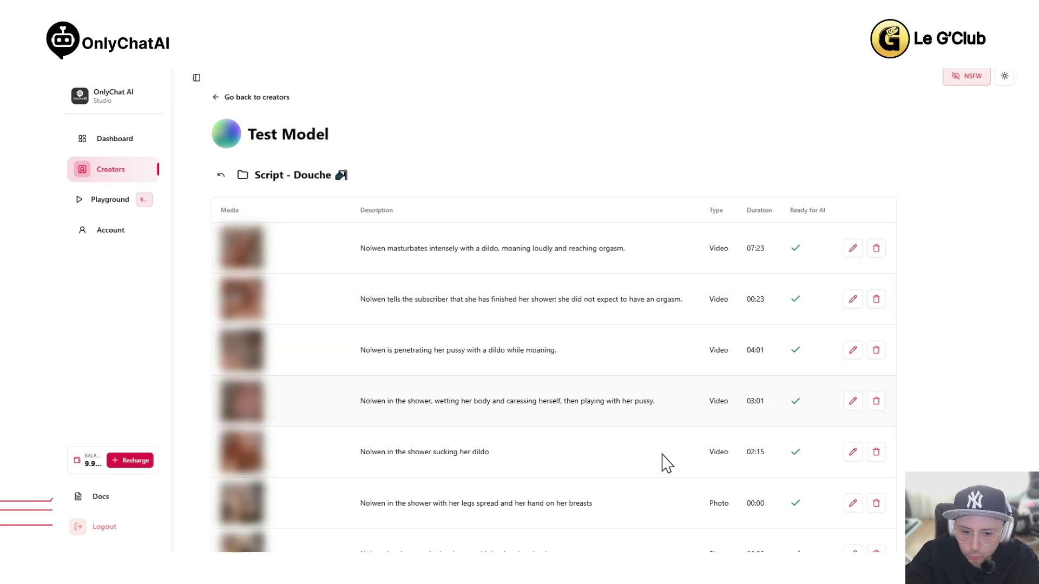
{"action": "scroll", "coordinate": [666, 461], "scroll_direction": "down", "scroll_amount": 8}
{"action": "scroll", "coordinate": [492, 310], "scroll_direction": "up", "scroll_amount": 8}
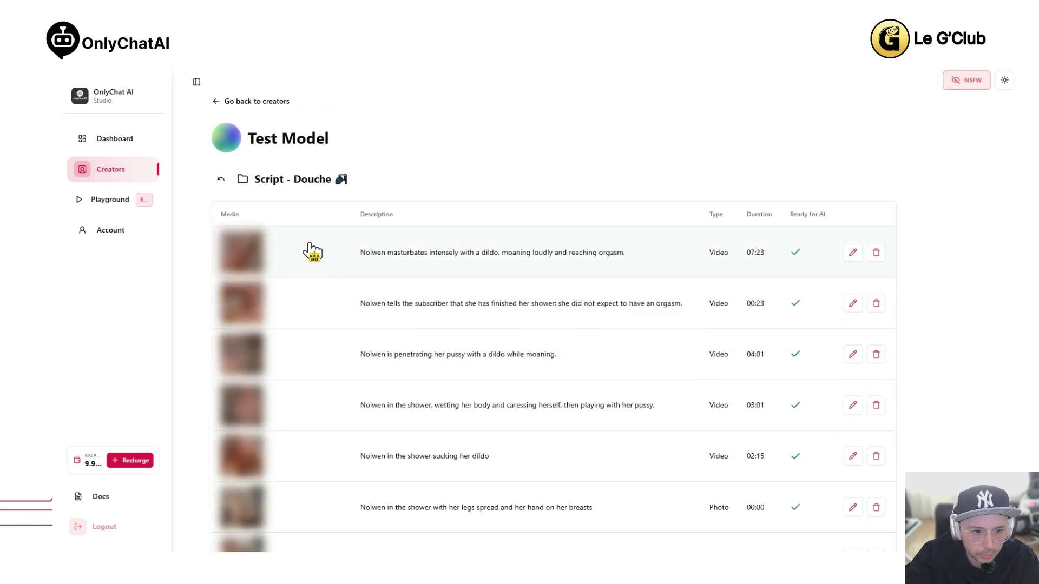
{"action": "left_click", "coordinate": [222, 180]}
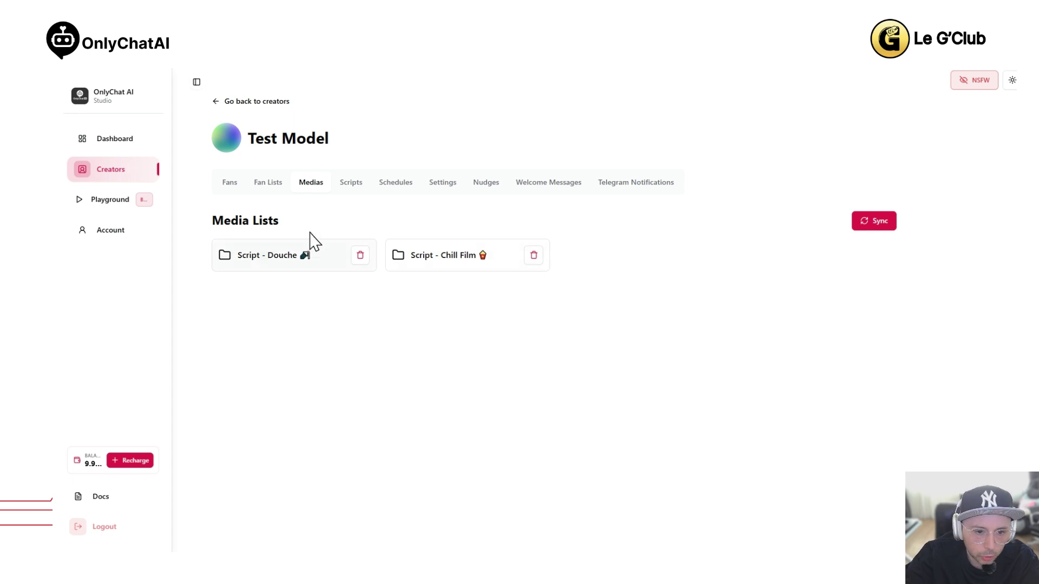
{"action": "left_click", "coordinate": [346, 184]}
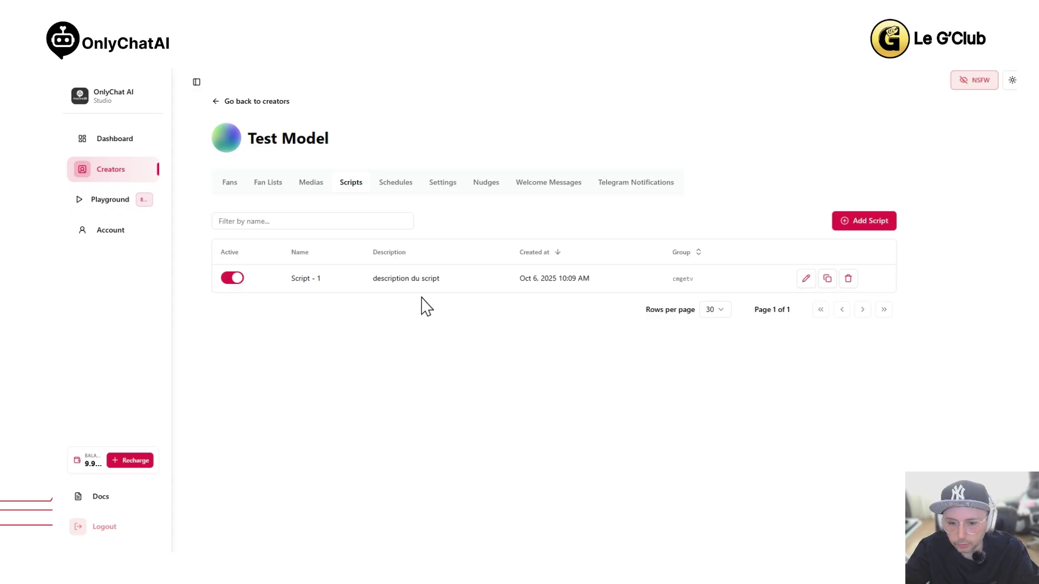
Add a new script and name it 'Script Douche, version 1'
{"action": "left_click", "coordinate": [870, 223]}
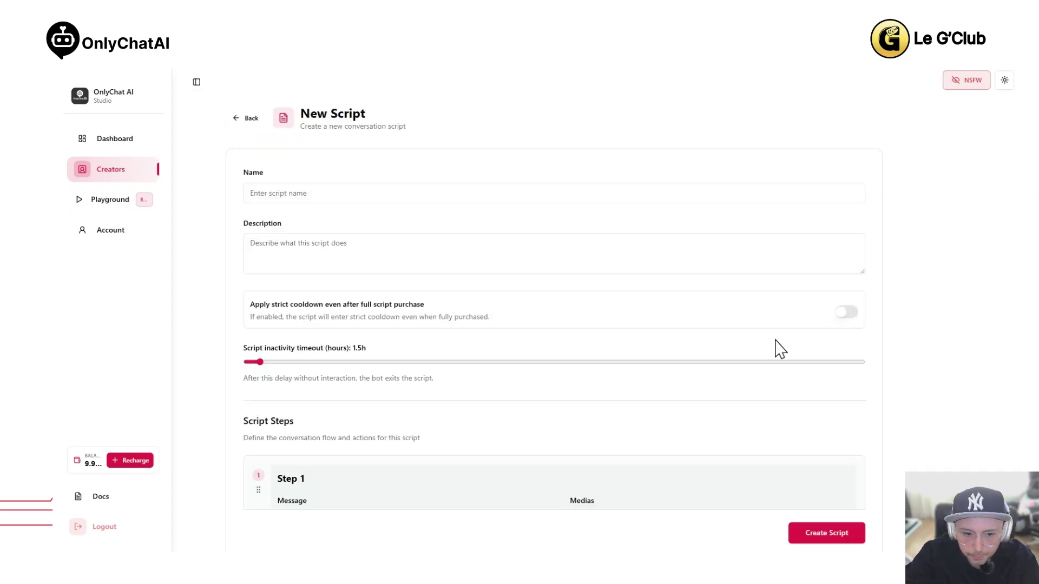
{"action": "left_click", "coordinate": [255, 196]}
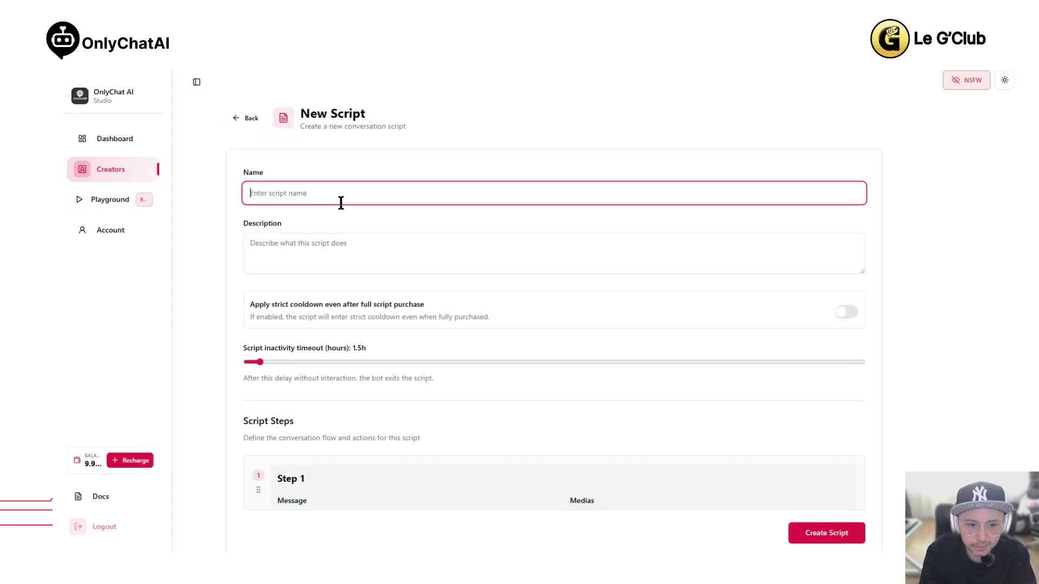
{"action": "type", "text": "Scr"}
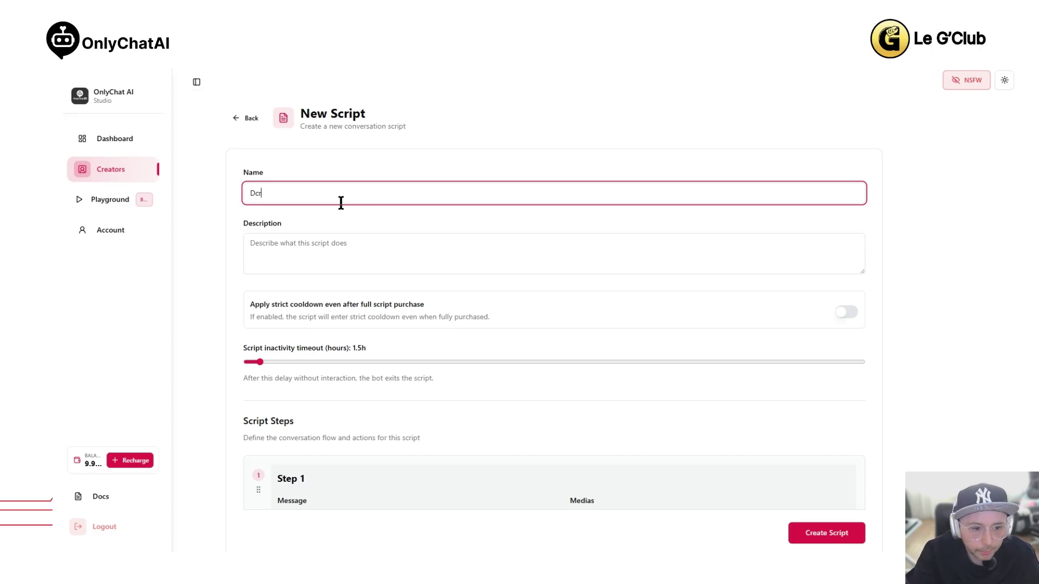
{"action": "key", "text": "BackSpace"}
{"action": "key", "text": "BackSpace"}
{"action": "type", "text": "ceript"}
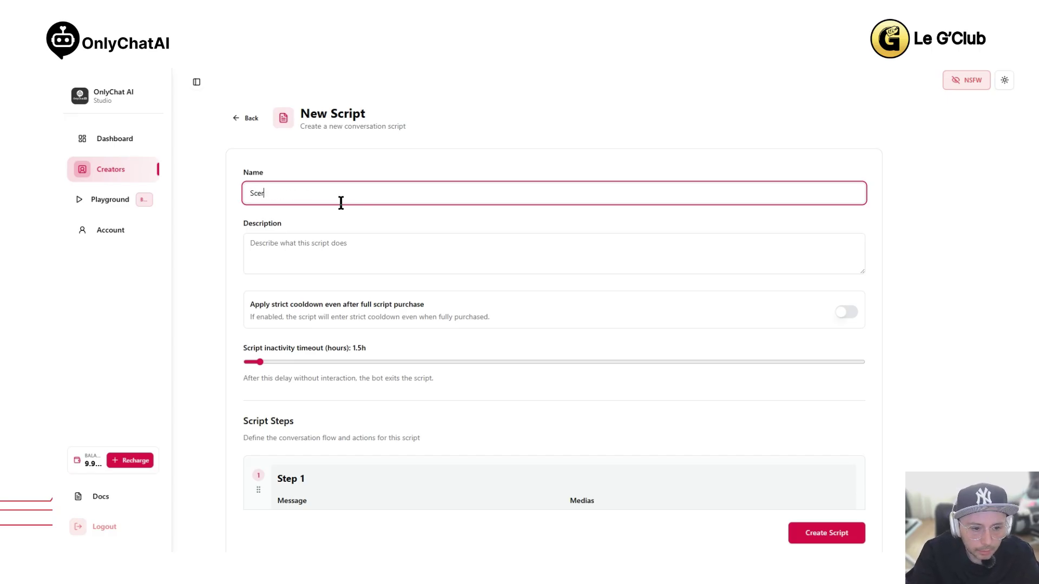
{"action": "key", "text": "BackSpace"}
{"action": "key", "text": "BackSpace"}
{"action": "type", "text": "ript Douche, ve"}
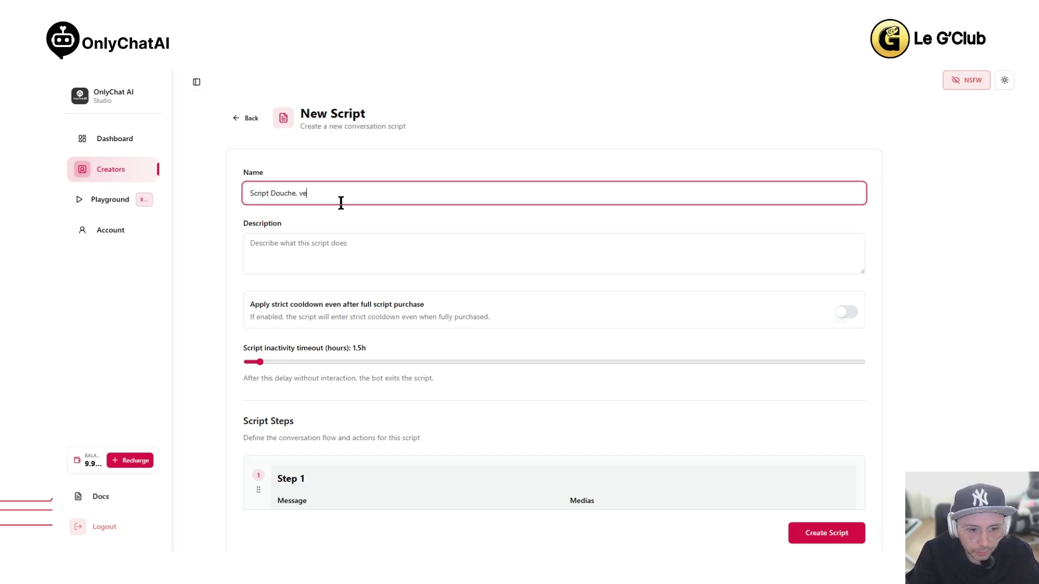
{"action": "type", "text": "rsion 1"}
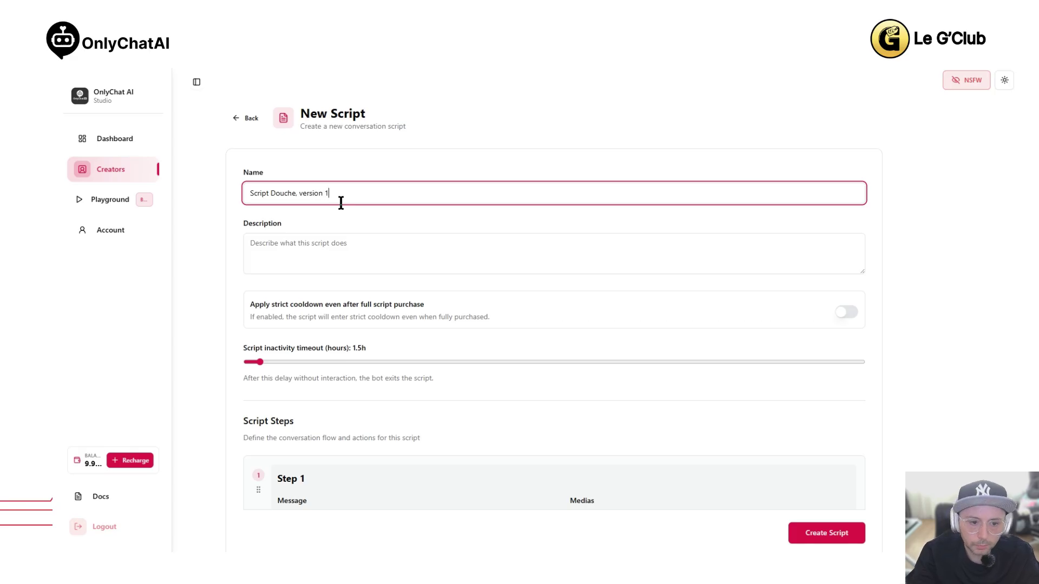
{"action": "left_click", "coordinate": [406, 240]}
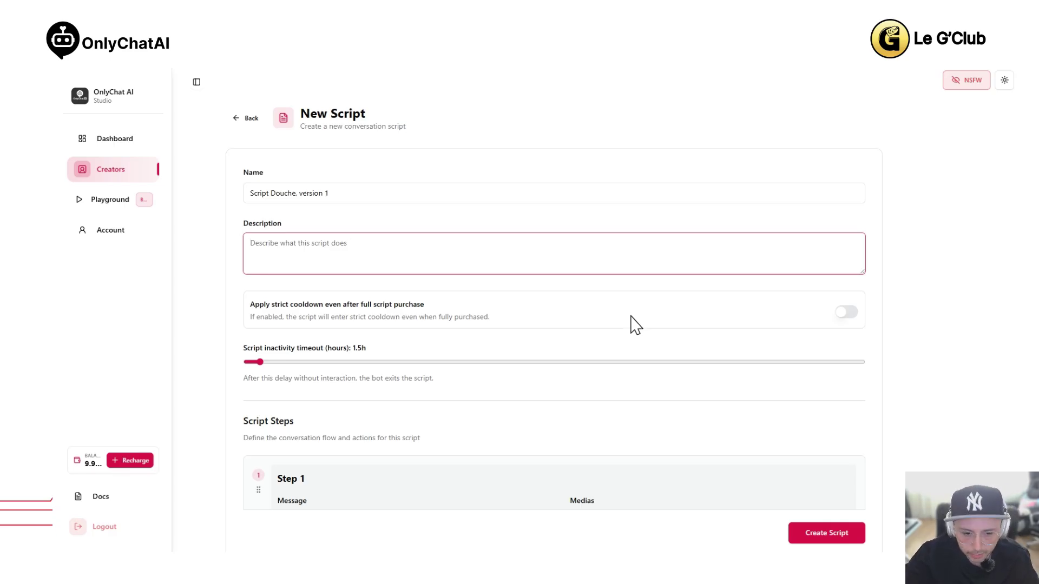
{"action": "left_click", "coordinate": [852, 318]}
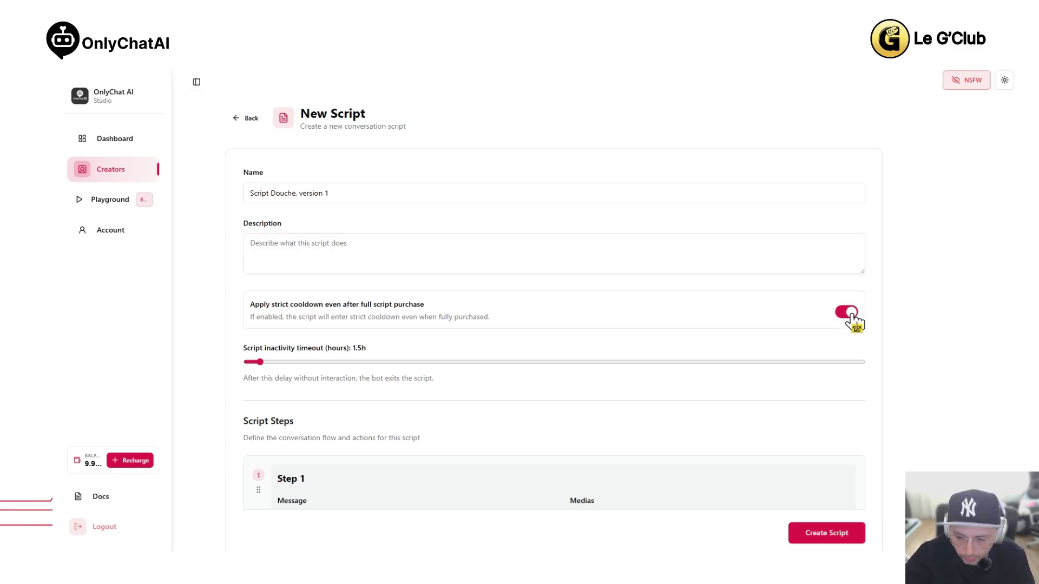
{"action": "left_click", "coordinate": [852, 317]}
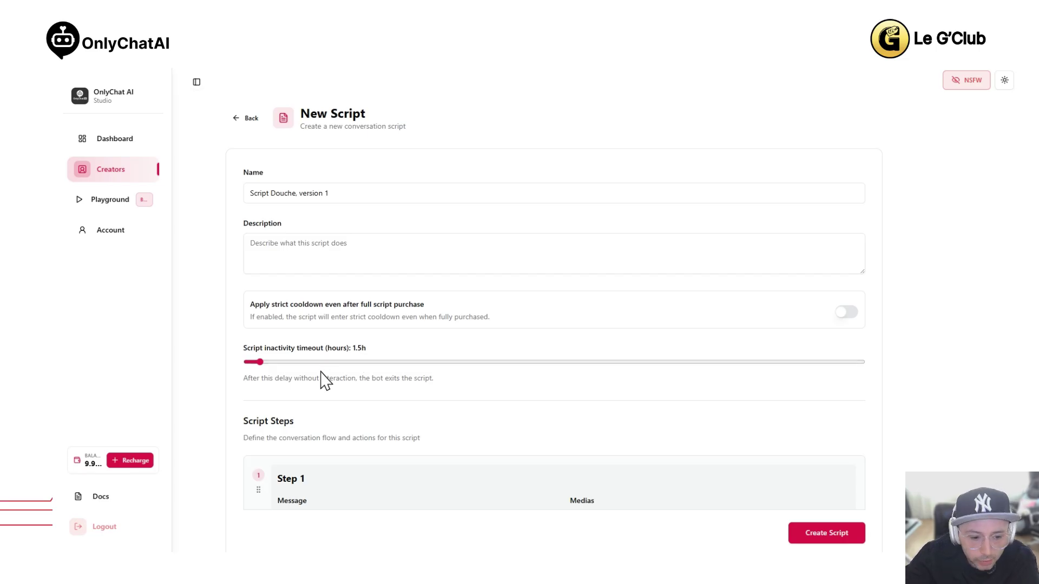
{"action": "left_click", "coordinate": [255, 363]}
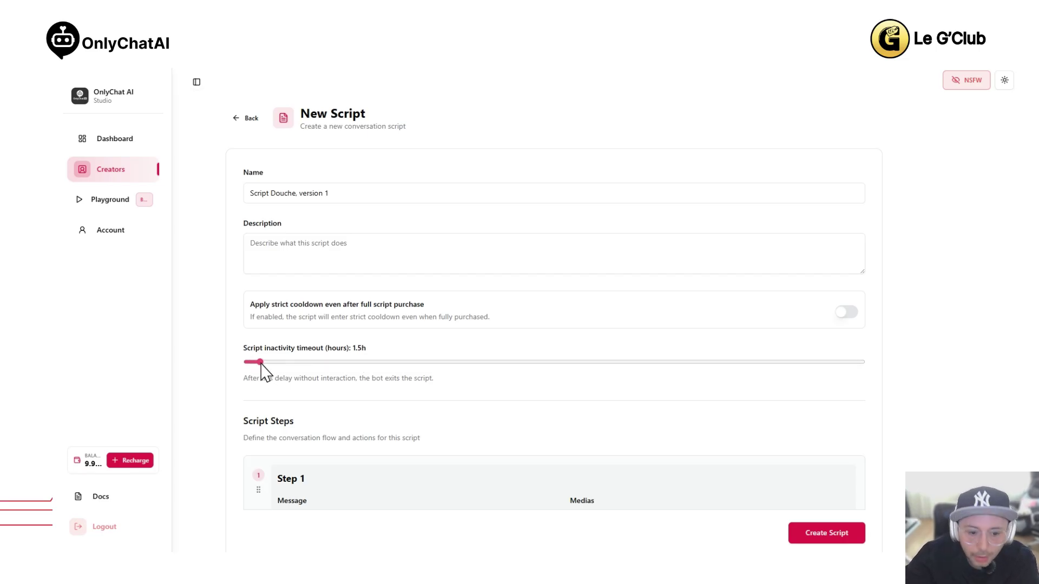
{"action": "mouse_move", "coordinate": [252, 363]}
{"action": "left_mouse_down"}
{"action": "mouse_move", "coordinate": [473, 379]}
{"action": "mouse_move", "coordinate": [264, 378]}
{"action": "left_mouse_up"}
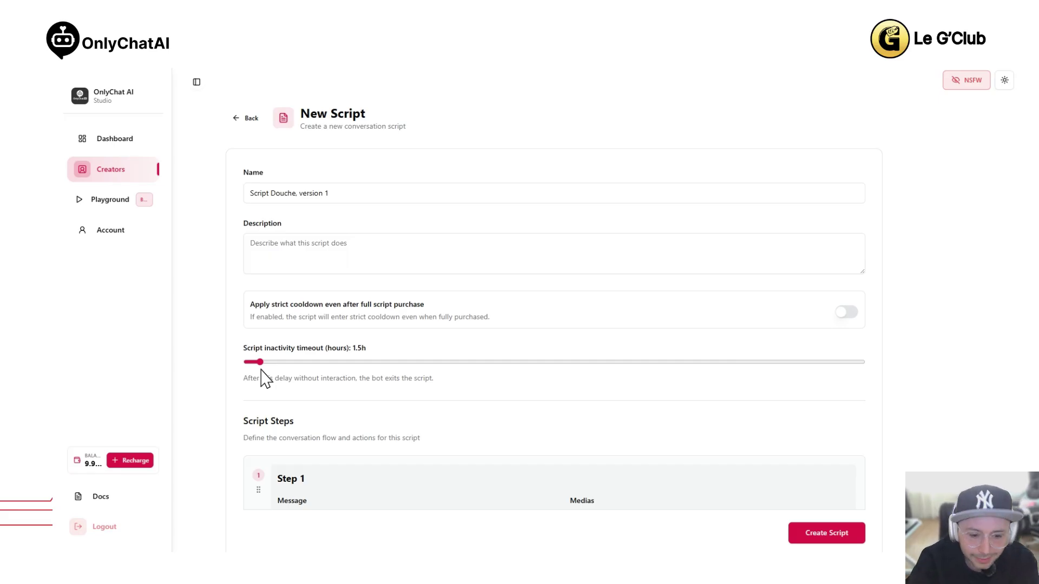
{"action": "left_click", "coordinate": [848, 314]}
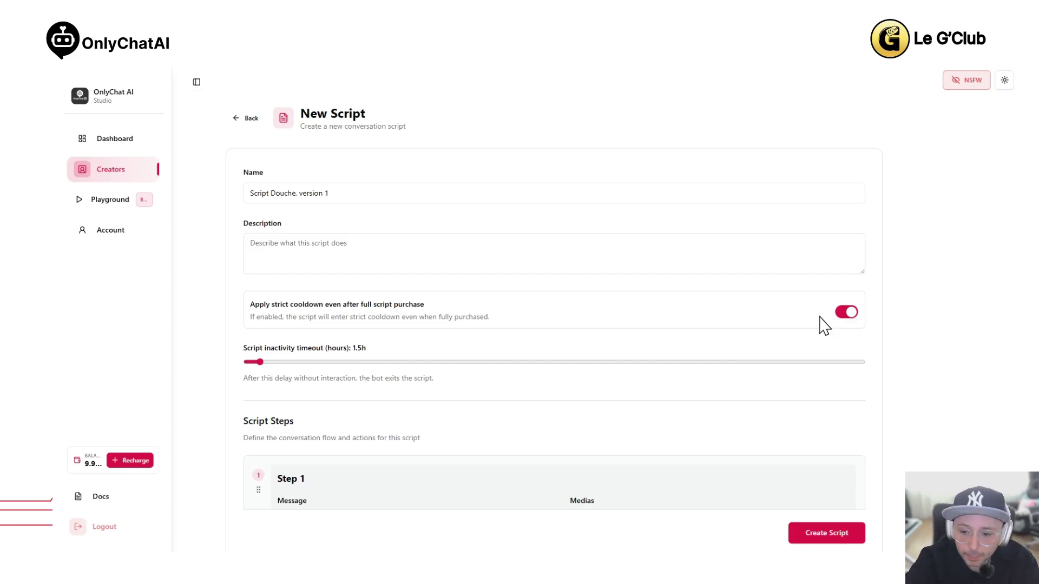
{"action": "left_click", "coordinate": [848, 313]}
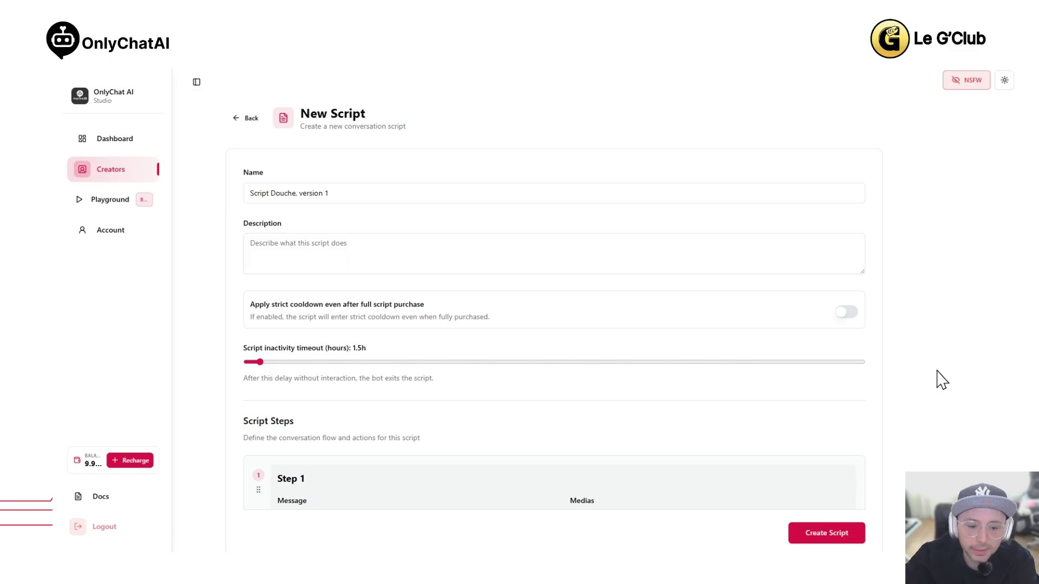
Zoom out and attach three media files from the library to Step 1
{"action": "scroll", "coordinate": [726, 323], "scroll_direction": "down", "scroll_amount": 6}
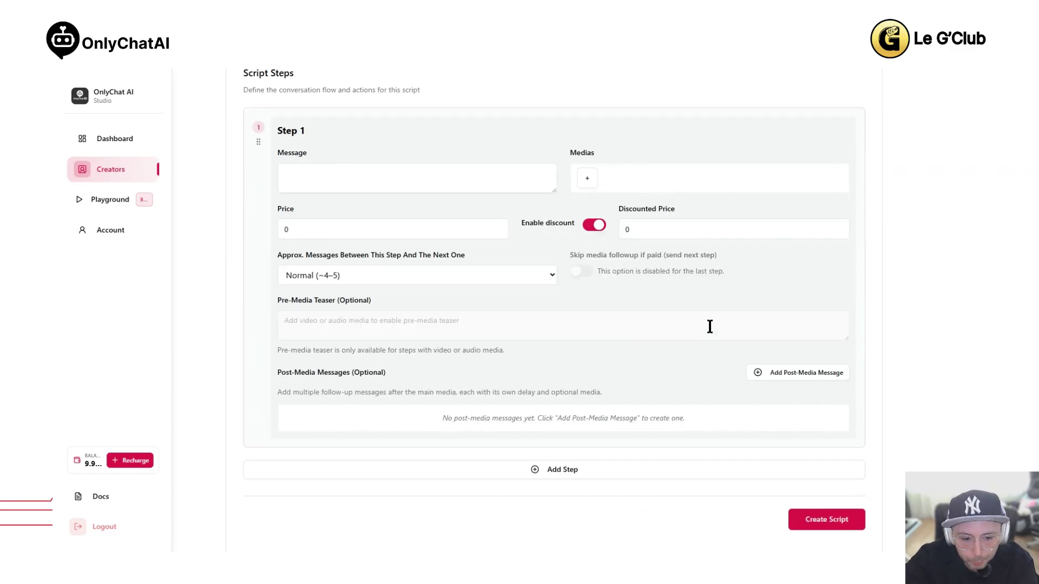
{"action": "scroll", "coordinate": [710, 326], "scroll_direction": "up", "scroll_amount": 2}
{"action": "scroll", "coordinate": [709, 326], "scroll_direction": "down", "scroll_amount": 1}
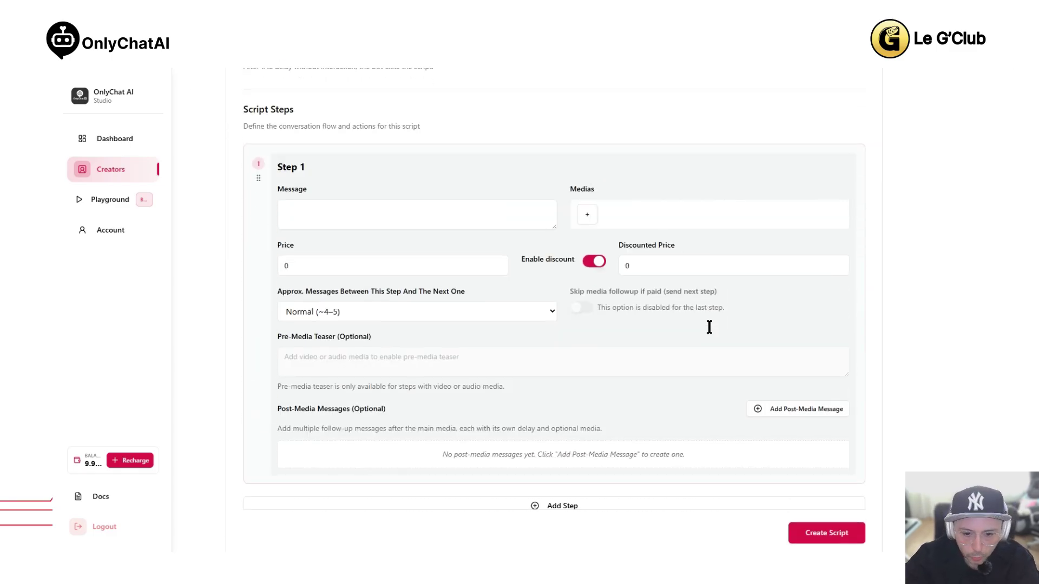
{"action": "key", "text": "ctrl+minus"}
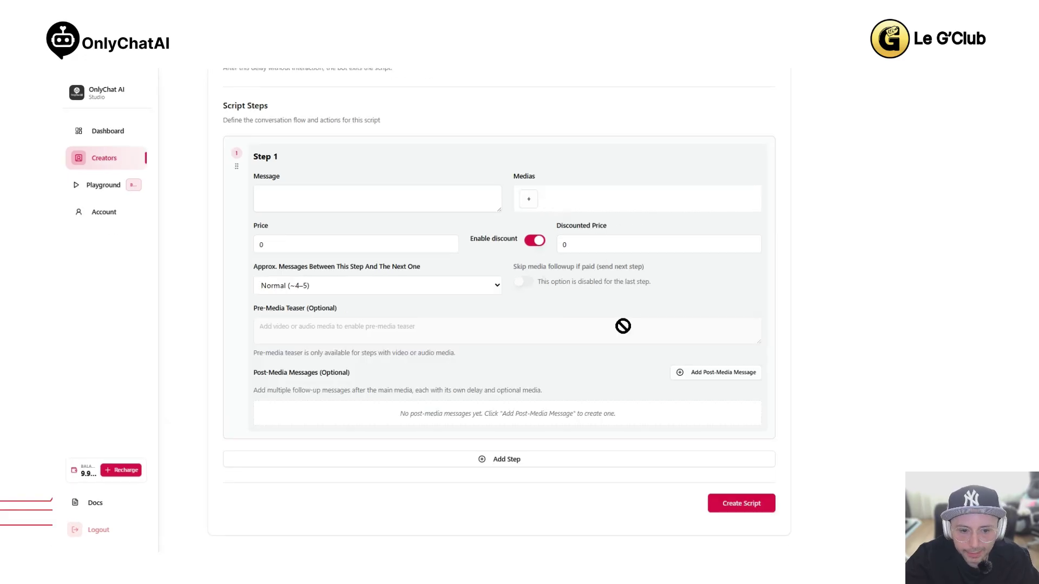
{"action": "key", "text": "ctrl+minus"}
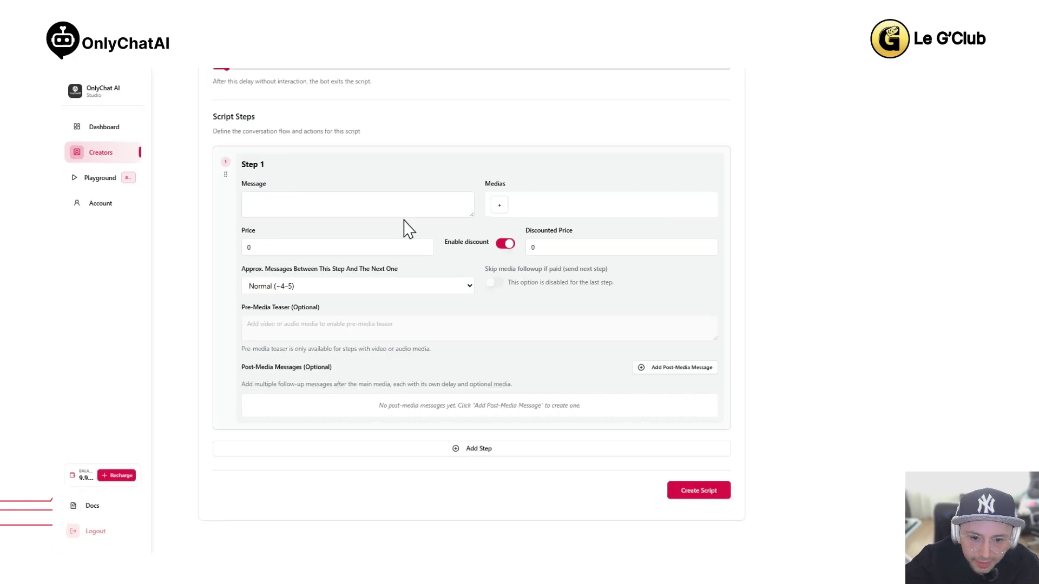
{"action": "left_click", "coordinate": [502, 205]}
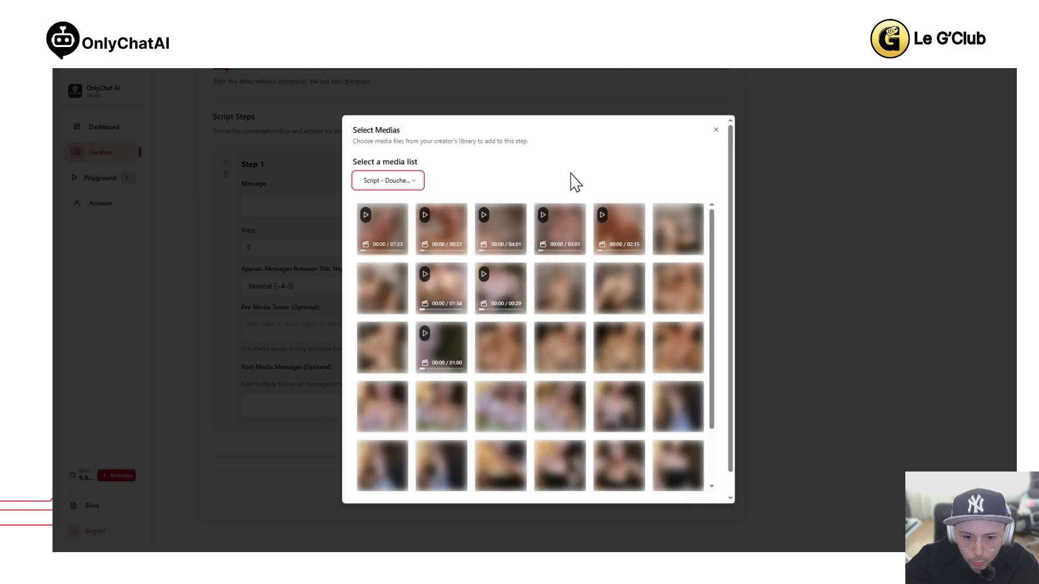
{"action": "left_click", "coordinate": [676, 235]}
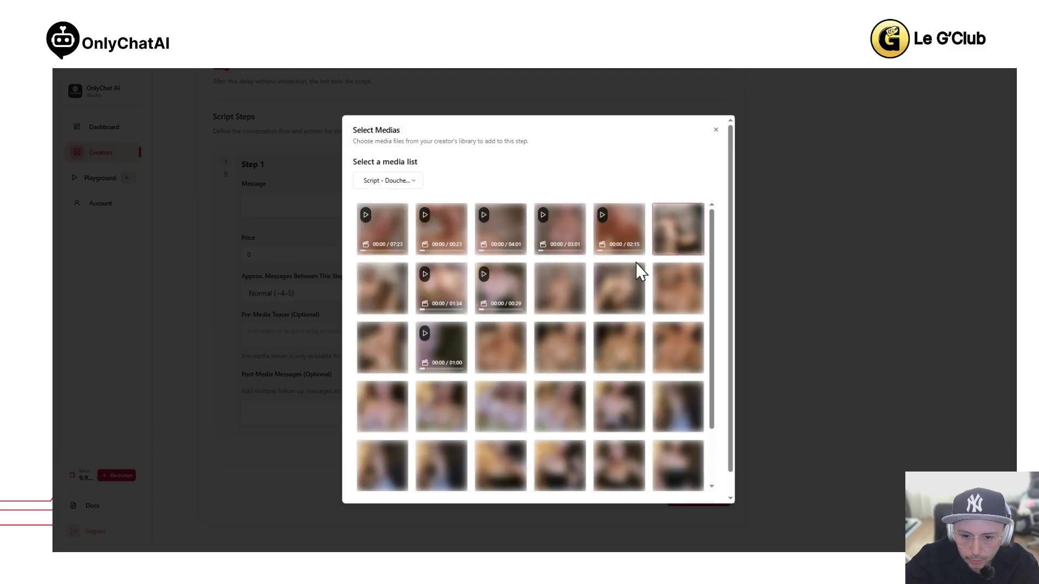
{"action": "left_click", "coordinate": [638, 274]}
{"action": "left_click", "coordinate": [633, 246]}
{"action": "left_click", "coordinate": [716, 130]}
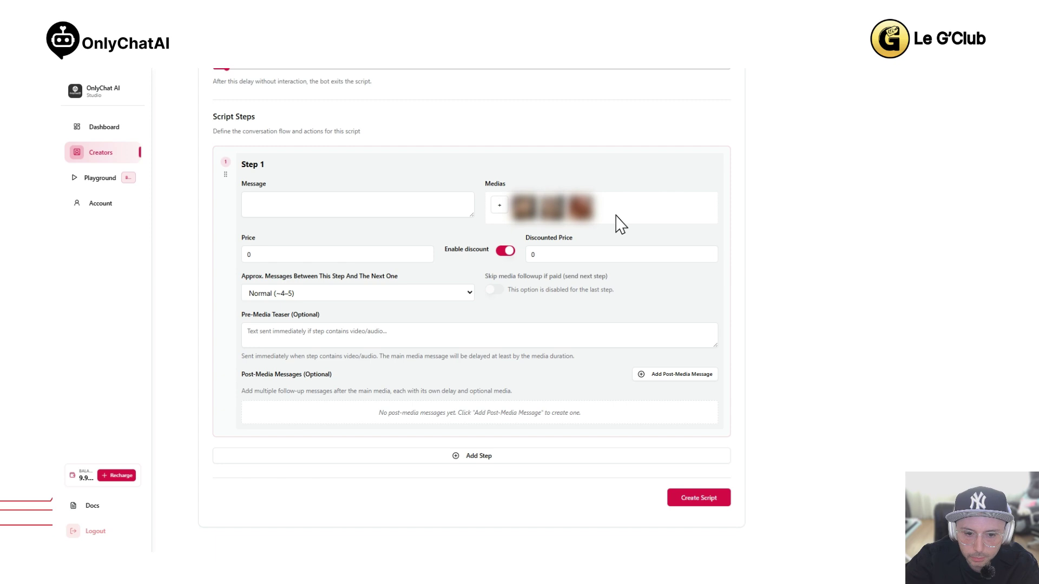
Write Step 1's message, changing 'Message ppv1' to 'Message teaser'
{"action": "left_click", "coordinate": [327, 211]}
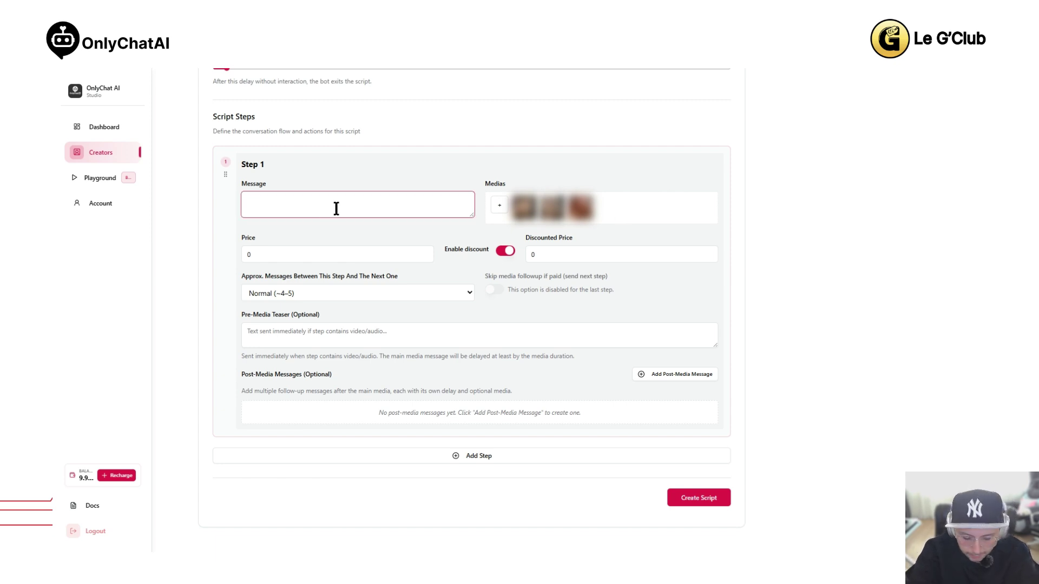
{"action": "type", "text": "Mssage"}
{"action": "key", "text": "BackSpace"}
{"action": "key", "text": "BackSpace"}
{"action": "key", "text": "BackSpace"}
{"action": "key", "text": "BackSpace"}
{"action": "key", "text": "BackSpace"}
{"action": "type", "text": "e"}
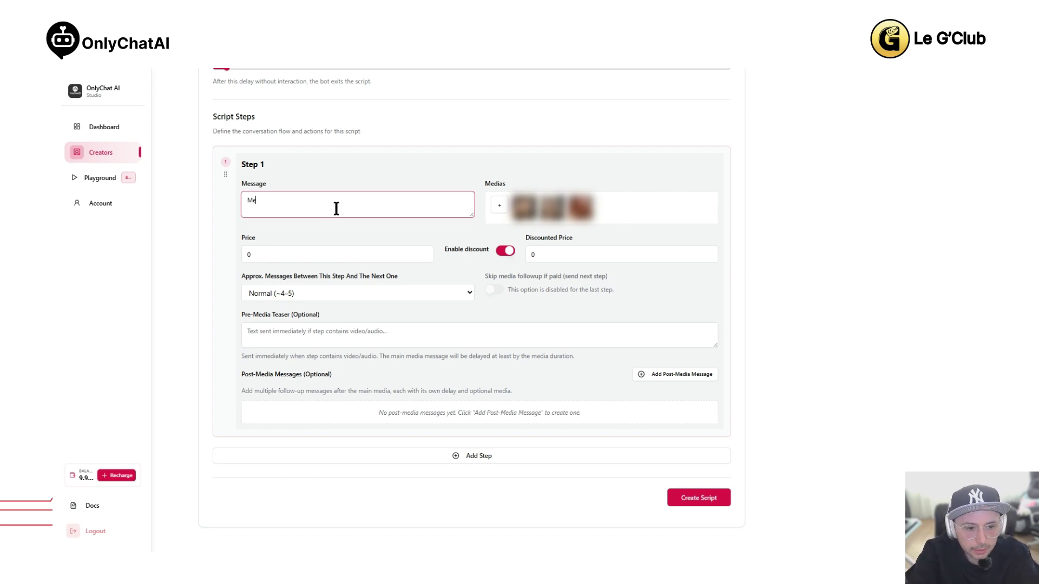
{"action": "type", "text": "ssage ppv1"}
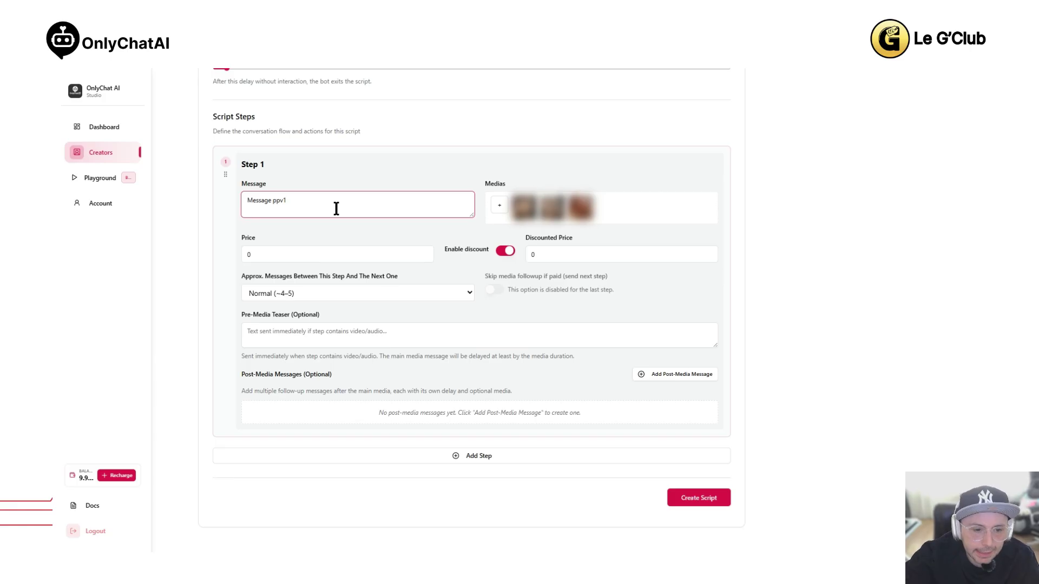
{"action": "left_click", "coordinate": [296, 255]}
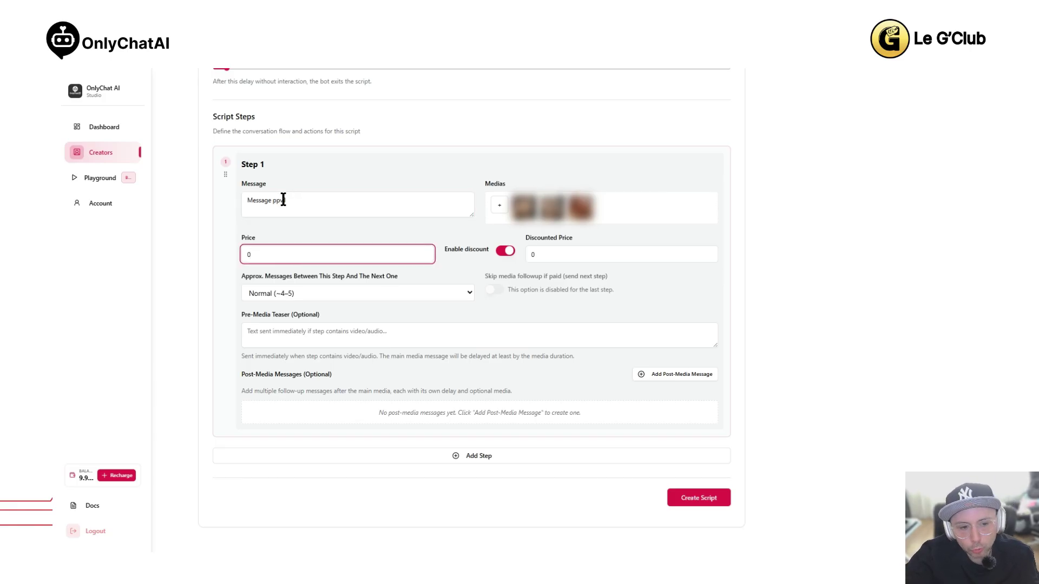
{"action": "left_click_drag", "start_coordinate": [273, 201], "coordinate": [295, 201]}
{"action": "type", "text": "t"}
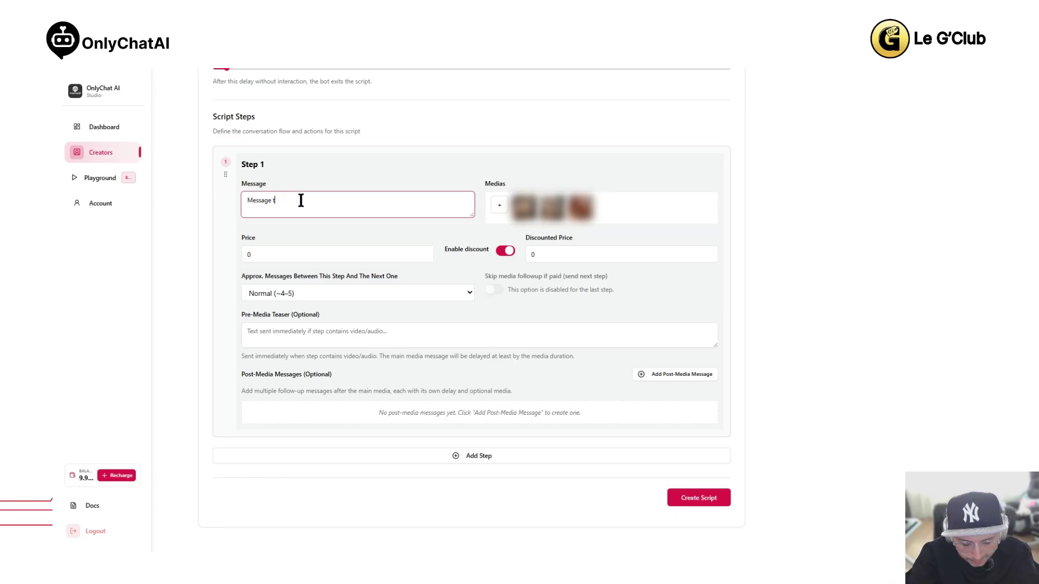
{"action": "type", "text": "easer"}
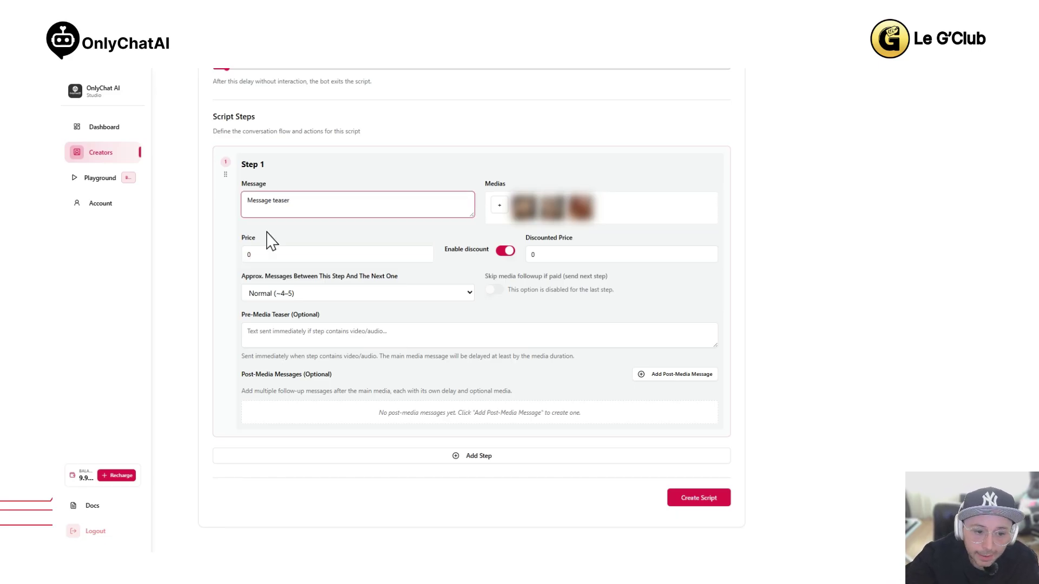
{"action": "left_click", "coordinate": [265, 256]}
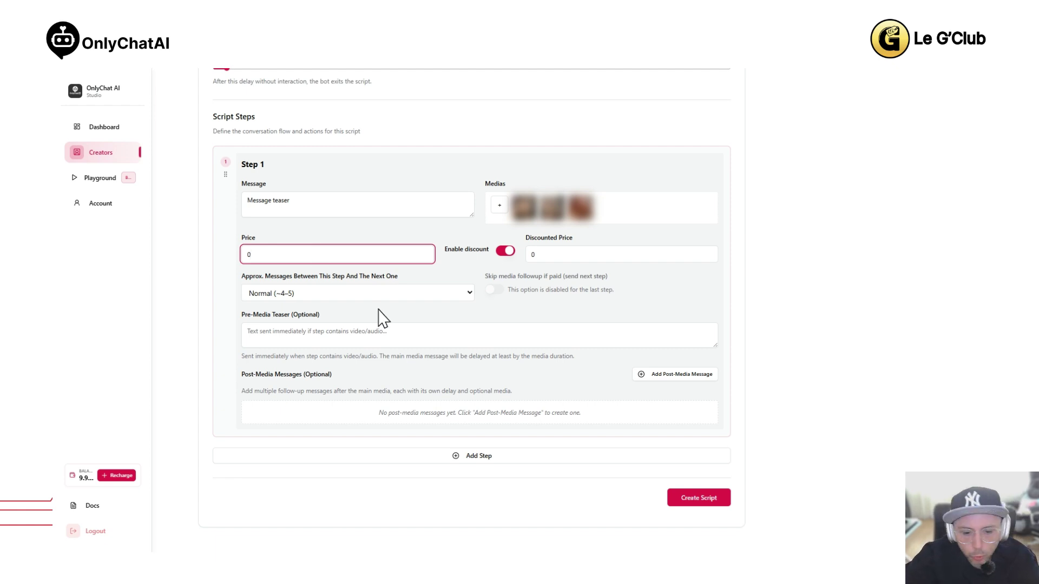
{"action": "scroll", "coordinate": [383, 320], "scroll_direction": "down", "scroll_amount": 1}
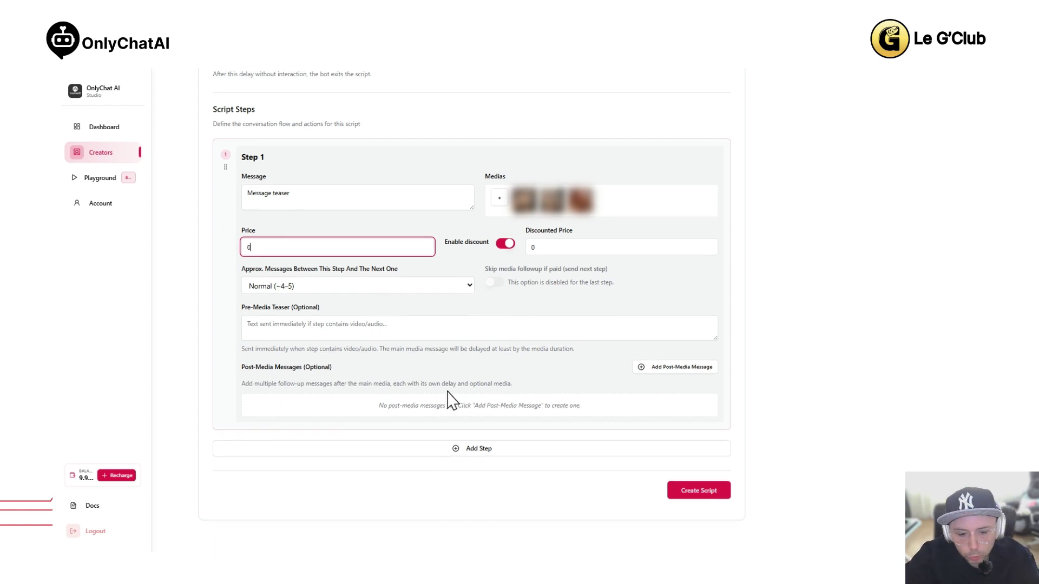
Add a second script step and give it the message 'message ppv1 step2'
{"action": "left_click", "coordinate": [466, 457]}
{"action": "scroll", "coordinate": [481, 373], "scroll_direction": "down", "scroll_amount": 5}
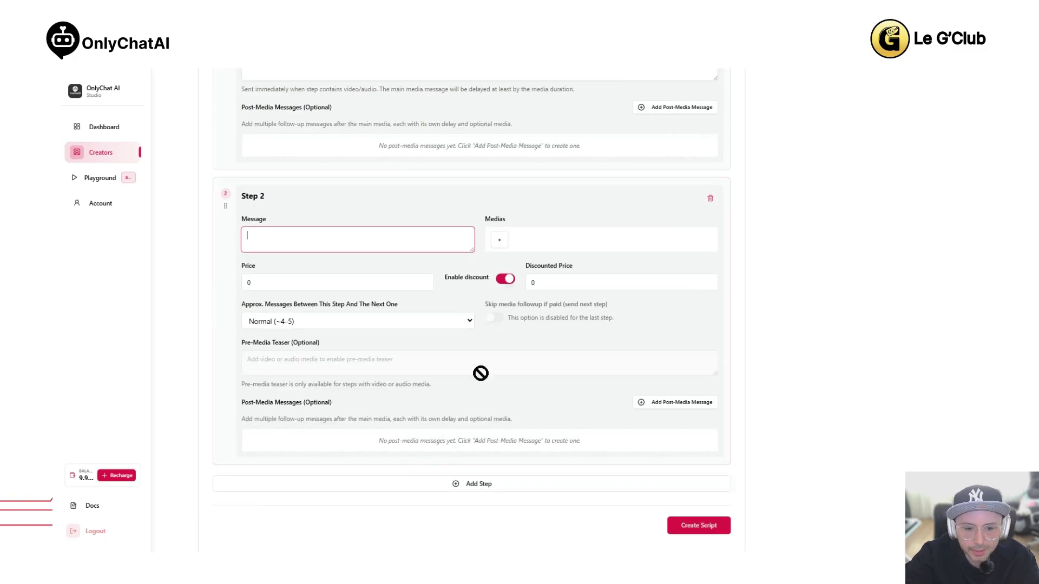
{"action": "scroll", "coordinate": [359, 348], "scroll_direction": "up", "scroll_amount": 4}
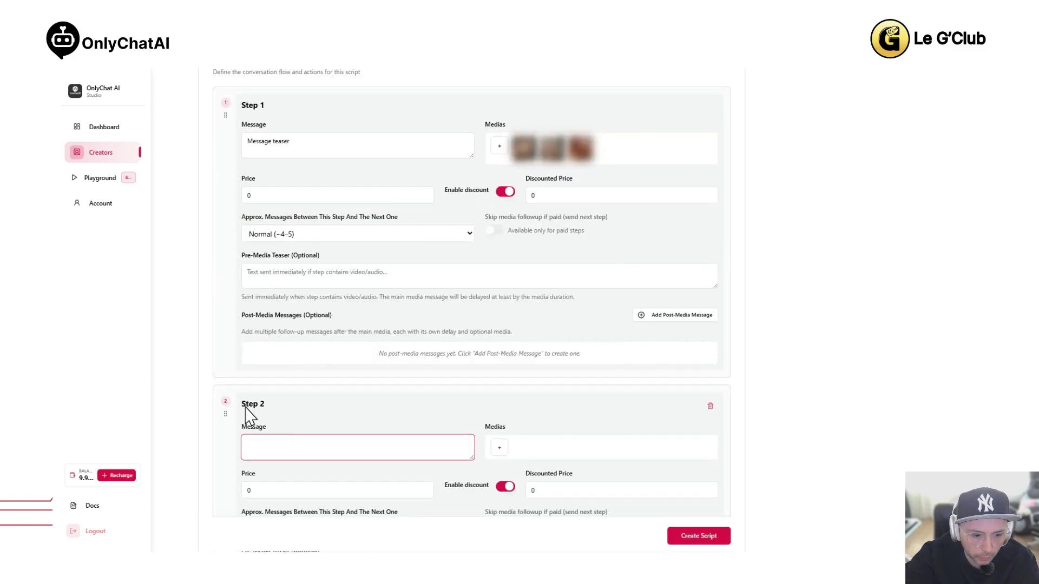
{"action": "left_click_drag", "start_coordinate": [226, 414], "coordinate": [244, 228]}
{"action": "scroll", "coordinate": [318, 267], "scroll_direction": "down", "scroll_amount": 5}
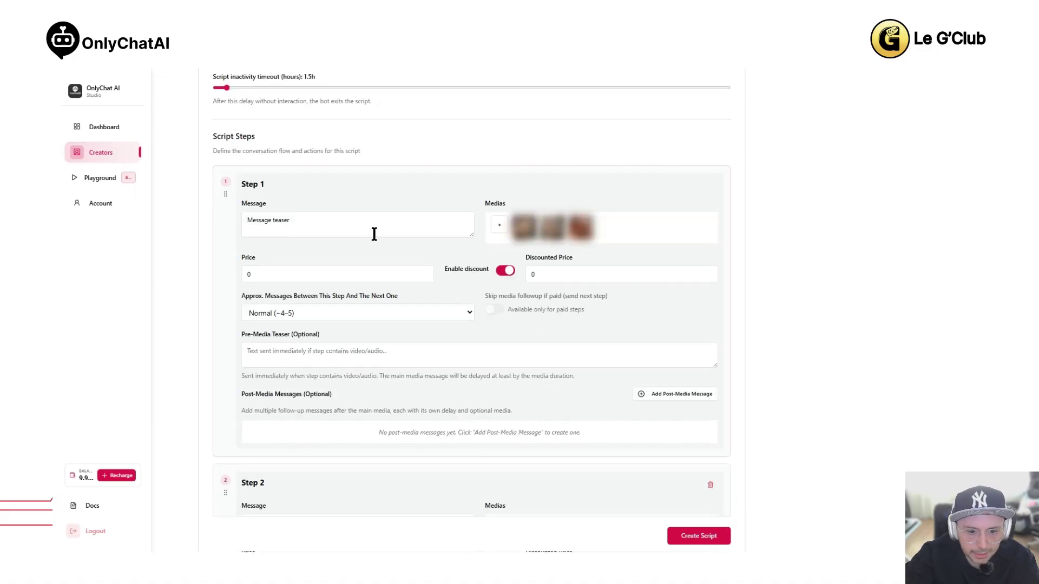
{"action": "scroll", "coordinate": [323, 331], "scroll_direction": "down", "scroll_amount": 3}
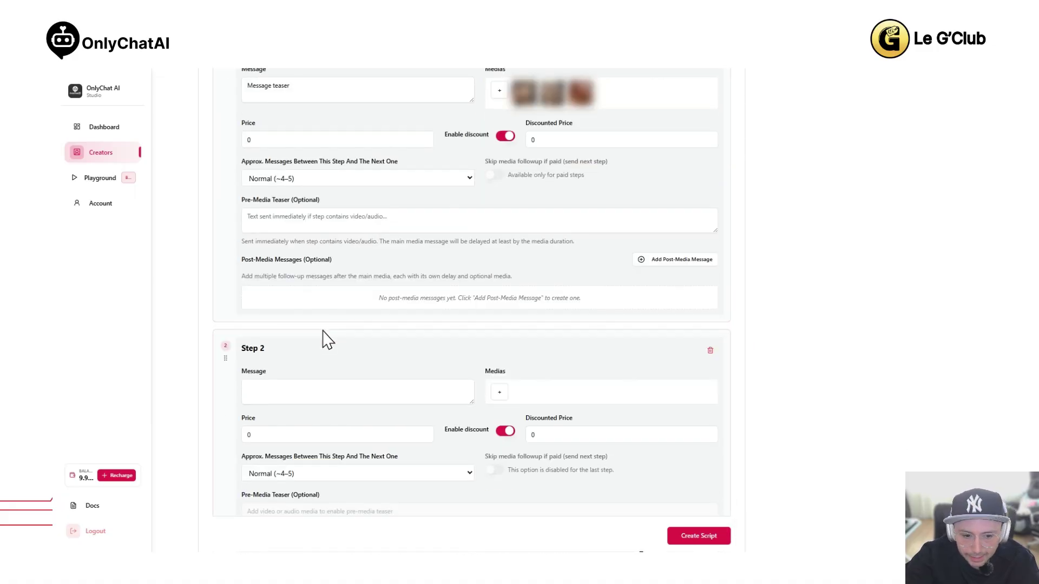
{"action": "scroll", "coordinate": [325, 338], "scroll_direction": "down", "scroll_amount": 2}
{"action": "scroll", "coordinate": [324, 333], "scroll_direction": "down", "scroll_amount": 2}
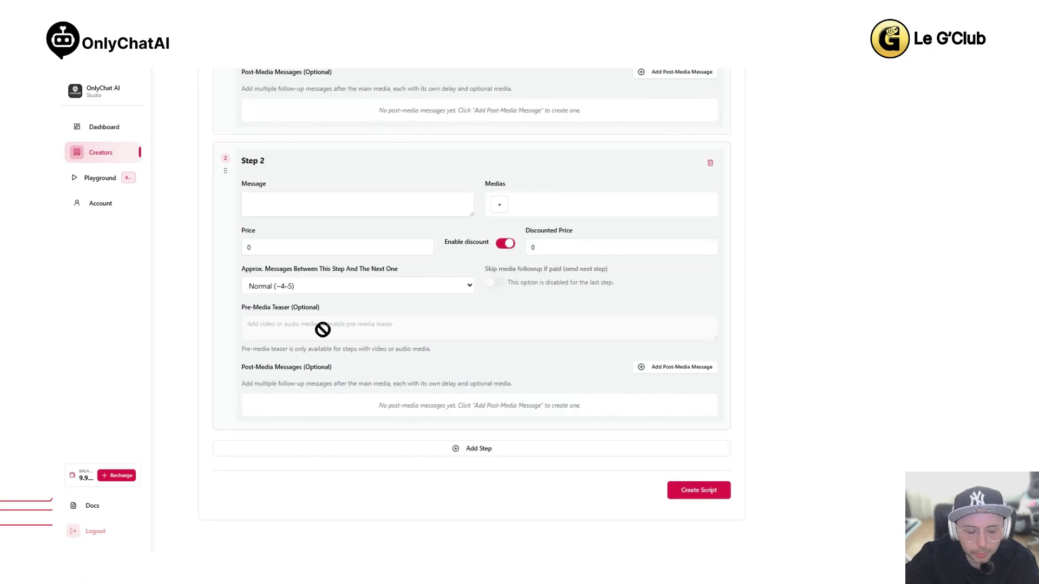
{"action": "left_click", "coordinate": [271, 206]}
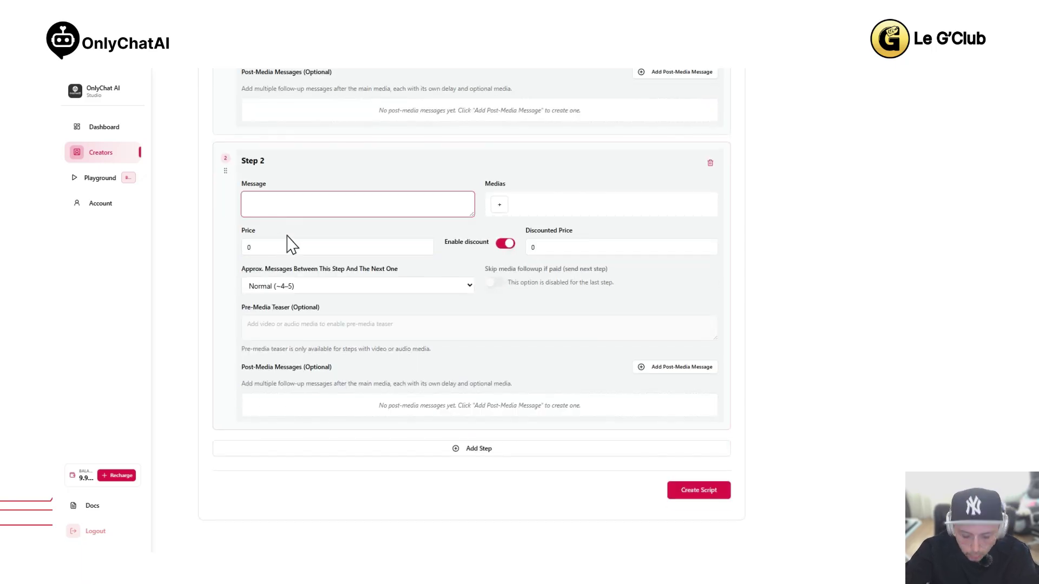
{"action": "type", "text": "message"}
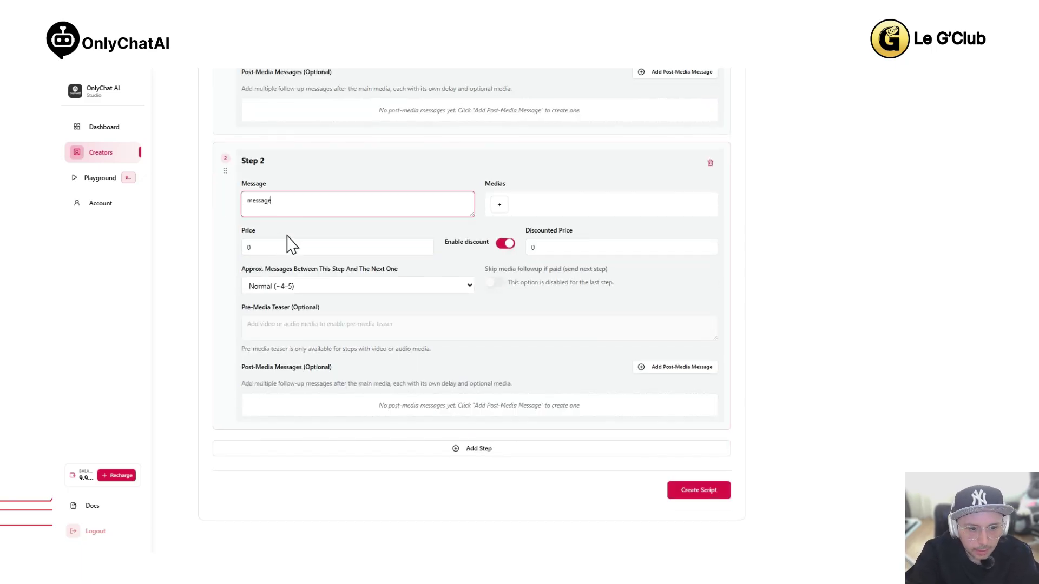
{"action": "type", "text": " ppv1 step"}
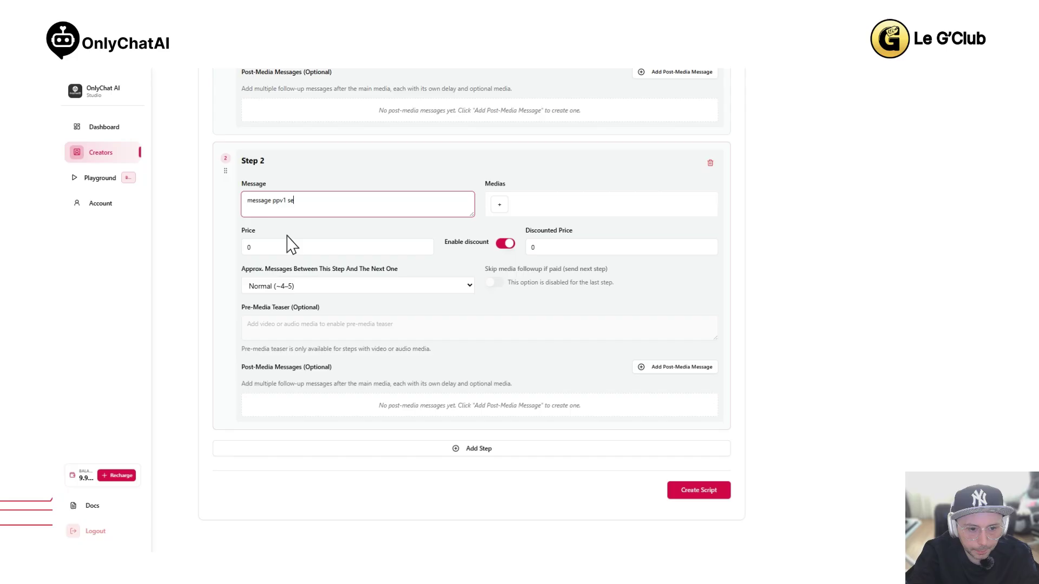
{"action": "type", "text": "2"}
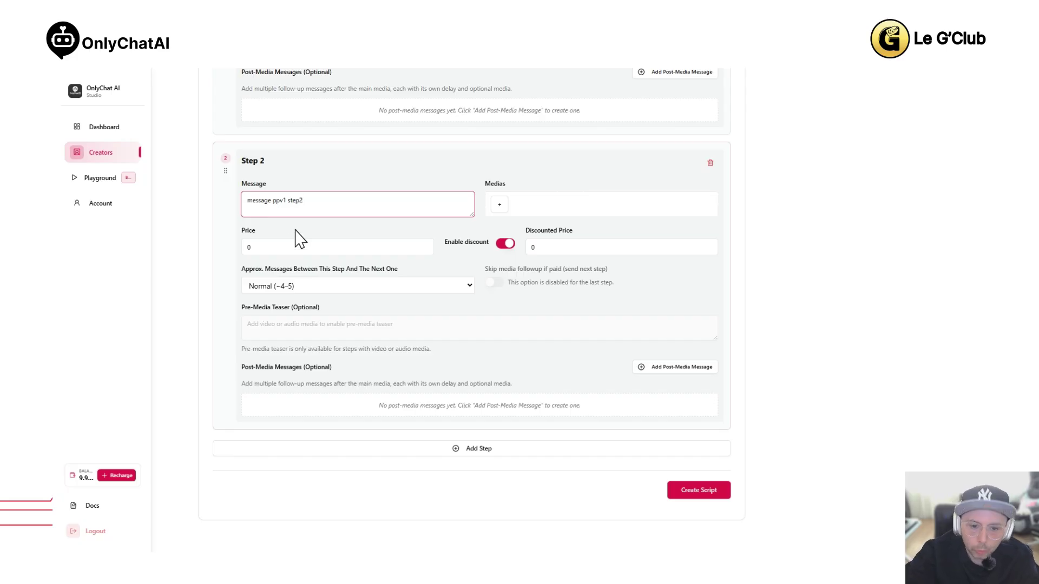
Attach four media files from the creator's library to Step 2
{"action": "left_click", "coordinate": [500, 205]}
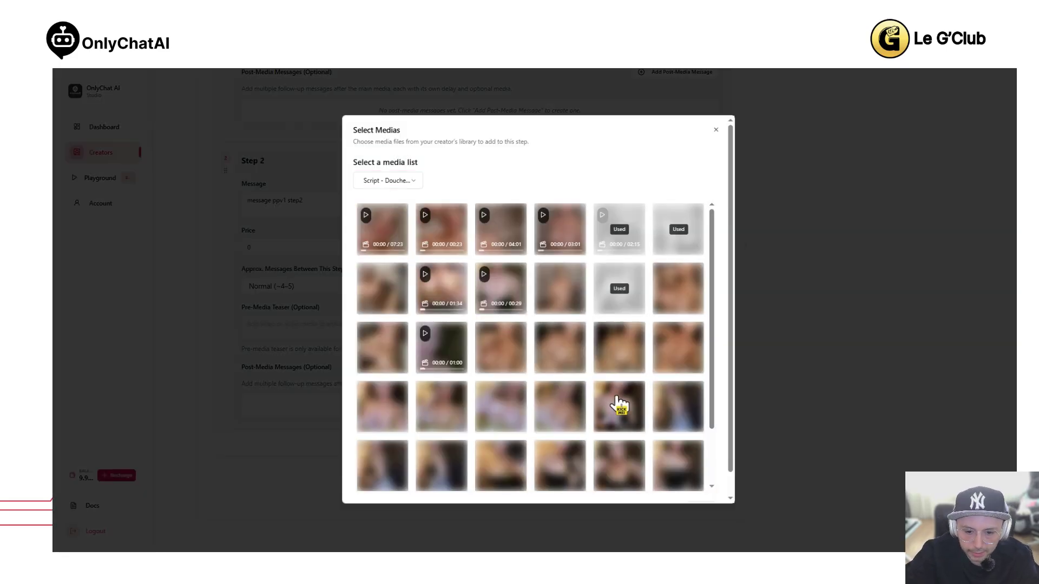
{"action": "left_click", "coordinate": [560, 363]}
{"action": "left_click", "coordinate": [562, 395]}
{"action": "left_click", "coordinate": [618, 366]}
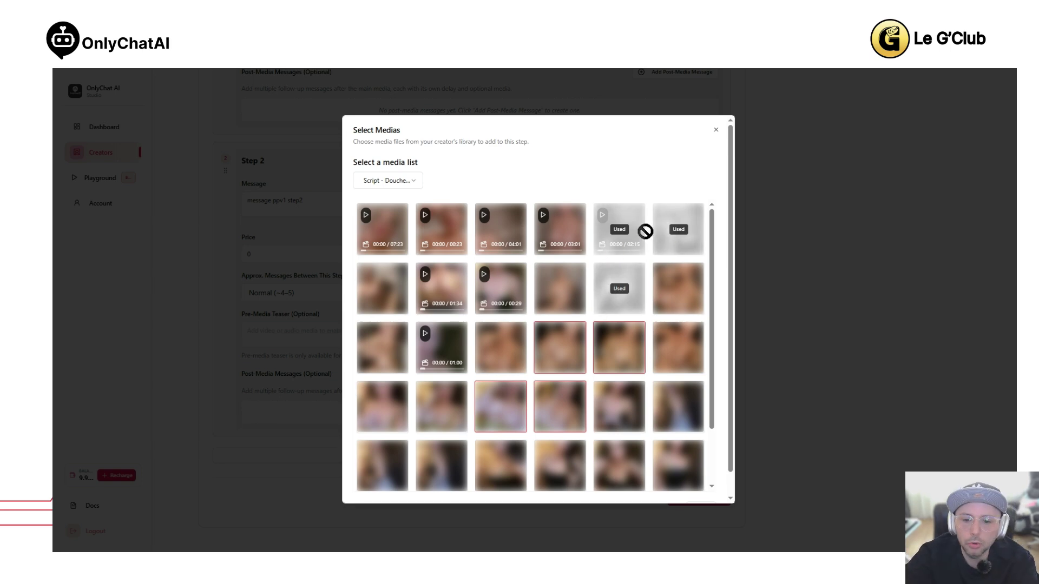
{"action": "left_click", "coordinate": [716, 130]}
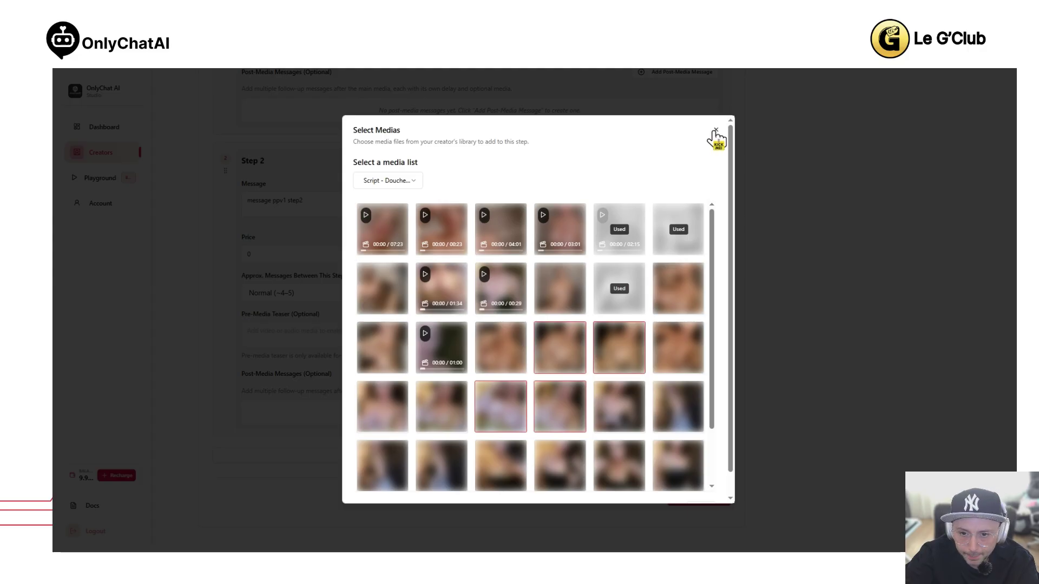
{"action": "scroll", "coordinate": [634, 345], "scroll_direction": "up", "scroll_amount": 3}
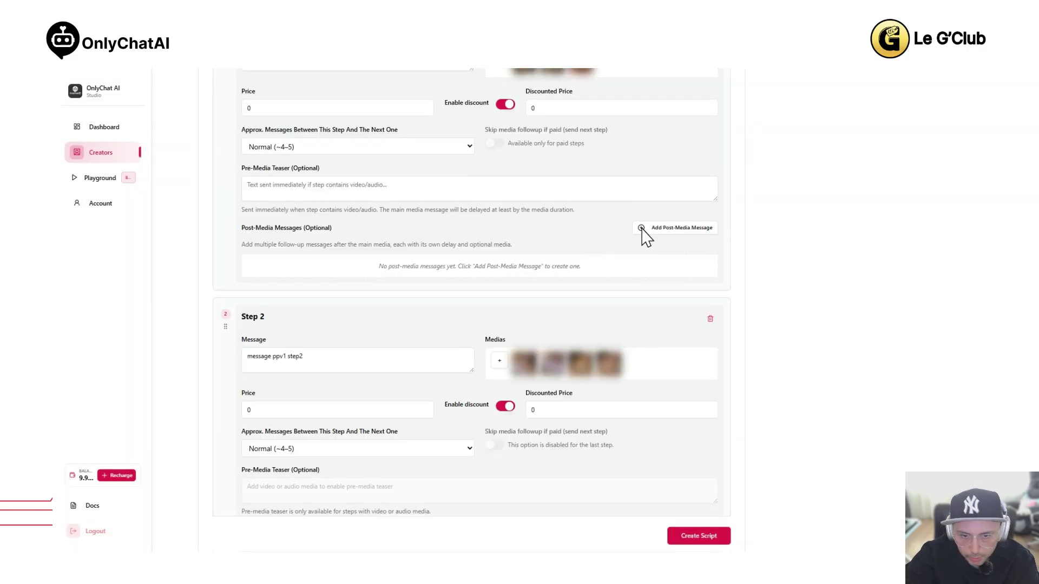
Set Step 2's price to 15 and its discounted price to 10
{"action": "scroll", "coordinate": [697, 270], "scroll_direction": "up", "scroll_amount": 2}
{"action": "scroll", "coordinate": [457, 251], "scroll_direction": "down", "scroll_amount": 3}
{"action": "scroll", "coordinate": [457, 255], "scroll_direction": "up", "scroll_amount": 2}
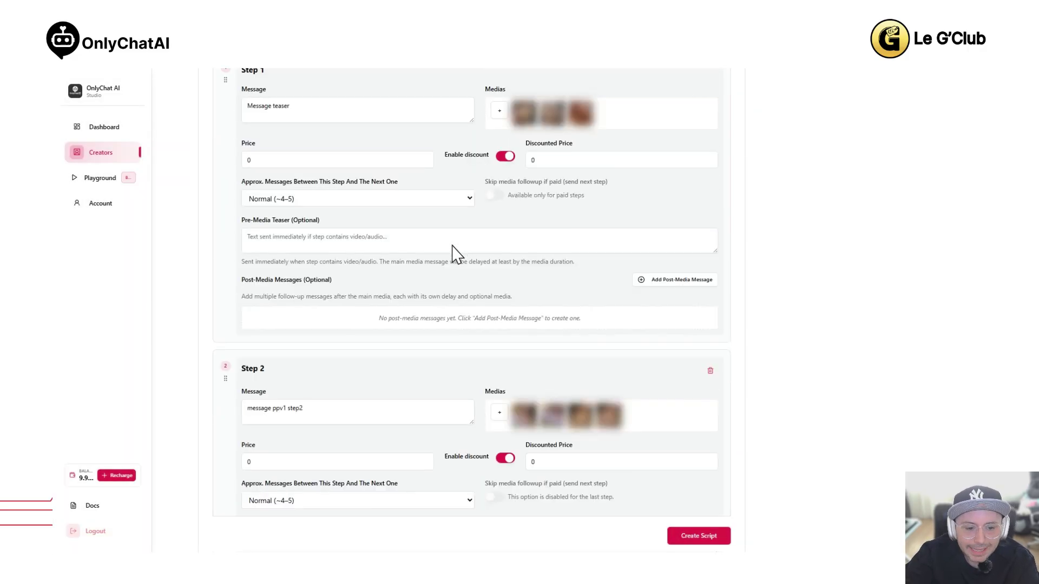
{"action": "scroll", "coordinate": [452, 245], "scroll_direction": "down", "scroll_amount": 3}
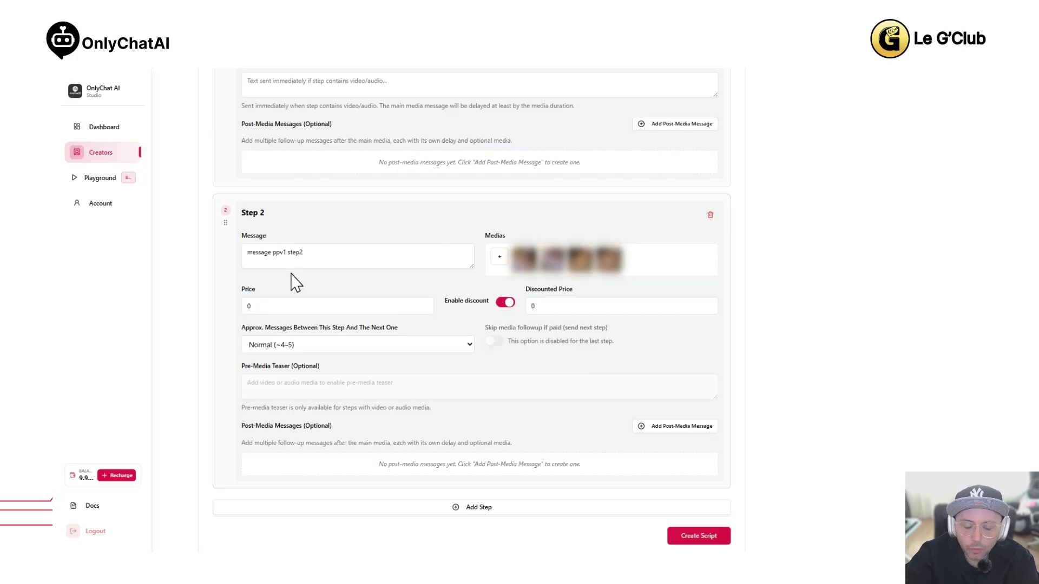
{"action": "double_click", "coordinate": [292, 307]}
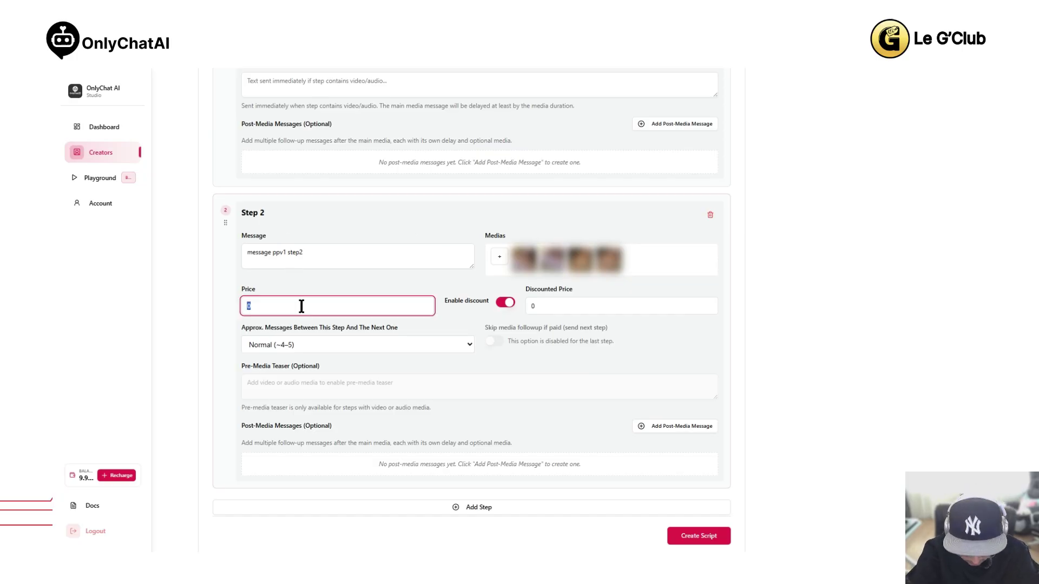
{"action": "type", "text": "15"}
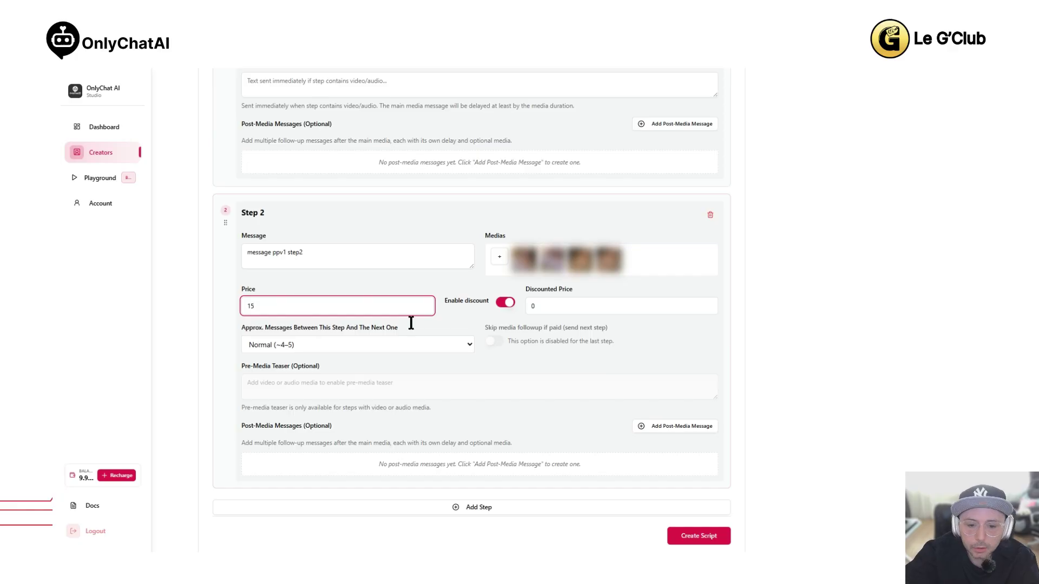
{"action": "left_click", "coordinate": [556, 305]}
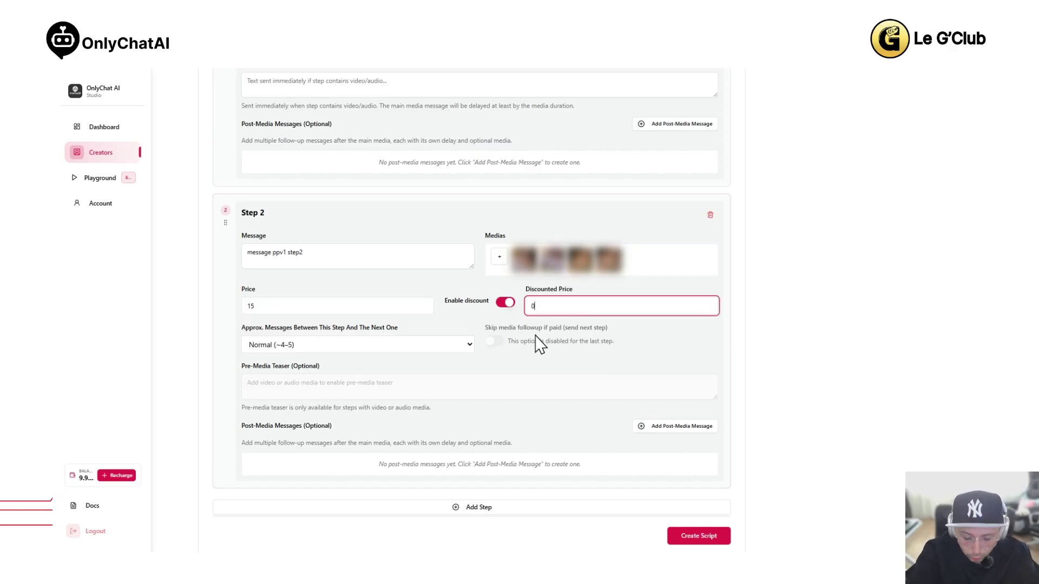
{"action": "key", "text": "BackSpace"}
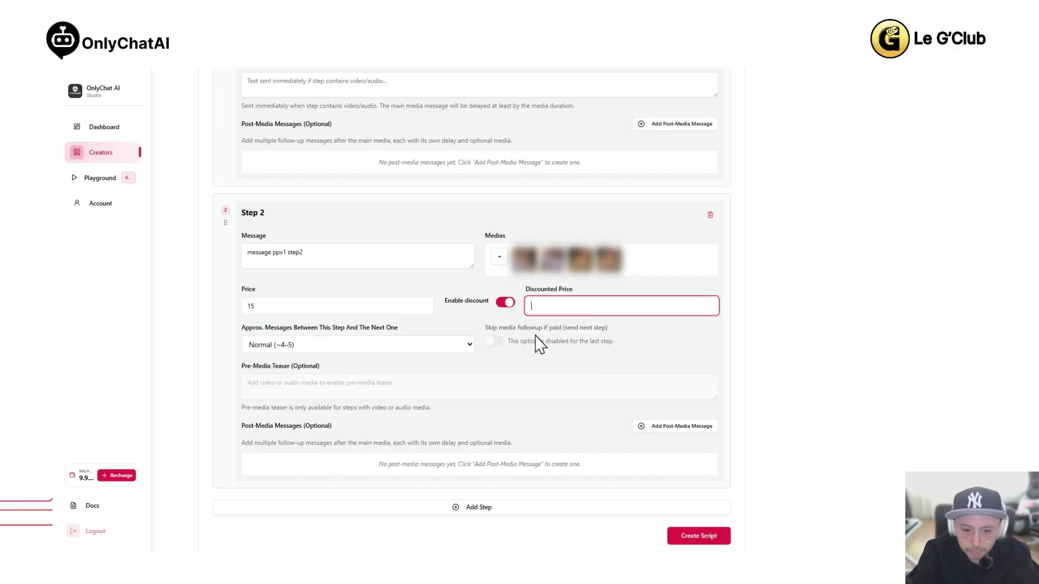
{"action": "type", "text": "10"}
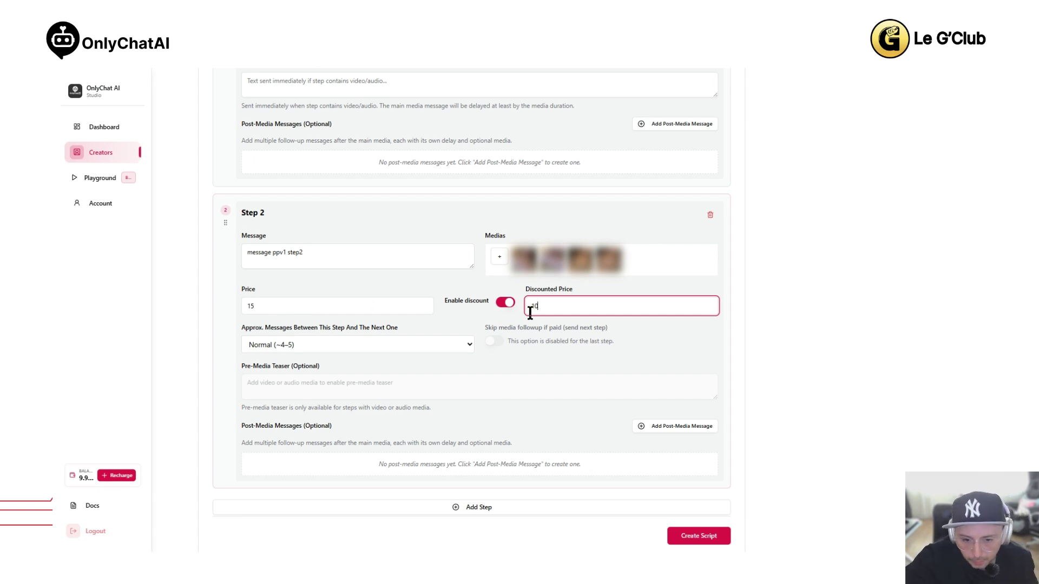
Turn Step 2's discount off and back on, then re-enter the discounted price 10
{"action": "left_click", "coordinate": [505, 303]}
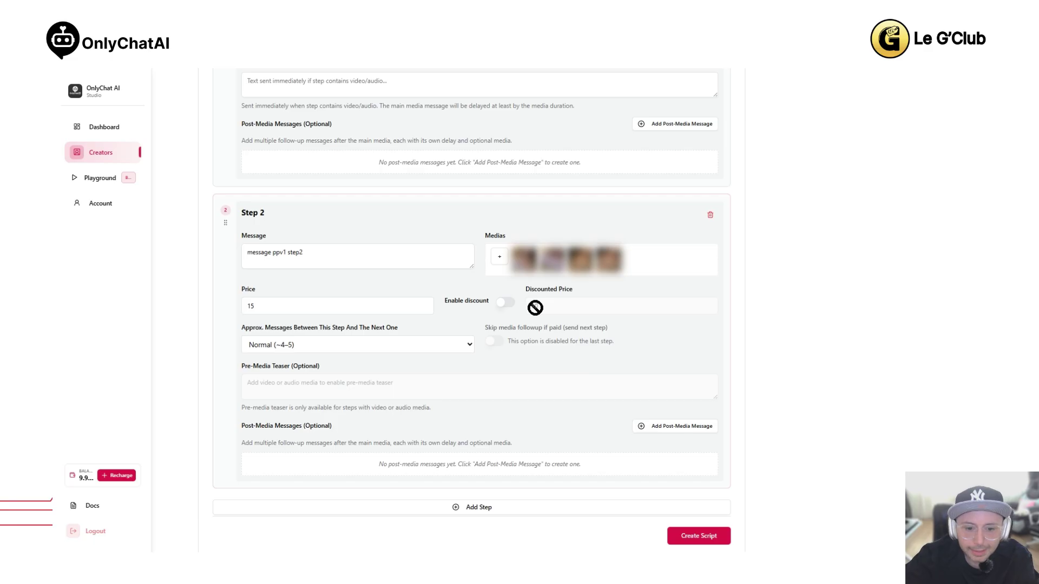
{"action": "left_click", "coordinate": [505, 303]}
{"action": "double_click", "coordinate": [553, 307]}
{"action": "key", "text": "BackSpace"}
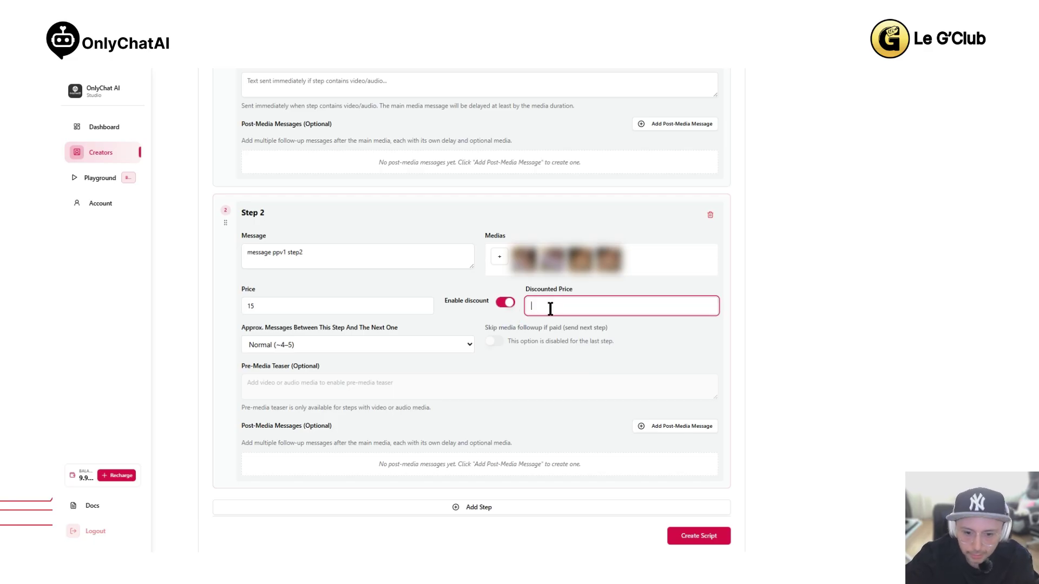
{"action": "left_click", "coordinate": [440, 328]}
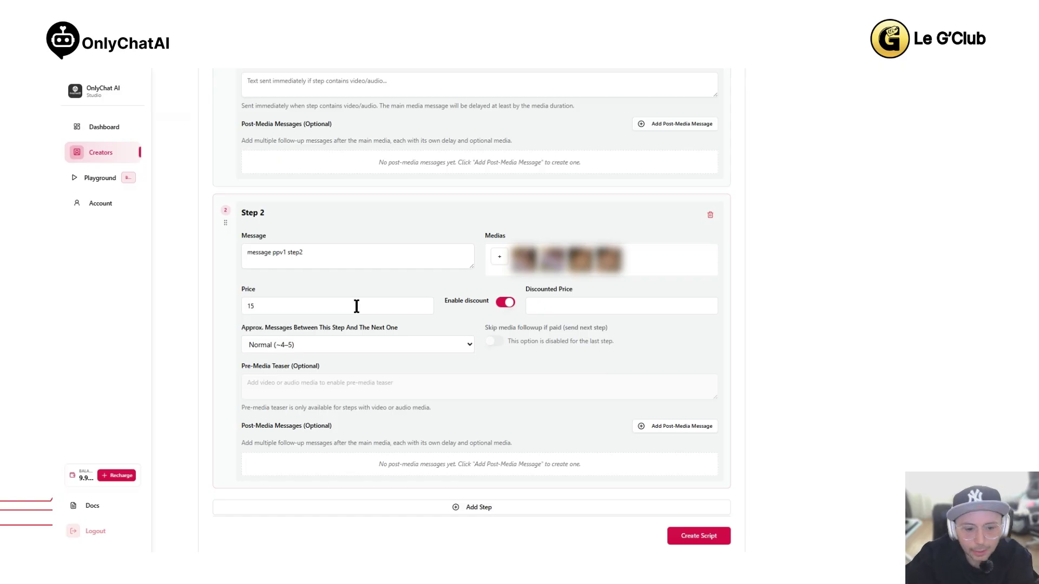
{"action": "left_click", "coordinate": [543, 307]}
{"action": "type", "text": "10"}
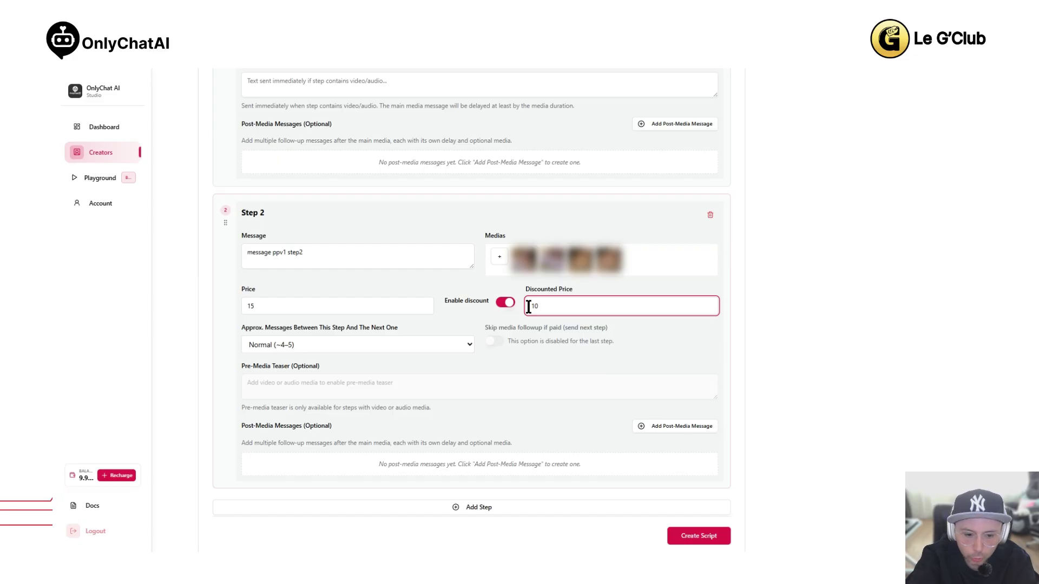
{"action": "left_click", "coordinate": [438, 357]}
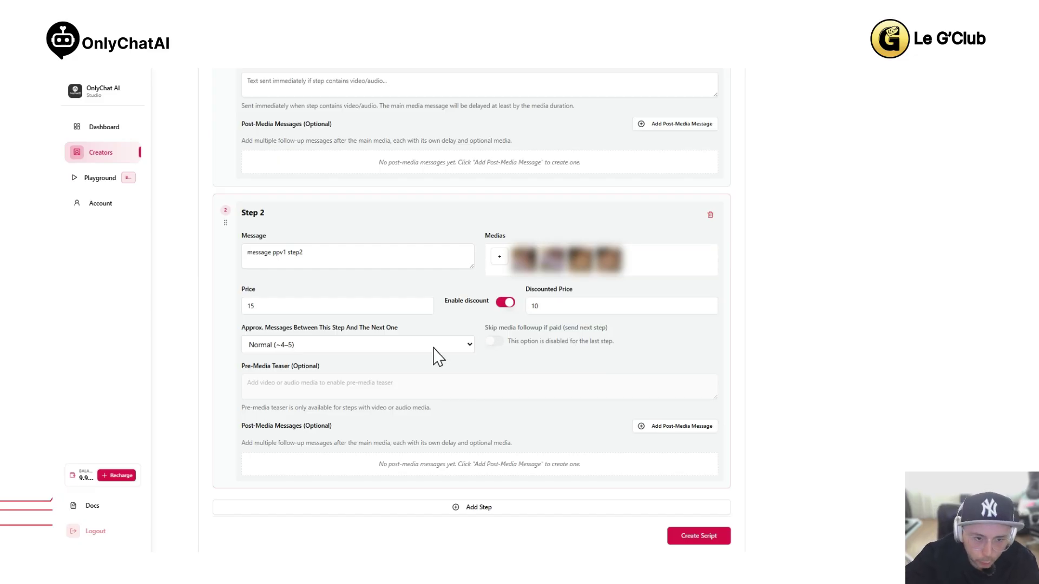
In Step 2's Approx. Messages dropdown, replace Few (~2–3) with Normal (~4–5)
{"action": "scroll", "coordinate": [438, 357], "scroll_direction": "up", "scroll_amount": 4}
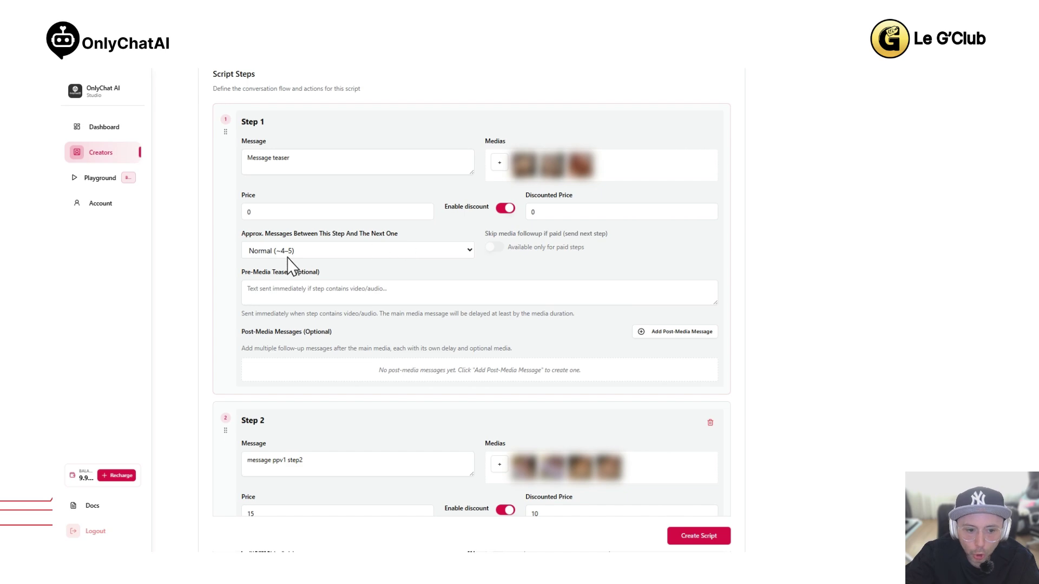
{"action": "scroll", "coordinate": [388, 450], "scroll_direction": "down", "scroll_amount": 2}
{"action": "scroll", "coordinate": [660, 334], "scroll_direction": "up", "scroll_amount": 3}
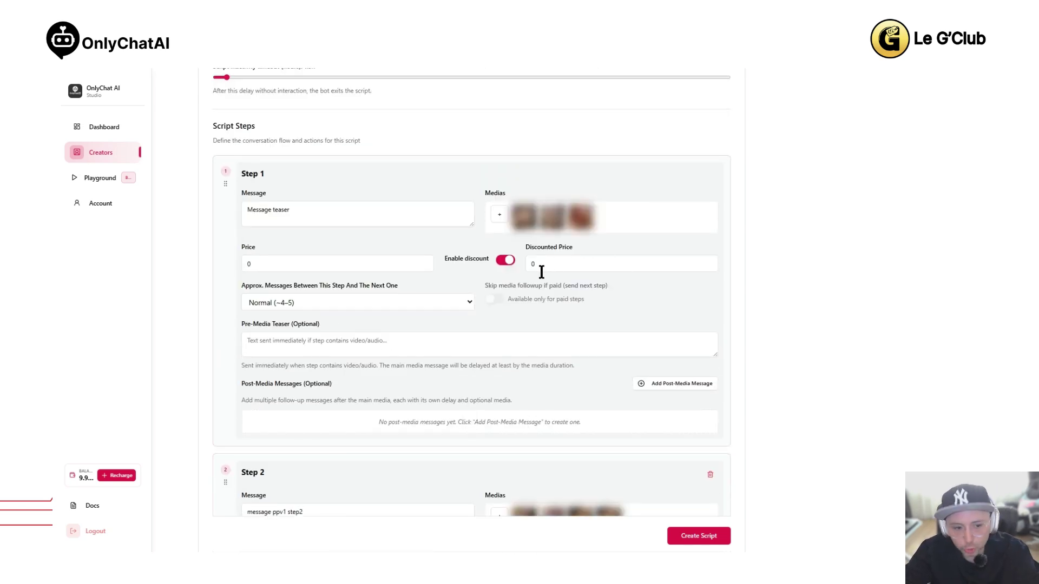
{"action": "scroll", "coordinate": [541, 270], "scroll_direction": "down", "scroll_amount": 4}
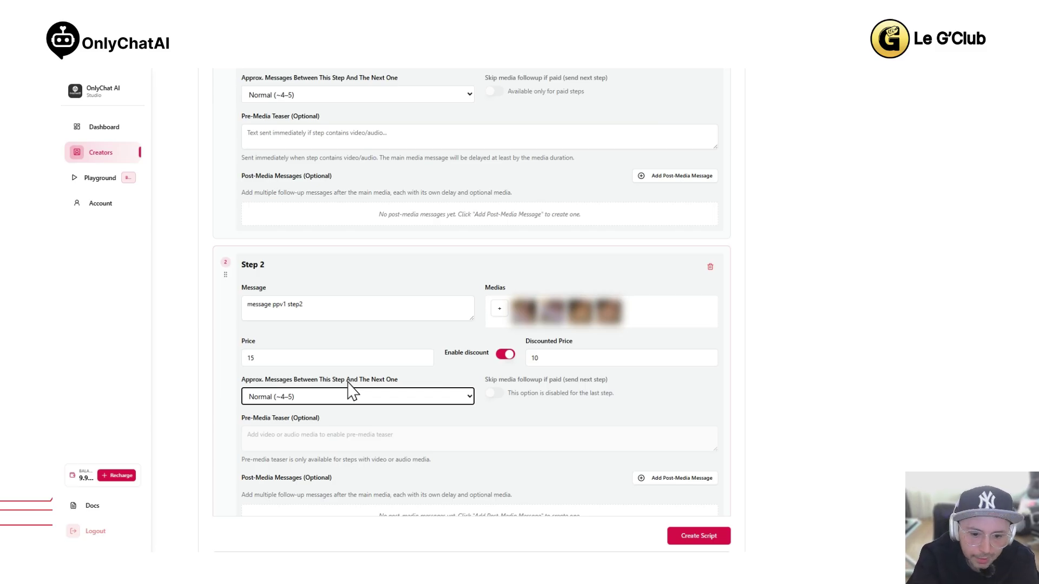
{"action": "scroll", "coordinate": [353, 391], "scroll_direction": "down", "scroll_amount": 1}
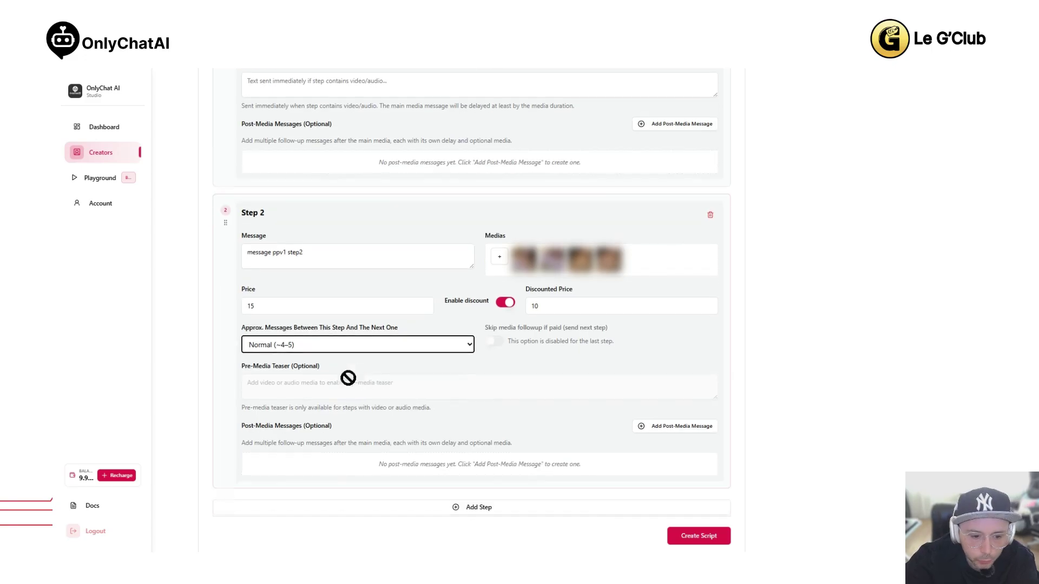
{"action": "left_click", "coordinate": [336, 358]}
{"action": "left_click", "coordinate": [342, 346]}
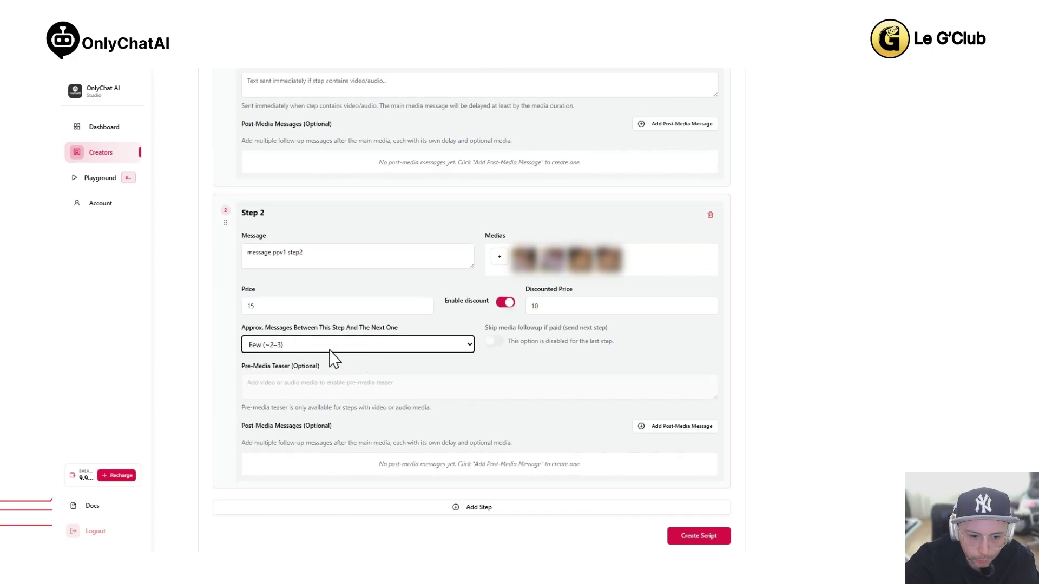
{"action": "left_click", "coordinate": [341, 352]}
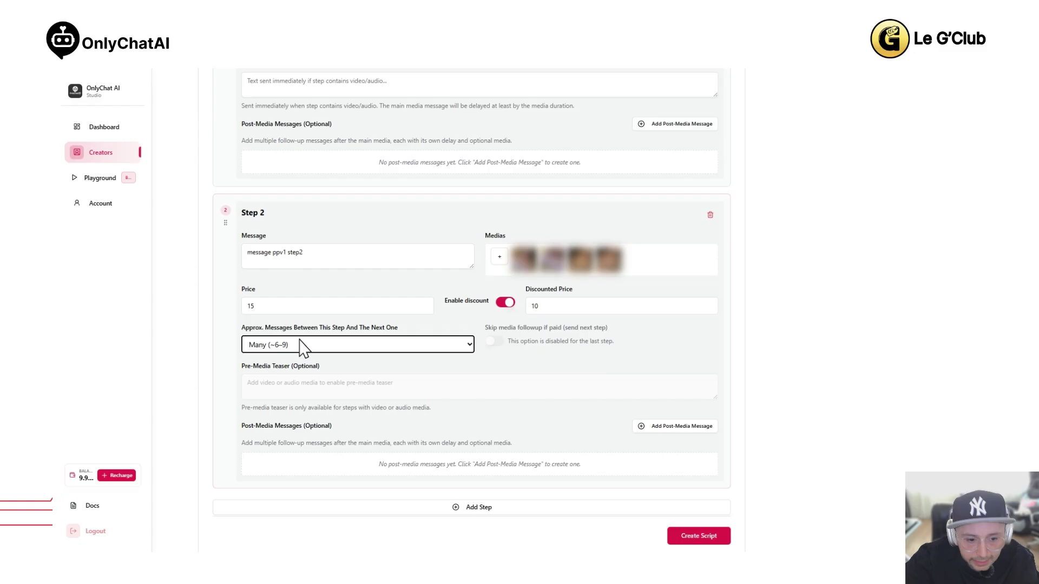
{"action": "left_click", "coordinate": [303, 345]}
{"action": "left_click", "coordinate": [296, 378]}
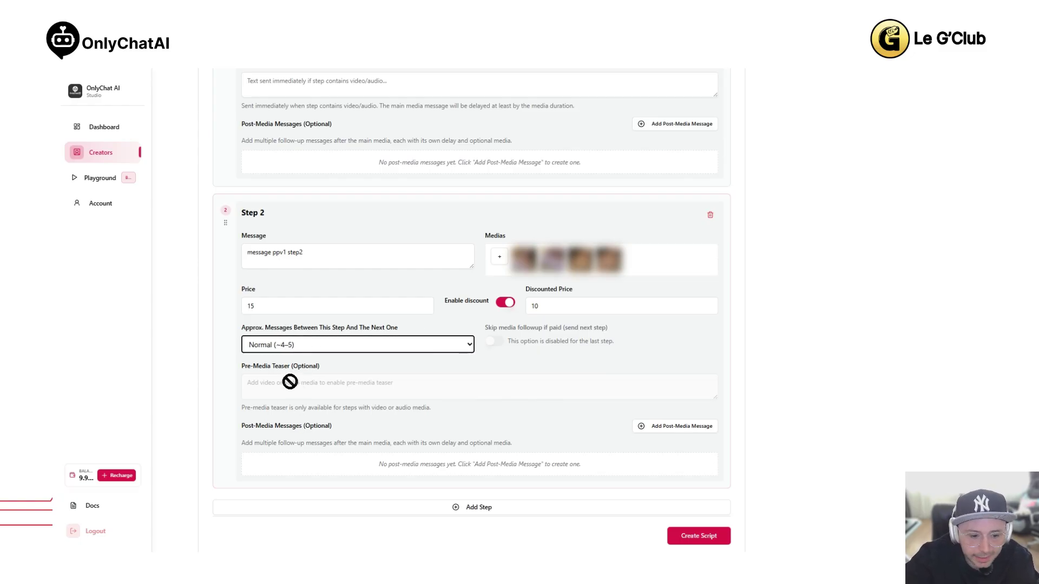
{"action": "left_click", "coordinate": [291, 382]}
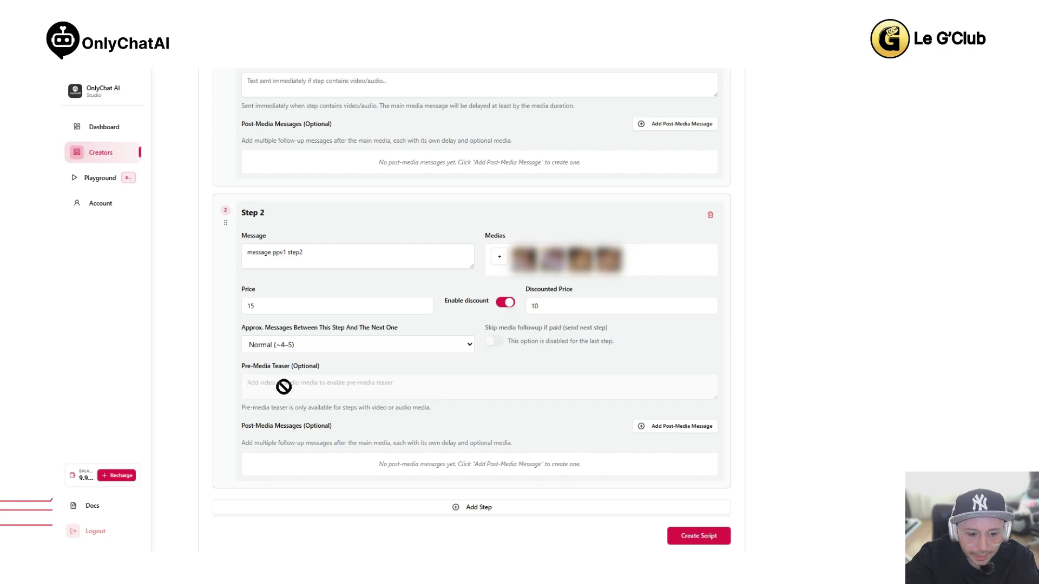
Attach the 00:29 video to Step 2 as its fifth media
{"action": "left_click", "coordinate": [499, 257]}
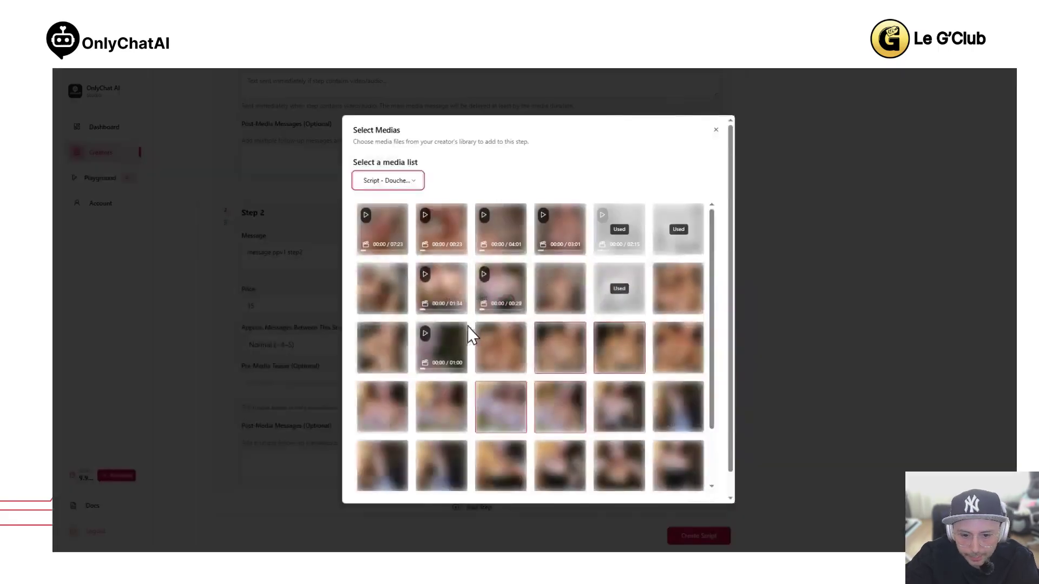
{"action": "left_click", "coordinate": [511, 303]}
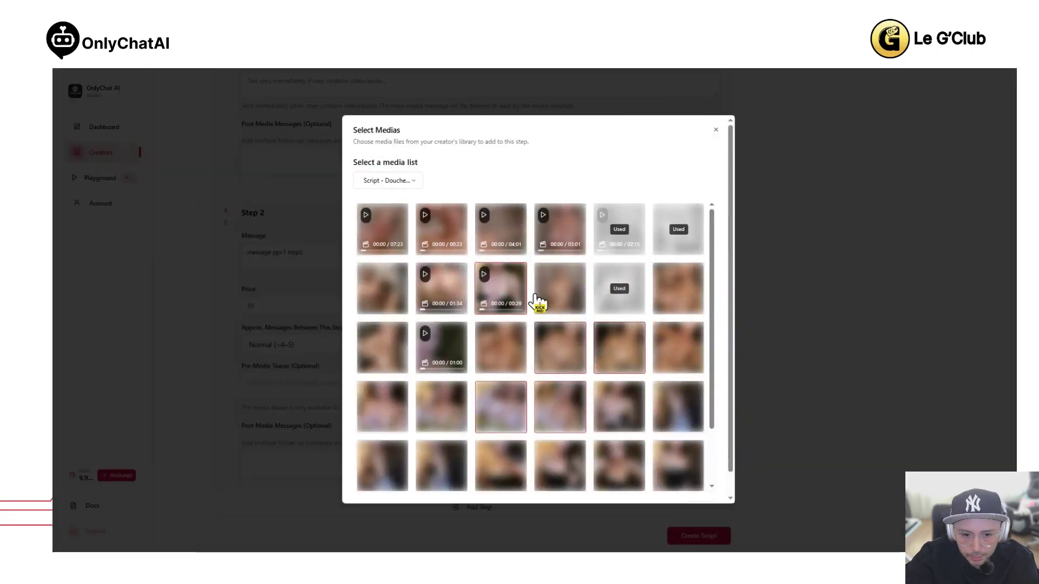
{"action": "left_click", "coordinate": [716, 130]}
Write the teaser 'attends 3min que je t'enregistre tout ça', then erase it to leave Step 2's teaser blank
{"action": "left_click", "coordinate": [321, 382]}
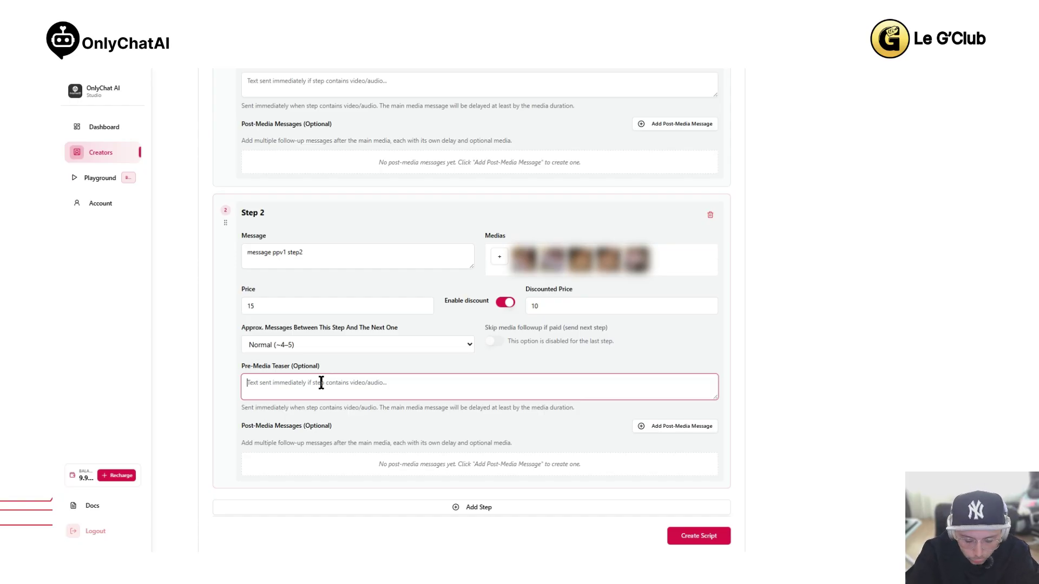
{"action": "type", "text": "attends "}
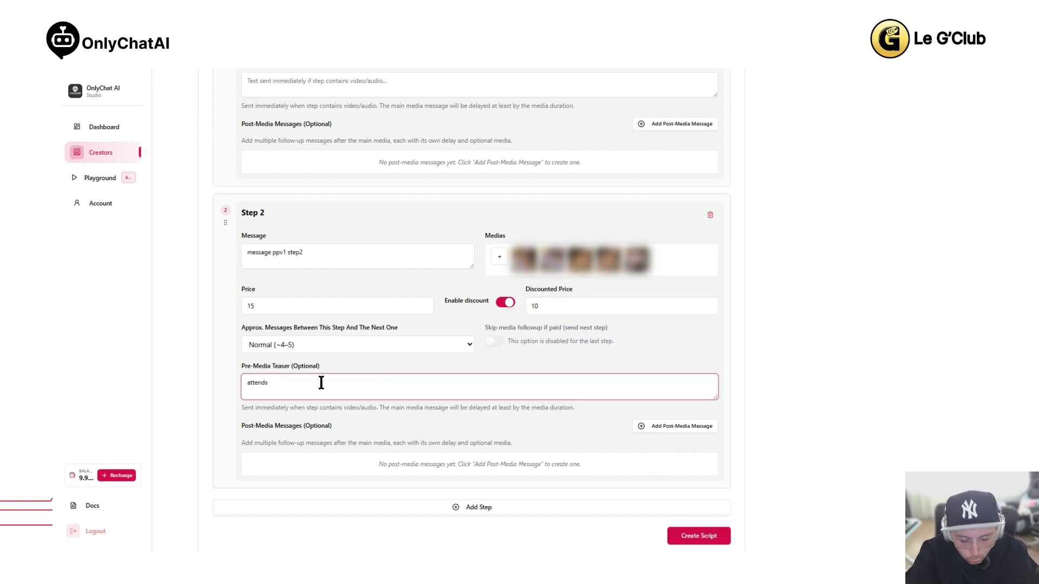
{"action": "type", "text": "3min que je"}
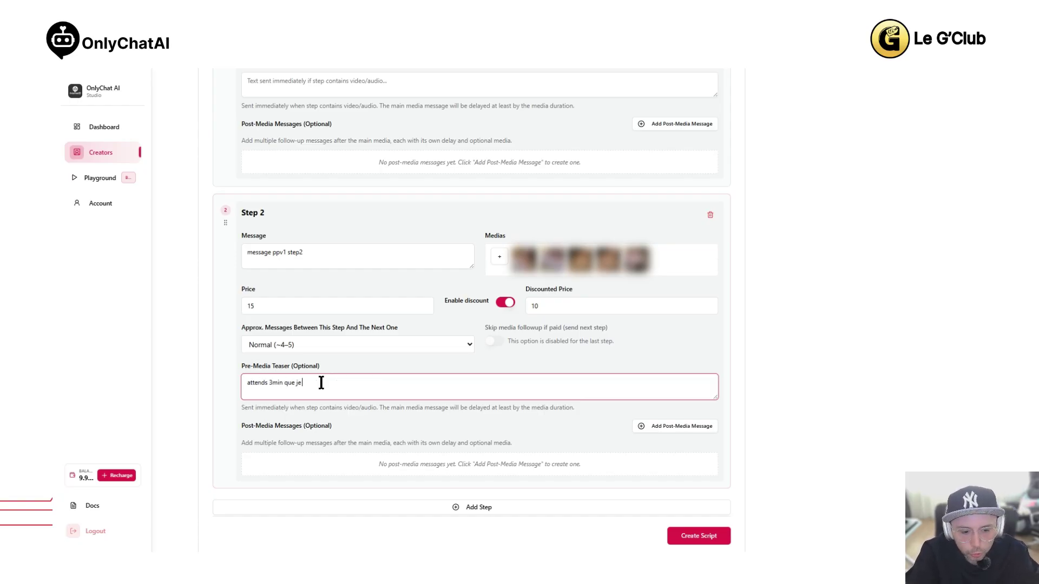
{"action": "type", "text": " t'enregistre tout"}
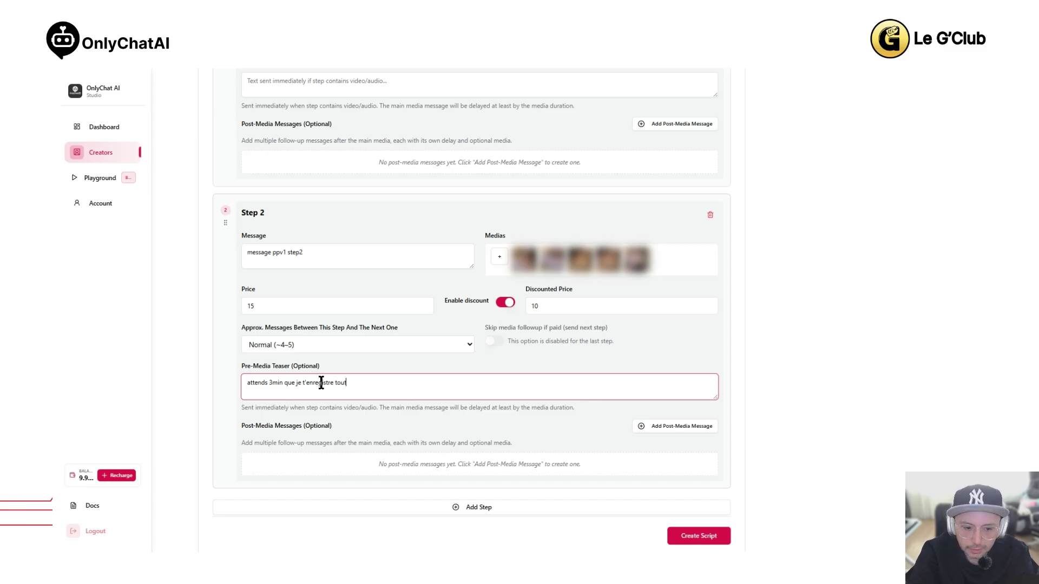
{"action": "type", "text": " ça"}
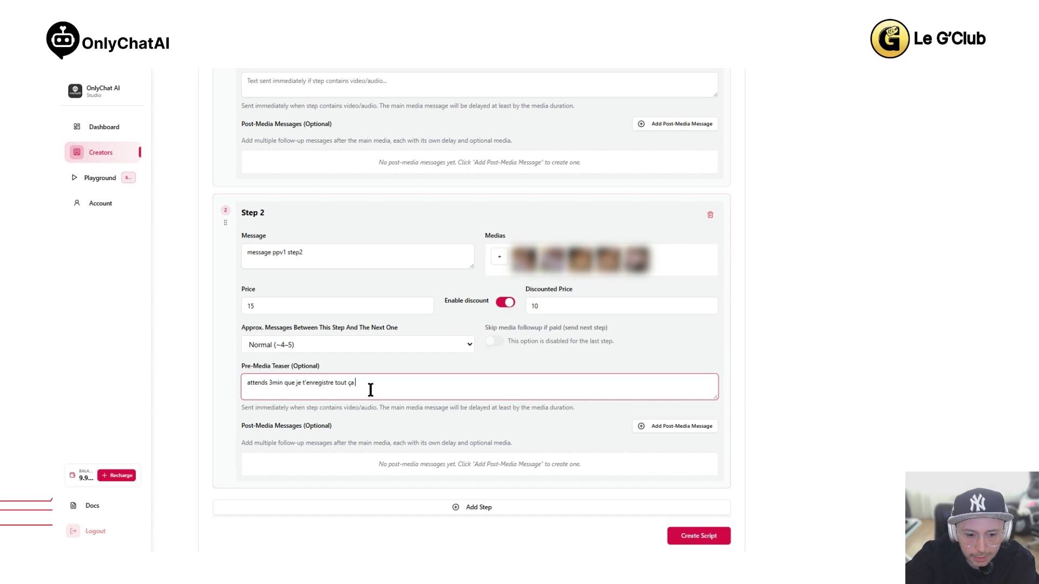
{"action": "left_click_drag", "start_coordinate": [376, 382], "coordinate": [251, 358]}
{"action": "key", "text": "BackSpace"}
{"action": "left_click", "coordinate": [435, 359]}
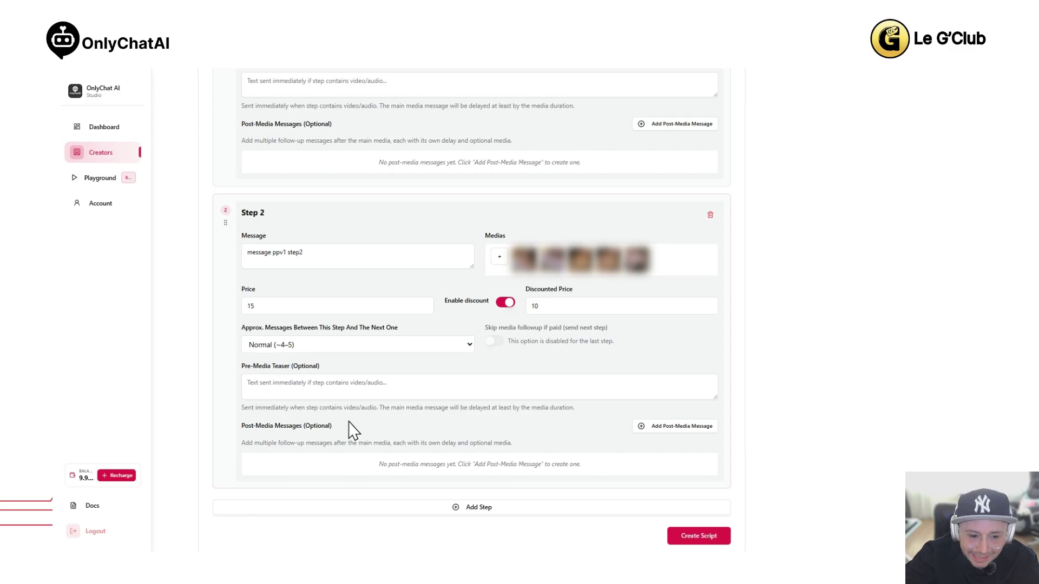
{"action": "left_click", "coordinate": [690, 427]}
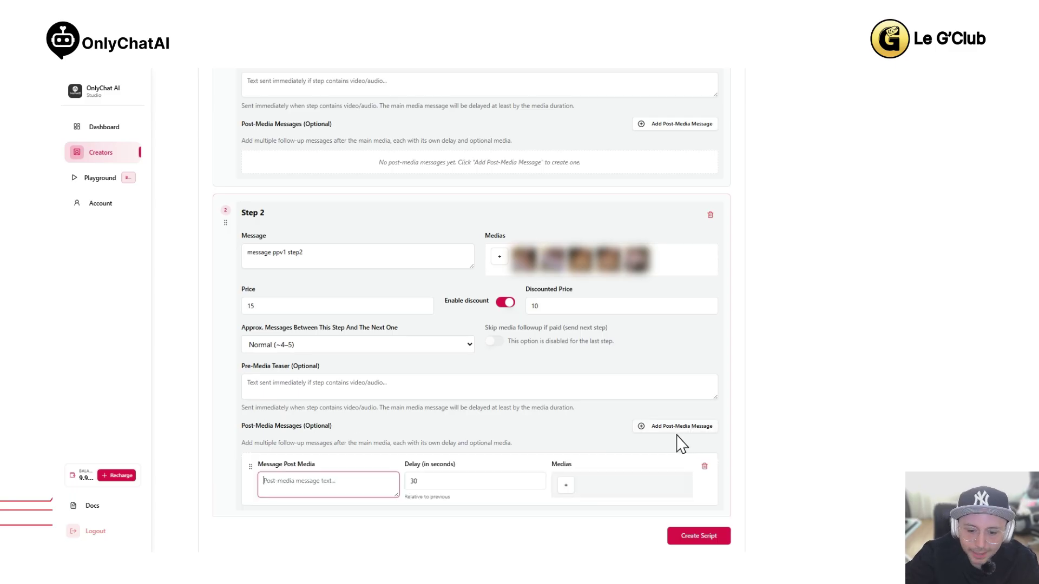
{"action": "scroll", "coordinate": [454, 431], "scroll_direction": "down", "scroll_amount": 2}
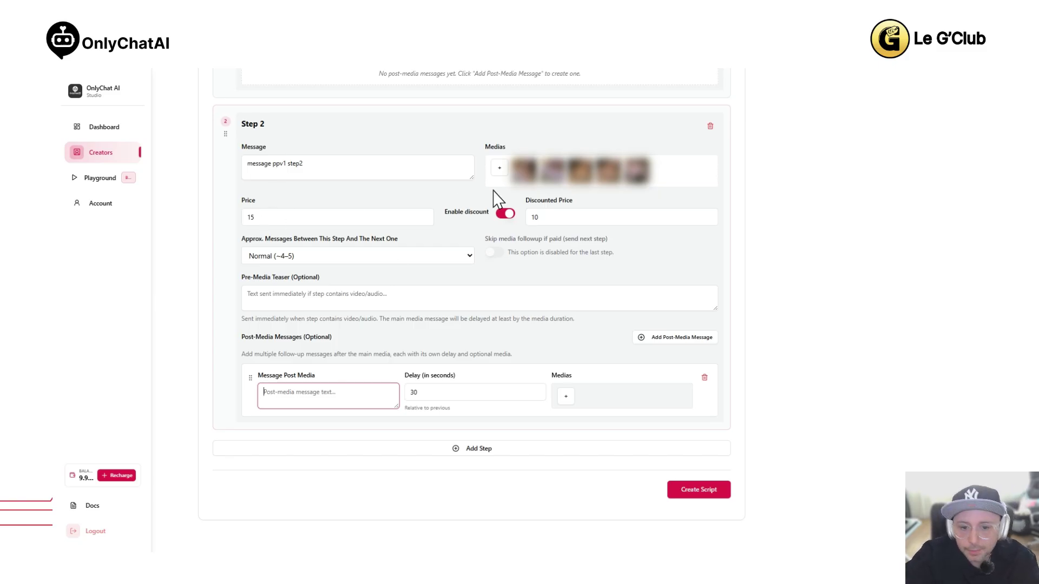
{"action": "mouse_move", "coordinate": [646, 184]}
{"action": "mouse_move", "coordinate": [524, 186]}
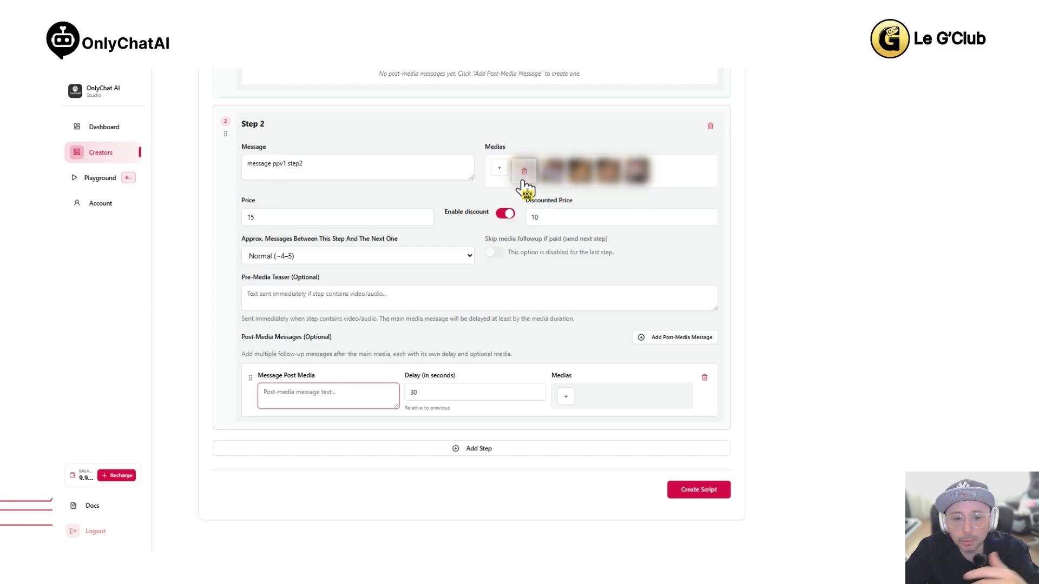
{"action": "mouse_move", "coordinate": [615, 176]}
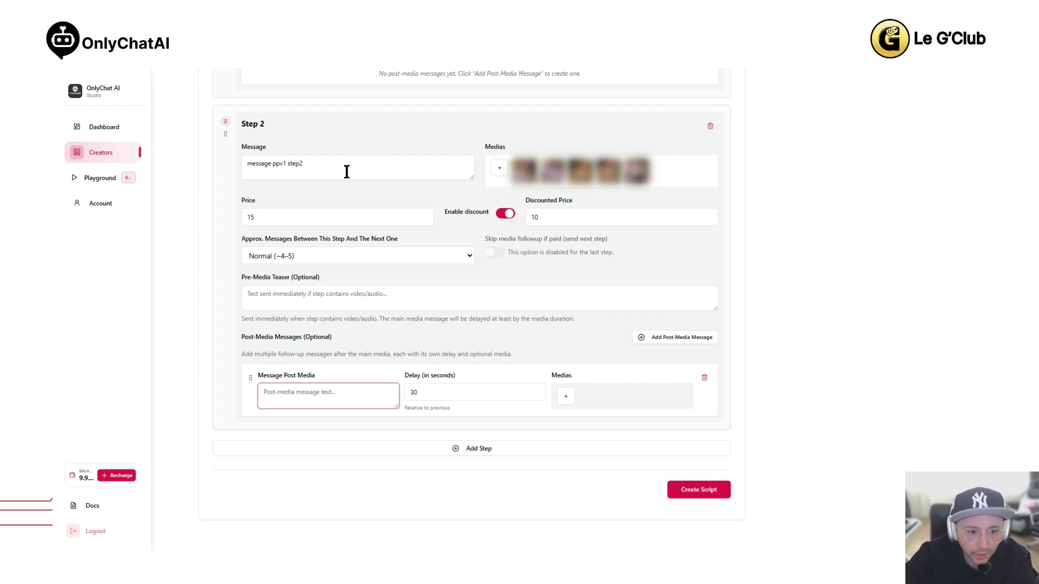
{"action": "left_click_drag", "start_coordinate": [347, 168], "coordinate": [249, 156]}
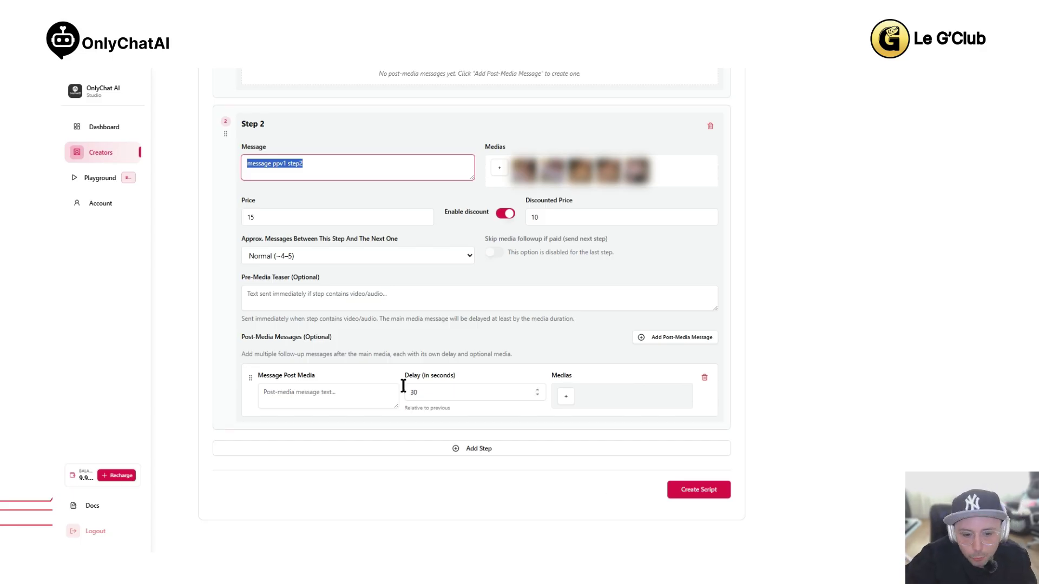
{"action": "left_click", "coordinate": [440, 393]}
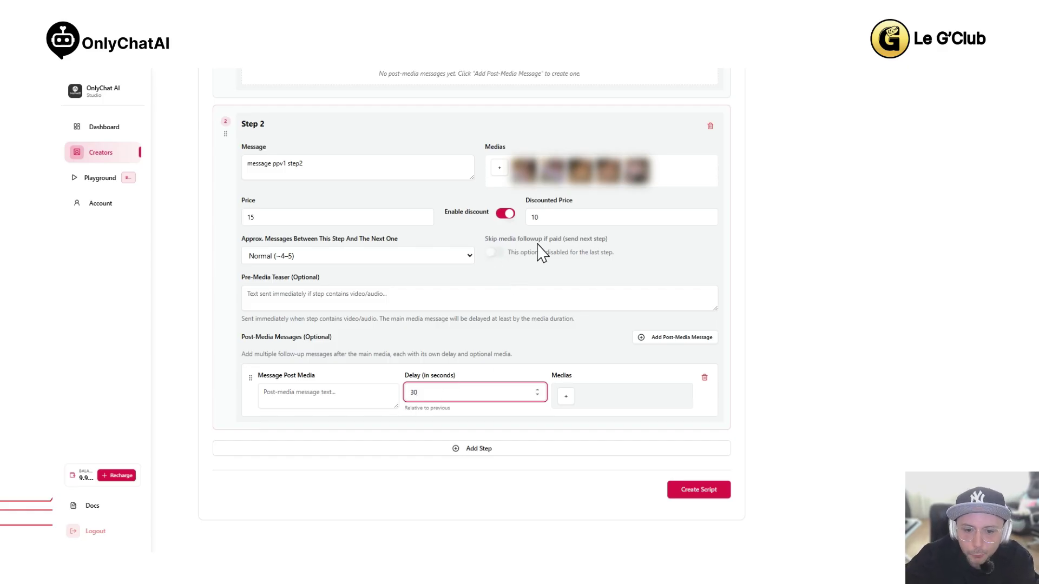
{"action": "left_click", "coordinate": [492, 257]}
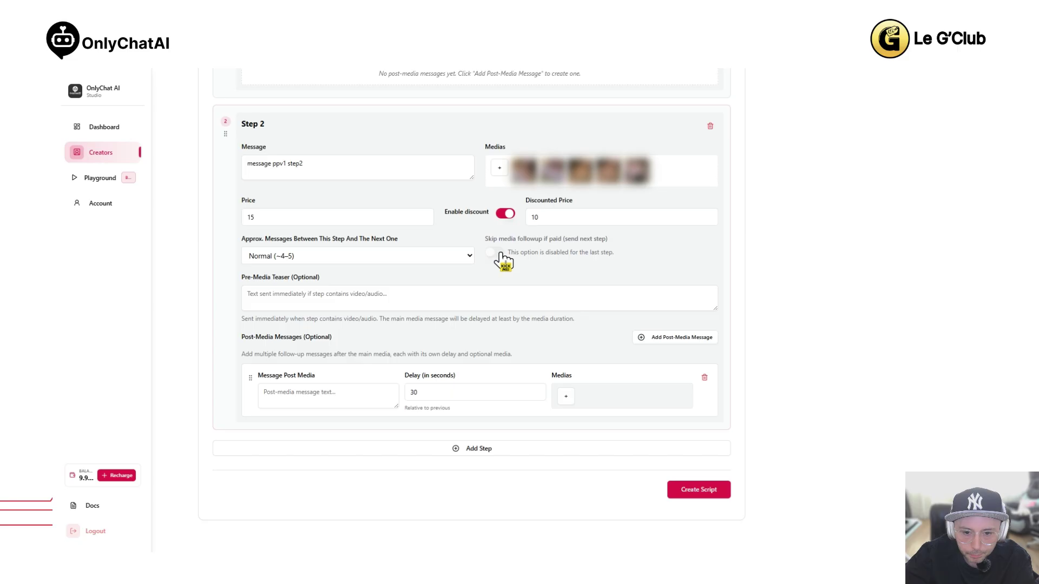
Add Step 3 and switch on Step 2's 'Skip media followup if paid (send next step)' toggle
{"action": "left_click", "coordinate": [476, 449]}
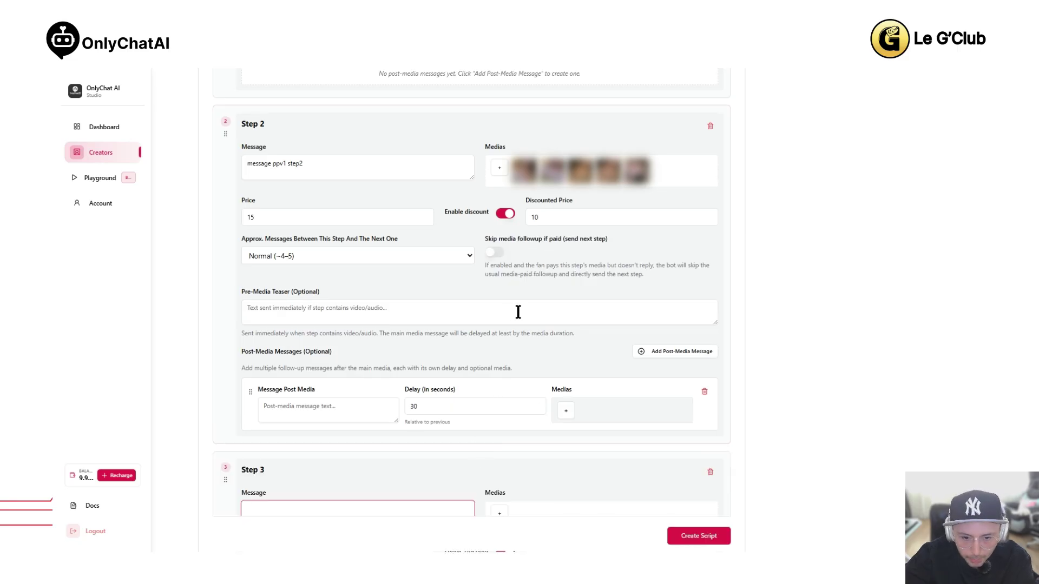
{"action": "left_click", "coordinate": [503, 253]}
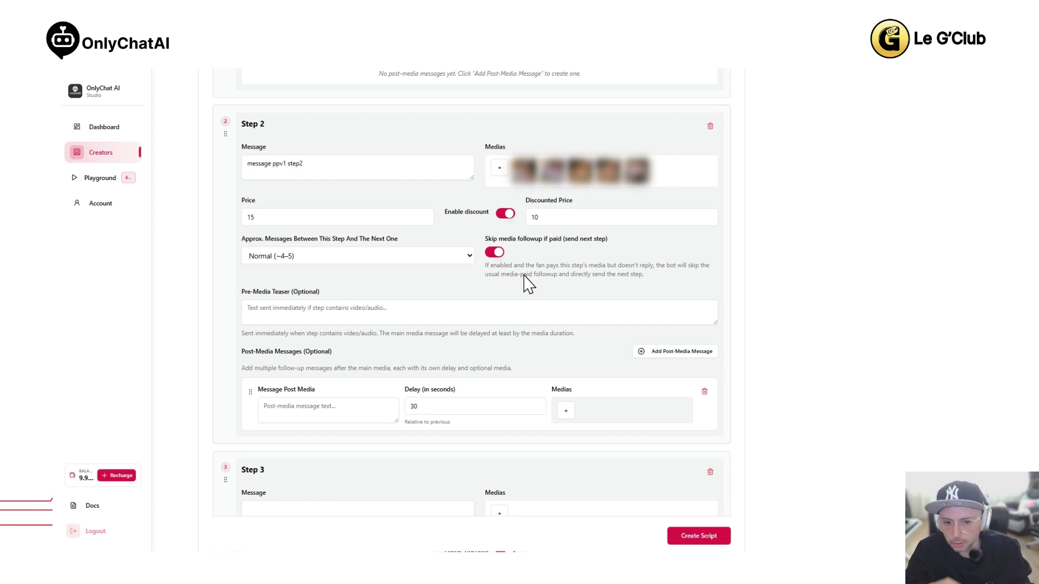
{"action": "scroll", "coordinate": [529, 284], "scroll_direction": "up", "scroll_amount": 6}
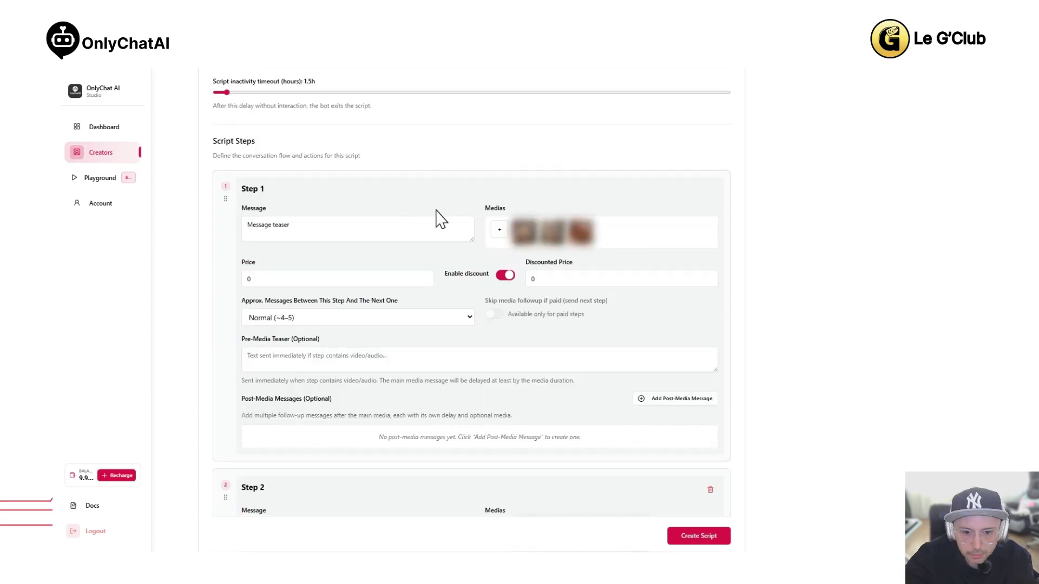
{"action": "scroll", "coordinate": [376, 318], "scroll_direction": "down", "scroll_amount": 5}
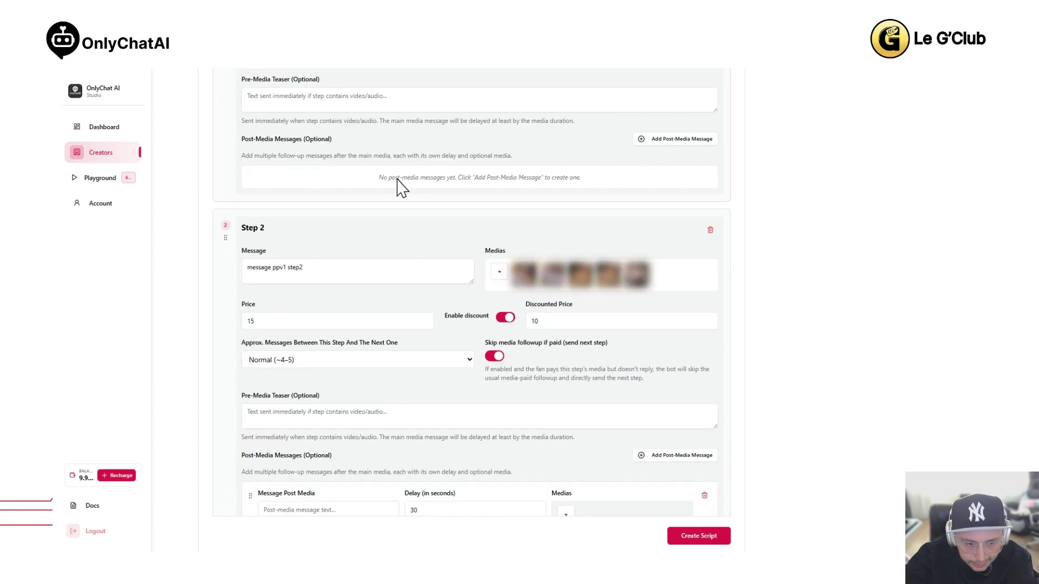
{"action": "scroll", "coordinate": [399, 187], "scroll_direction": "down", "scroll_amount": 2}
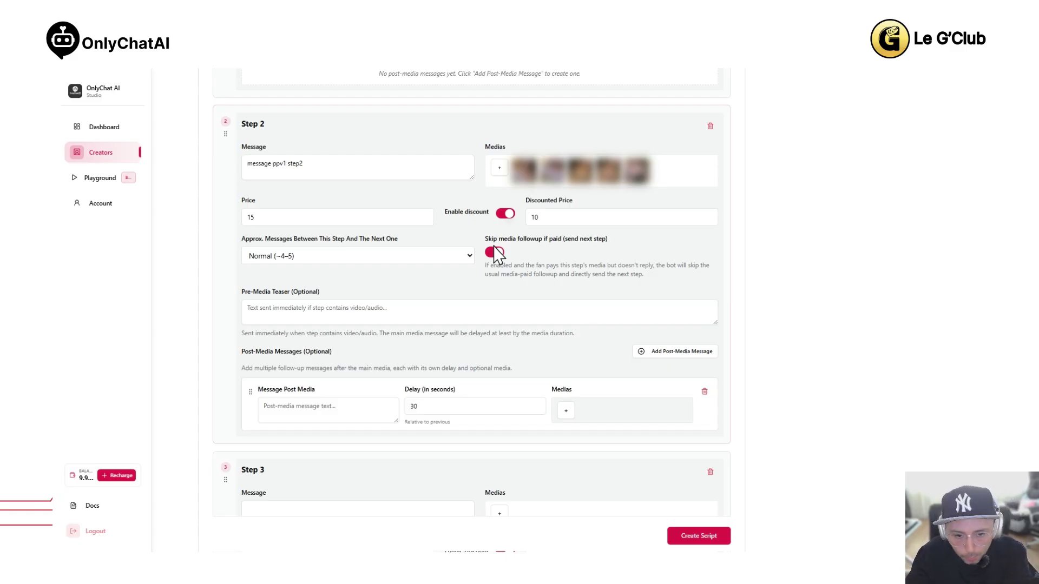
{"action": "scroll", "coordinate": [495, 259], "scroll_direction": "down", "scroll_amount": 4}
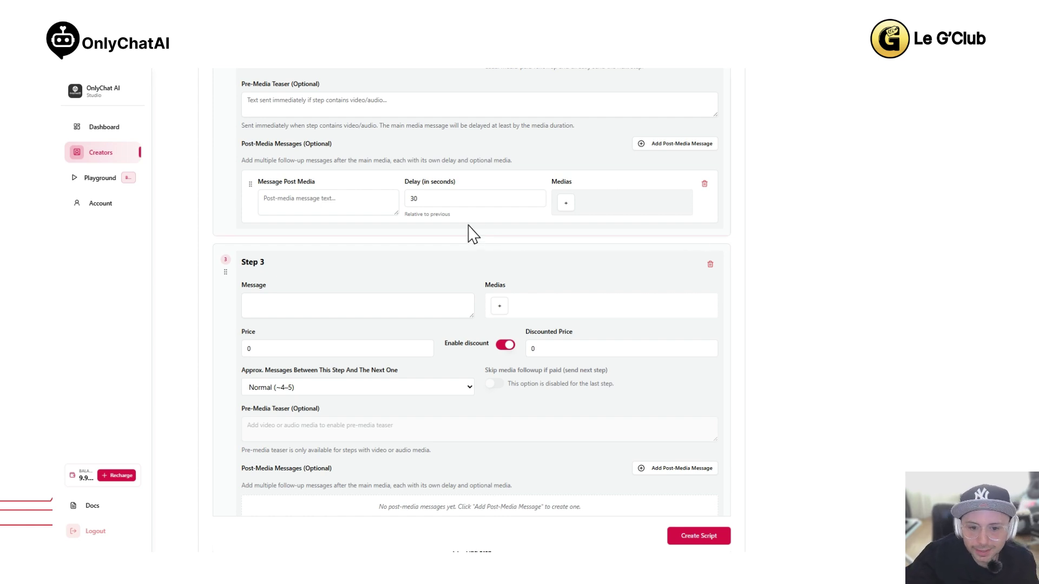
{"action": "scroll", "coordinate": [487, 238], "scroll_direction": "up", "scroll_amount": 4}
{"action": "left_click", "coordinate": [497, 253]}
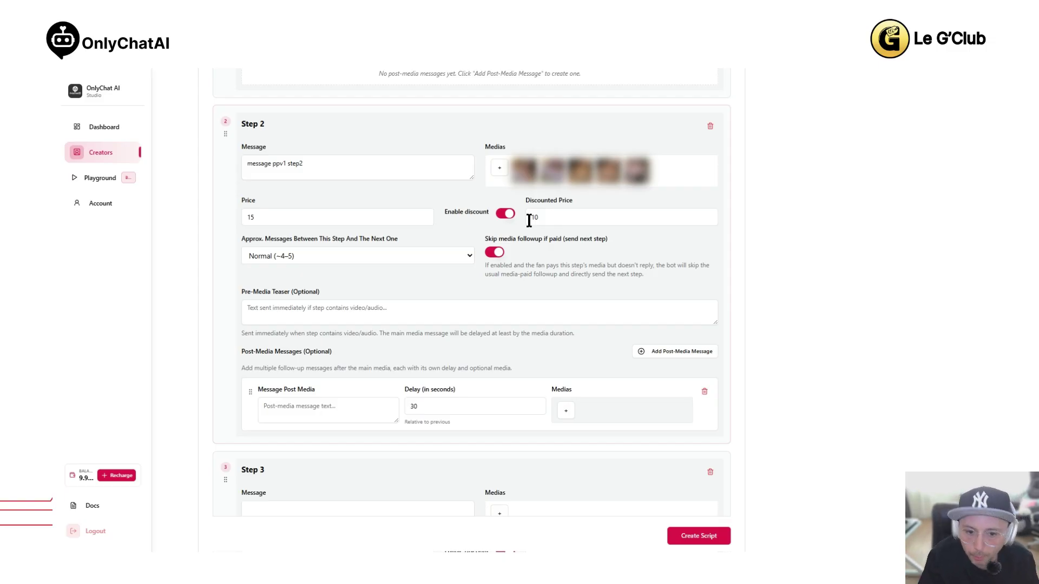
{"action": "left_click", "coordinate": [493, 253]}
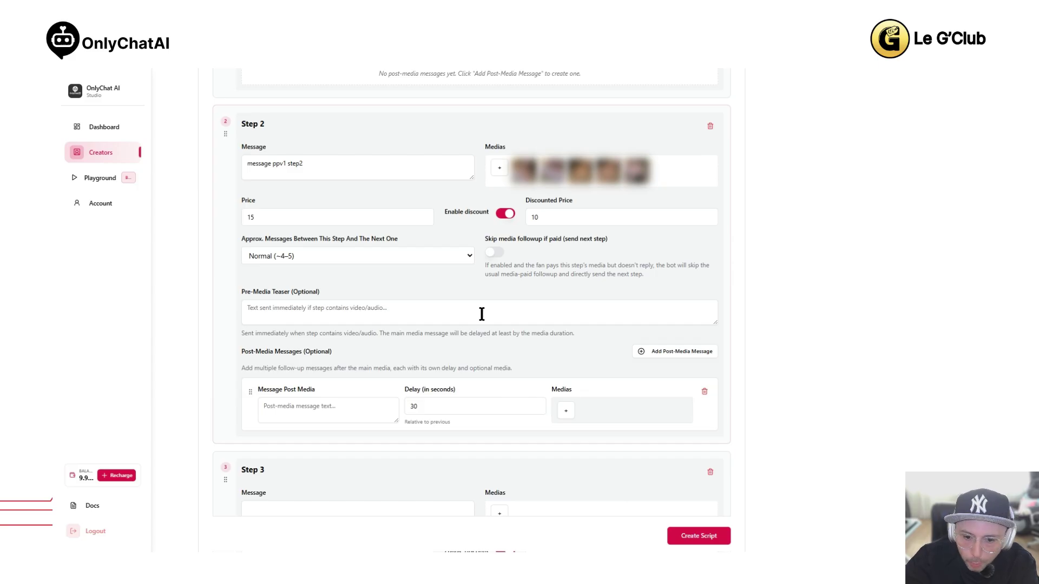
{"action": "scroll", "coordinate": [481, 313], "scroll_direction": "up", "scroll_amount": 6}
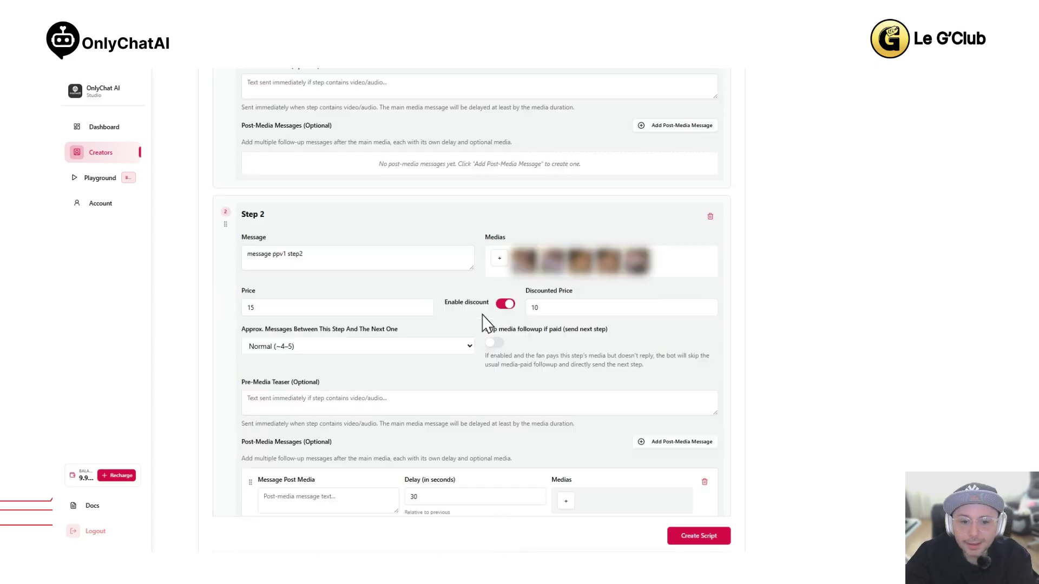
{"action": "scroll", "coordinate": [485, 319], "scroll_direction": "down", "scroll_amount": 7}
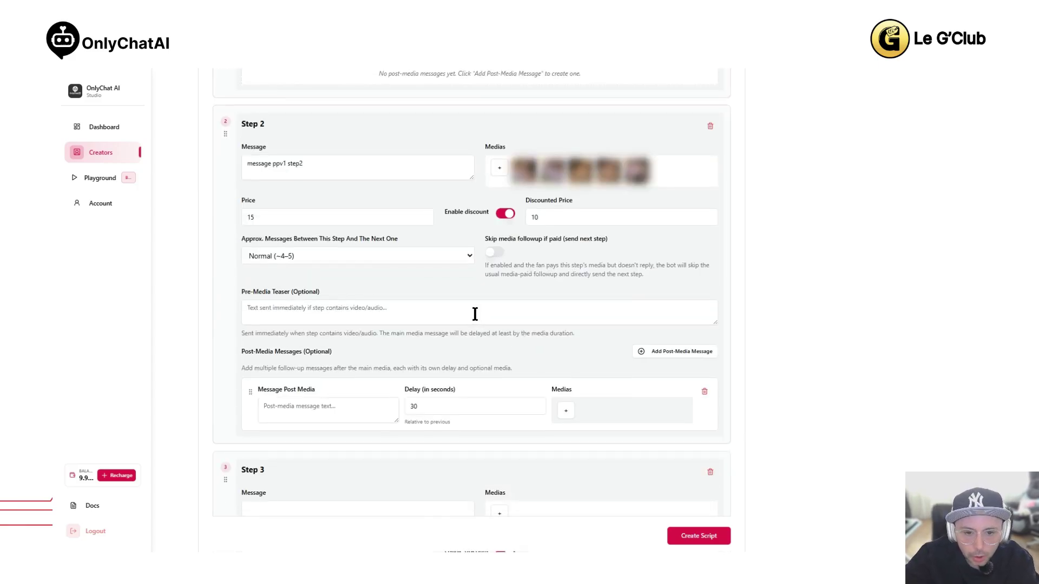
{"action": "scroll", "coordinate": [479, 320], "scroll_direction": "up", "scroll_amount": 2}
{"action": "scroll", "coordinate": [477, 318], "scroll_direction": "up", "scroll_amount": 2}
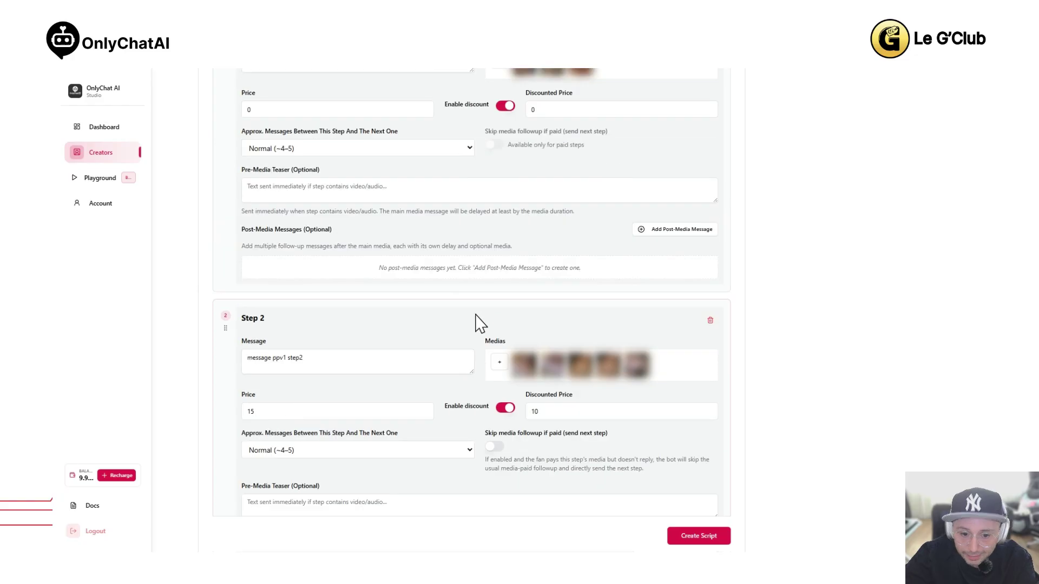
{"action": "scroll", "coordinate": [476, 317], "scroll_direction": "down", "scroll_amount": 2}
{"action": "scroll", "coordinate": [476, 319], "scroll_direction": "down", "scroll_amount": 2}
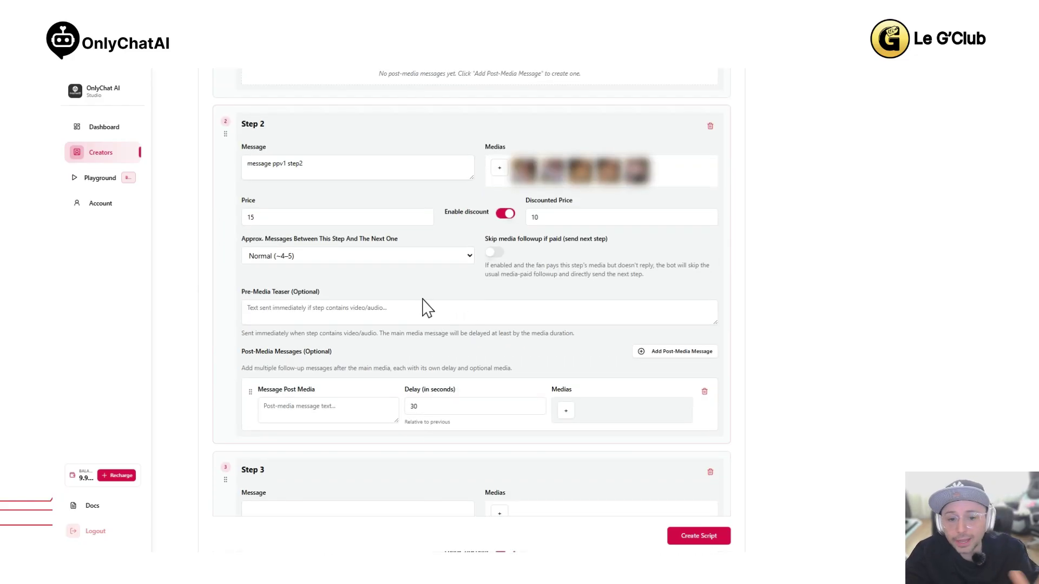
{"action": "scroll", "coordinate": [422, 299], "scroll_direction": "down", "scroll_amount": 2}
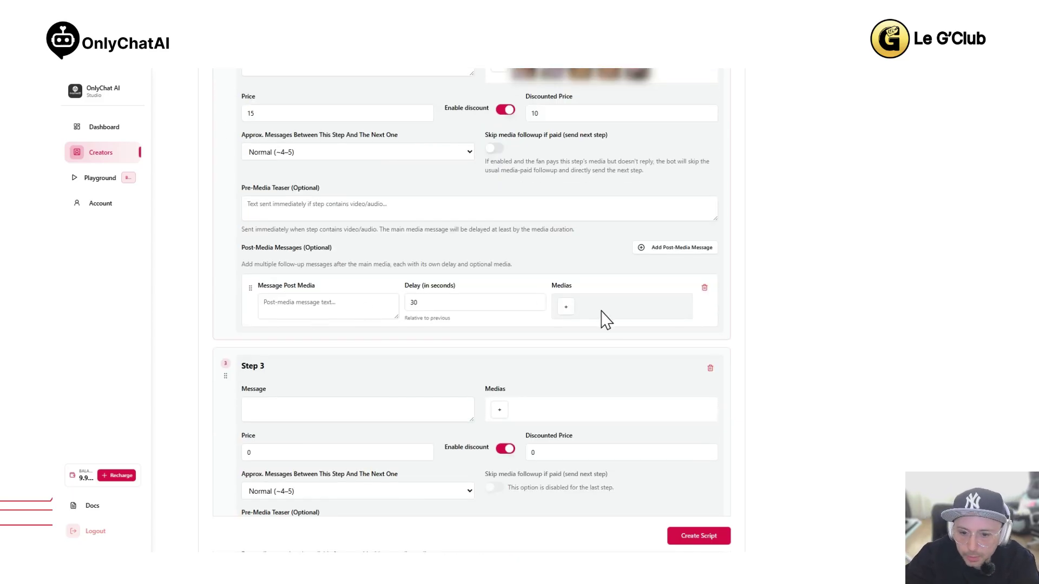
{"action": "left_click", "coordinate": [671, 250]}
{"action": "left_click", "coordinate": [672, 250]}
{"action": "left_click", "coordinate": [673, 251]}
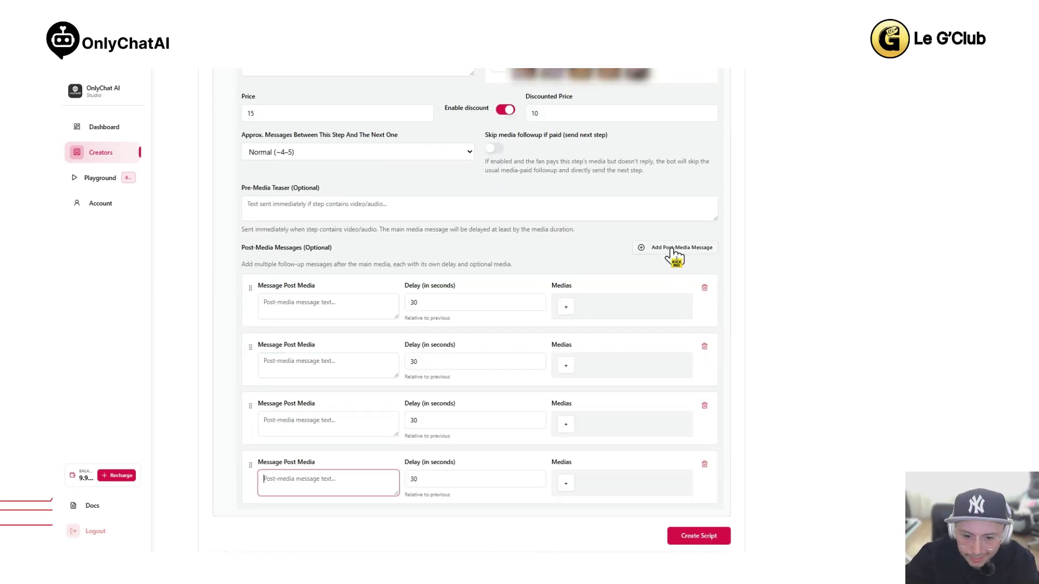
{"action": "scroll", "coordinate": [692, 378], "scroll_direction": "down", "scroll_amount": 2}
{"action": "left_click", "coordinate": [704, 361]}
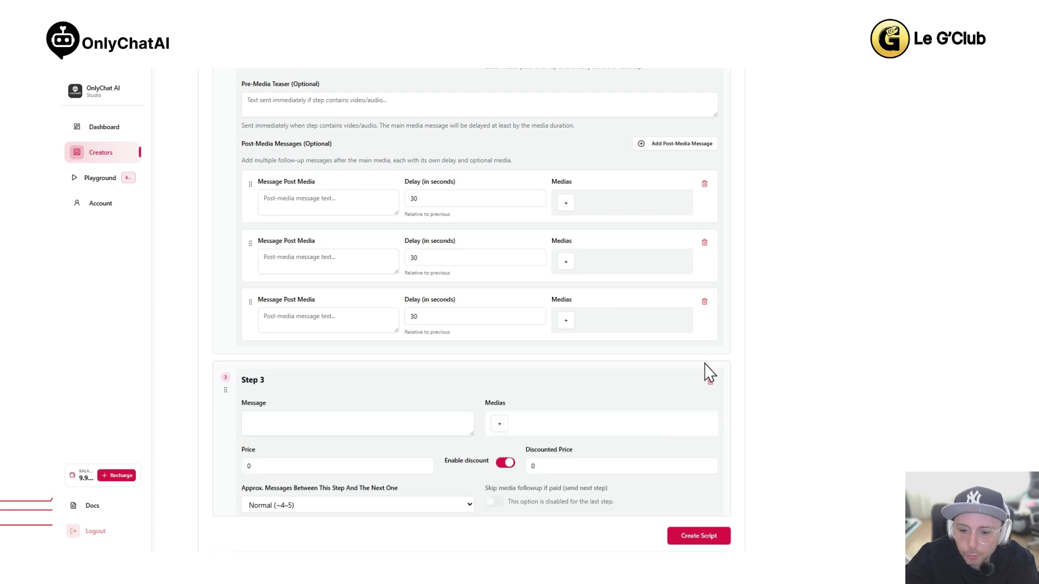
{"action": "left_click", "coordinate": [704, 303]}
{"action": "left_click", "coordinate": [704, 243]}
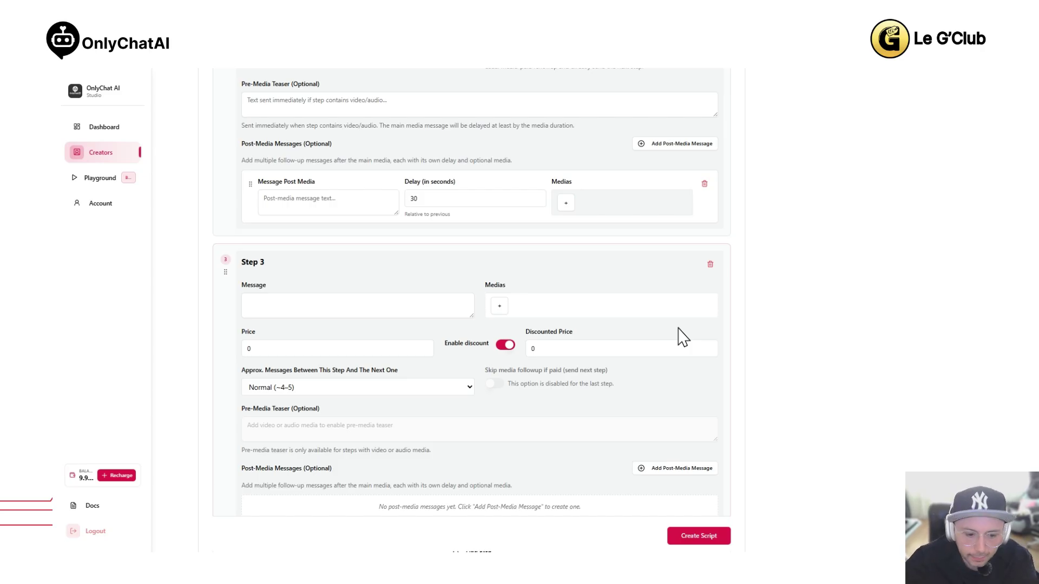
{"action": "scroll", "coordinate": [619, 380], "scroll_direction": "up", "scroll_amount": 4}
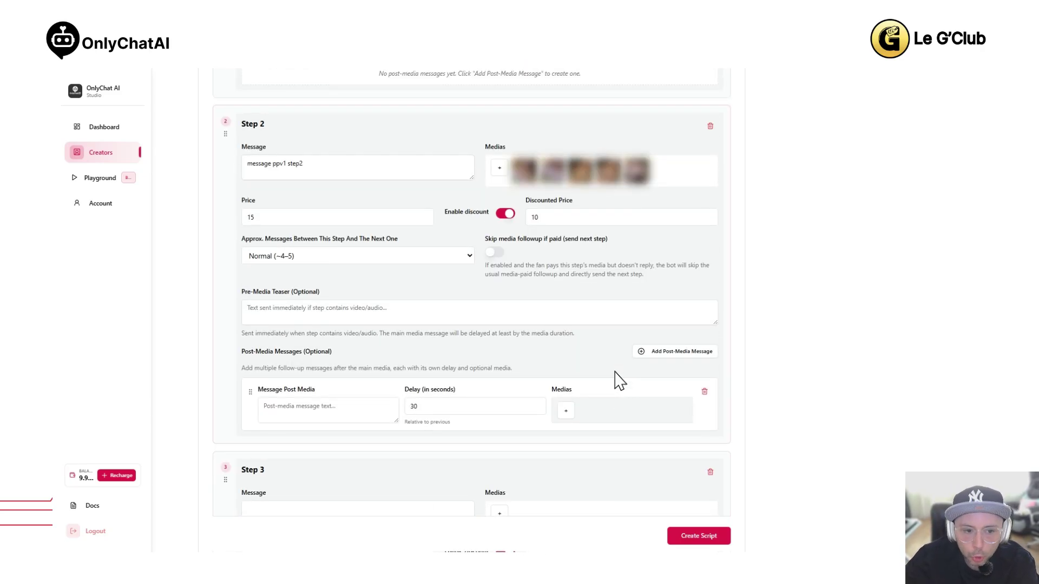
{"action": "double_click", "coordinate": [283, 211]}
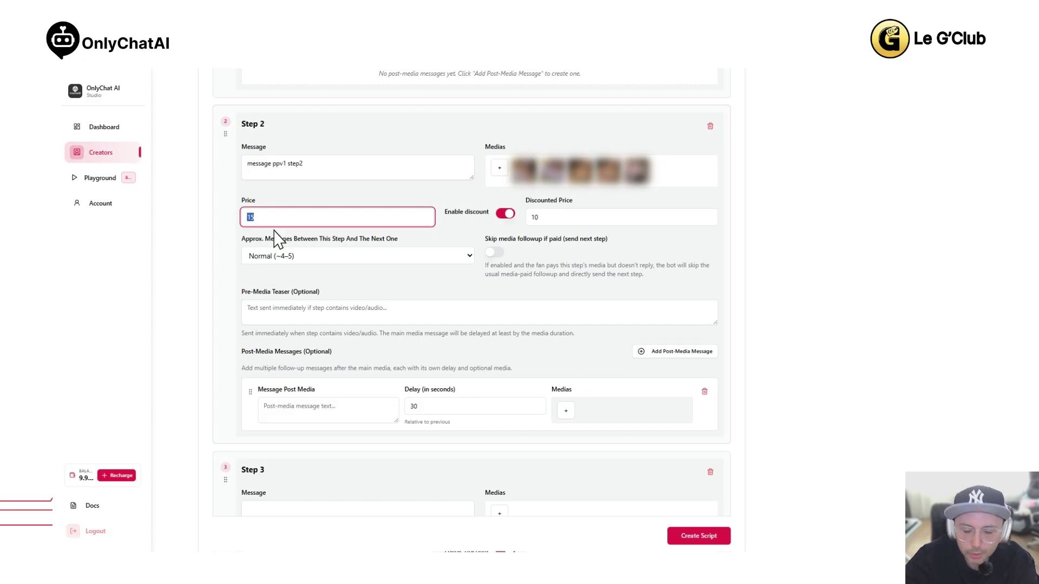
{"action": "left_click", "coordinate": [506, 215]}
{"action": "left_click", "coordinate": [506, 214]}
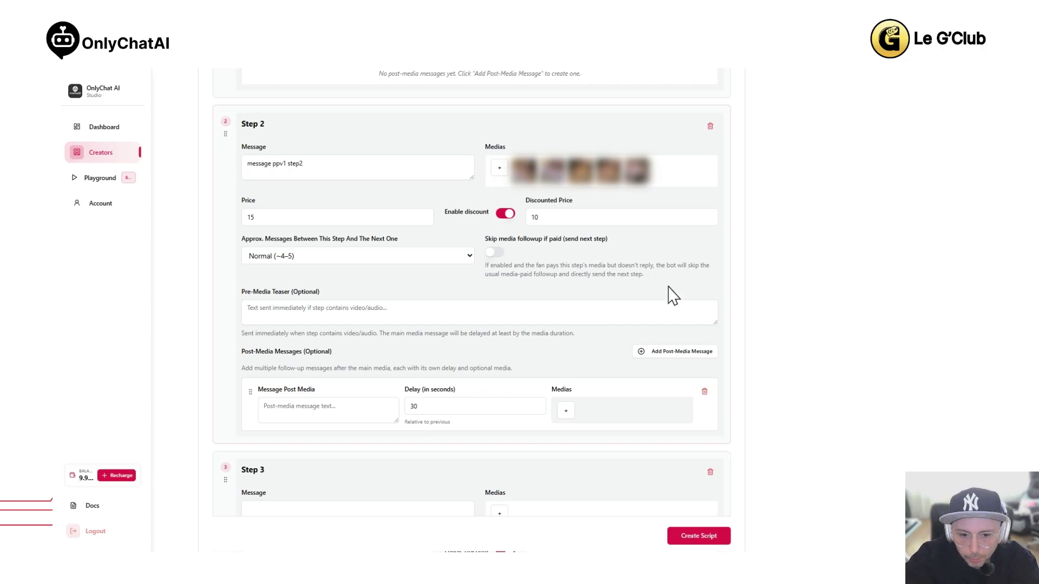
Enter 'description du script!' in the script's Description field, then review the steps below
{"action": "scroll", "coordinate": [525, 303], "scroll_direction": "up", "scroll_amount": 8}
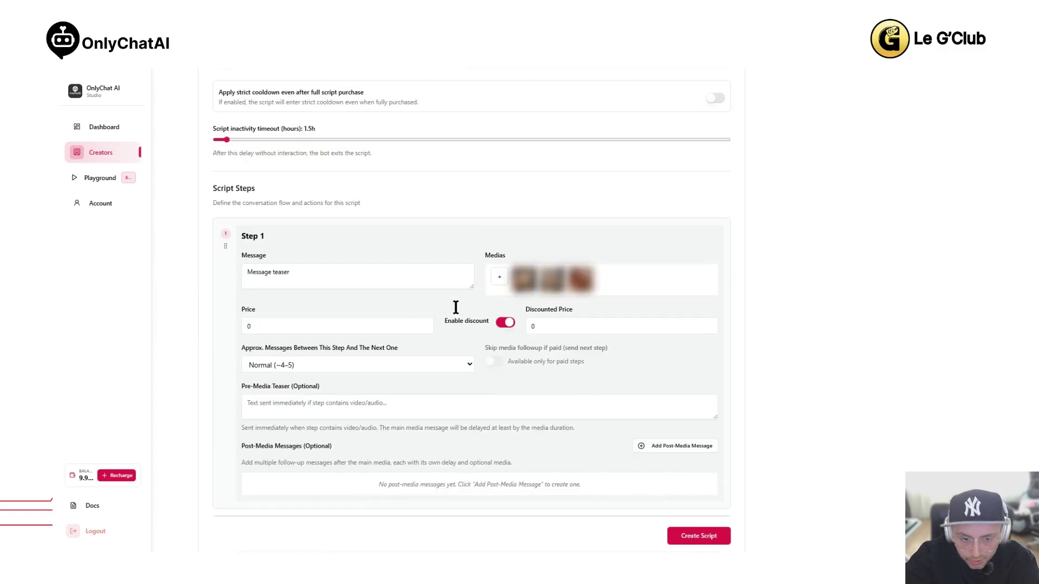
{"action": "scroll", "coordinate": [456, 316], "scroll_direction": "up", "scroll_amount": 3}
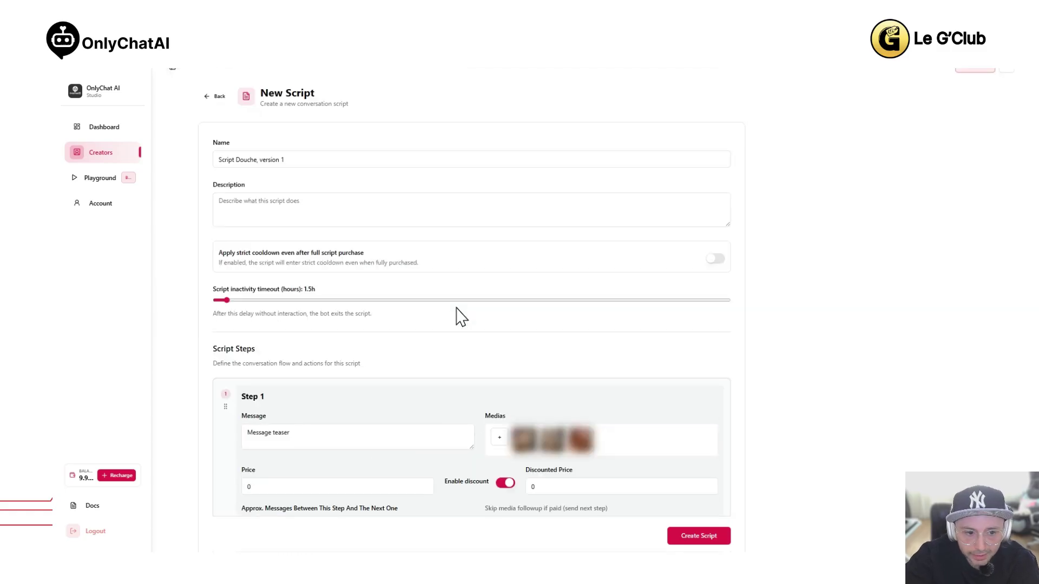
{"action": "left_click", "coordinate": [334, 206]}
{"action": "type", "text": "description"}
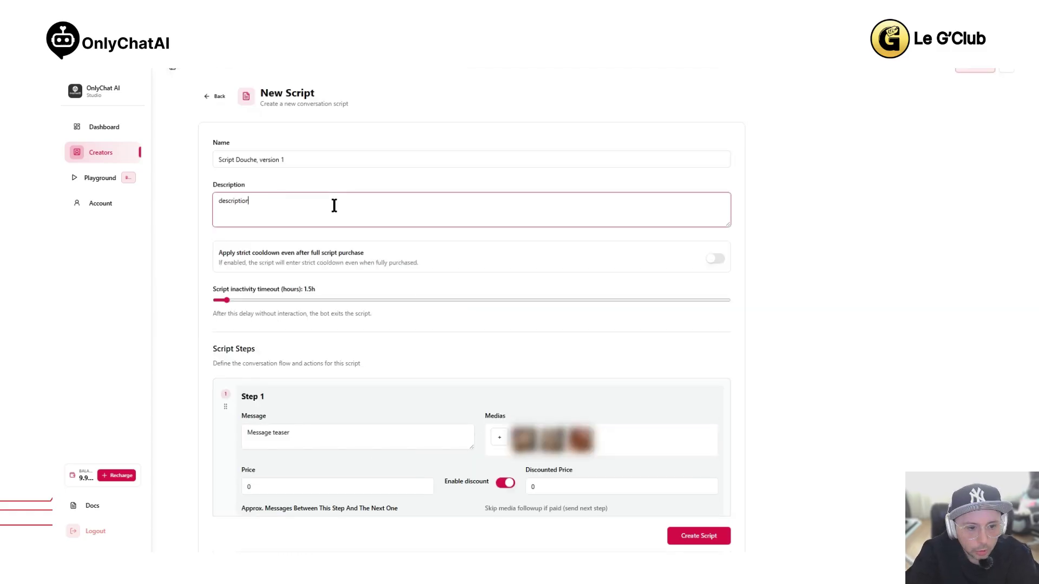
{"action": "type", "text": " du script!"}
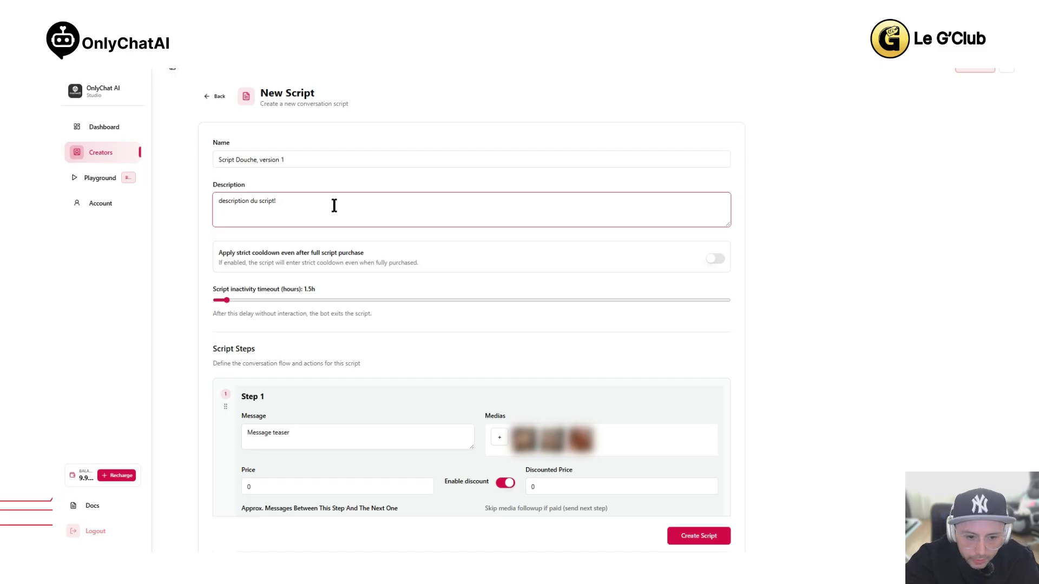
{"action": "scroll", "coordinate": [649, 249], "scroll_direction": "down", "scroll_amount": 3}
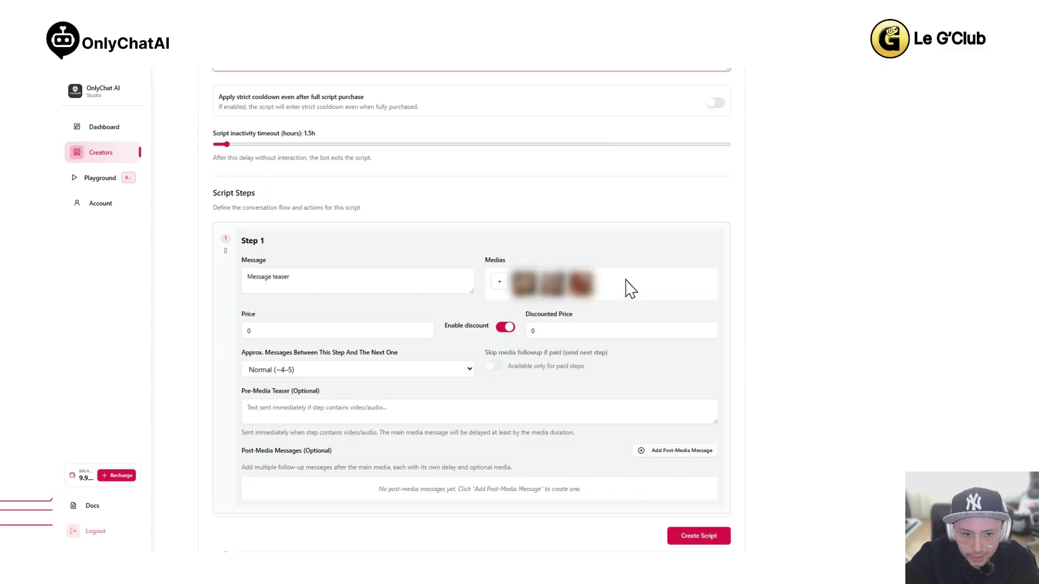
{"action": "scroll", "coordinate": [742, 148], "scroll_direction": "up", "scroll_amount": 1}
{"action": "scroll", "coordinate": [455, 249], "scroll_direction": "down", "scroll_amount": 3}
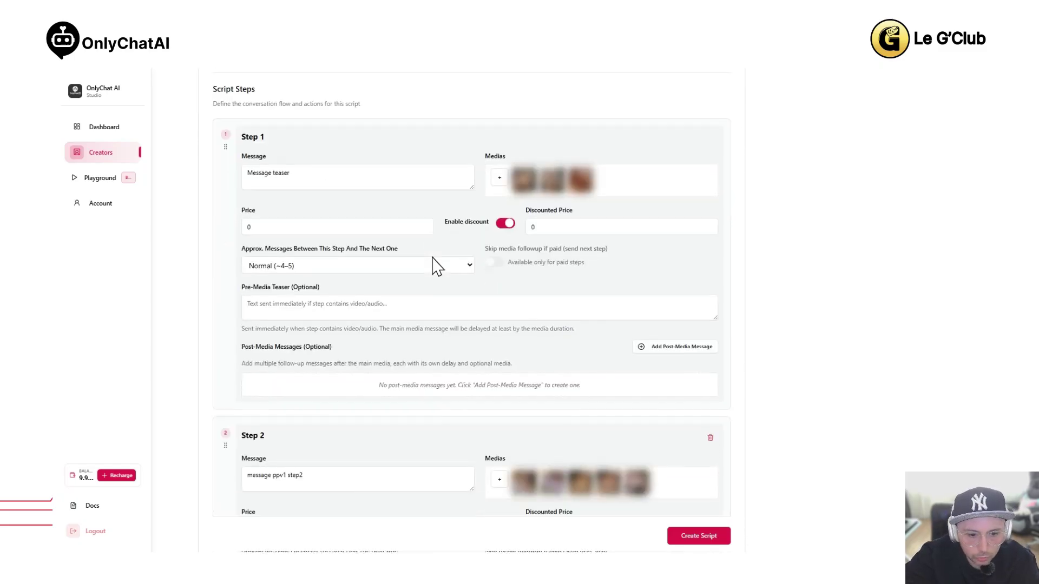
{"action": "scroll", "coordinate": [436, 264], "scroll_direction": "down", "scroll_amount": 8}
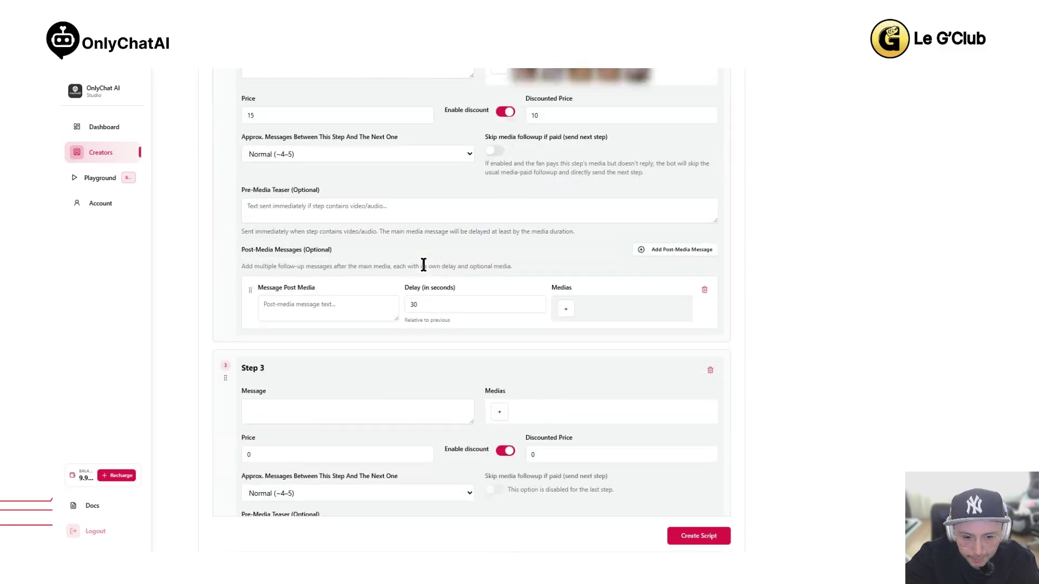
{"action": "scroll", "coordinate": [424, 264], "scroll_direction": "down", "scroll_amount": 4}
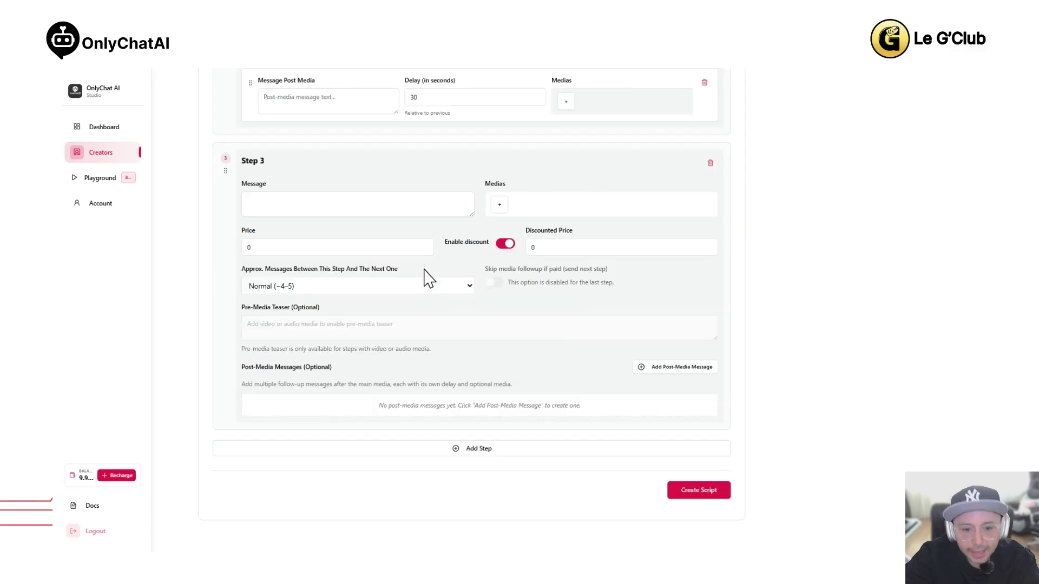
Delete the empty Step 3, add a new step, then delete that new Step 3 as well
{"action": "left_click", "coordinate": [711, 163]}
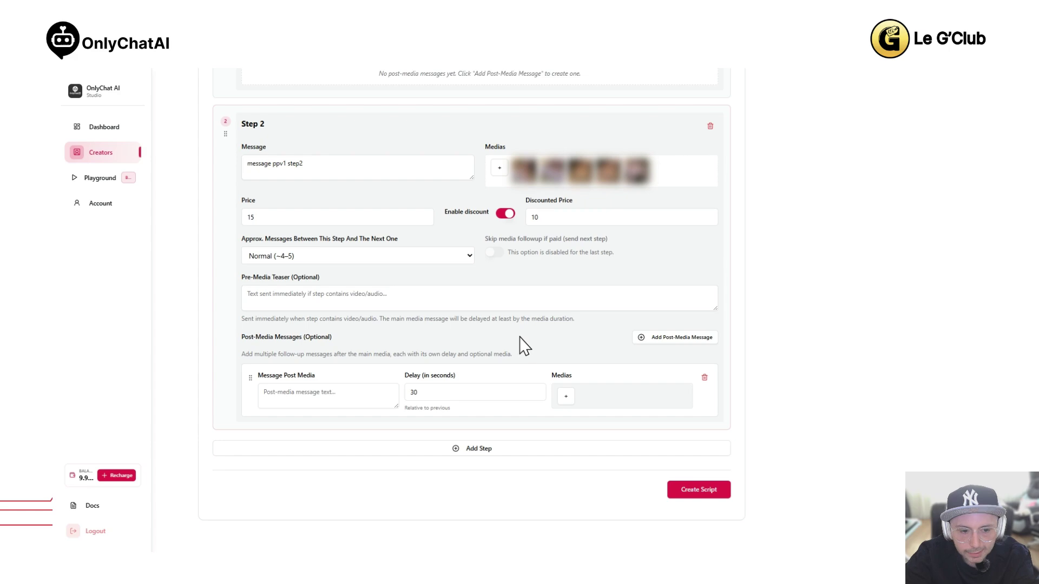
{"action": "scroll", "coordinate": [523, 345], "scroll_direction": "up", "scroll_amount": 5}
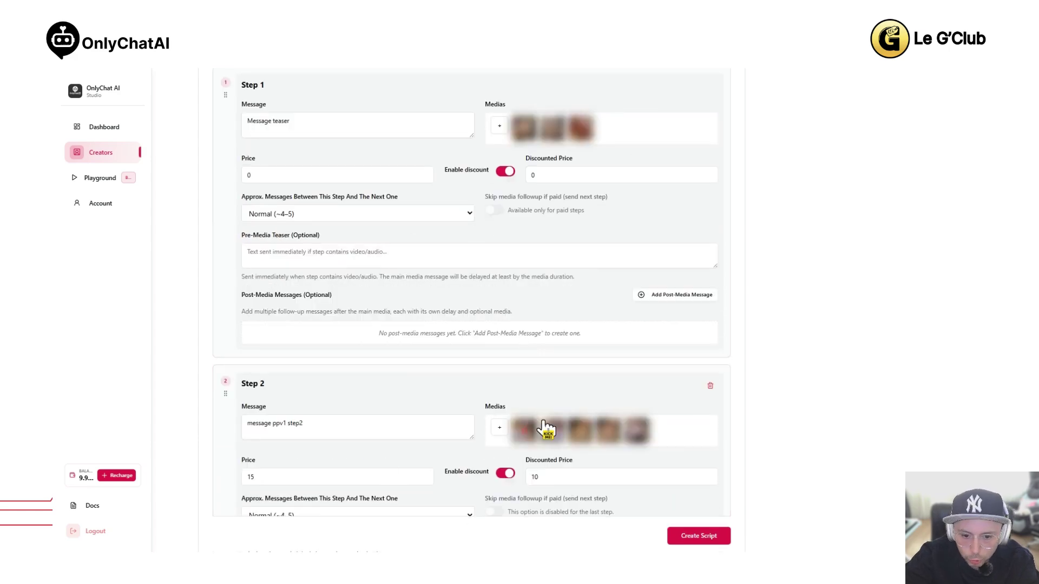
{"action": "scroll", "coordinate": [487, 411], "scroll_direction": "down", "scroll_amount": 5}
{"action": "left_click", "coordinate": [493, 456]}
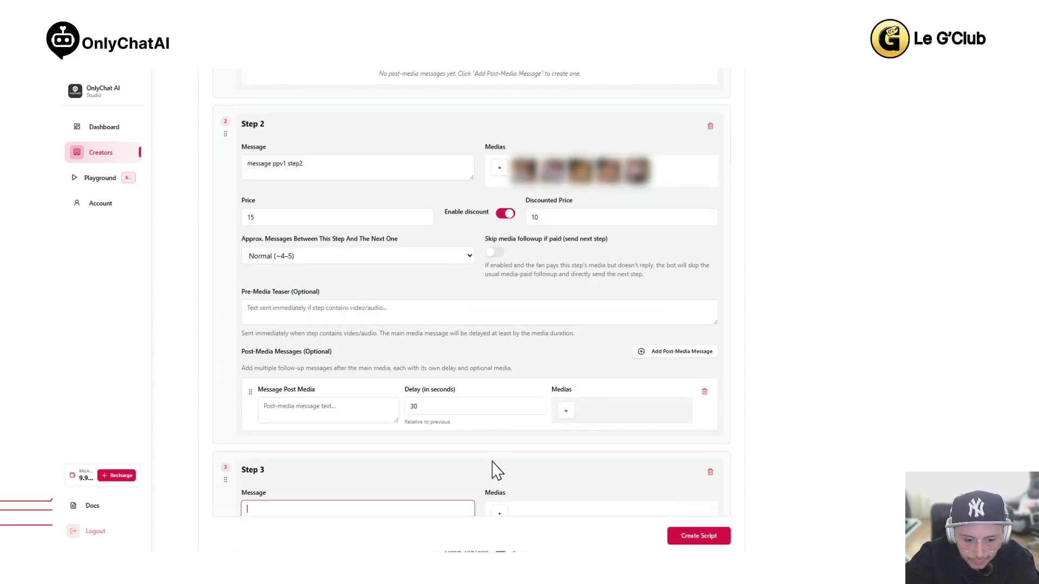
{"action": "scroll", "coordinate": [407, 447], "scroll_direction": "down", "scroll_amount": 3}
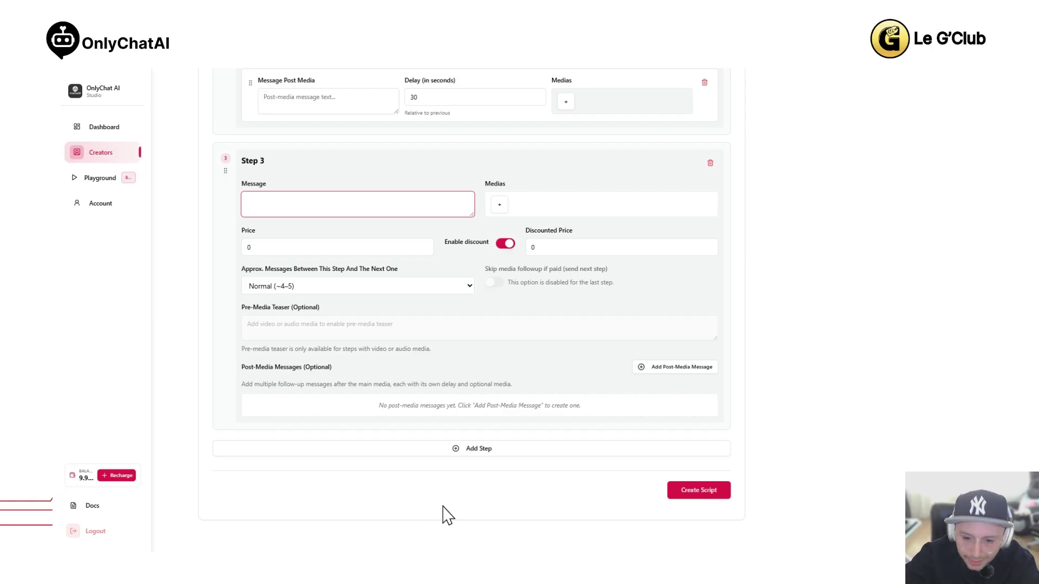
{"action": "left_click", "coordinate": [711, 323]}
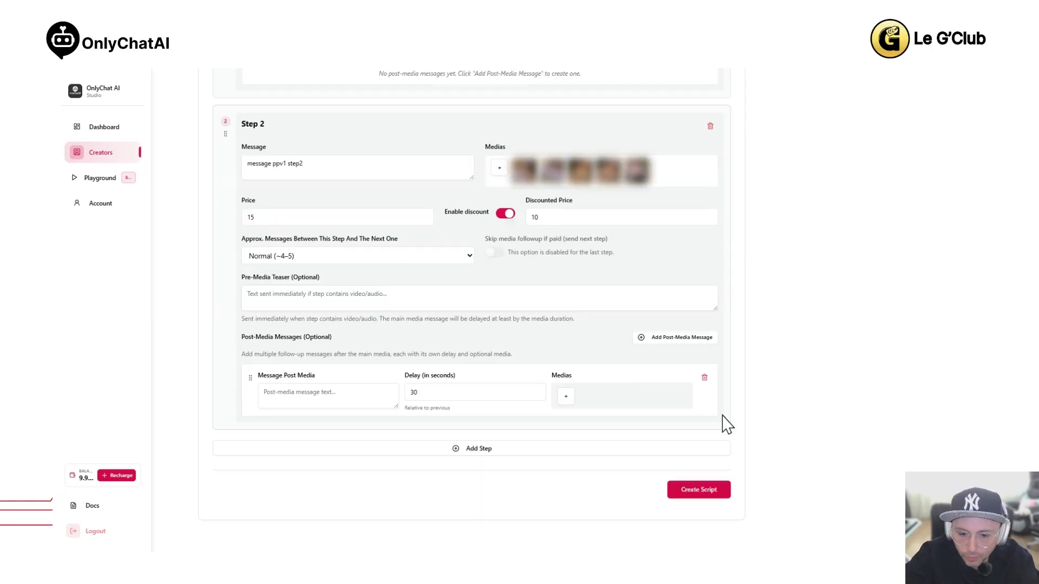
{"action": "scroll", "coordinate": [371, 378], "scroll_direction": "up", "scroll_amount": 12}
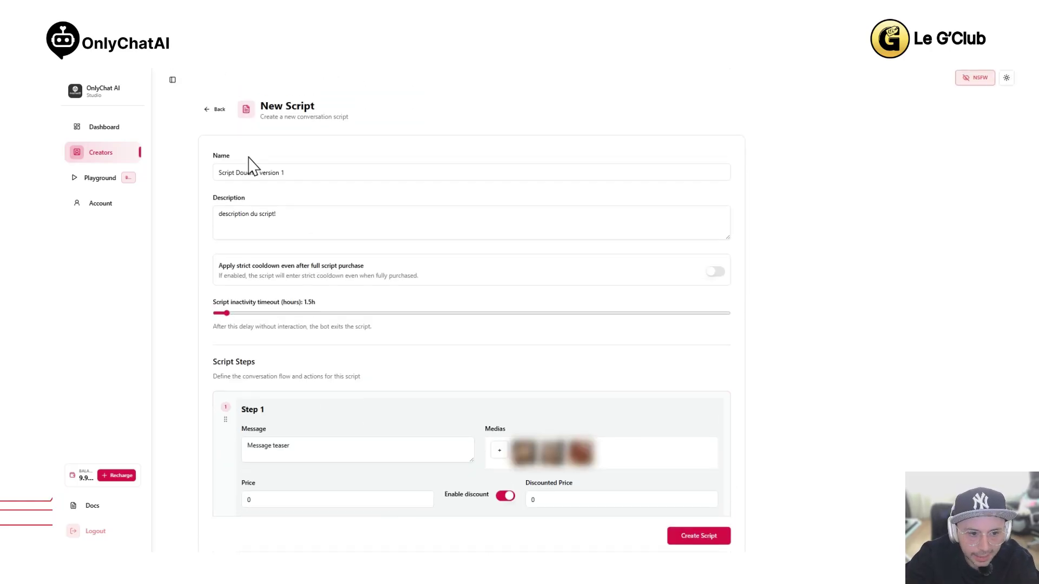
{"action": "scroll", "coordinate": [542, 283], "scroll_direction": "down", "scroll_amount": 12}
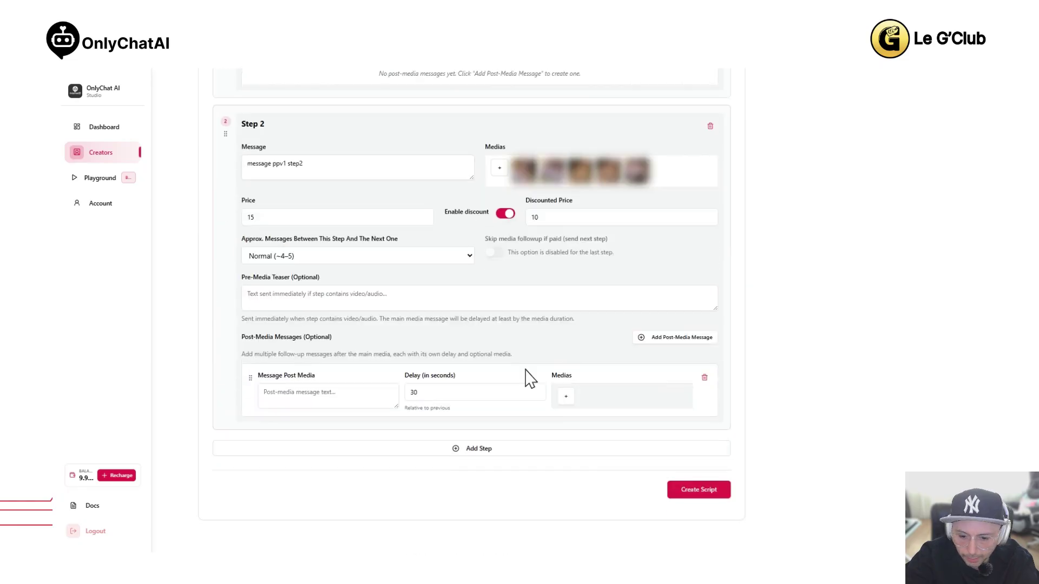
Enter 'post medias' as Step 2's Message Post Media and create Script Douche, version 1
{"action": "left_click", "coordinate": [703, 490]}
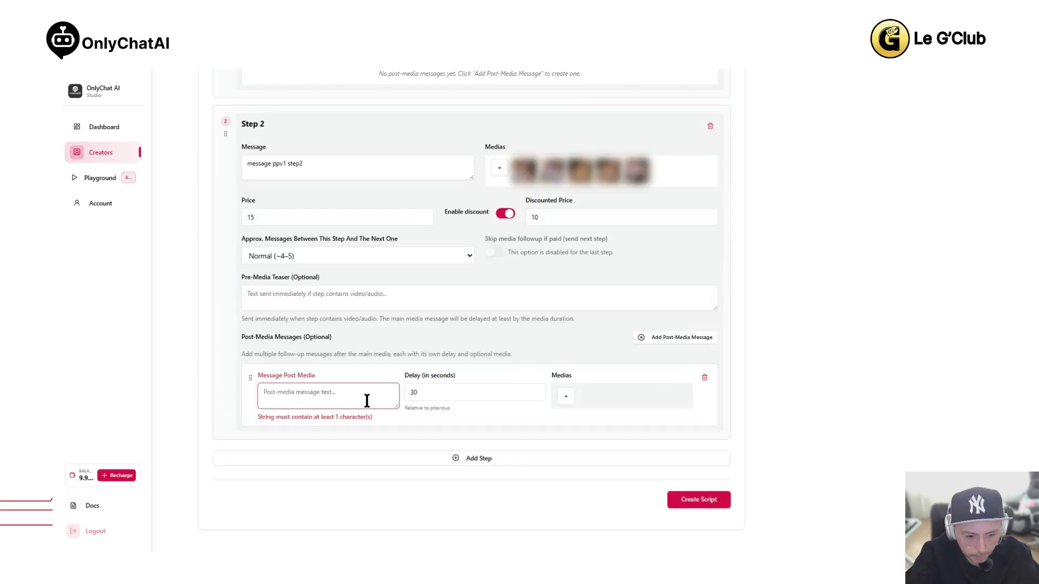
{"action": "type", "text": "post medias"}
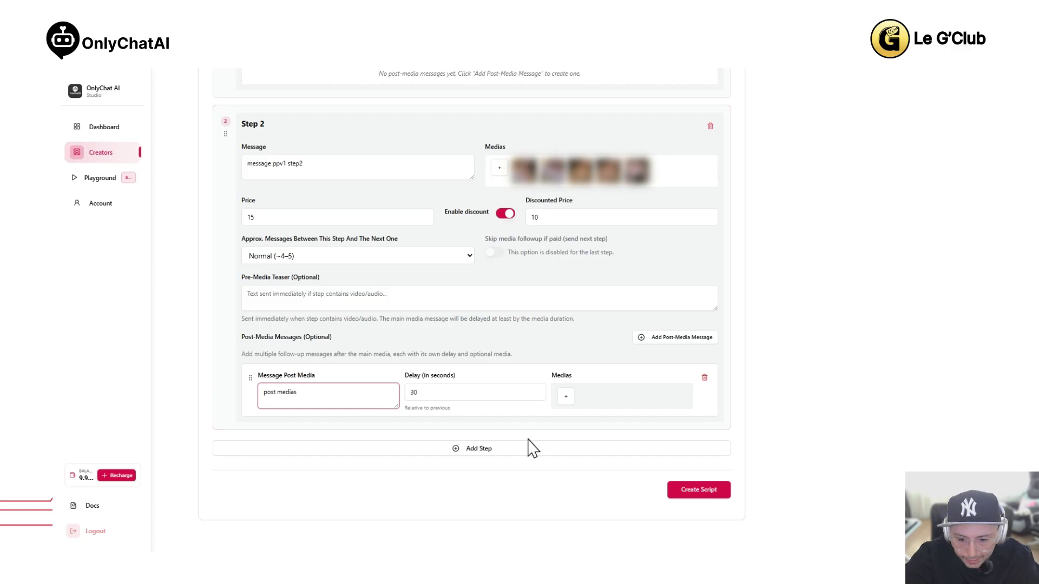
{"action": "left_click", "coordinate": [694, 492]}
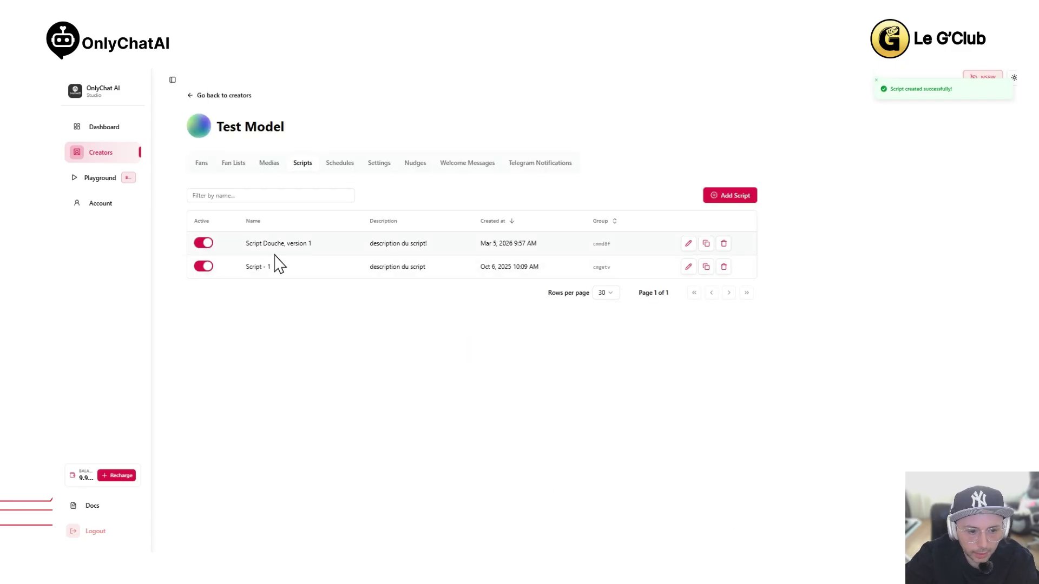
Switch Script - 1 off and leave Script Douche, version 1 as the active script
{"action": "left_click", "coordinate": [204, 266]}
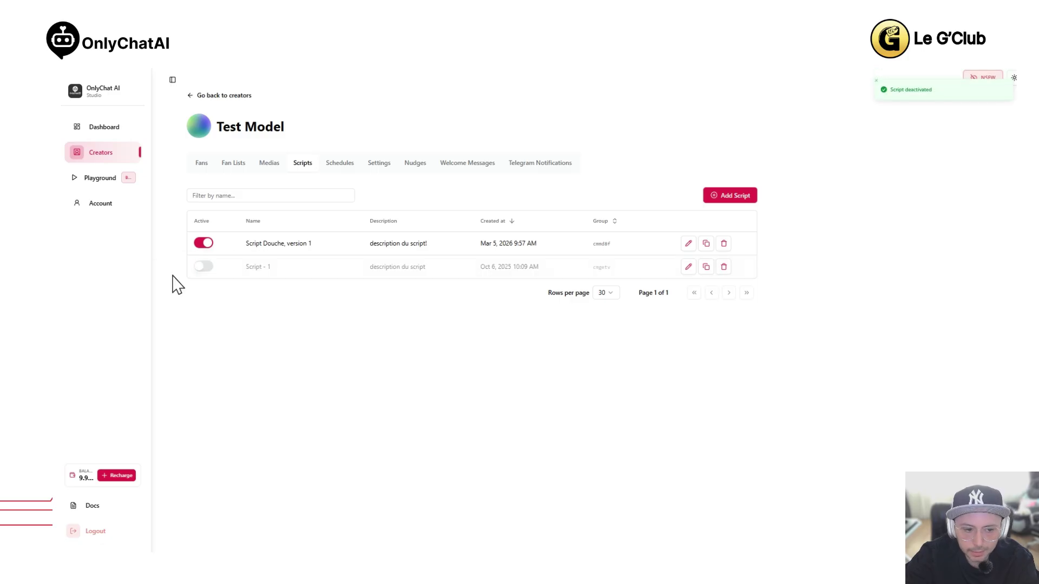
{"action": "left_click", "coordinate": [202, 245]}
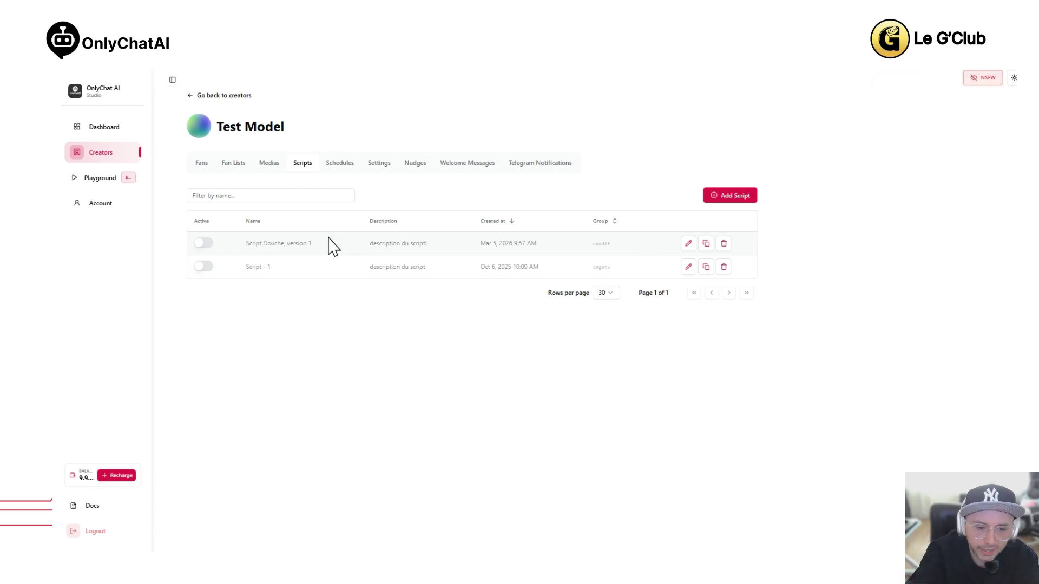
{"action": "left_click", "coordinate": [203, 245]}
{"action": "left_click", "coordinate": [204, 245]}
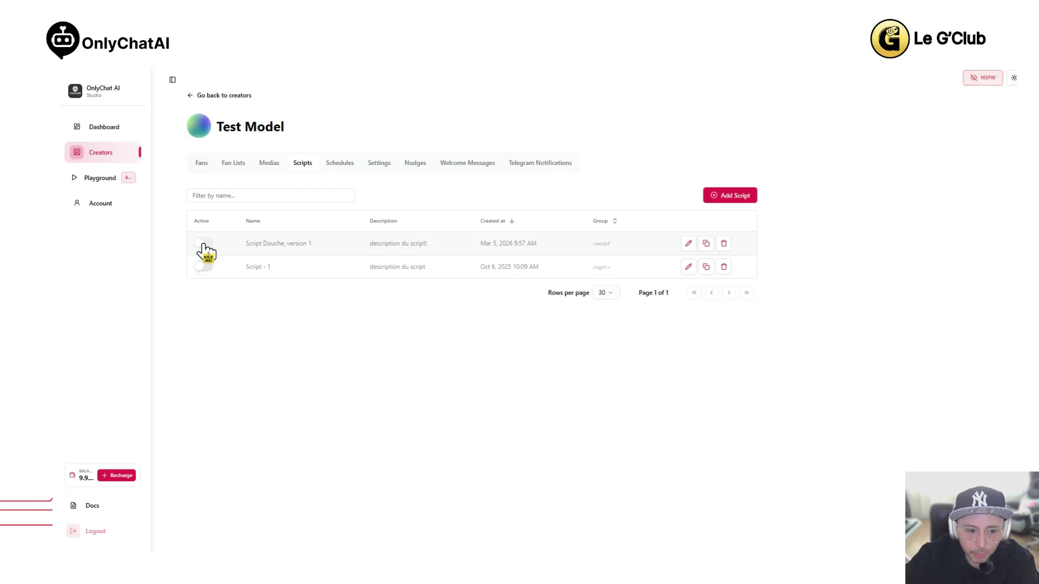
{"action": "left_click", "coordinate": [204, 245]}
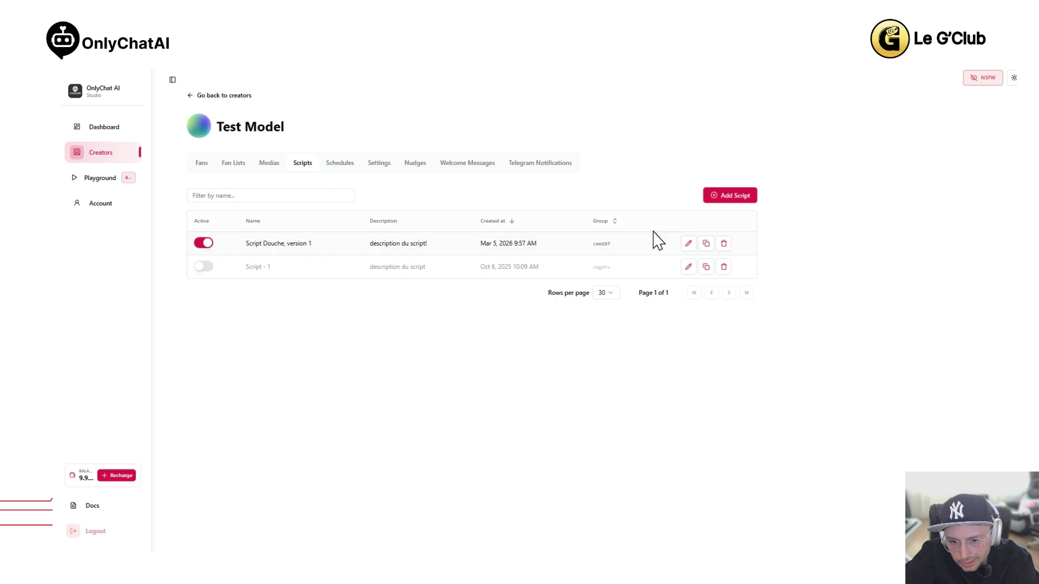
Duplicate Script Douche, version 1 and look through the copied name, description and two steps
{"action": "left_click", "coordinate": [708, 246]}
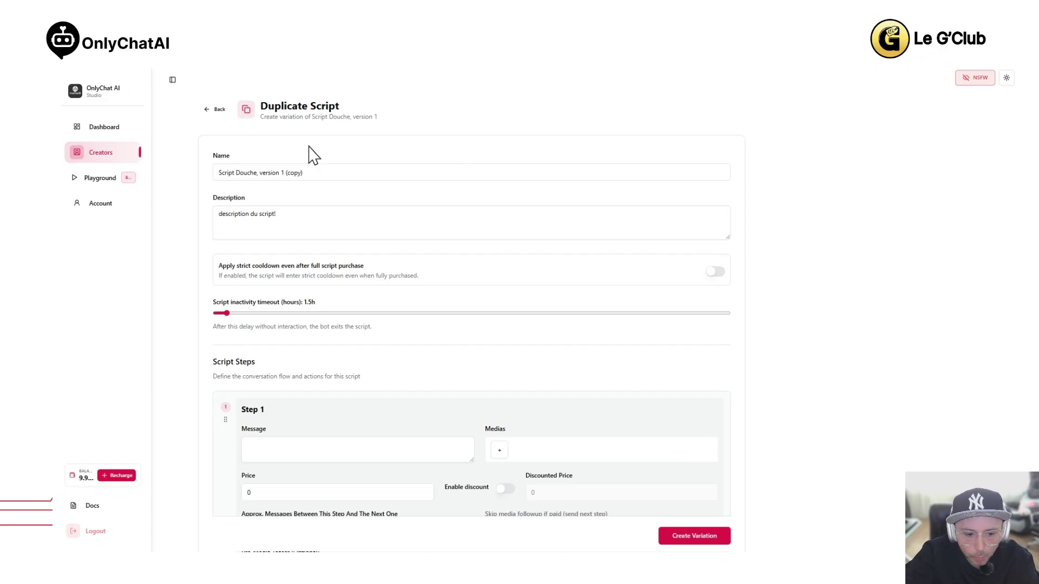
{"action": "scroll", "coordinate": [220, 279], "scroll_direction": "down", "scroll_amount": 7}
{"action": "scroll", "coordinate": [170, 295], "scroll_direction": "down", "scroll_amount": 4}
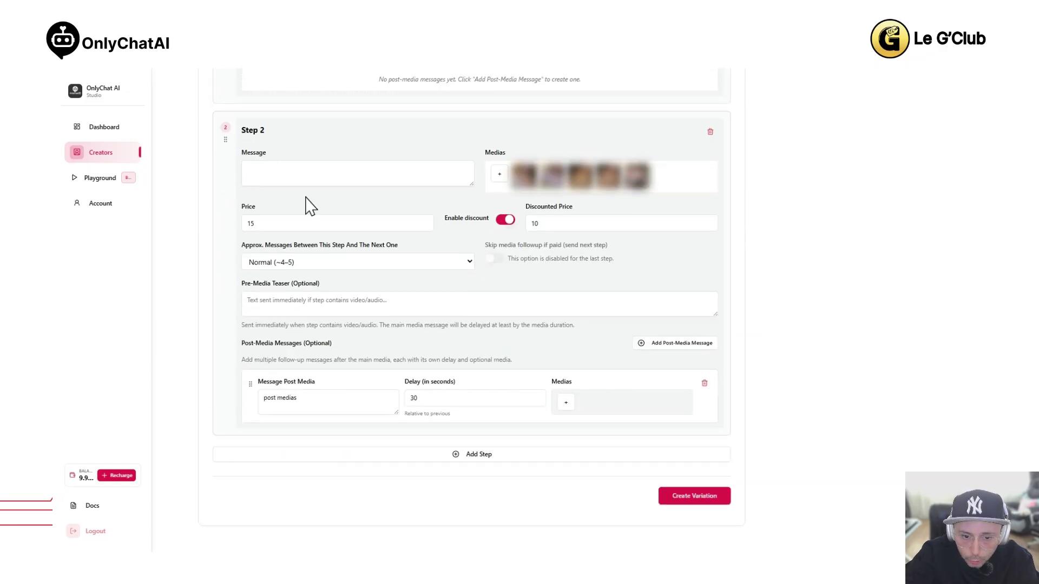
{"action": "scroll", "coordinate": [491, 458], "scroll_direction": "down", "scroll_amount": 1}
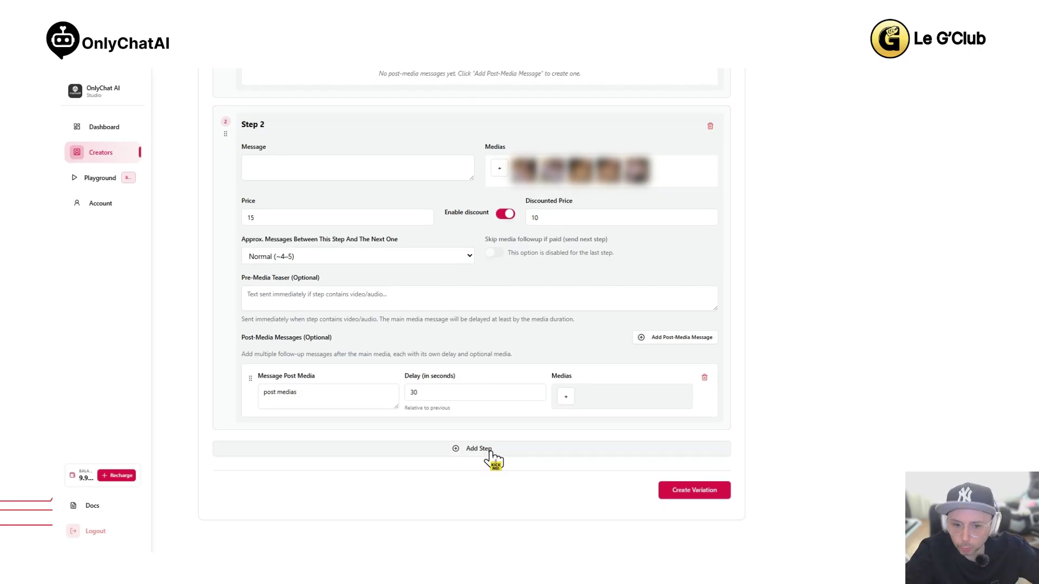
{"action": "scroll", "coordinate": [583, 323], "scroll_direction": "up", "scroll_amount": 8}
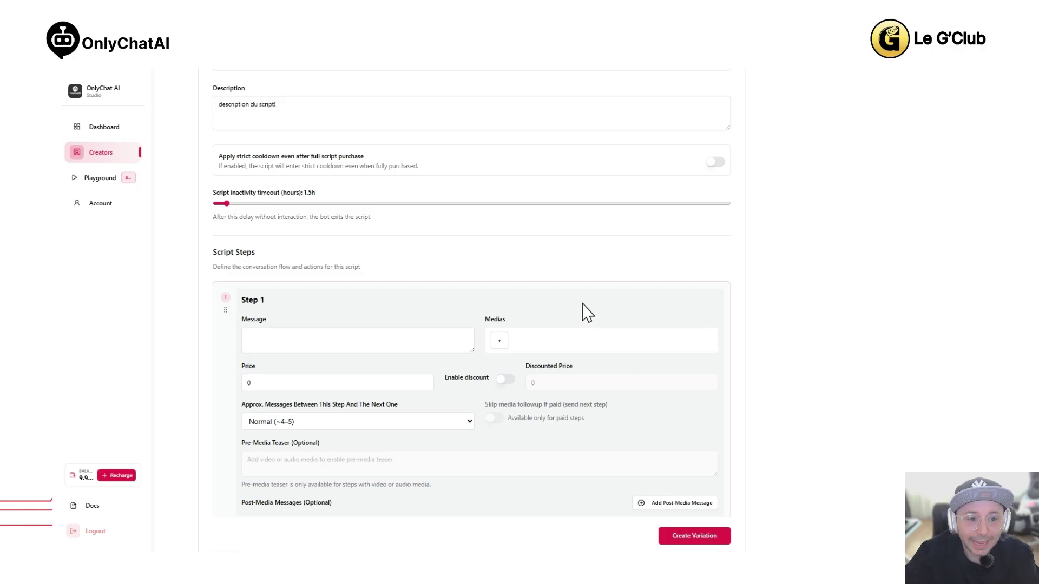
{"action": "scroll", "coordinate": [557, 324], "scroll_direction": "up", "scroll_amount": 1}
{"action": "scroll", "coordinate": [559, 325], "scroll_direction": "down", "scroll_amount": 3}
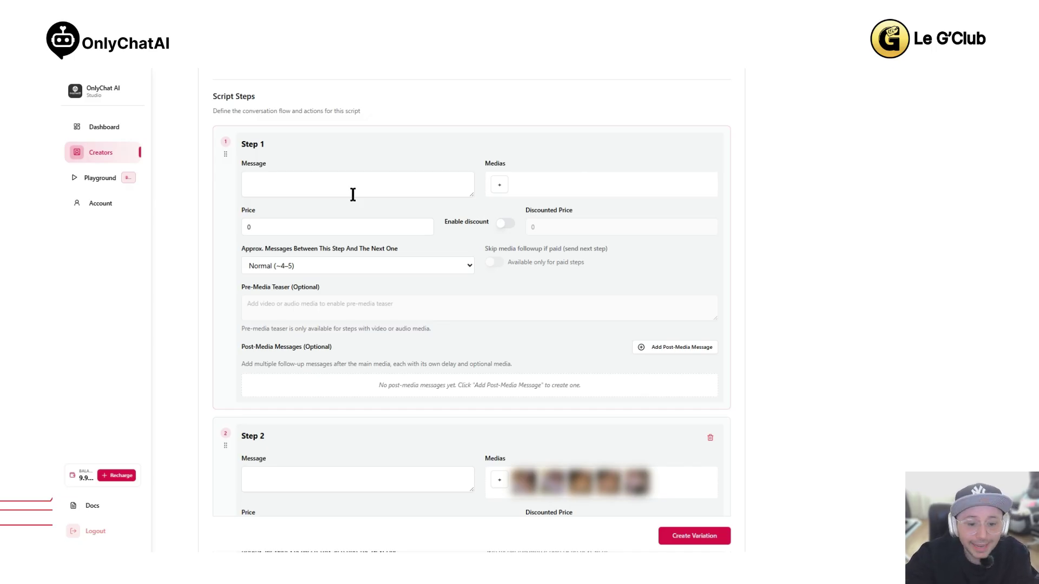
{"action": "scroll", "coordinate": [394, 246], "scroll_direction": "up", "scroll_amount": 2}
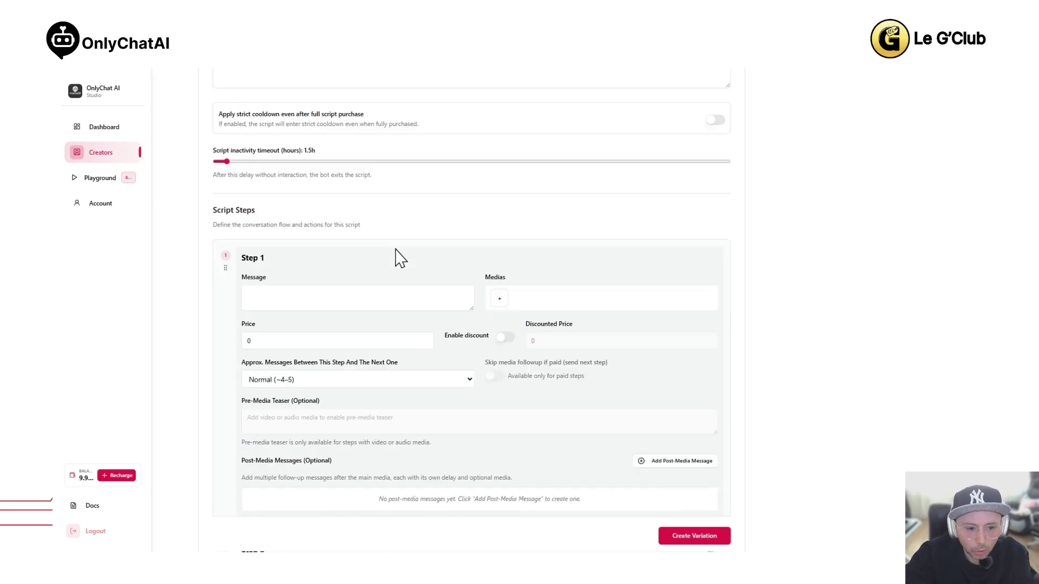
{"action": "scroll", "coordinate": [395, 257], "scroll_direction": "down", "scroll_amount": 2}
Set Step 1's message to 'message teaser different', attach media, and choose Few (~2–3) messages
{"action": "left_click", "coordinate": [306, 182]}
{"action": "type", "text": "messag"}
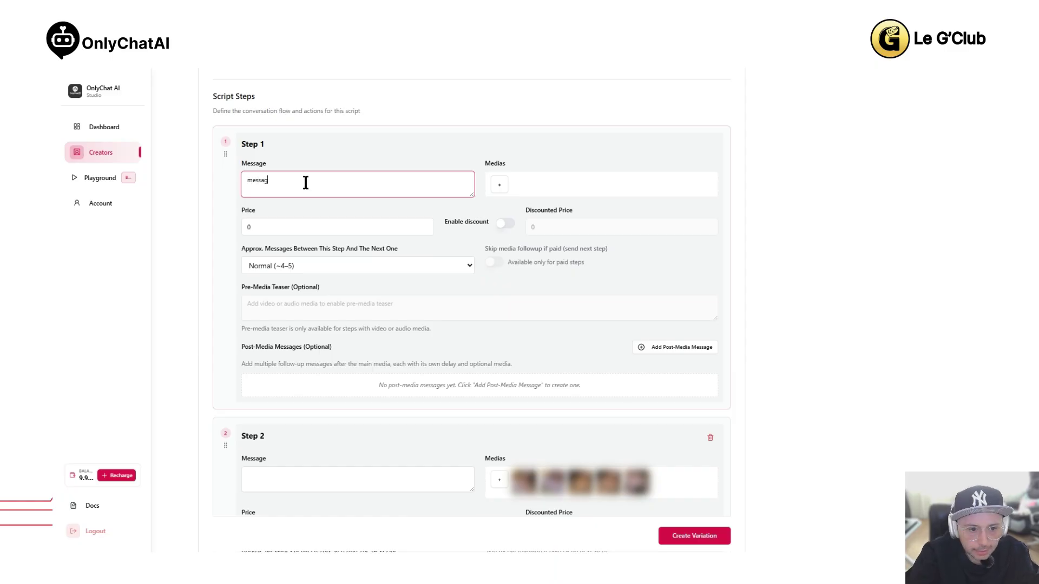
{"action": "type", "text": "e teaser"}
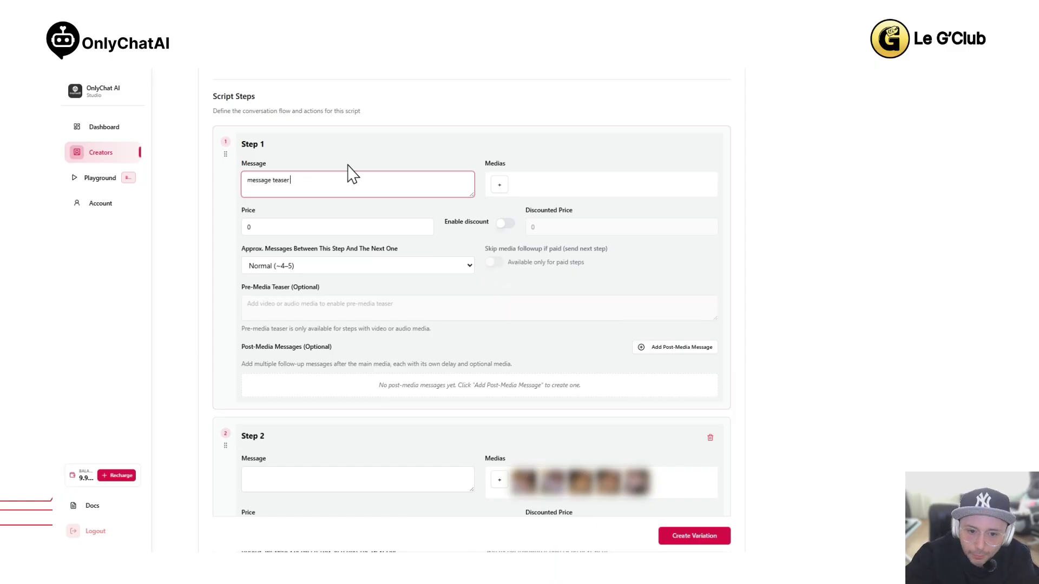
{"action": "left_click", "coordinate": [500, 185]}
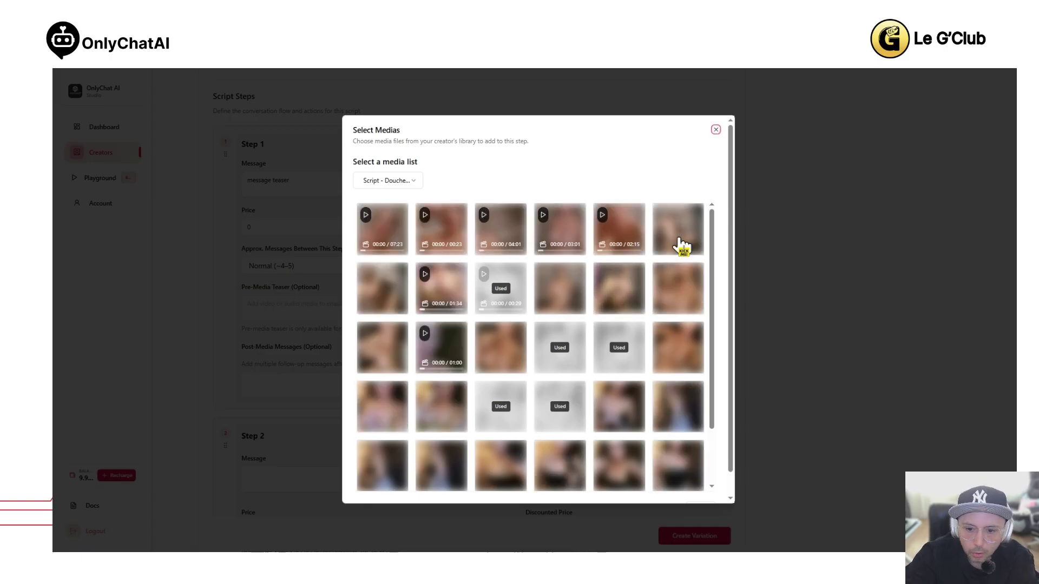
{"action": "left_click", "coordinate": [716, 130]}
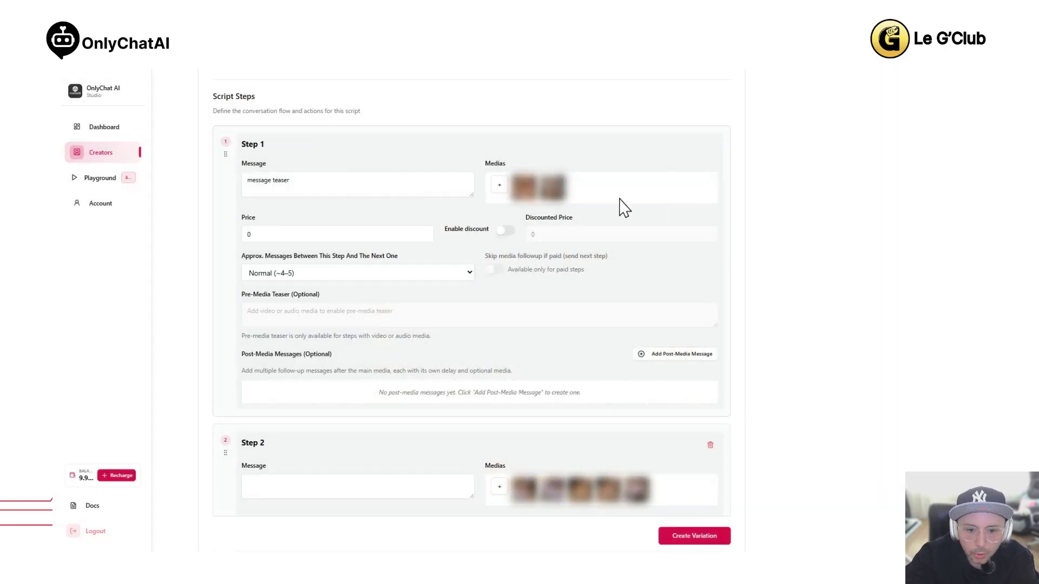
{"action": "left_click", "coordinate": [299, 184]}
{"action": "type", "text": "dif"}
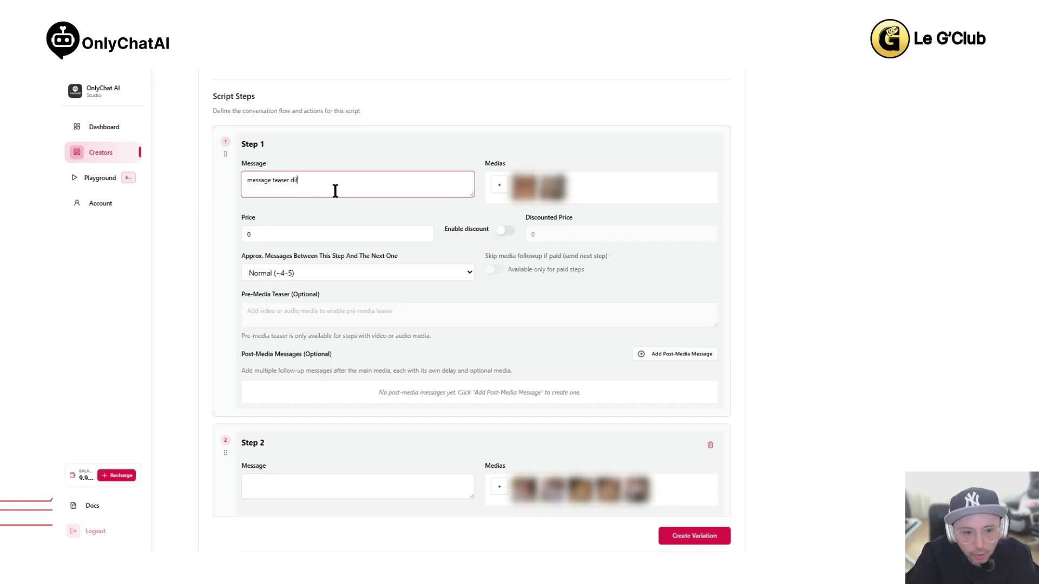
{"action": "type", "text": "ferent"}
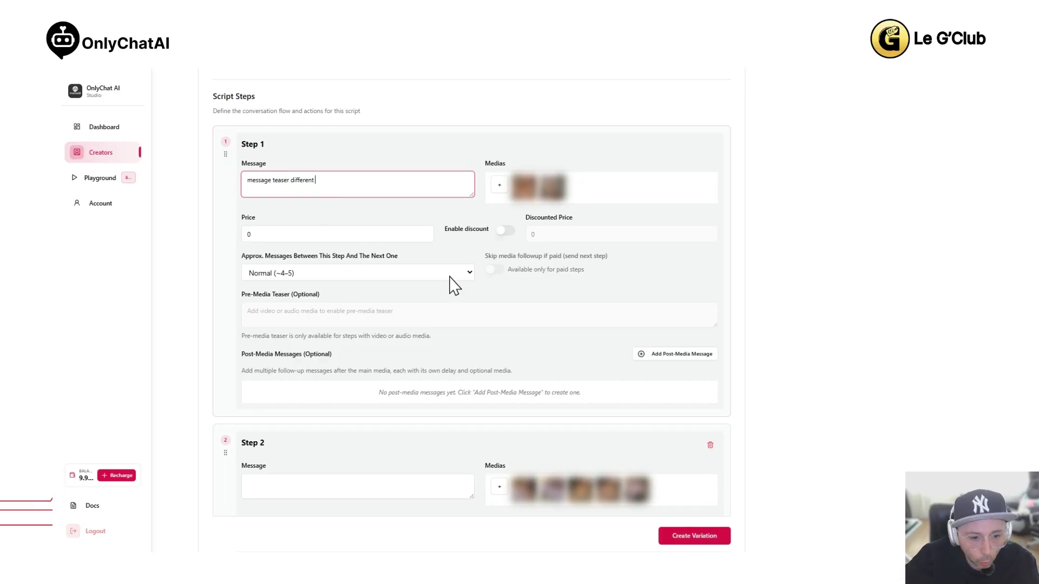
{"action": "left_click", "coordinate": [432, 296]}
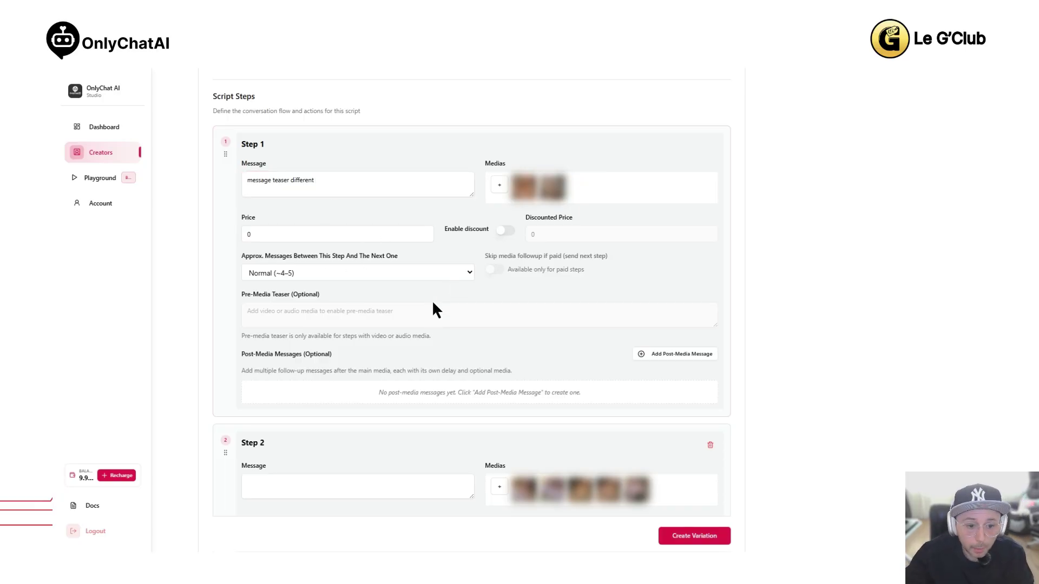
{"action": "left_click", "coordinate": [446, 297]}
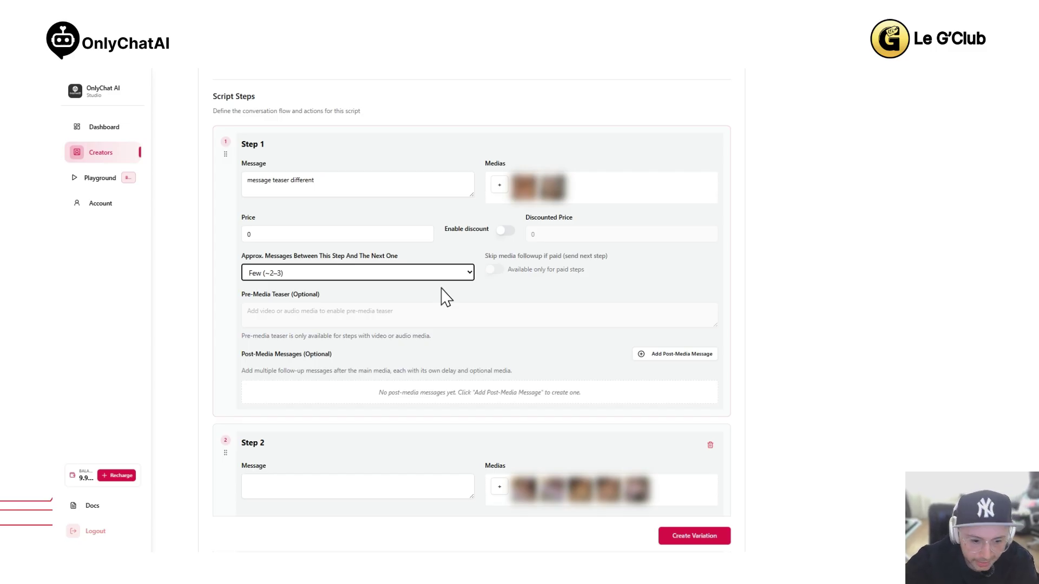
{"action": "scroll", "coordinate": [466, 325], "scroll_direction": "down", "scroll_amount": 4}
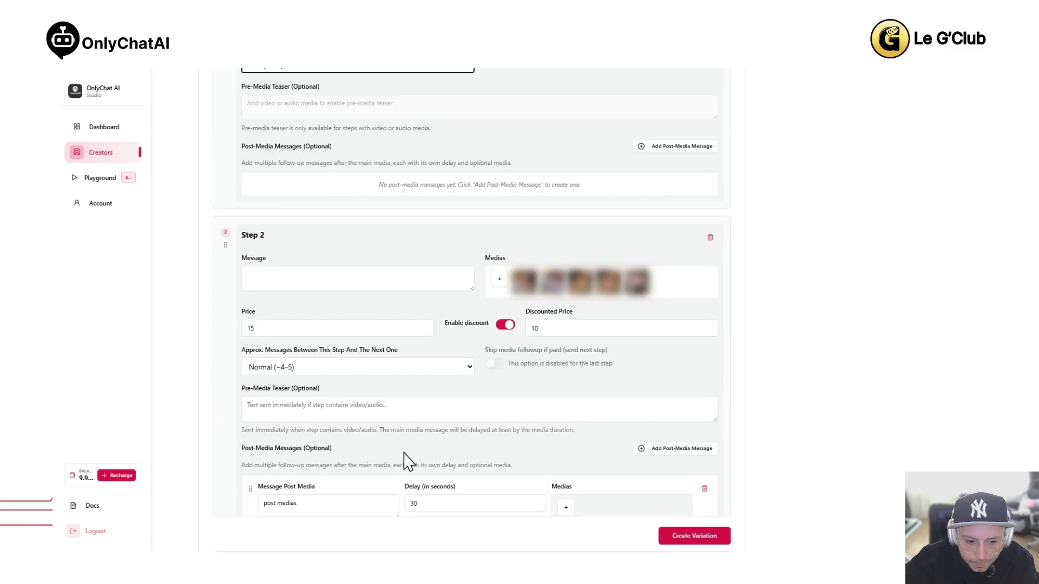
Set Step 2's message to 'message ppv1 different'
{"action": "scroll", "coordinate": [415, 394], "scroll_direction": "down", "scroll_amount": 2}
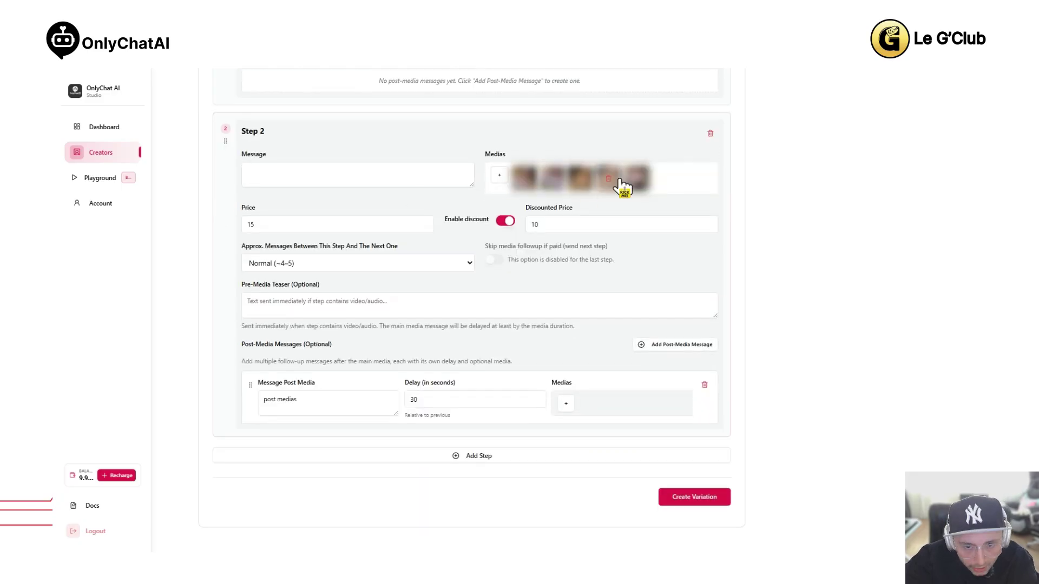
{"action": "left_click", "coordinate": [358, 183]}
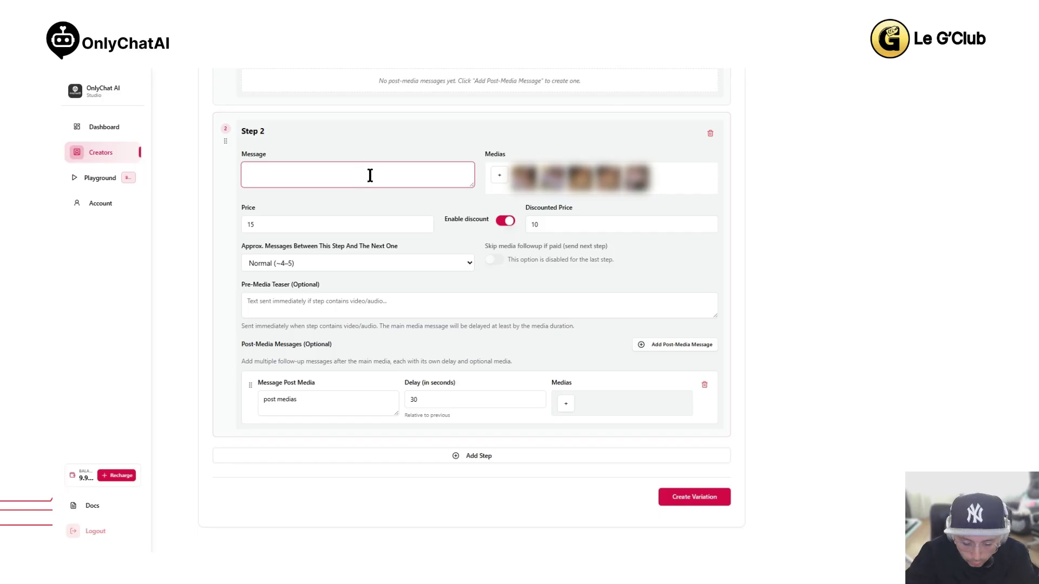
{"action": "type", "text": "message ppv2"}
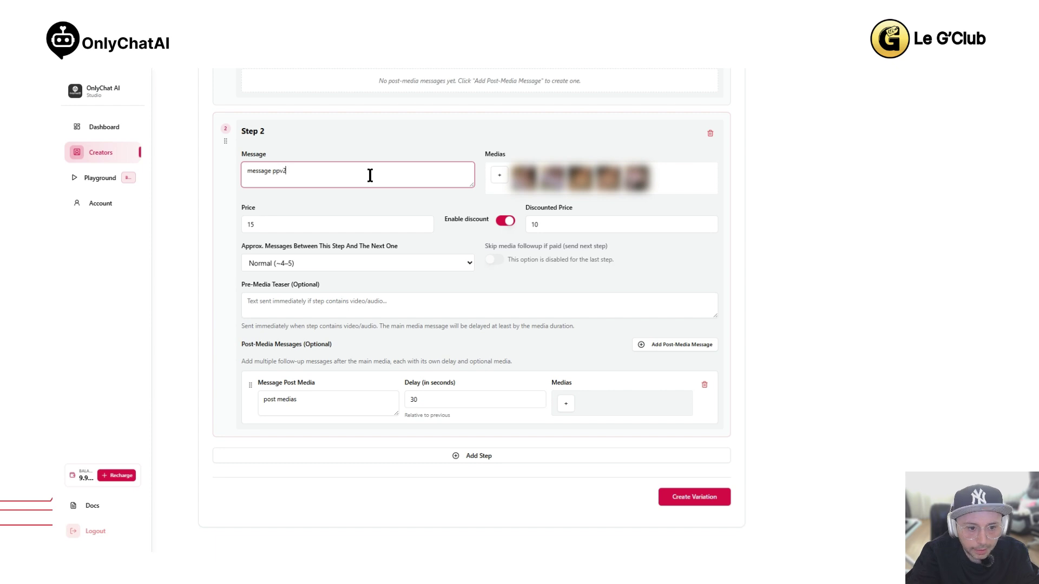
{"action": "key", "text": "BackSpace"}
{"action": "type", "text": "1 different"}
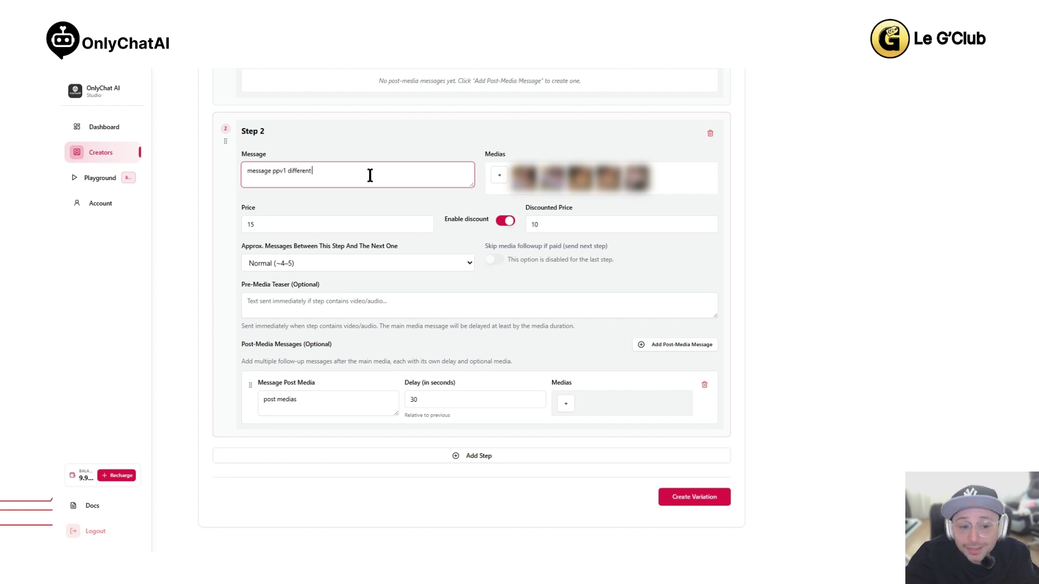
Change Step 2's price from 15 to 12 and its discounted price from 10 to 8
{"action": "double_click", "coordinate": [316, 218]}
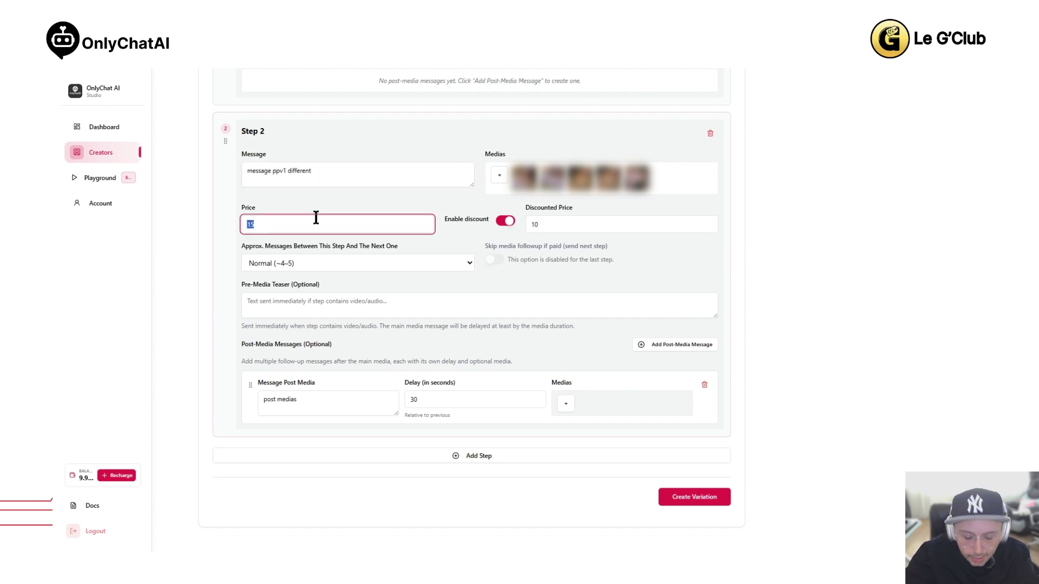
{"action": "type", "text": "12"}
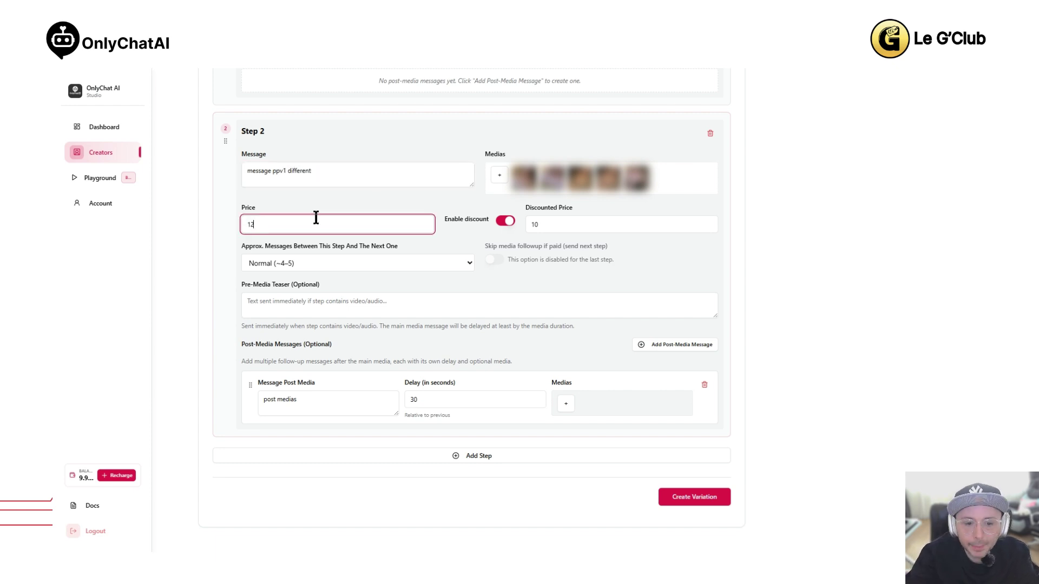
{"action": "double_click", "coordinate": [541, 232]}
{"action": "type", "text": "8"}
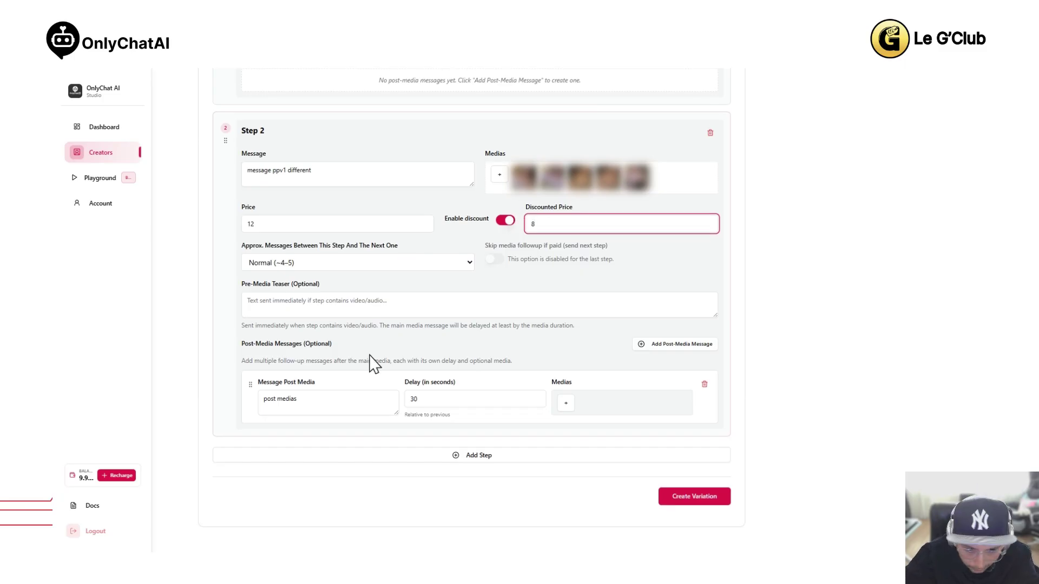
Reword Step 2's post-media follow-up to 'post medias a change'
{"action": "scroll", "coordinate": [371, 359], "scroll_direction": "down", "scroll_amount": 1}
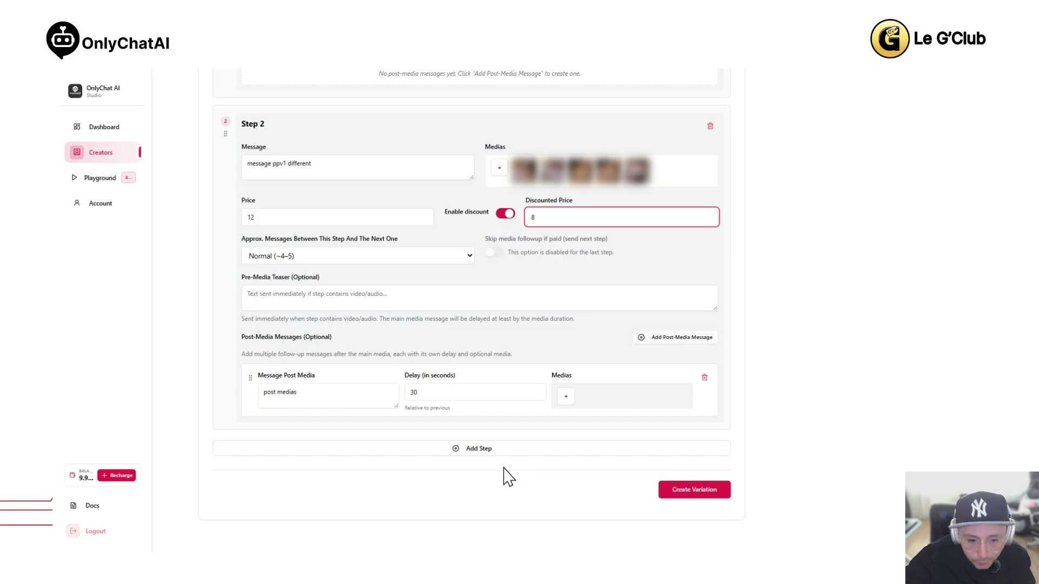
{"action": "left_click", "coordinate": [317, 395]}
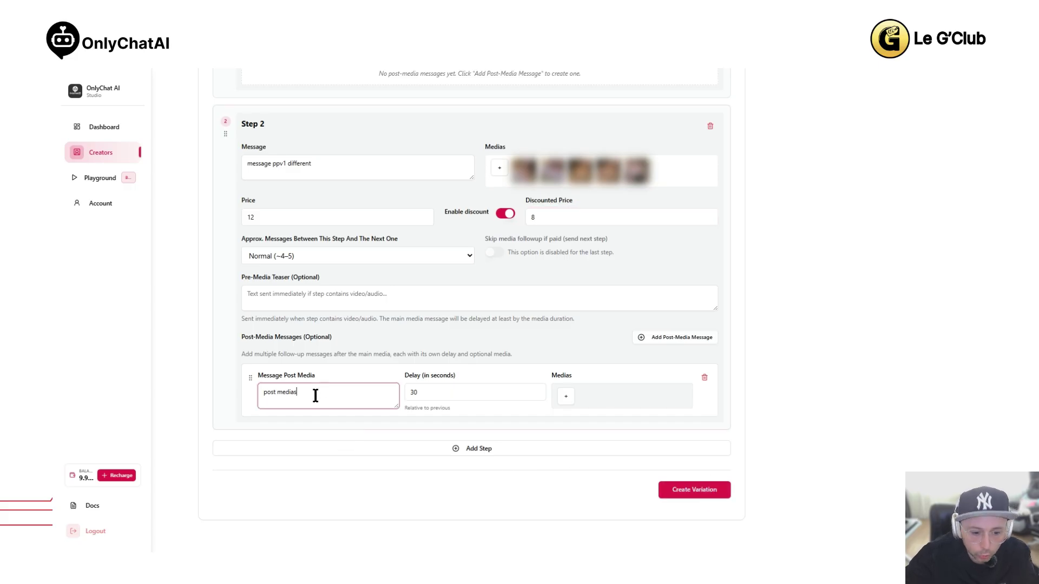
{"action": "type", "text": "a ch"}
{"action": "key", "text": "BackSpace"}
{"action": "key", "text": "BackSpace"}
{"action": "key", "text": "BackSpace"}
{"action": "key", "text": "BackSpace"}
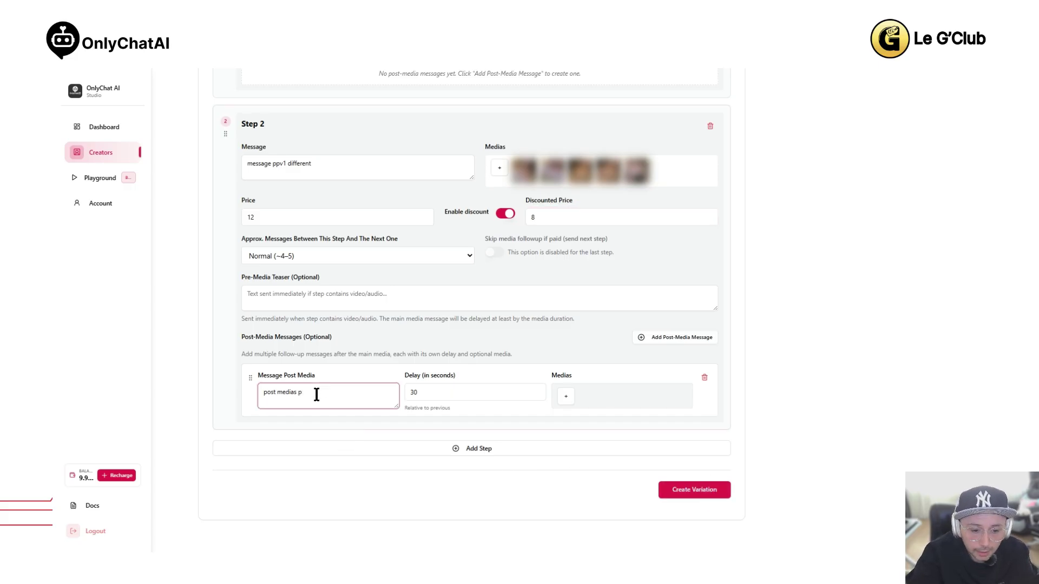
{"action": "type", "text": "a changer"}
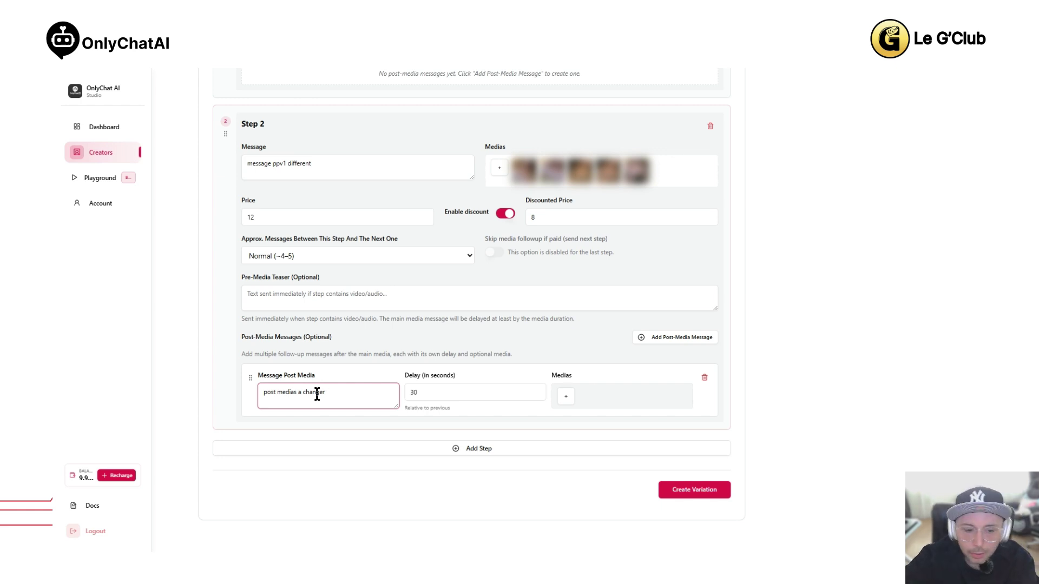
Save the variation, then rename it from 'version 1 (copy)' to 'Script Douche, version 2' and update it
{"action": "left_click", "coordinate": [684, 488]}
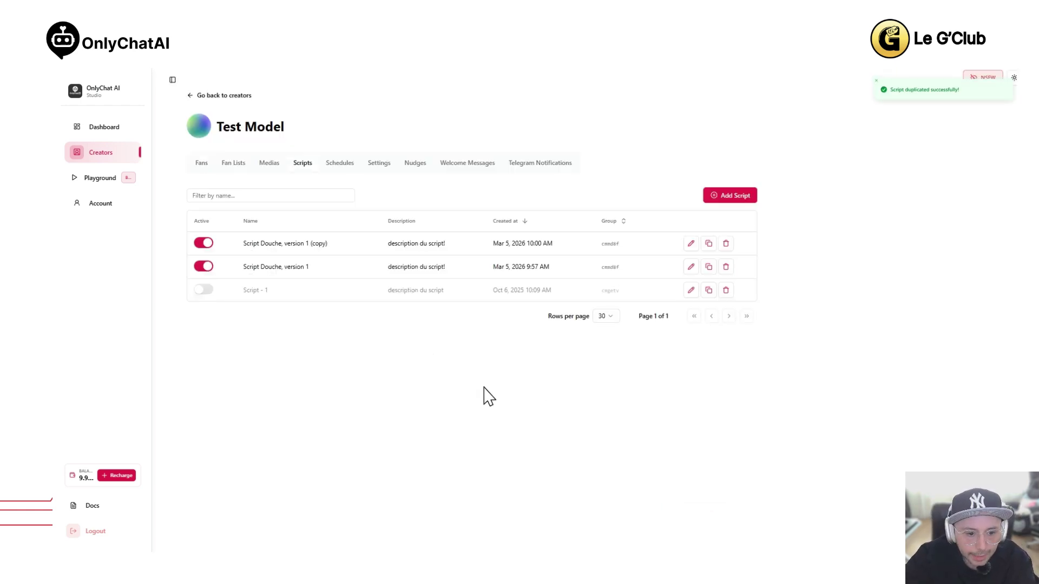
{"action": "left_click", "coordinate": [692, 244]}
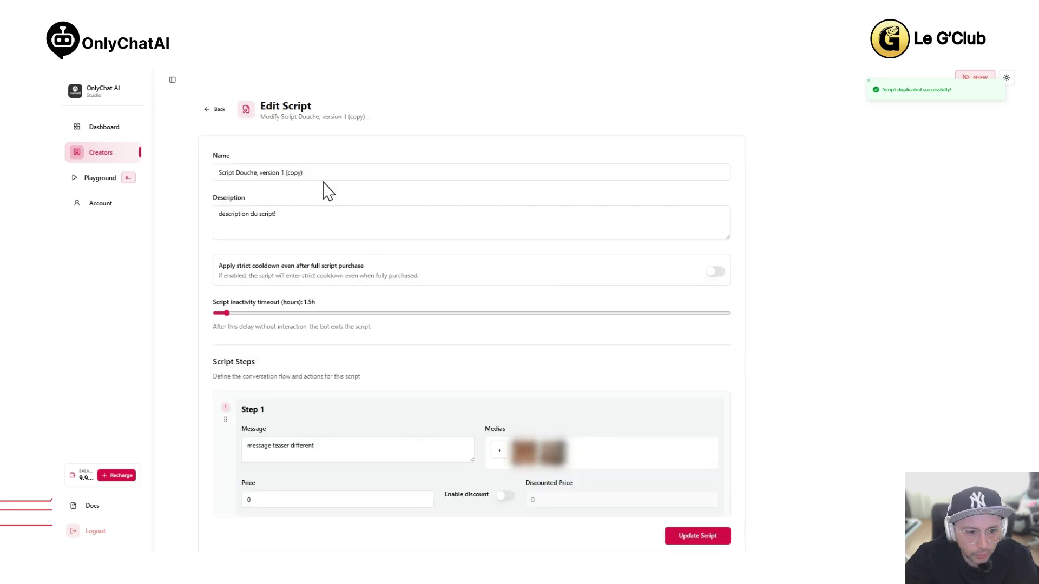
{"action": "left_click_drag", "start_coordinate": [290, 173], "coordinate": [281, 173]}
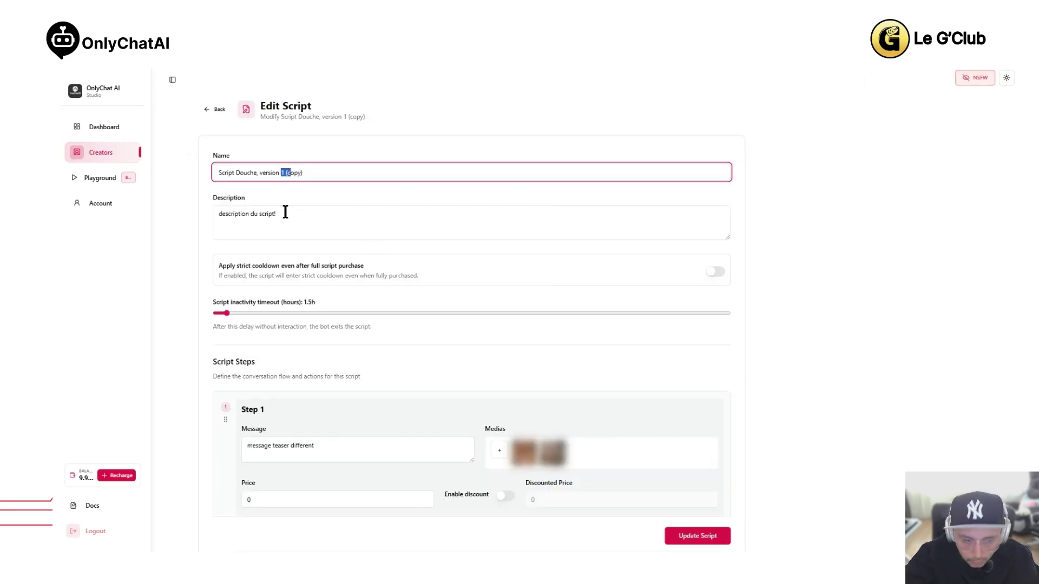
{"action": "key", "text": "BackSpace"}
{"action": "key", "text": "Delete"}
{"action": "key", "text": "Delete"}
{"action": "key", "text": "Delete"}
{"action": "key", "text": "Delete"}
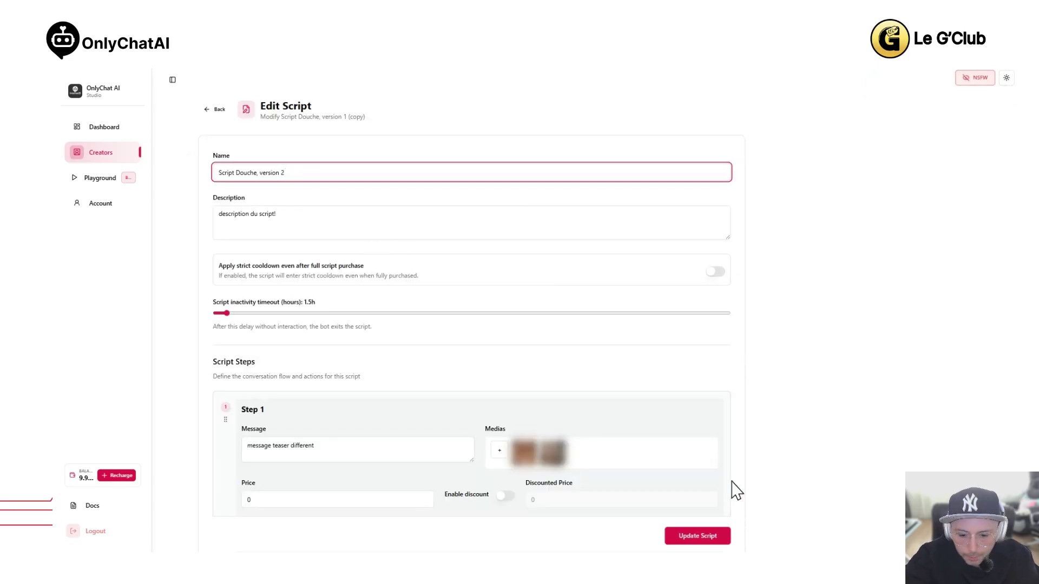
{"action": "left_click", "coordinate": [716, 536]}
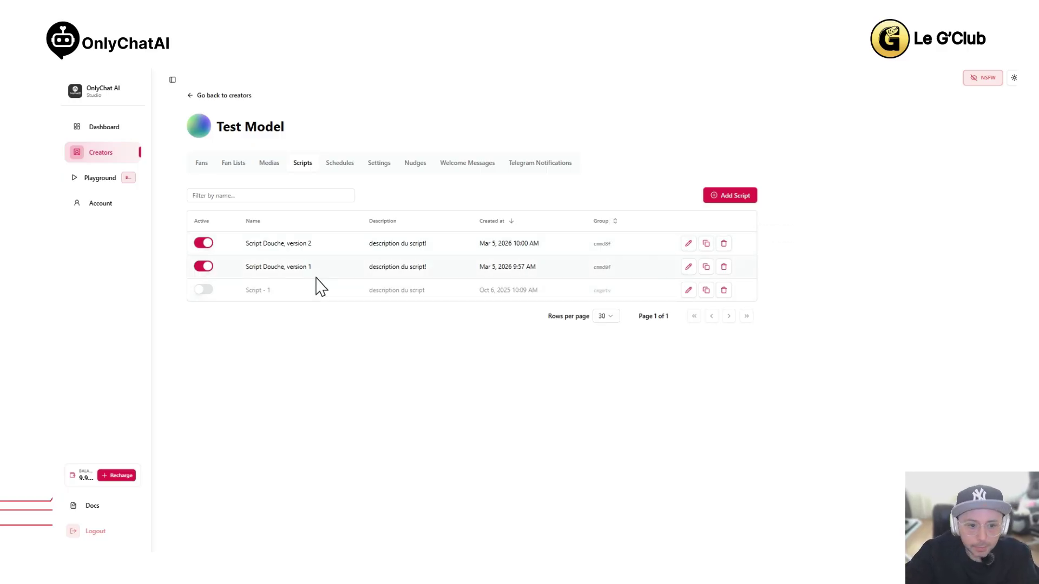
Go to Test Model's Schedules and start a new timeslot set to Sunday
{"action": "left_click", "coordinate": [334, 165]}
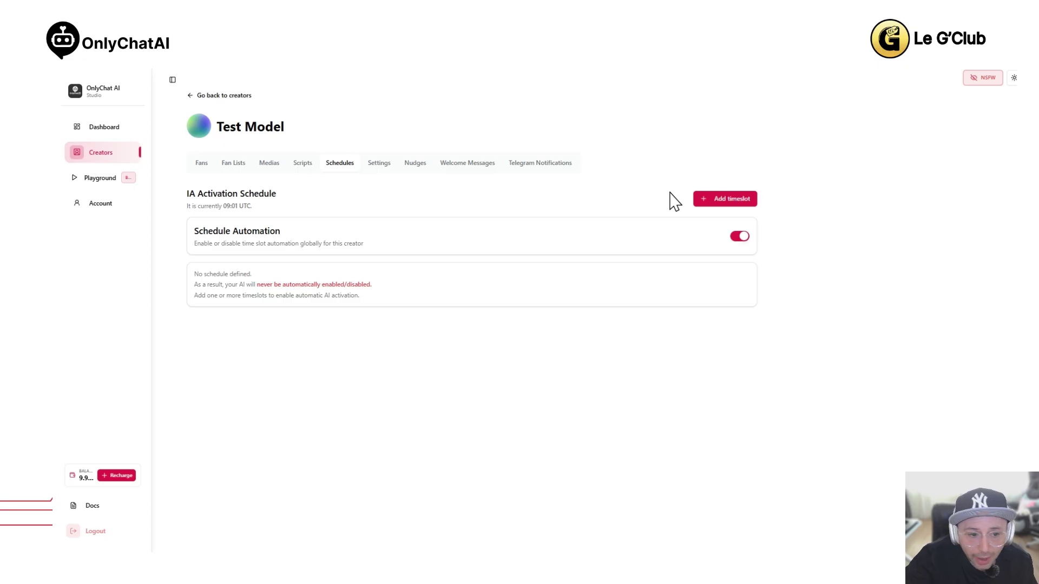
{"action": "left_click", "coordinate": [710, 206]}
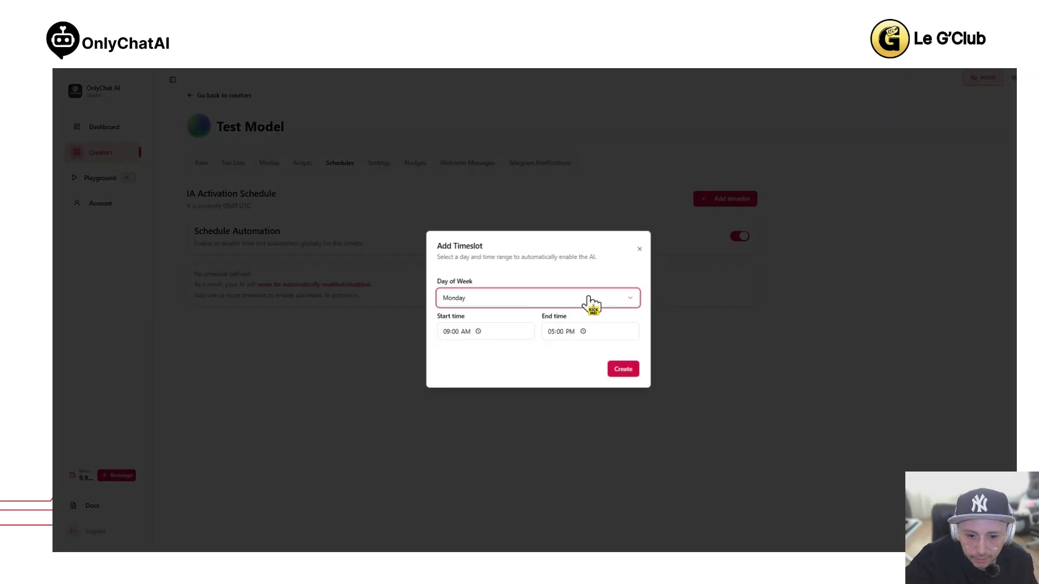
{"action": "left_click", "coordinate": [522, 311]}
{"action": "left_click", "coordinate": [508, 319]}
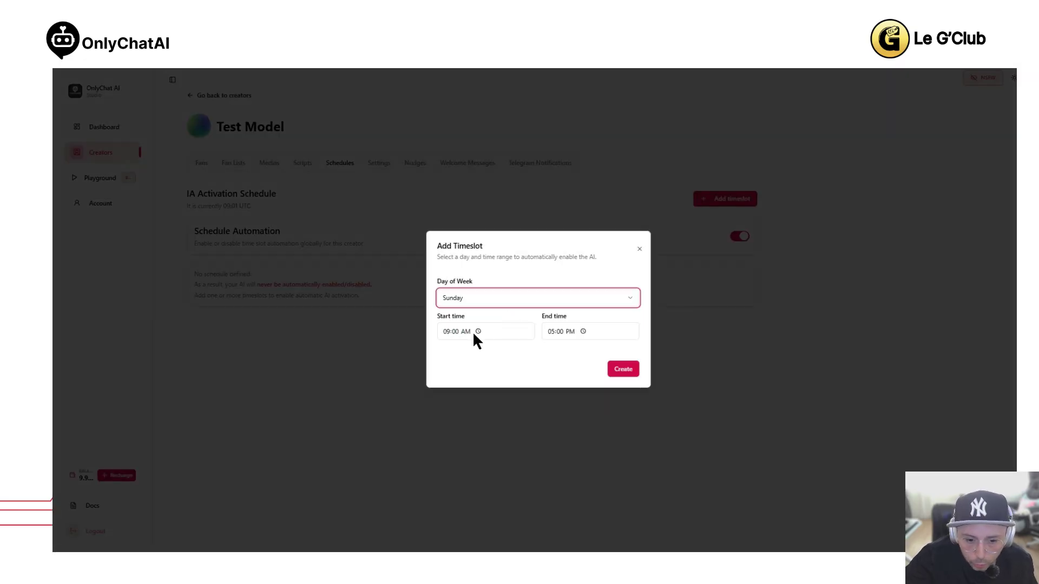
Set the timeslot from 03:00 AM to 11:00 AM, then close the dialog without saving
{"action": "left_click", "coordinate": [455, 338]}
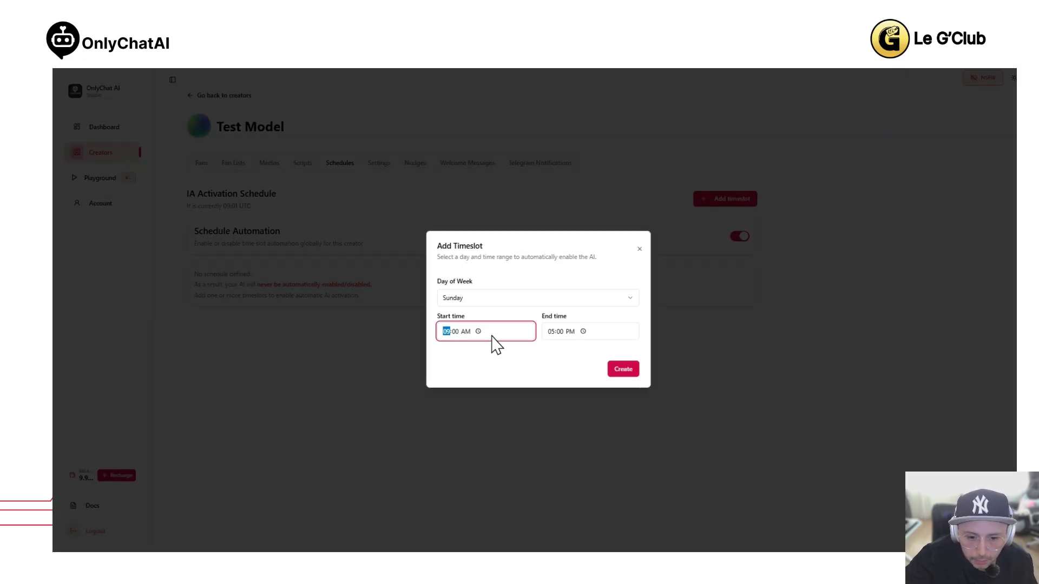
{"action": "left_click", "coordinate": [465, 331]}
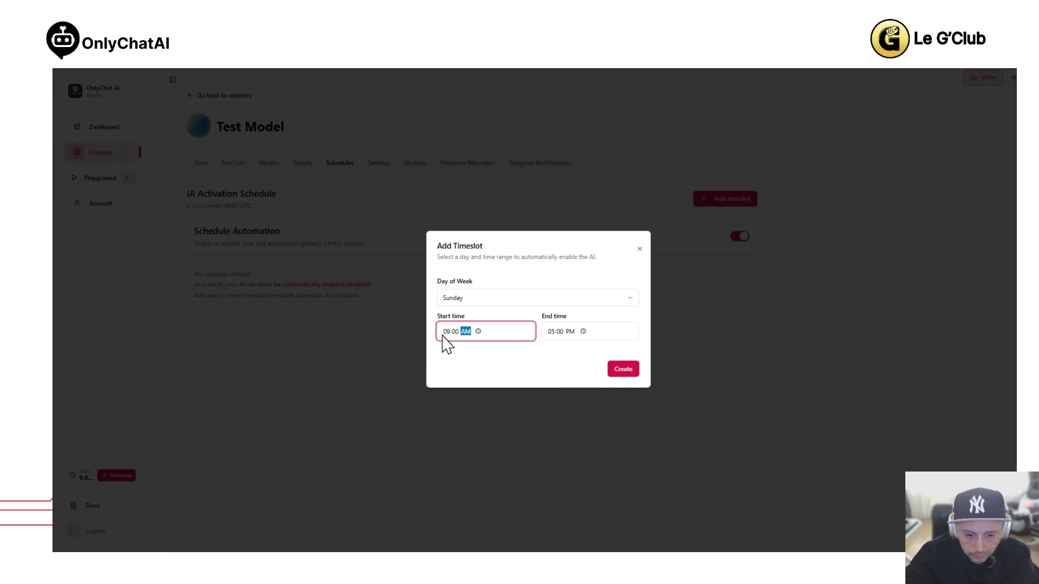
{"action": "left_click", "coordinate": [447, 334]}
{"action": "type", "text": "3"}
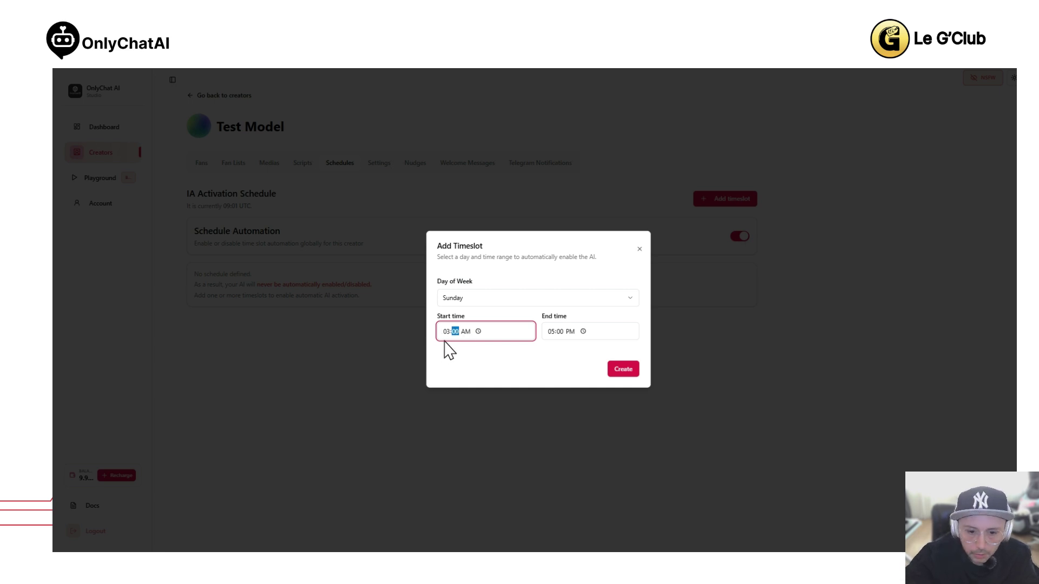
{"action": "left_click", "coordinate": [552, 332]}
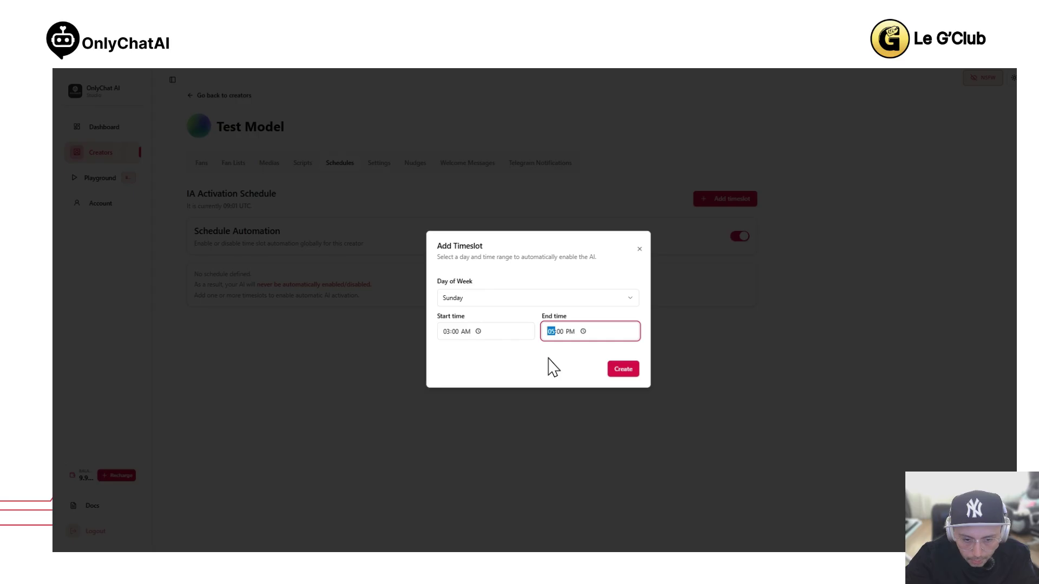
{"action": "type", "text": "11"}
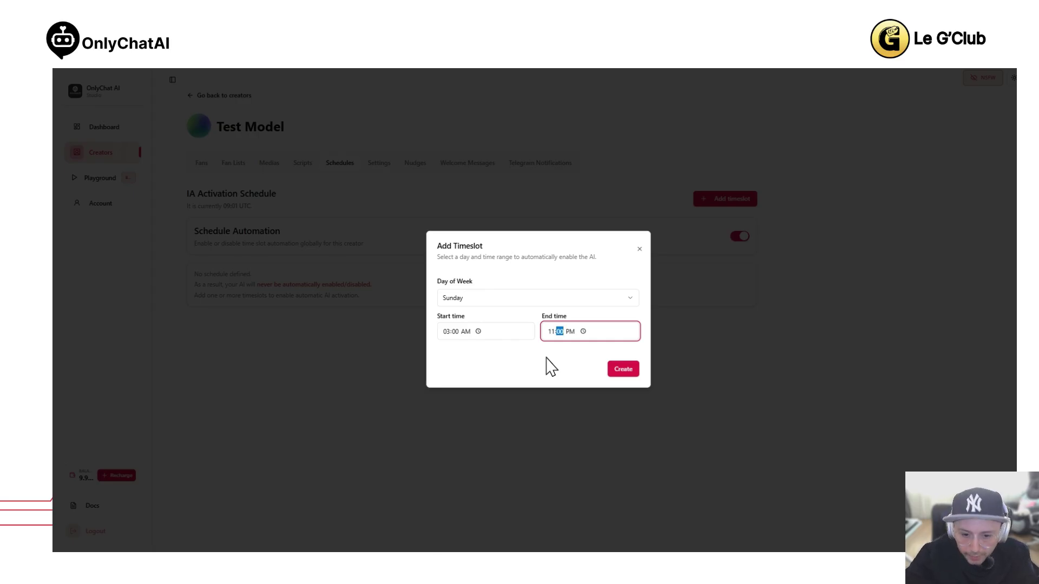
{"action": "left_click", "coordinate": [569, 332]}
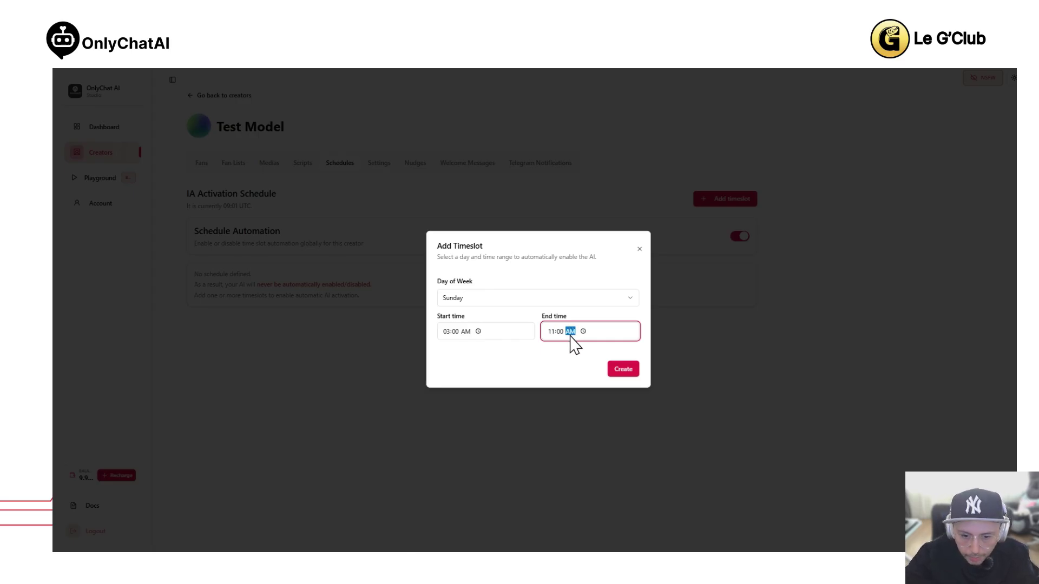
{"action": "key", "text": "a"}
{"action": "left_click", "coordinate": [515, 372]}
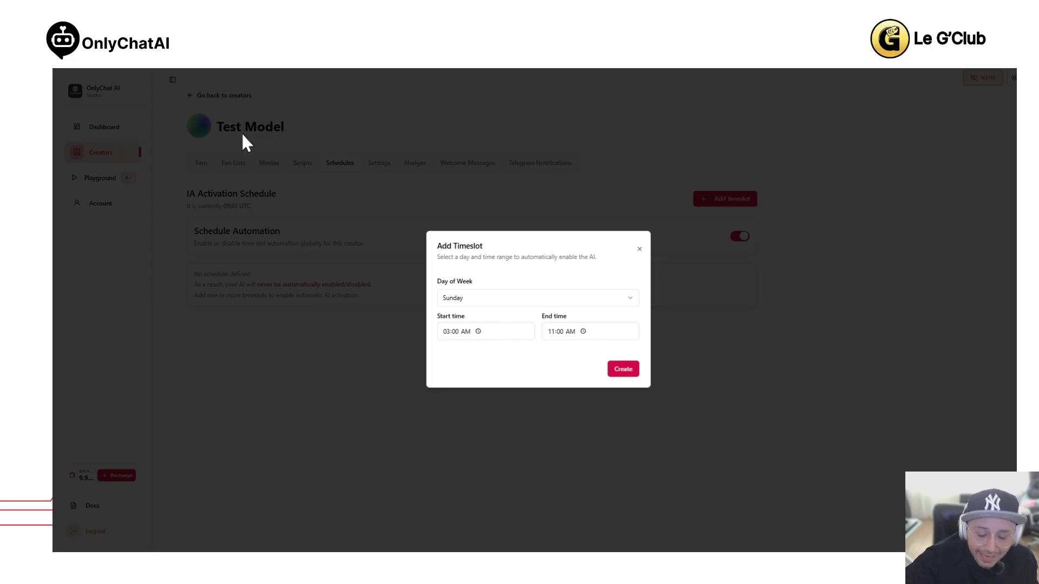
{"action": "left_click", "coordinate": [640, 249]}
In the Settings form, uncheck French, Spanish and English in the spoken languages list
{"action": "left_click", "coordinate": [385, 170]}
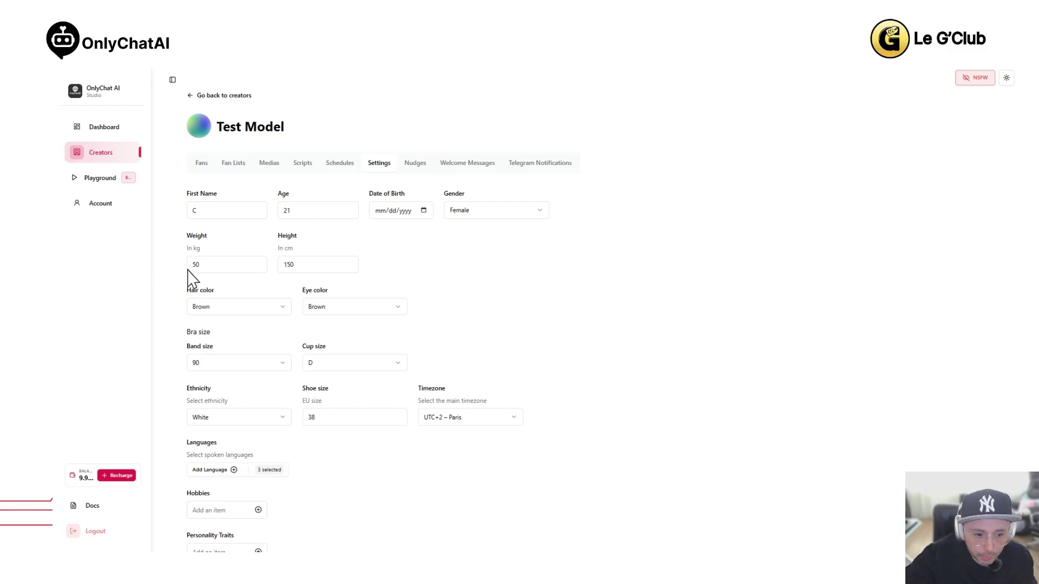
{"action": "scroll", "coordinate": [360, 361], "scroll_direction": "down", "scroll_amount": 1}
{"action": "scroll", "coordinate": [360, 362], "scroll_direction": "down", "scroll_amount": 3}
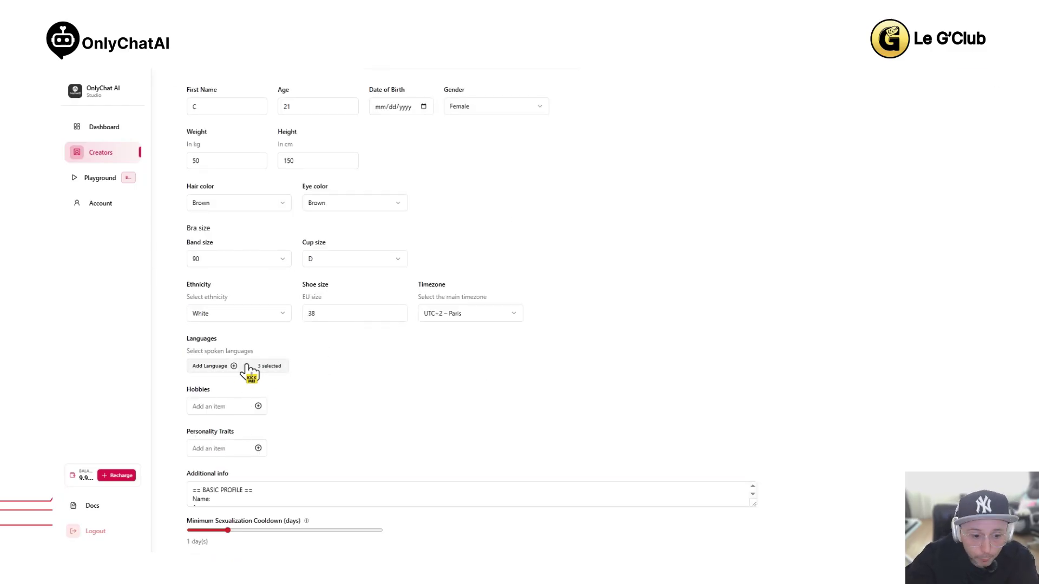
{"action": "left_click", "coordinate": [212, 367]}
{"action": "scroll", "coordinate": [238, 401], "scroll_direction": "up", "scroll_amount": 3}
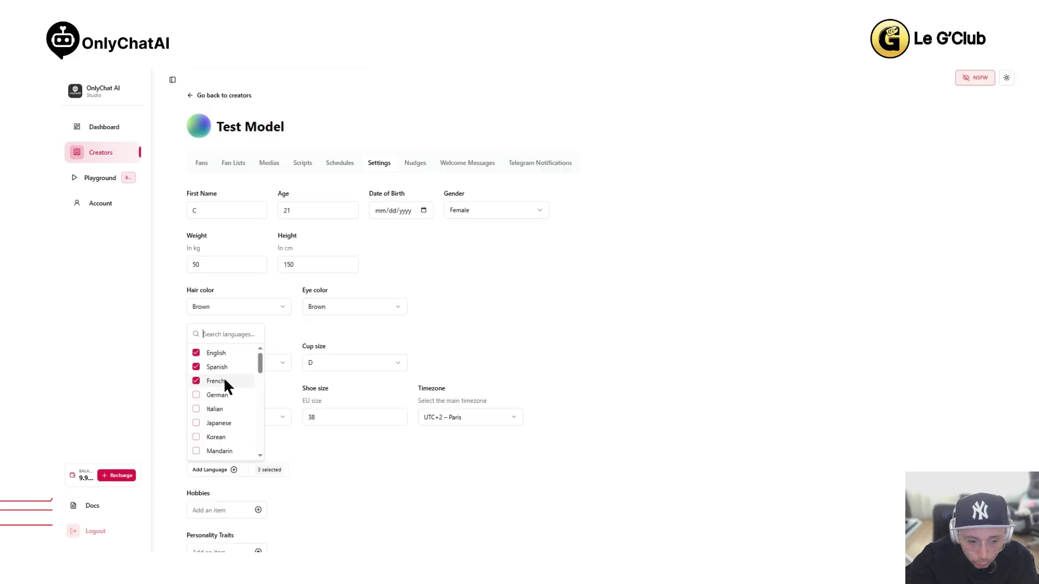
{"action": "left_click", "coordinate": [223, 381]}
{"action": "left_click", "coordinate": [222, 367]}
{"action": "left_click", "coordinate": [219, 352]}
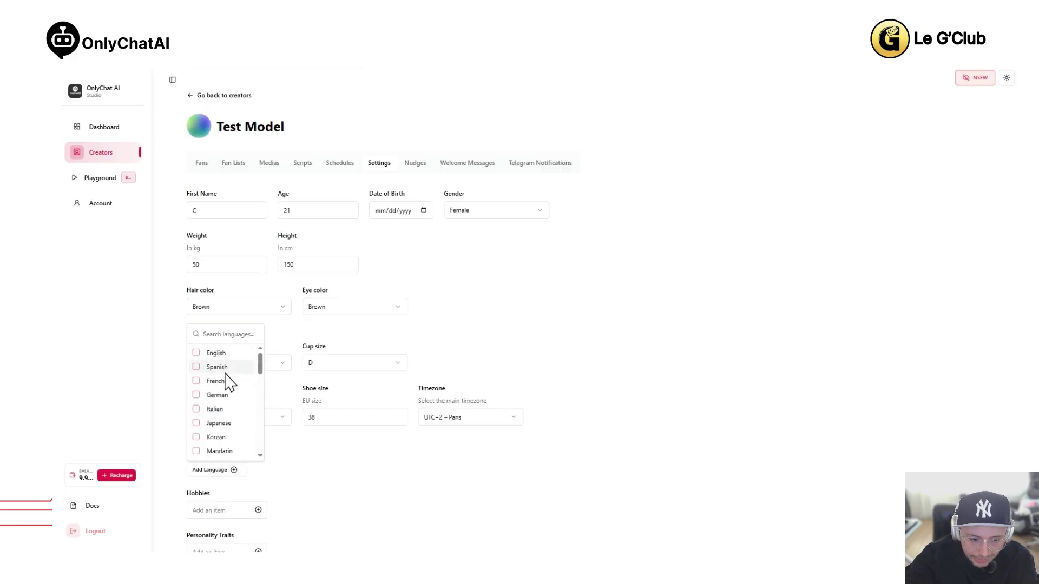
Try Korean, then finish with English, Spanish and French checked and close the list
{"action": "scroll", "coordinate": [246, 389], "scroll_direction": "down", "scroll_amount": 5}
{"action": "scroll", "coordinate": [238, 421], "scroll_direction": "up", "scroll_amount": 5}
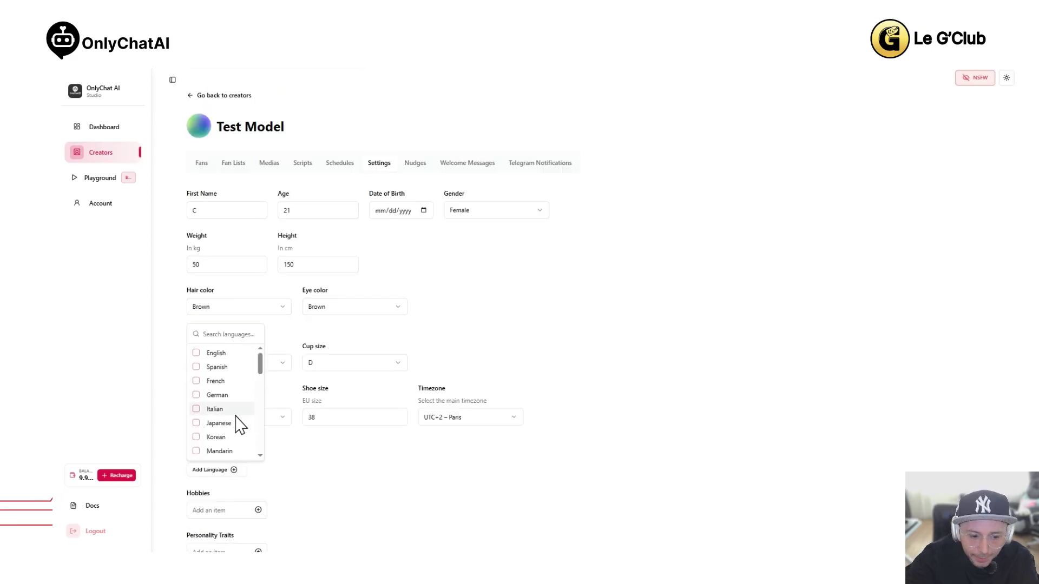
{"action": "scroll", "coordinate": [232, 399], "scroll_direction": "down", "scroll_amount": 2}
{"action": "left_click", "coordinate": [220, 387]}
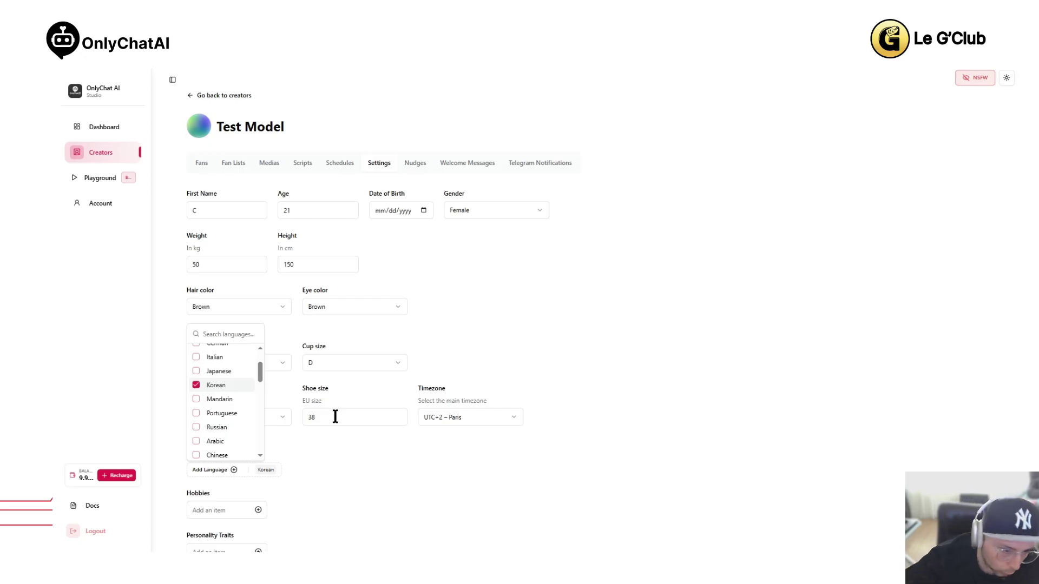
{"action": "left_click", "coordinate": [196, 386]}
{"action": "scroll", "coordinate": [211, 403], "scroll_direction": "up", "scroll_amount": 3}
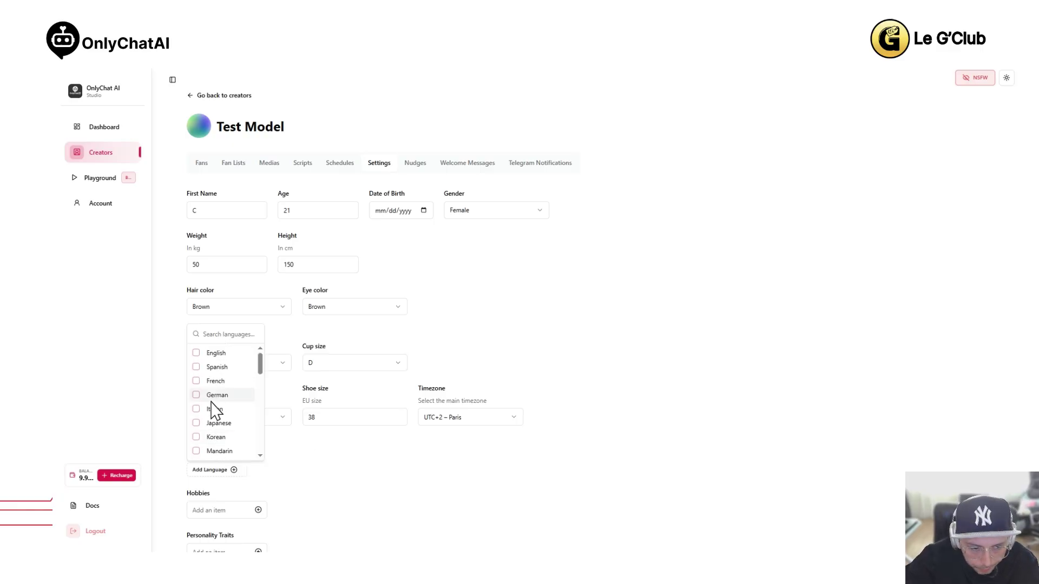
{"action": "left_click", "coordinate": [196, 381]}
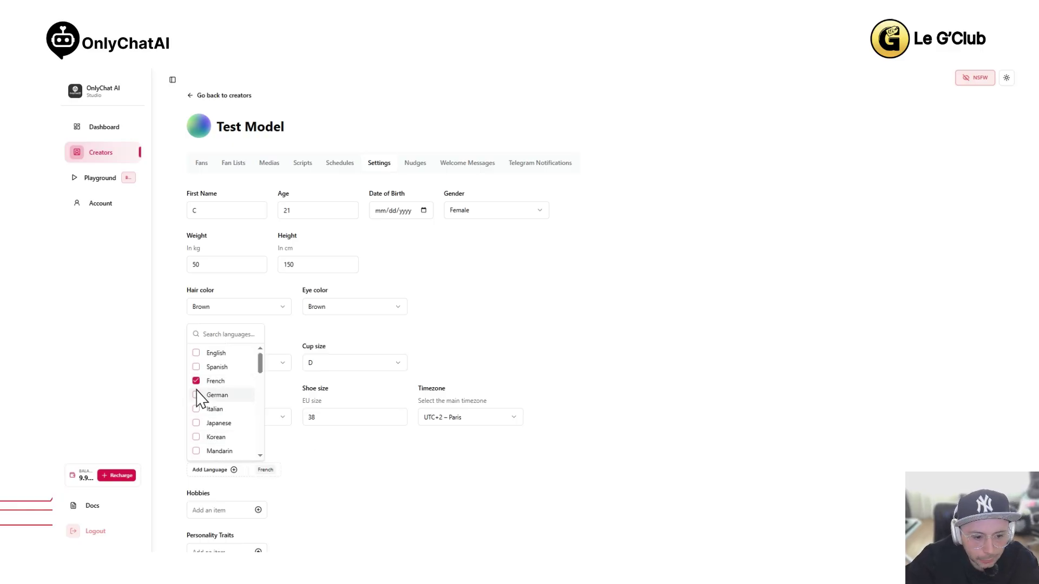
{"action": "left_click", "coordinate": [196, 354]}
{"action": "left_click", "coordinate": [197, 367]}
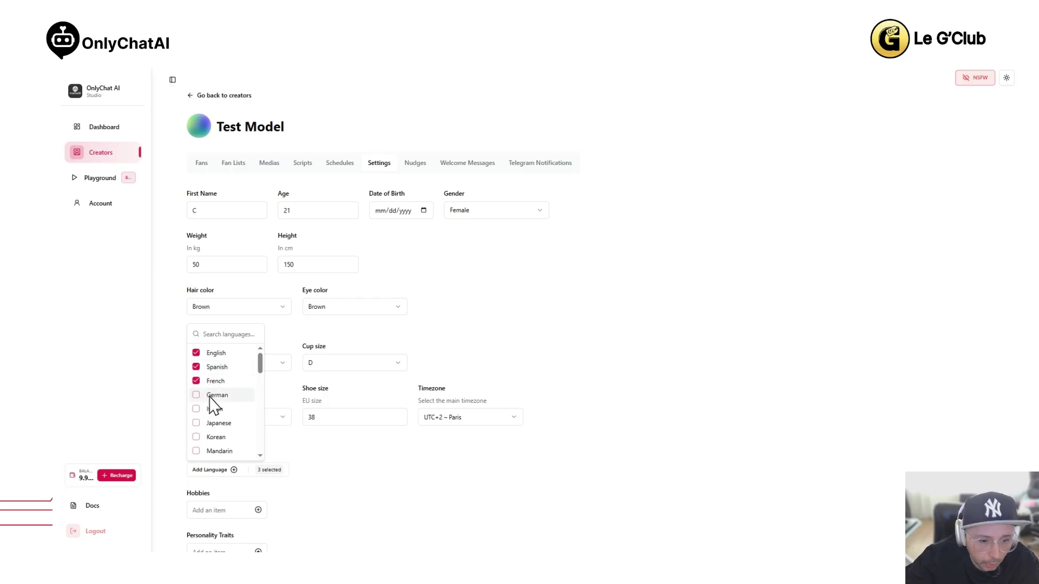
{"action": "left_click", "coordinate": [498, 299]}
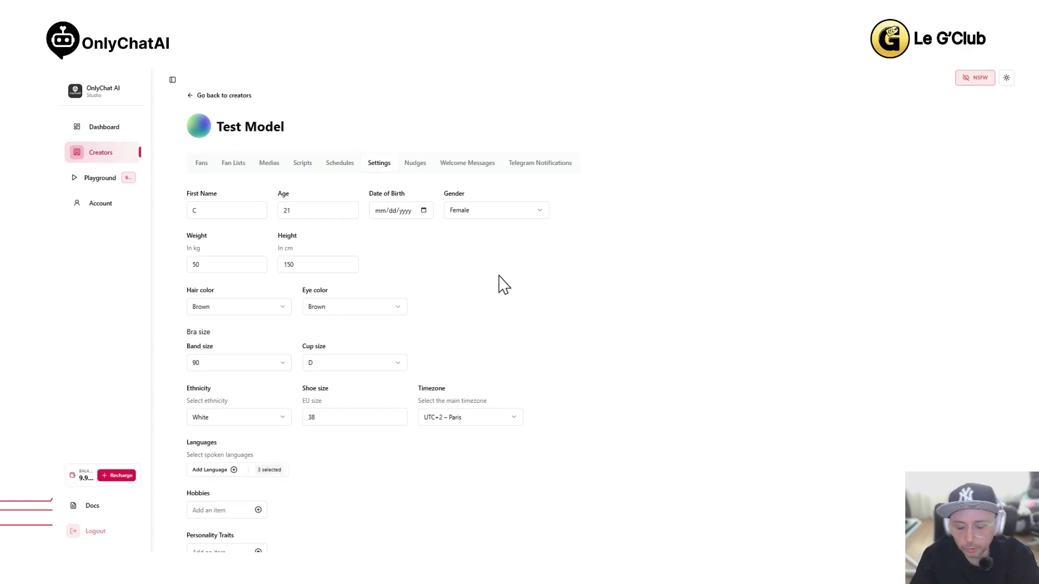
{"action": "scroll", "coordinate": [504, 285], "scroll_direction": "down", "scroll_amount": 2}
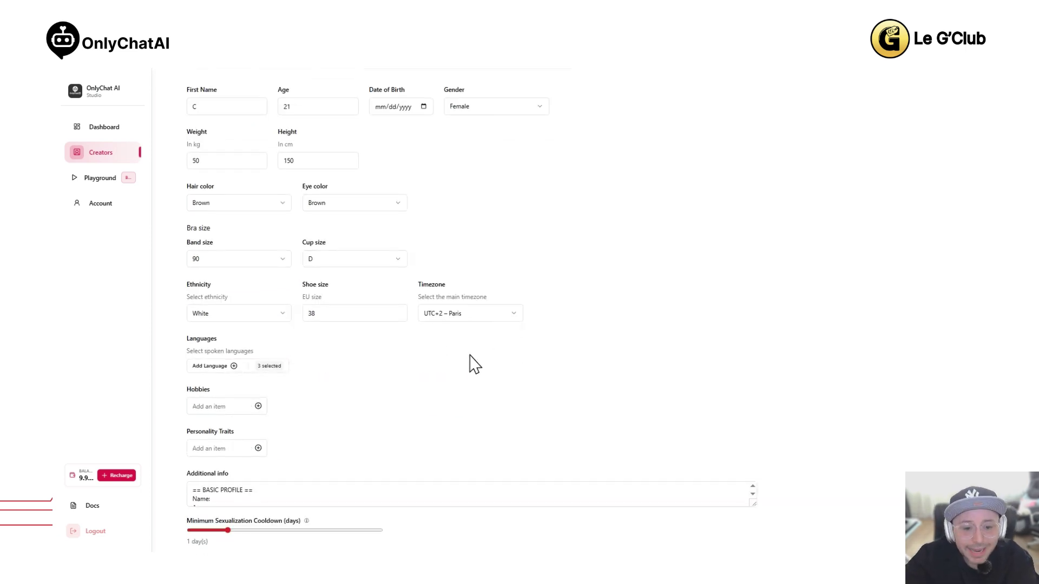
{"action": "left_click", "coordinate": [499, 313]}
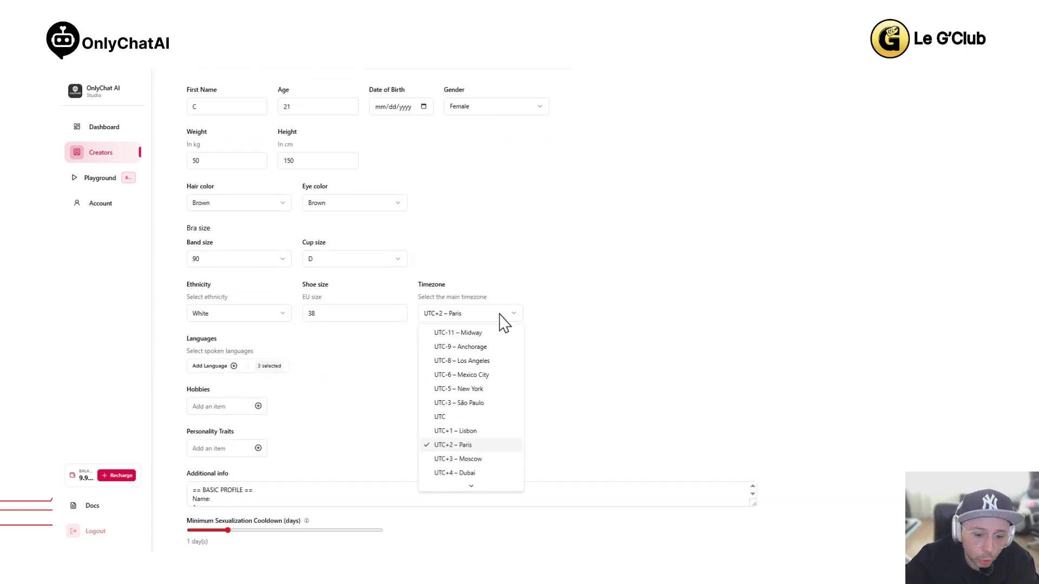
{"action": "left_click", "coordinate": [462, 446]}
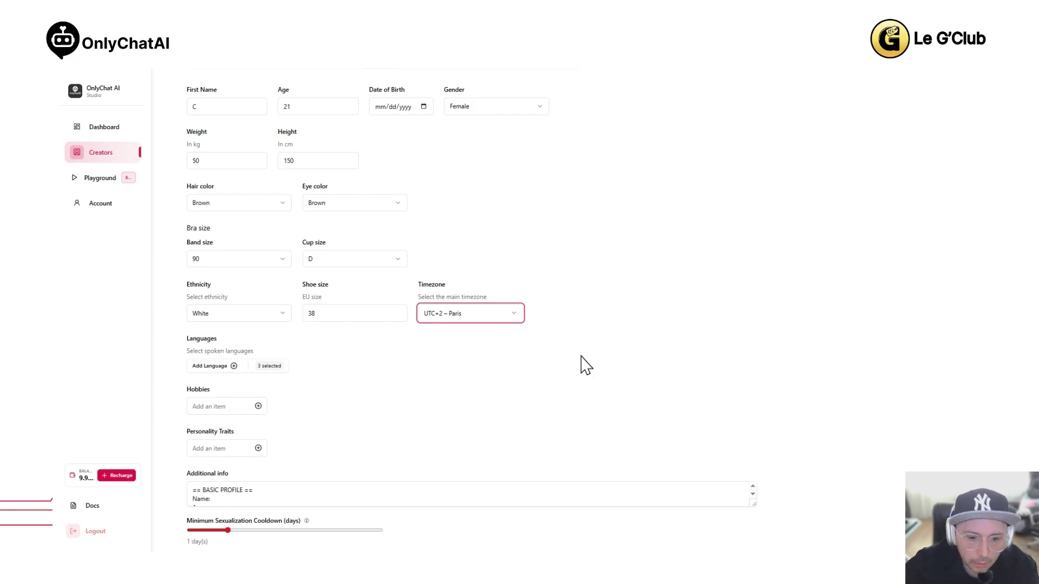
{"action": "scroll", "coordinate": [586, 366], "scroll_direction": "down", "scroll_amount": 2}
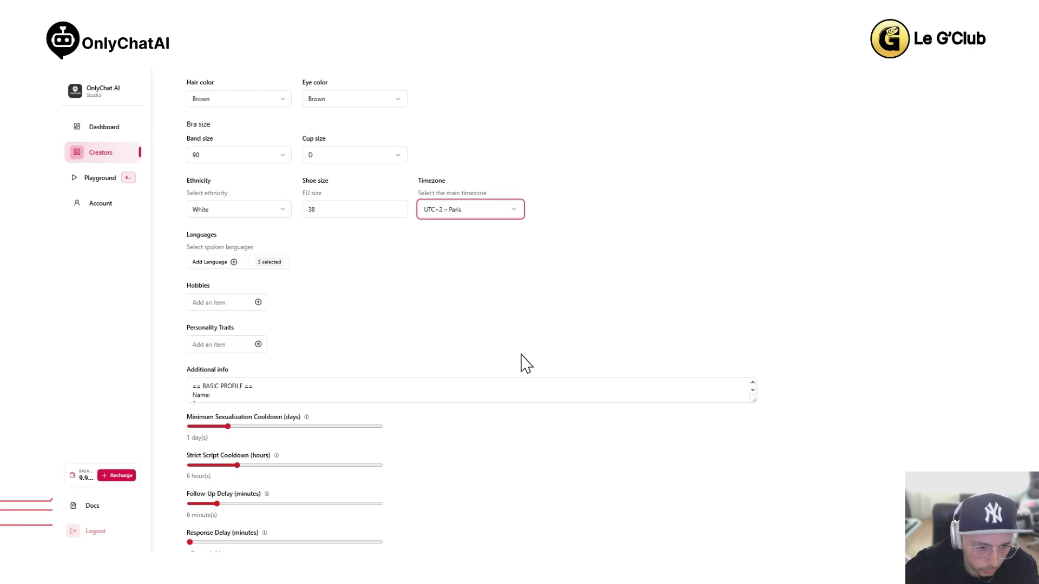
{"action": "left_click", "coordinate": [215, 304]}
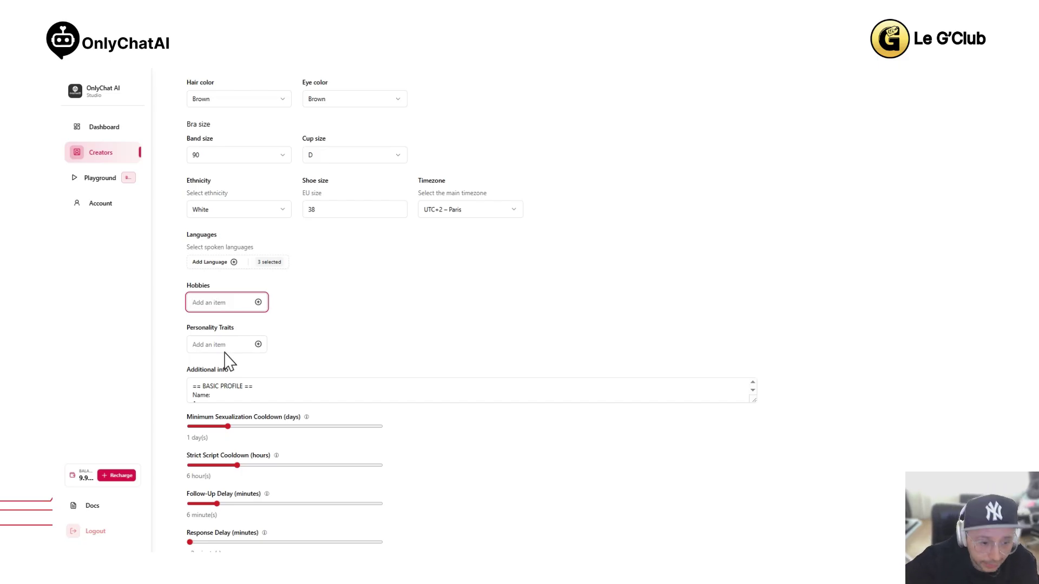
Add 'timide' and 'joueuse' as Personality Traits tags, leaving Hobbies empty
{"action": "left_click", "coordinate": [222, 302]}
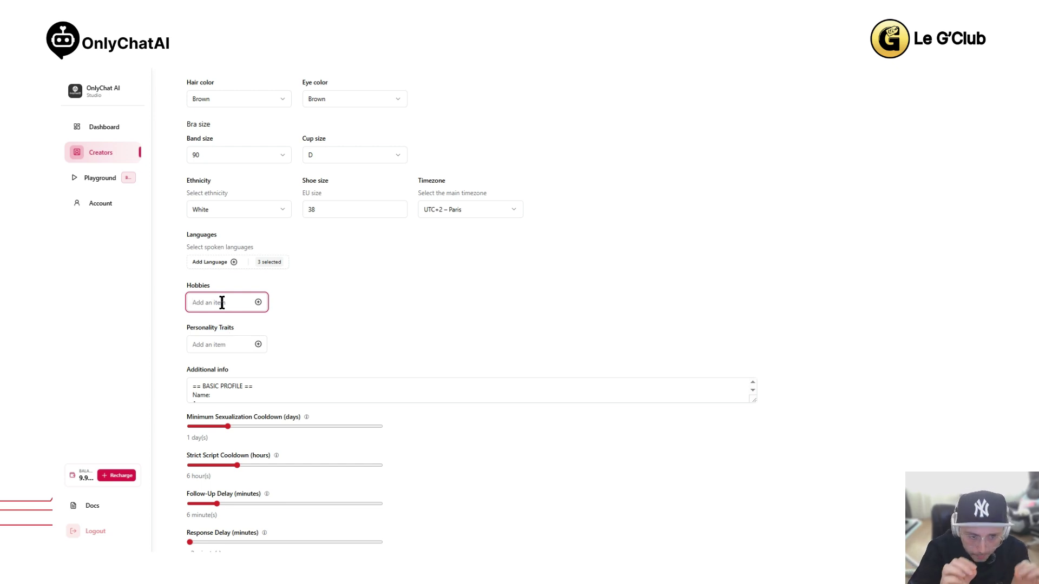
{"action": "left_click", "coordinate": [215, 344]}
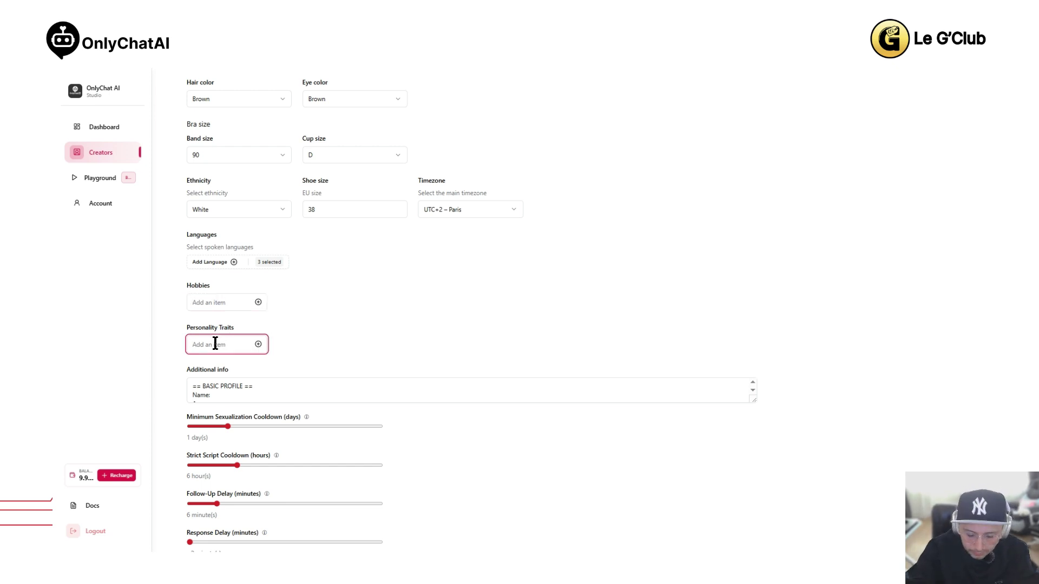
{"action": "type", "text": "timide"}
{"action": "key", "text": "Return"}
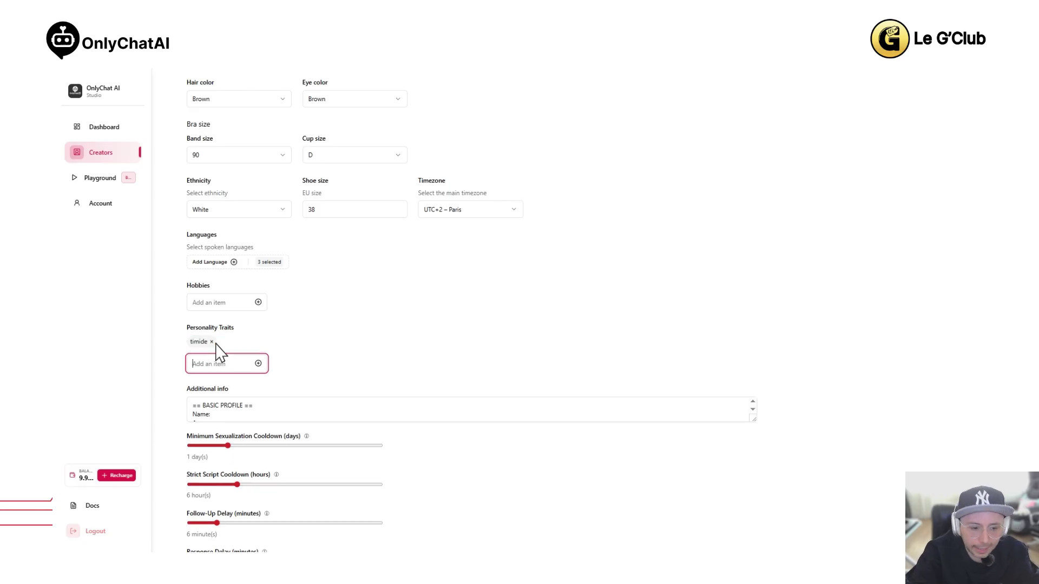
{"action": "type", "text": "joueuse"}
{"action": "key", "text": "Return"}
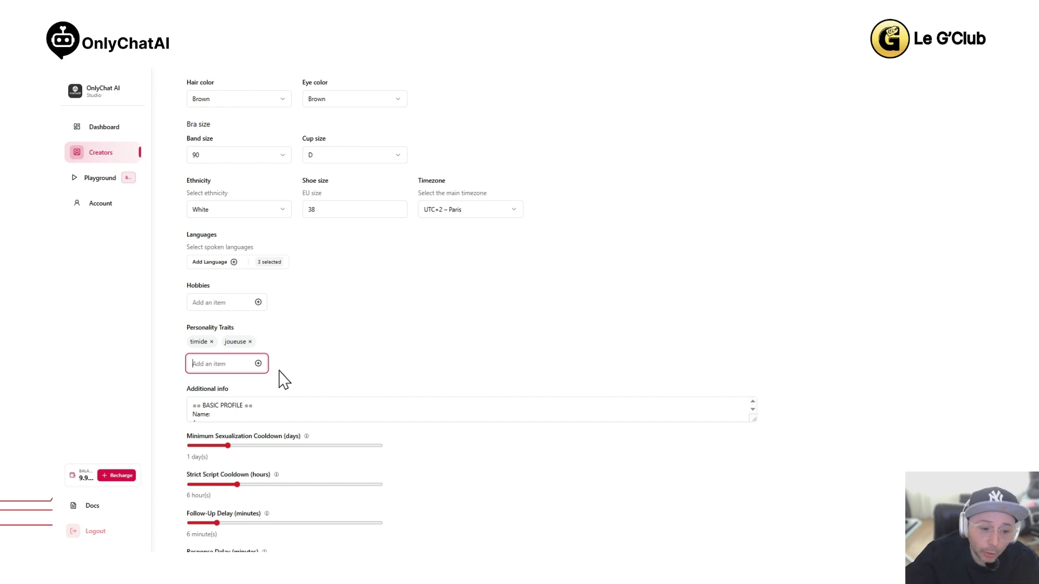
Stretch the Additional info box taller in two drags to expose the whole template
{"action": "scroll", "coordinate": [524, 226], "scroll_direction": "down", "scroll_amount": 1}
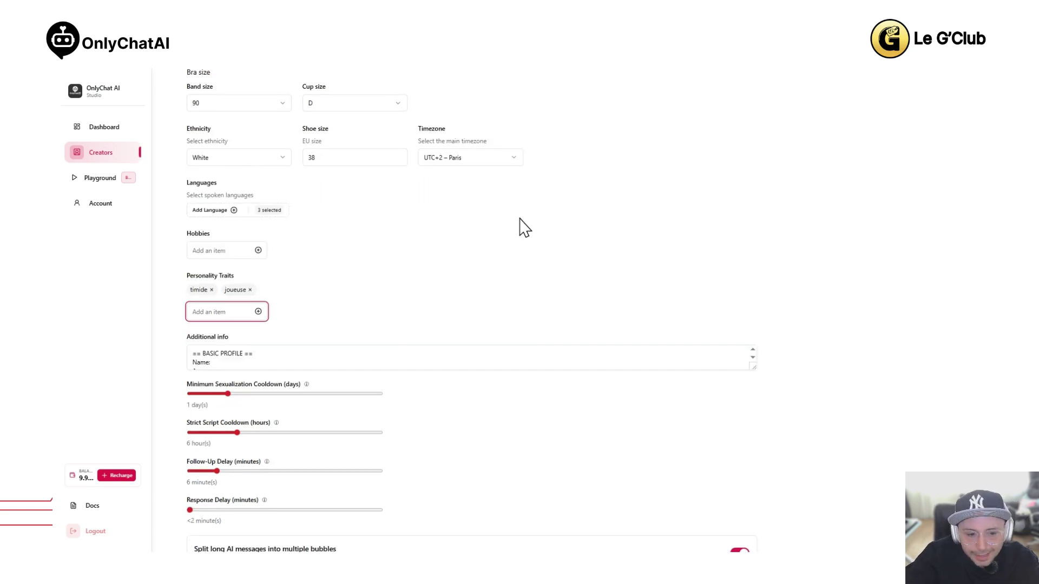
{"action": "scroll", "coordinate": [831, 478], "scroll_direction": "down", "scroll_amount": 2}
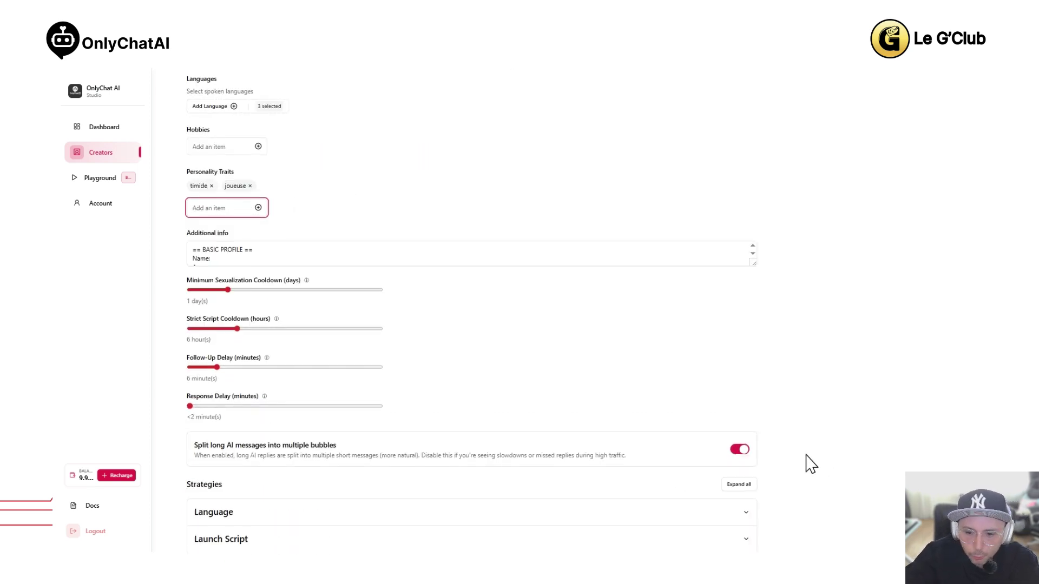
{"action": "left_click_drag", "start_coordinate": [753, 264], "coordinate": [742, 466]}
{"action": "scroll", "coordinate": [578, 371], "scroll_direction": "down", "scroll_amount": 2}
{"action": "scroll", "coordinate": [598, 385], "scroll_direction": "down", "scroll_amount": 3}
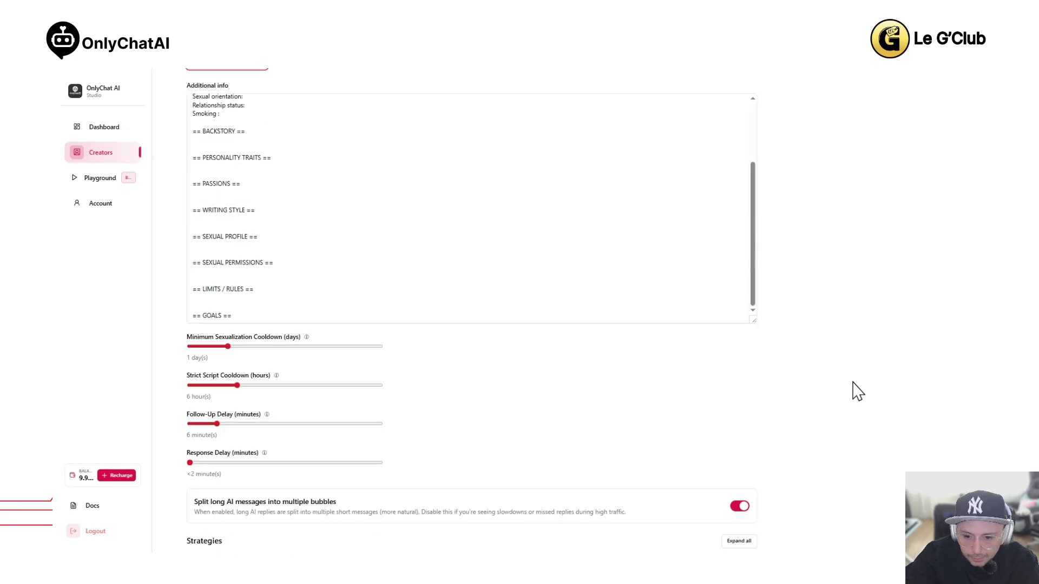
{"action": "left_click_drag", "start_coordinate": [754, 320], "coordinate": [754, 469]}
{"action": "scroll", "coordinate": [620, 376], "scroll_direction": "up", "scroll_amount": 1}
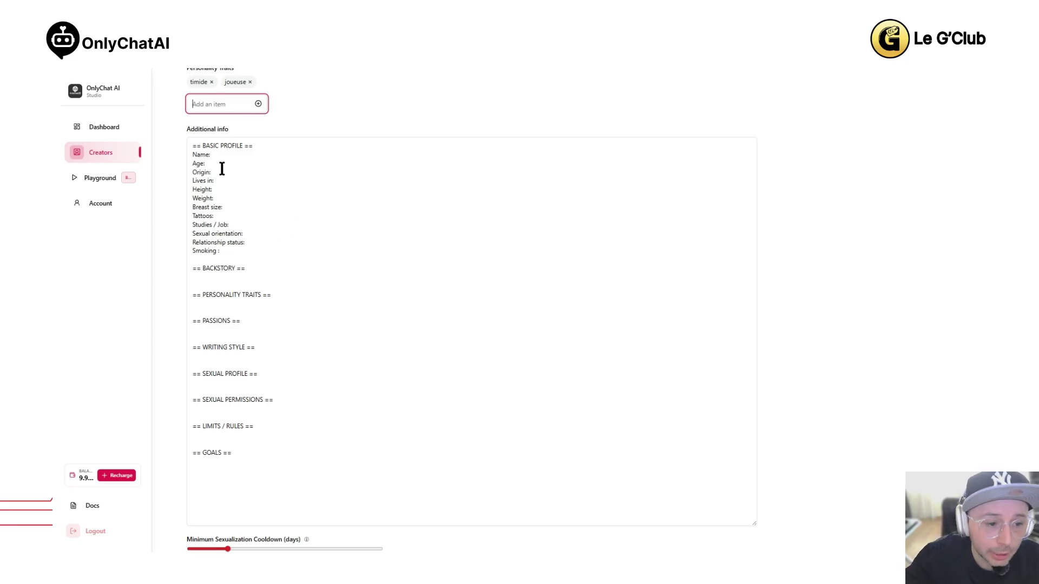
Review the template by stepping through its BACKSTORY and PERSONALITY TRAITS lines
{"action": "left_click", "coordinate": [241, 219]}
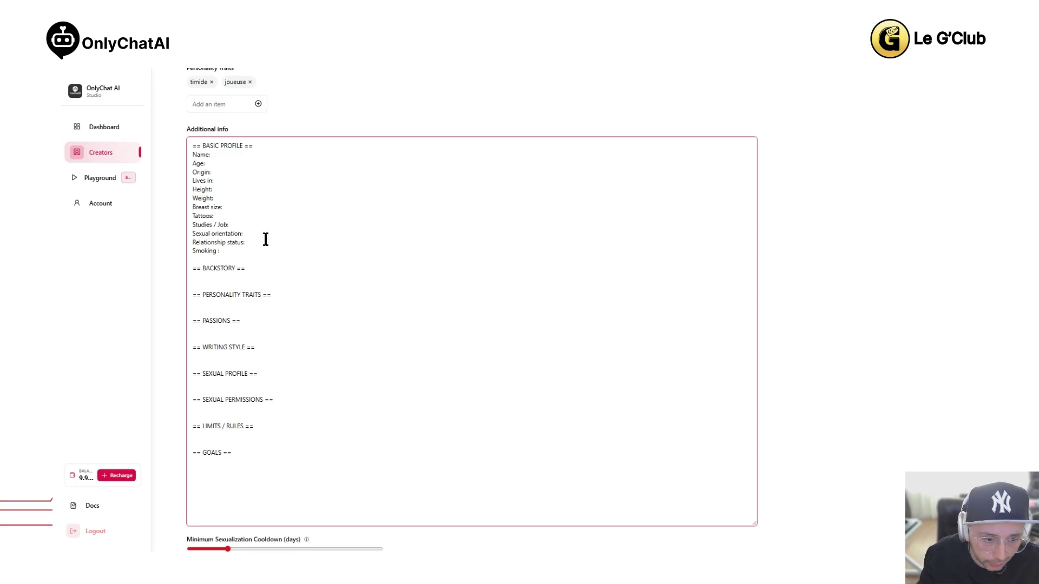
{"action": "left_click", "coordinate": [273, 279]}
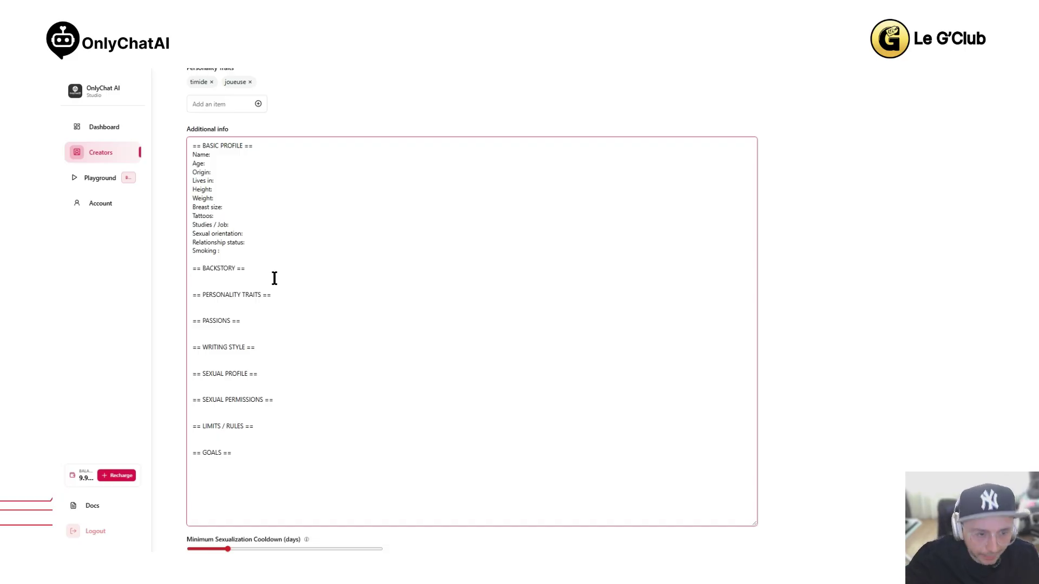
{"action": "left_click", "coordinate": [253, 306]}
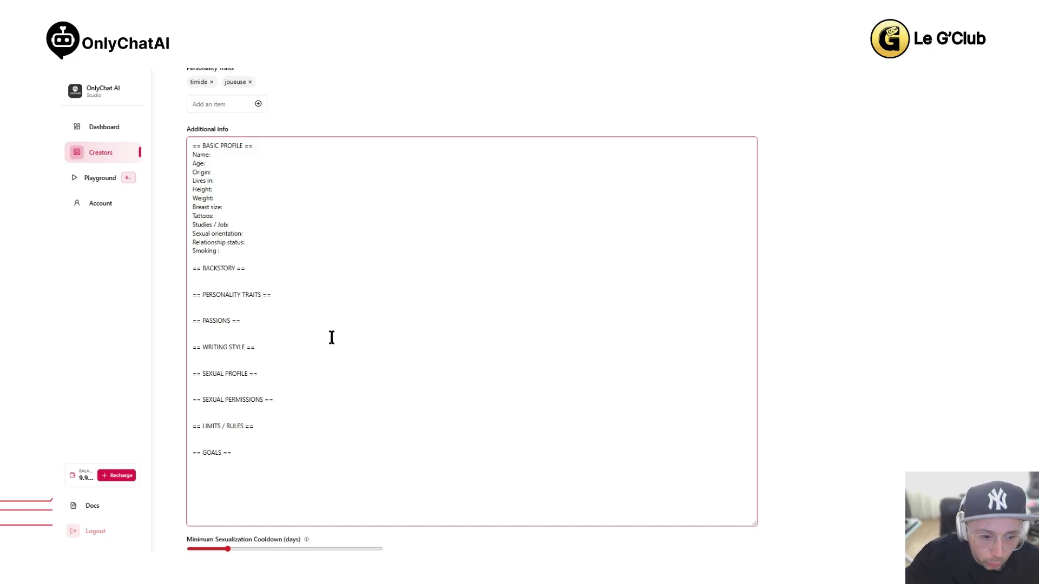
{"action": "scroll", "coordinate": [331, 338], "scroll_direction": "up", "scroll_amount": 2}
Add PSG as a Hobbies tag
{"action": "left_click", "coordinate": [233, 147]}
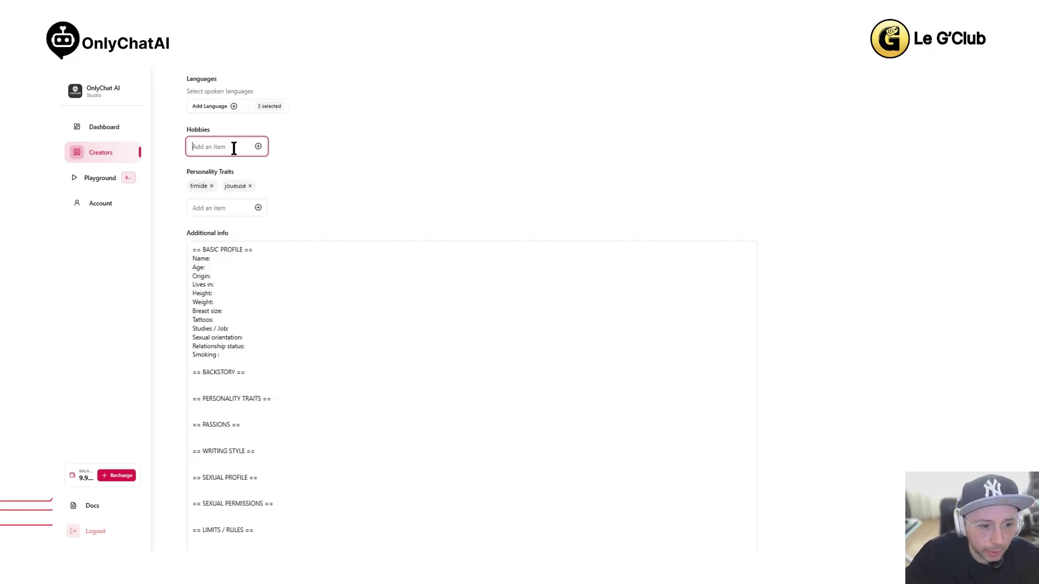
{"action": "type", "text": "PSG"}
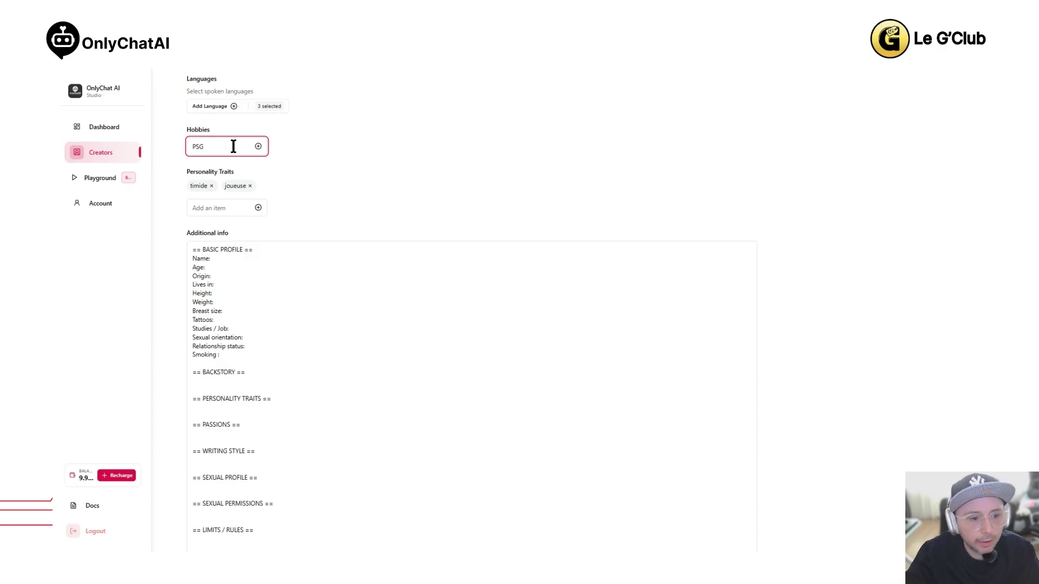
{"action": "key", "text": "Return"}
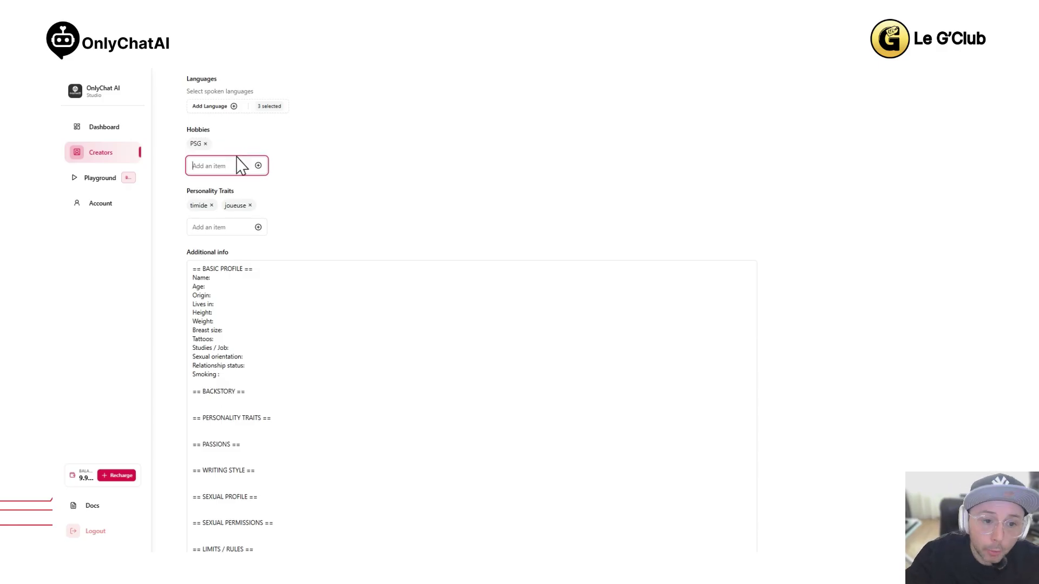
{"action": "scroll", "coordinate": [236, 157], "scroll_direction": "down", "scroll_amount": 1}
Type 'PSG:' under PASSIONS in Additional info, then delete it so the section stays empty
{"action": "left_click", "coordinate": [214, 402]}
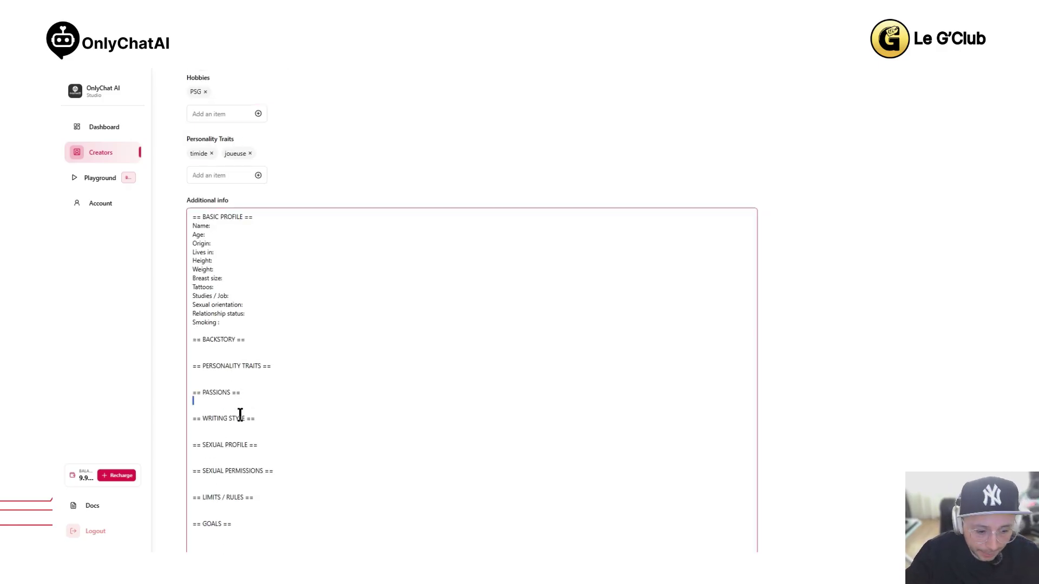
{"action": "key", "text": "Delete"}
{"action": "type", "text": "PSG:"}
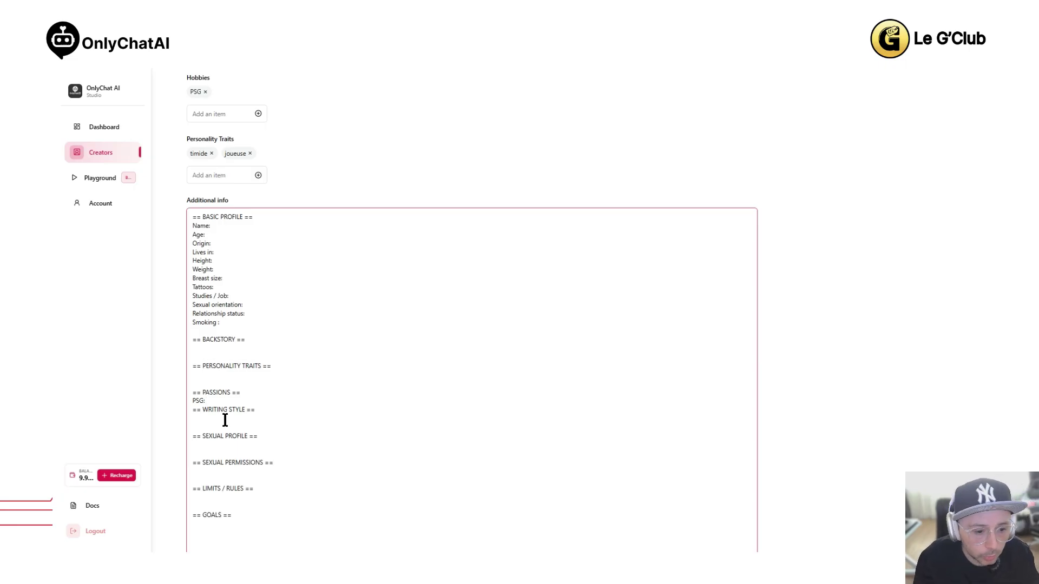
{"action": "key", "text": "BackSpace"}
{"action": "key", "text": "BackSpace"}
{"action": "key", "text": "BackSpace"}
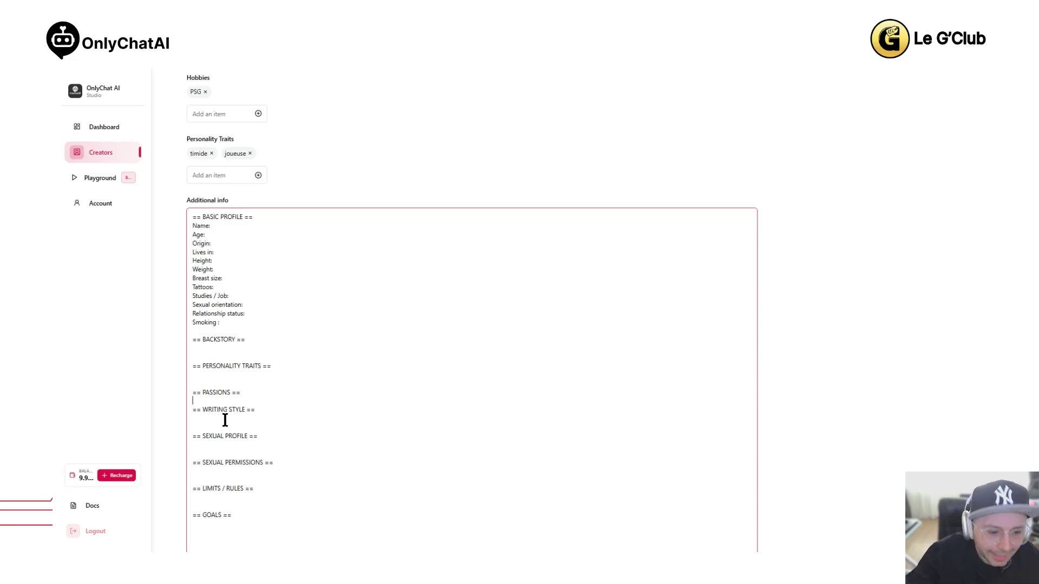
{"action": "left_click", "coordinate": [225, 419]}
{"action": "scroll", "coordinate": [233, 420], "scroll_direction": "down", "scroll_amount": 2}
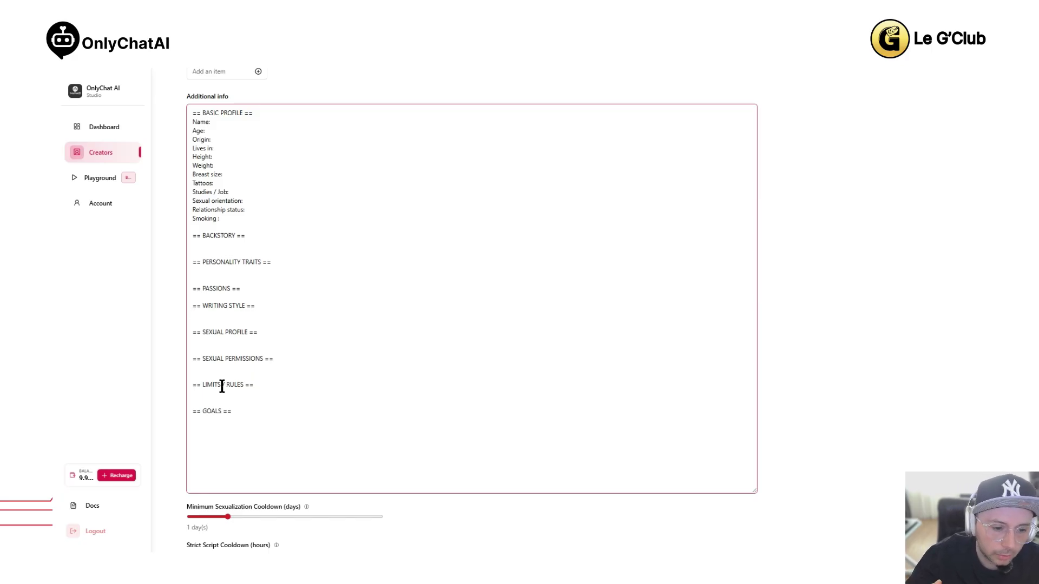
{"action": "scroll", "coordinate": [238, 394], "scroll_direction": "up", "scroll_amount": 1}
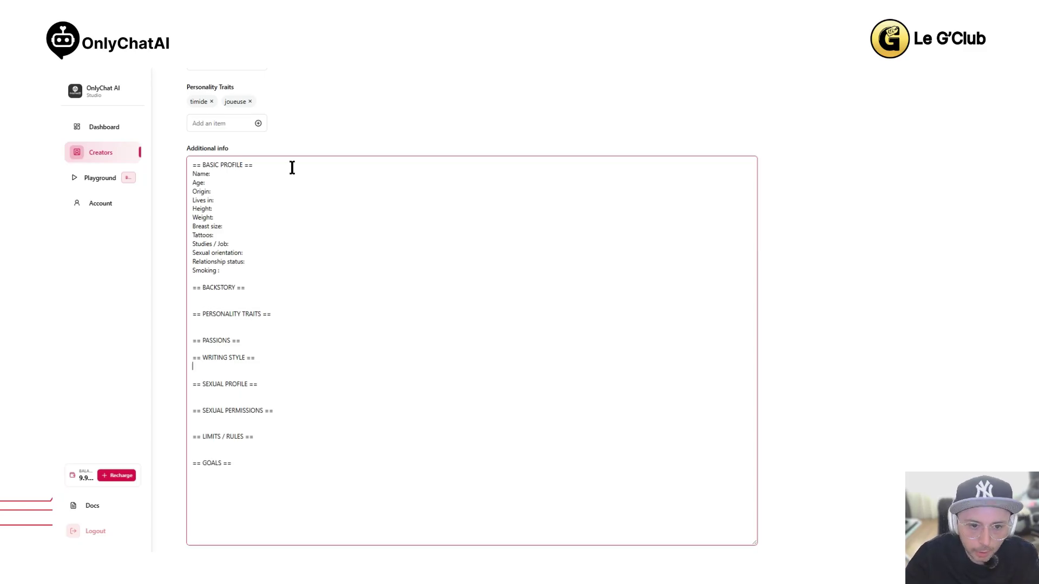
{"action": "scroll", "coordinate": [295, 168], "scroll_direction": "down", "scroll_amount": 6}
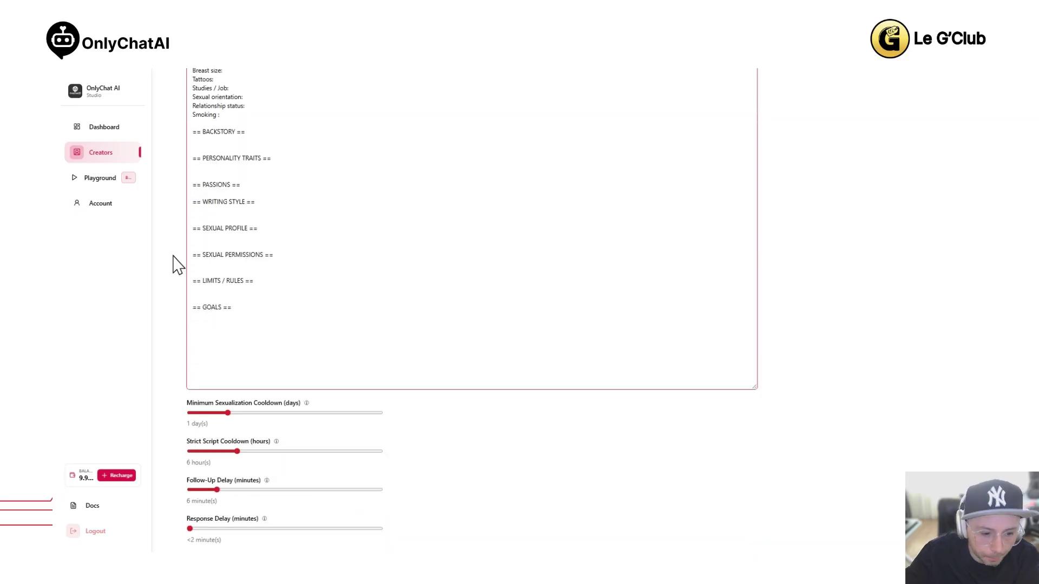
{"action": "scroll", "coordinate": [191, 328], "scroll_direction": "down", "scroll_amount": 2}
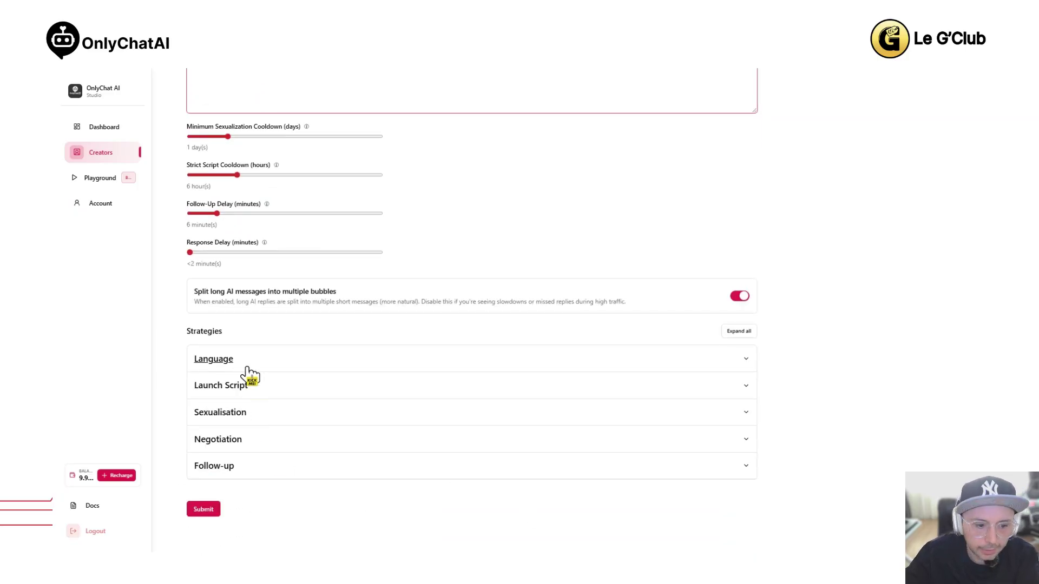
Expand the Language, Launch Script, Sexualisation, Negotiation and Follow-up strategies to show their styles
{"action": "left_click", "coordinate": [308, 366]}
{"action": "scroll", "coordinate": [319, 411], "scroll_direction": "down", "scroll_amount": 1}
{"action": "left_click", "coordinate": [306, 395]}
{"action": "scroll", "coordinate": [298, 442], "scroll_direction": "down", "scroll_amount": 1}
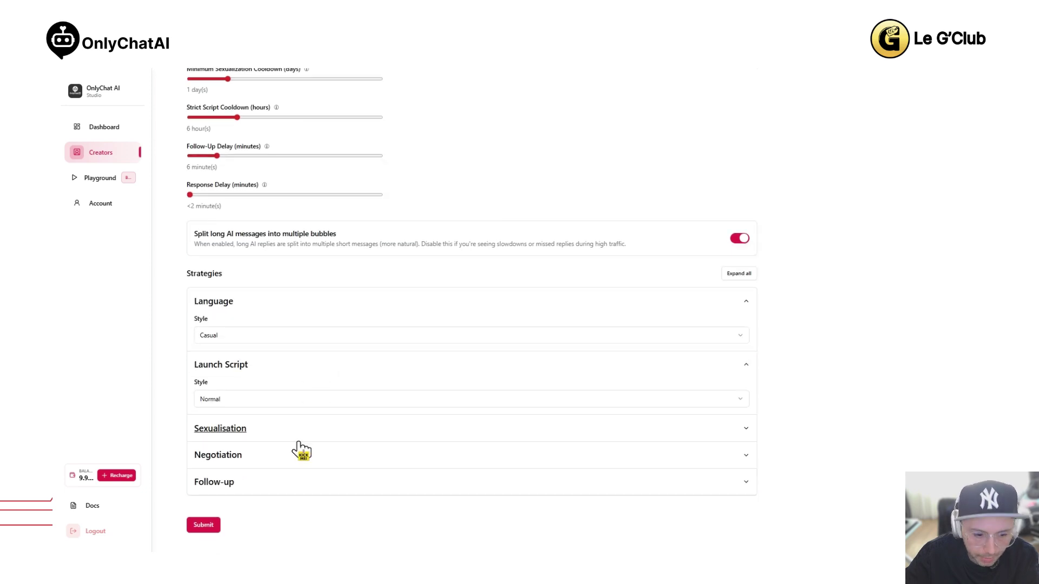
{"action": "left_click", "coordinate": [295, 422]}
{"action": "left_click", "coordinate": [311, 475]}
{"action": "scroll", "coordinate": [322, 458], "scroll_direction": "down", "scroll_amount": 1}
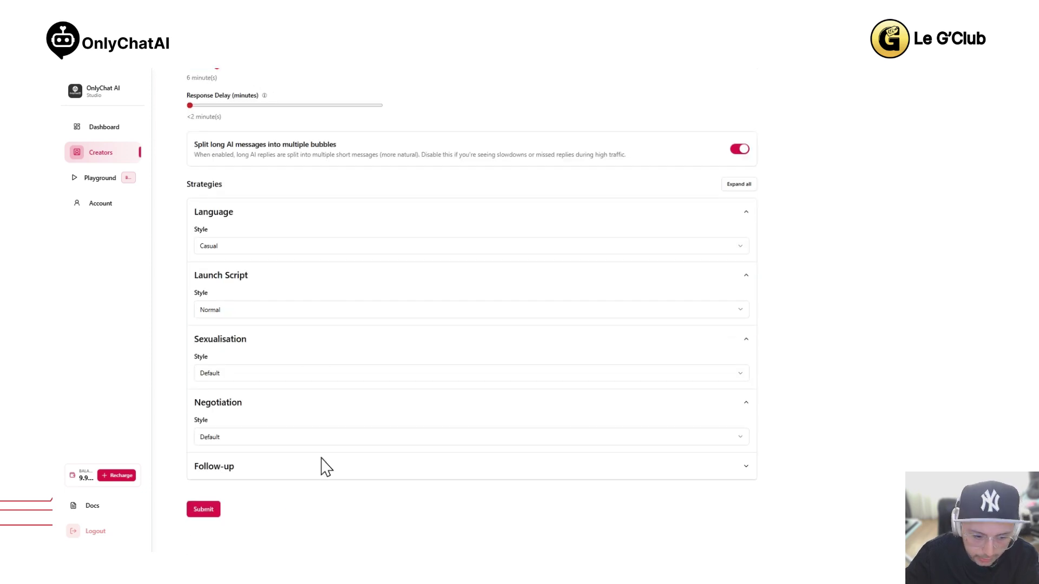
{"action": "left_click", "coordinate": [324, 467]}
{"action": "scroll", "coordinate": [336, 424], "scroll_direction": "up", "scroll_amount": 1}
{"action": "scroll", "coordinate": [338, 424], "scroll_direction": "down", "scroll_amount": 1}
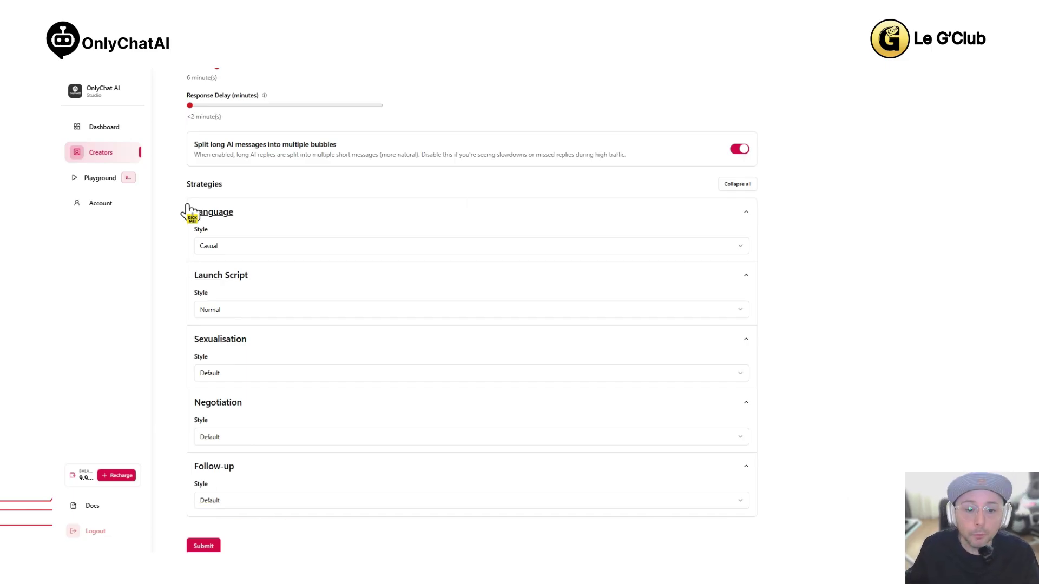
{"action": "scroll", "coordinate": [429, 302], "scroll_direction": "up", "scroll_amount": 8}
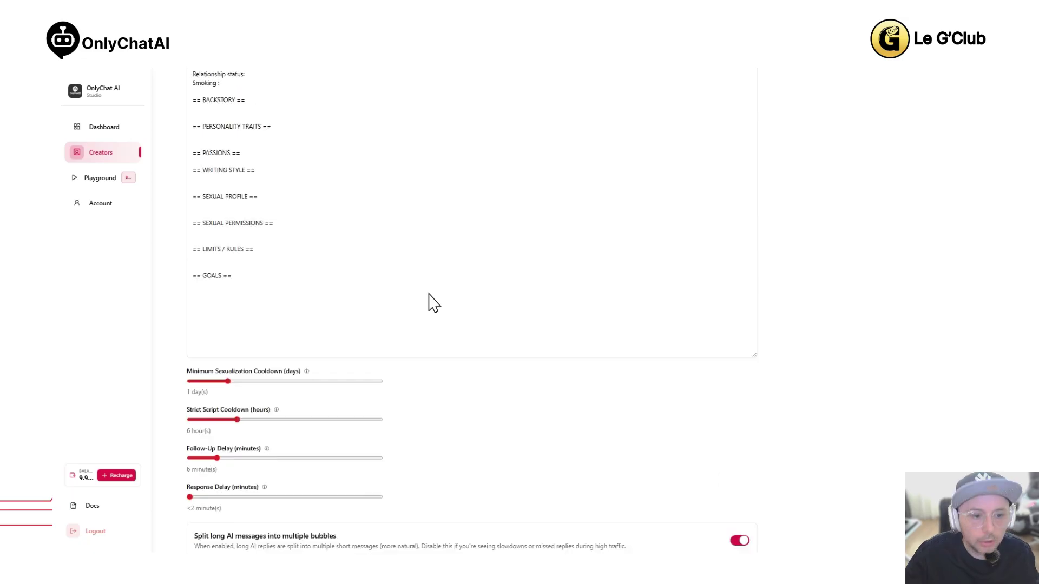
{"action": "scroll", "coordinate": [500, 157], "scroll_direction": "up", "scroll_amount": 2}
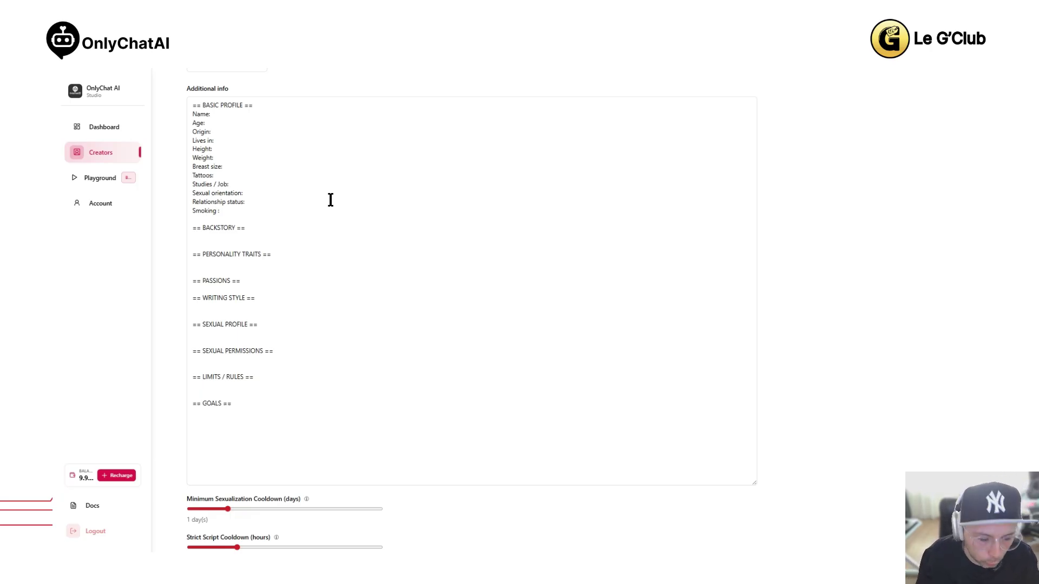
Set the Negotiation strategy's style to Custom
{"action": "scroll", "coordinate": [330, 200], "scroll_direction": "down", "scroll_amount": 9}
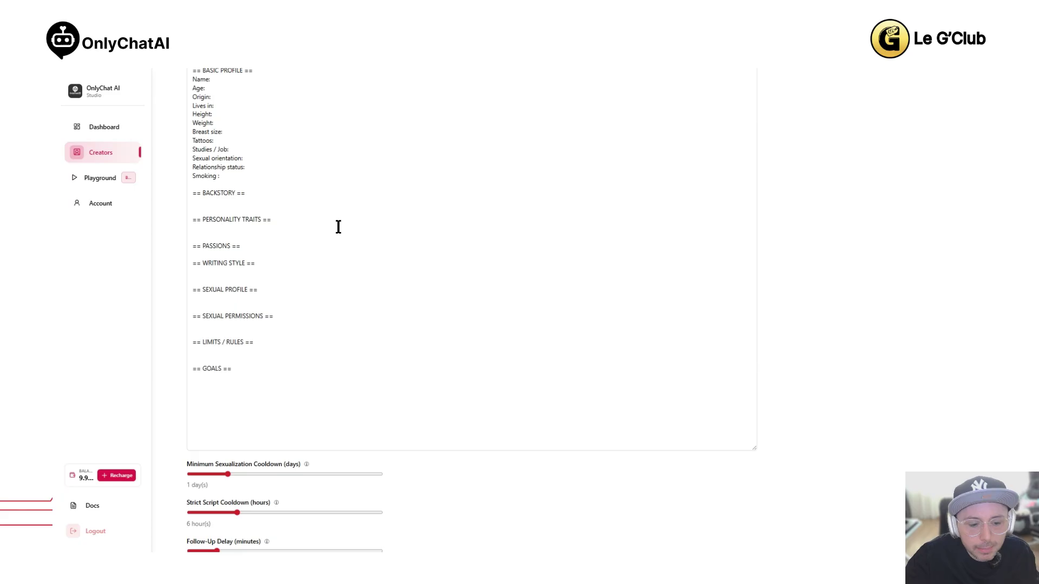
{"action": "scroll", "coordinate": [335, 303], "scroll_direction": "down", "scroll_amount": 1}
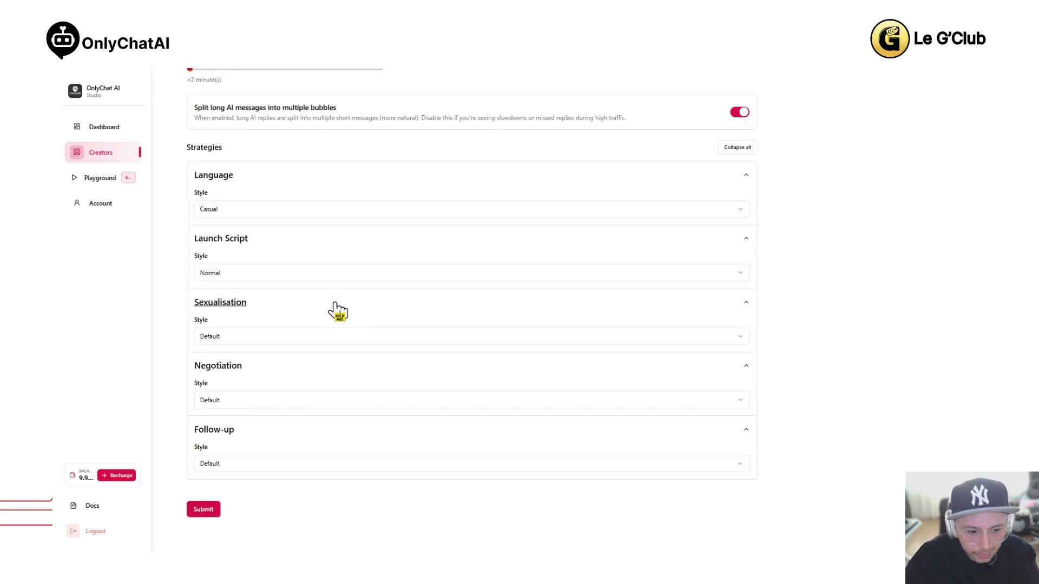
{"action": "left_click", "coordinate": [262, 403]}
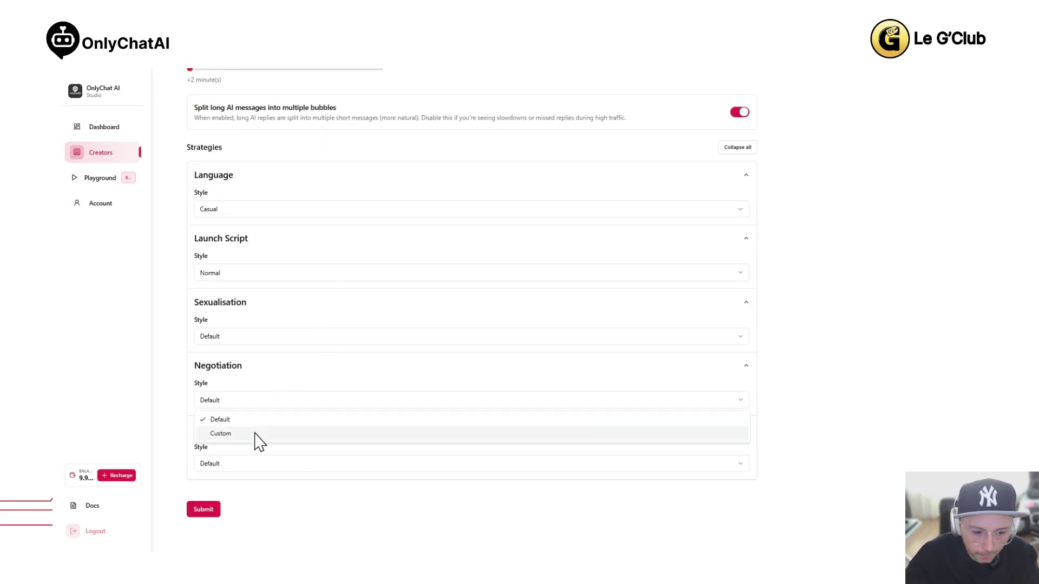
{"action": "left_click", "coordinate": [259, 434]}
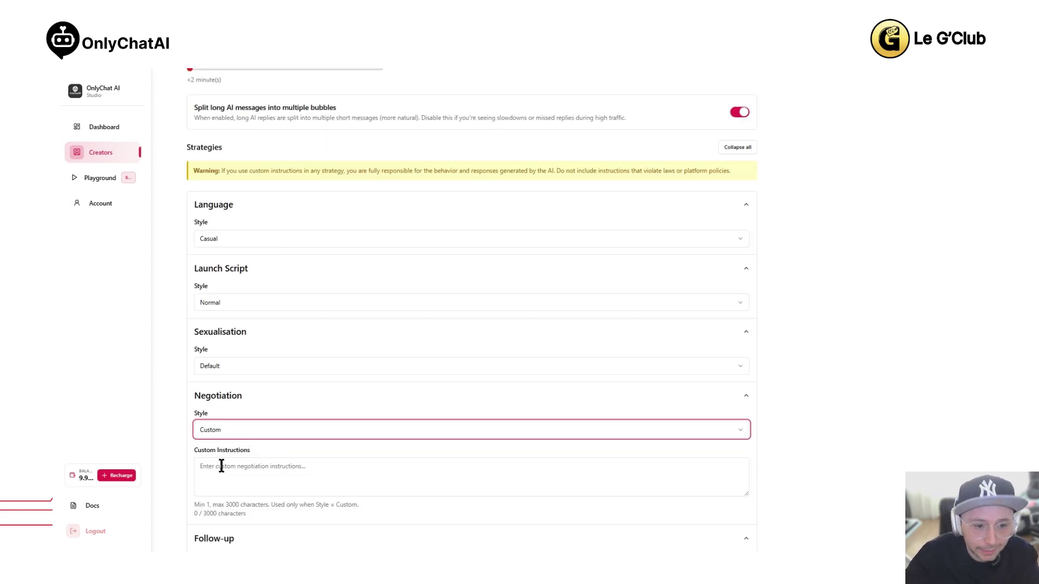
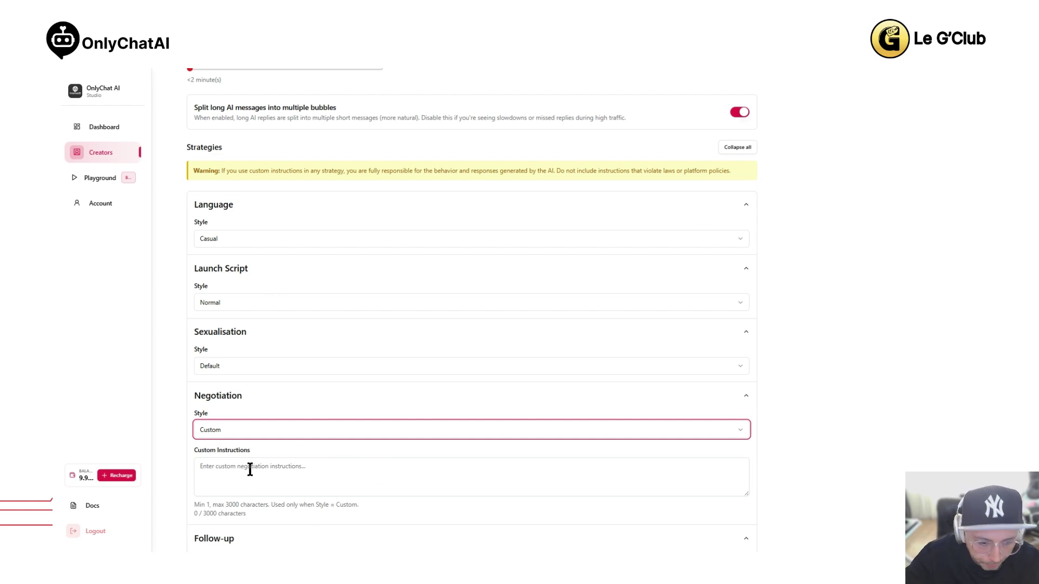
Drag the Minimum Sexualization Cooldown slider up to 5 days
{"action": "scroll", "coordinate": [250, 470], "scroll_direction": "up", "scroll_amount": 6}
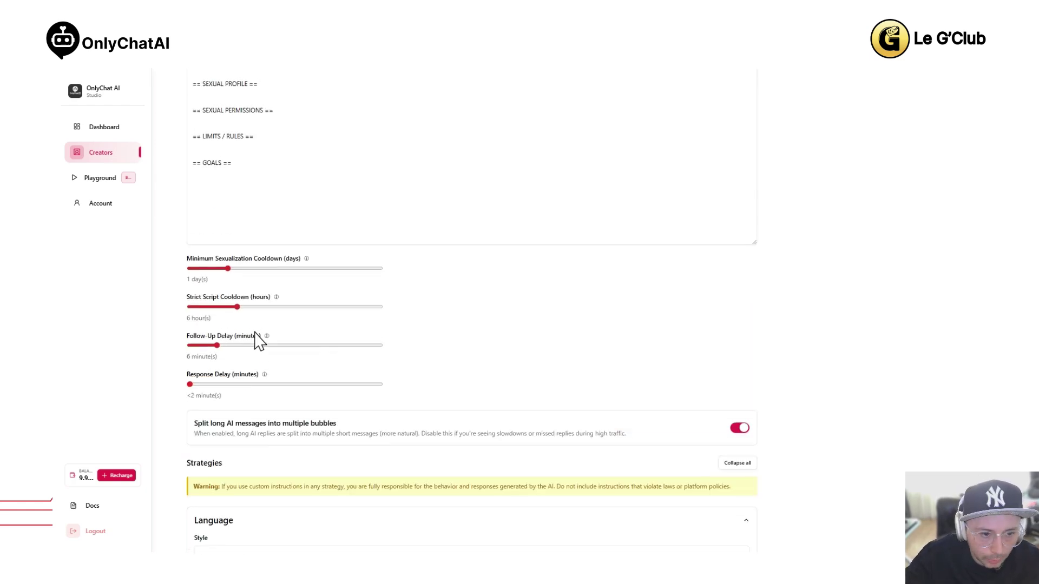
{"action": "scroll", "coordinate": [263, 344], "scroll_direction": "up", "scroll_amount": 1}
{"action": "scroll", "coordinate": [267, 348], "scroll_direction": "down", "scroll_amount": 2}
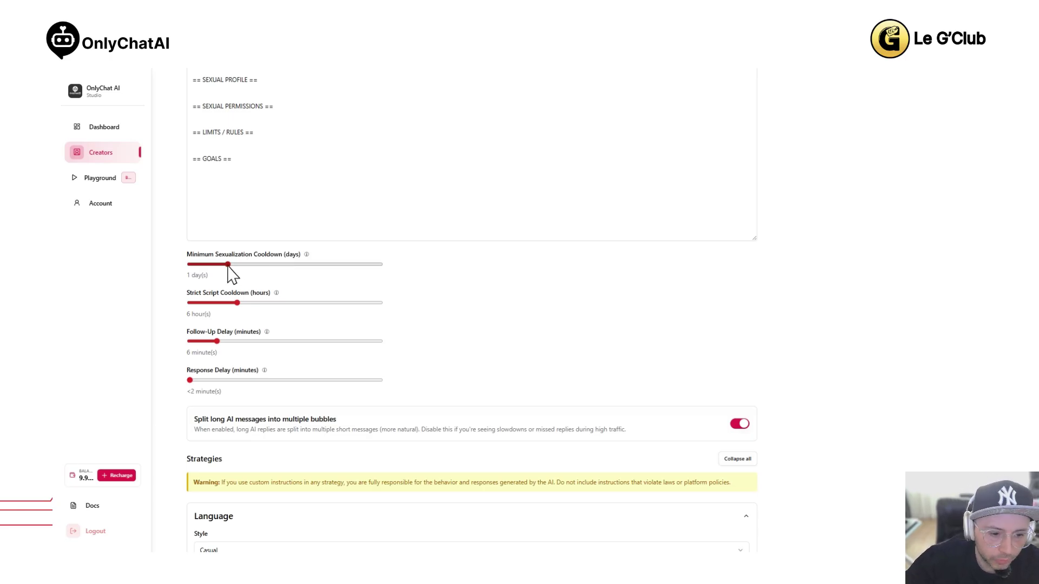
{"action": "left_click_drag", "start_coordinate": [229, 265], "coordinate": [392, 270]}
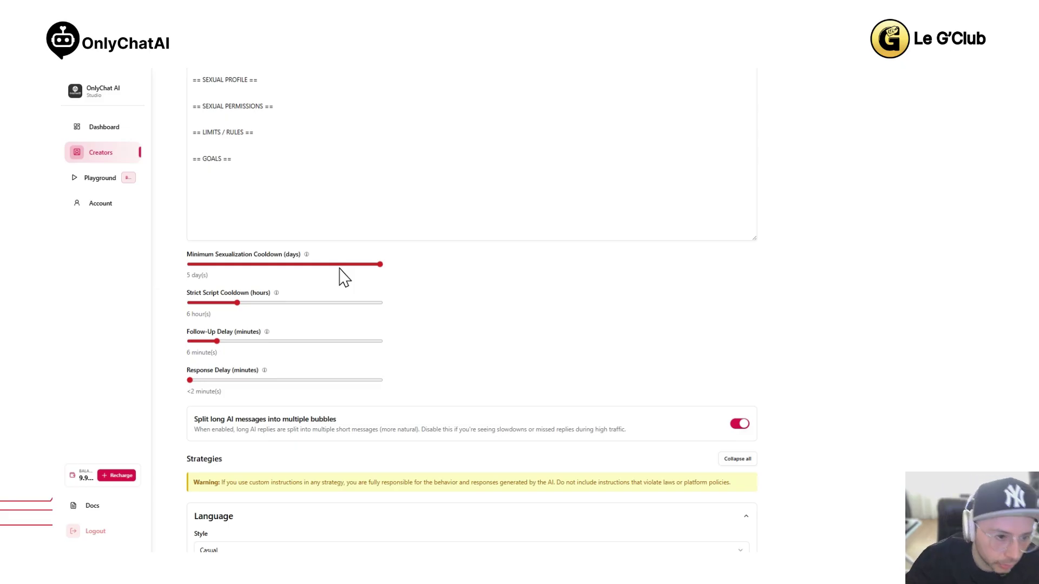
{"action": "scroll", "coordinate": [341, 277], "scroll_direction": "up", "scroll_amount": 15}
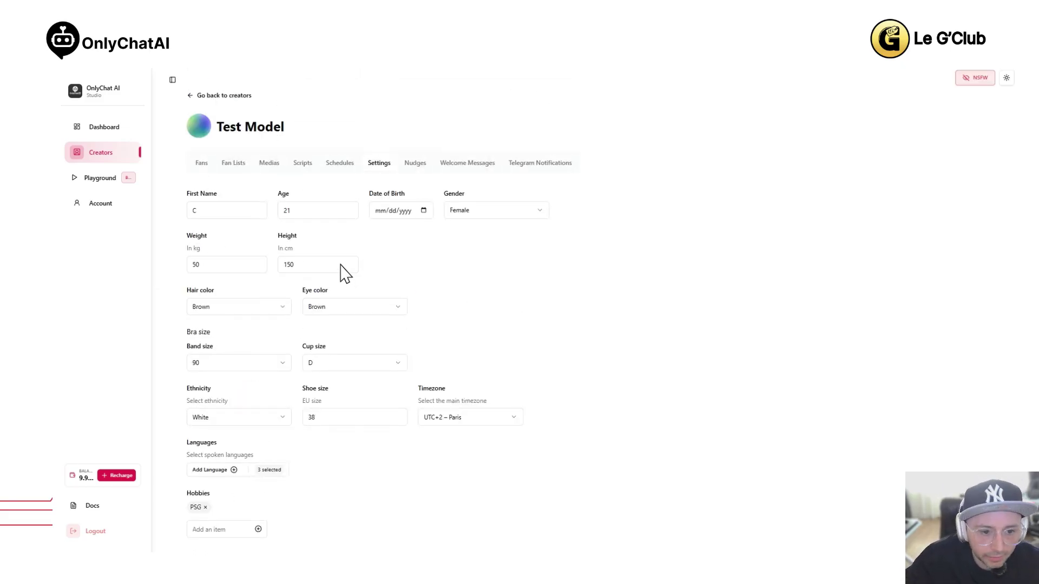
Reopen the Settings form and drag the sexualization cooldown slider down to 2 days
{"action": "left_click", "coordinate": [302, 169]}
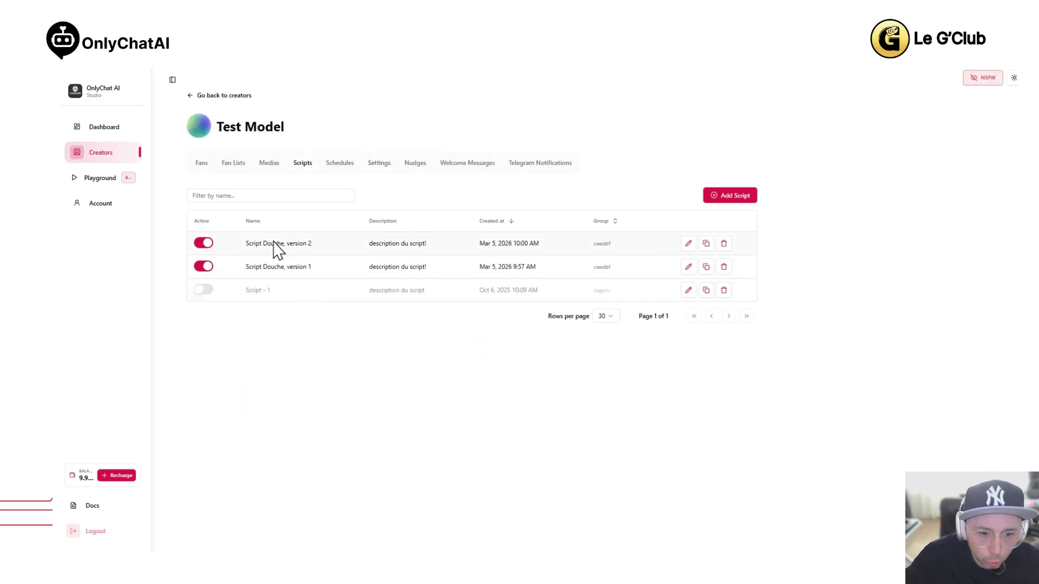
{"action": "left_click", "coordinate": [379, 165]}
{"action": "scroll", "coordinate": [347, 325], "scroll_direction": "down", "scroll_amount": 15}
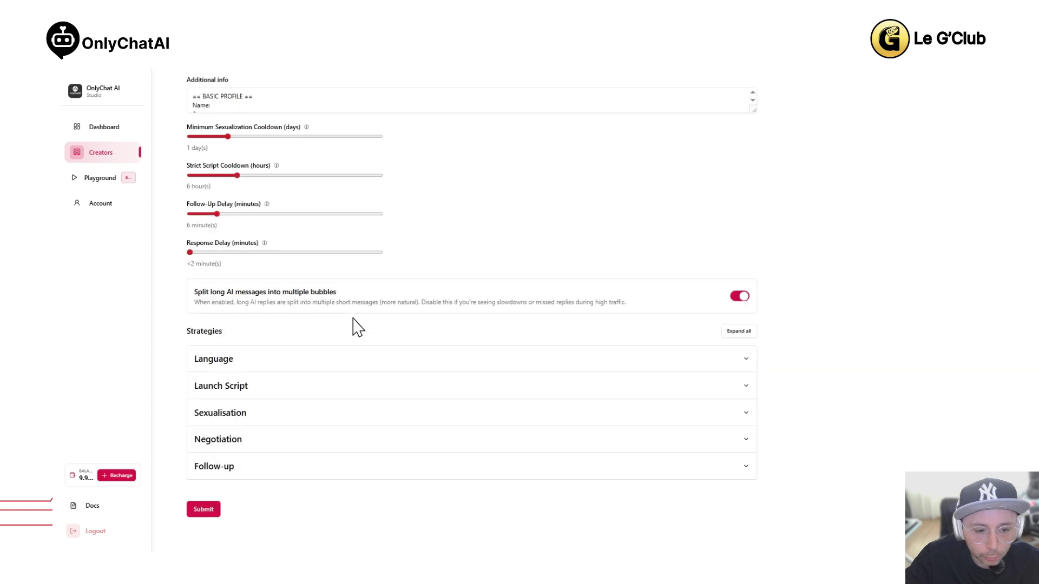
{"action": "scroll", "coordinate": [339, 367], "scroll_direction": "up", "scroll_amount": 3}
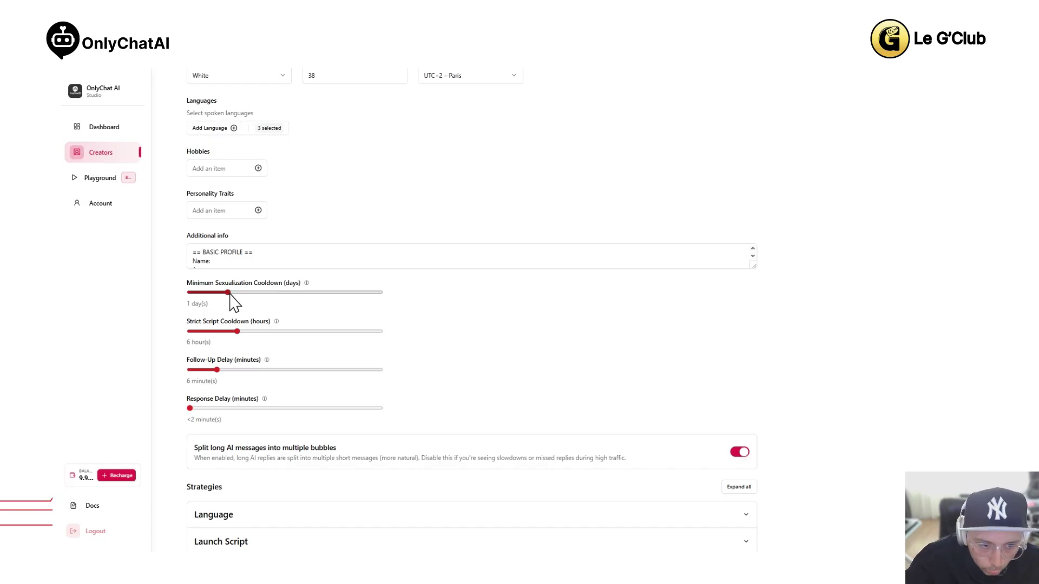
{"action": "left_click_drag", "start_coordinate": [226, 295], "coordinate": [250, 301]}
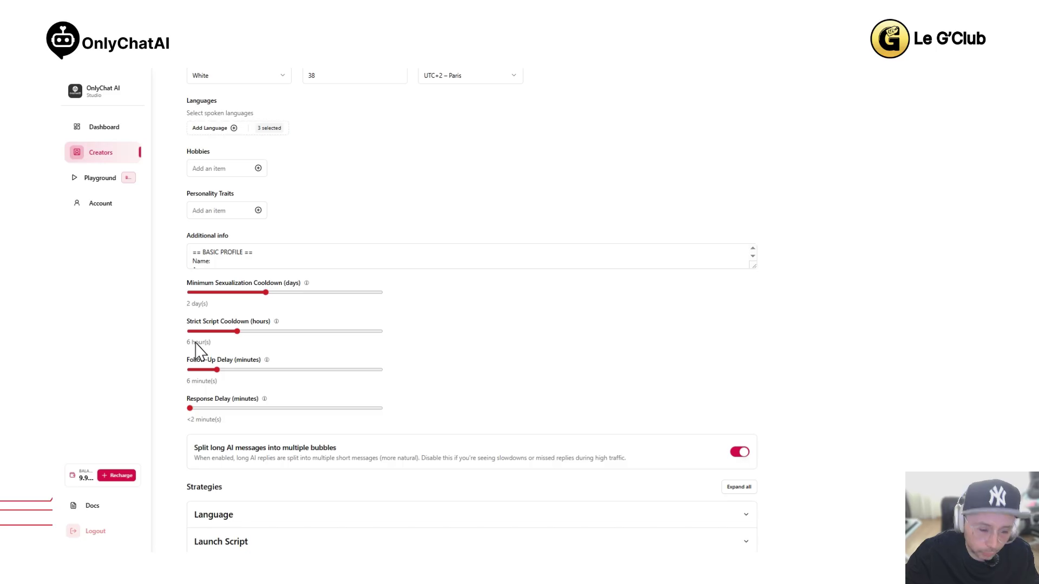
Set the Strict Script Cooldown slider to the 16-hour mark
{"action": "left_click", "coordinate": [317, 331]}
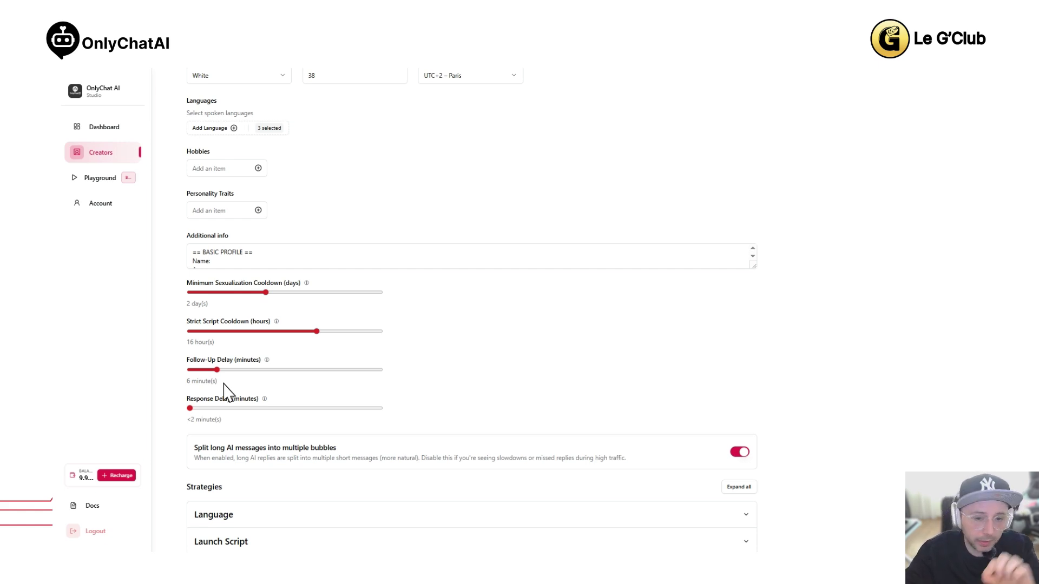
{"action": "scroll", "coordinate": [455, 334], "scroll_direction": "up", "scroll_amount": 6}
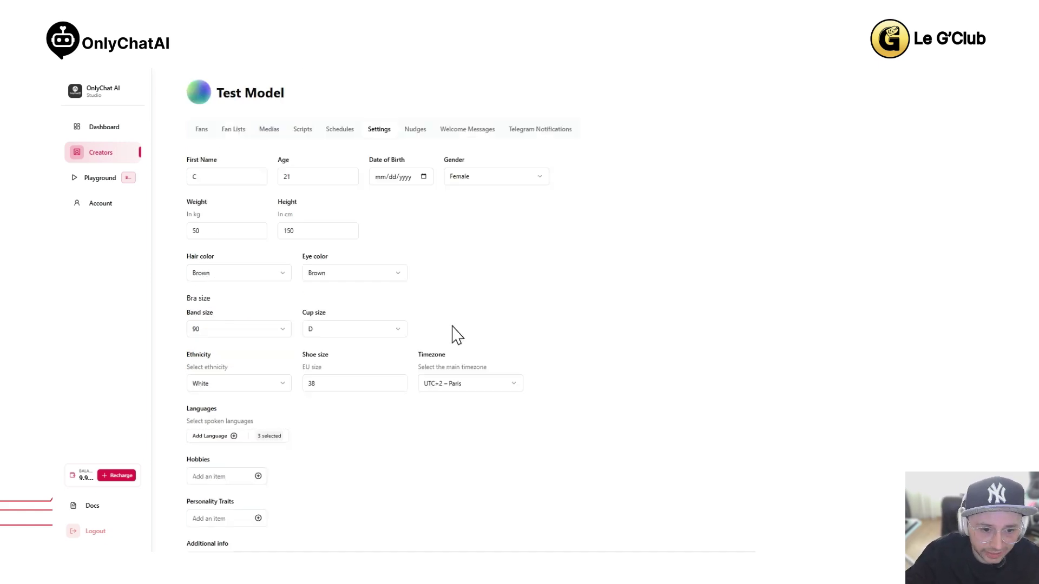
{"action": "left_click", "coordinate": [301, 163]}
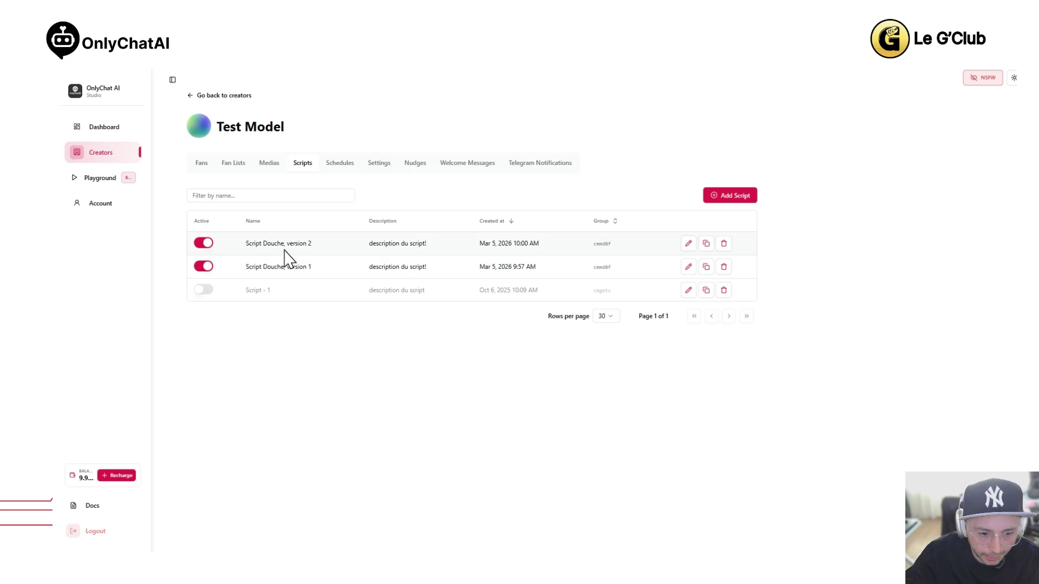
{"action": "left_click", "coordinate": [688, 267]}
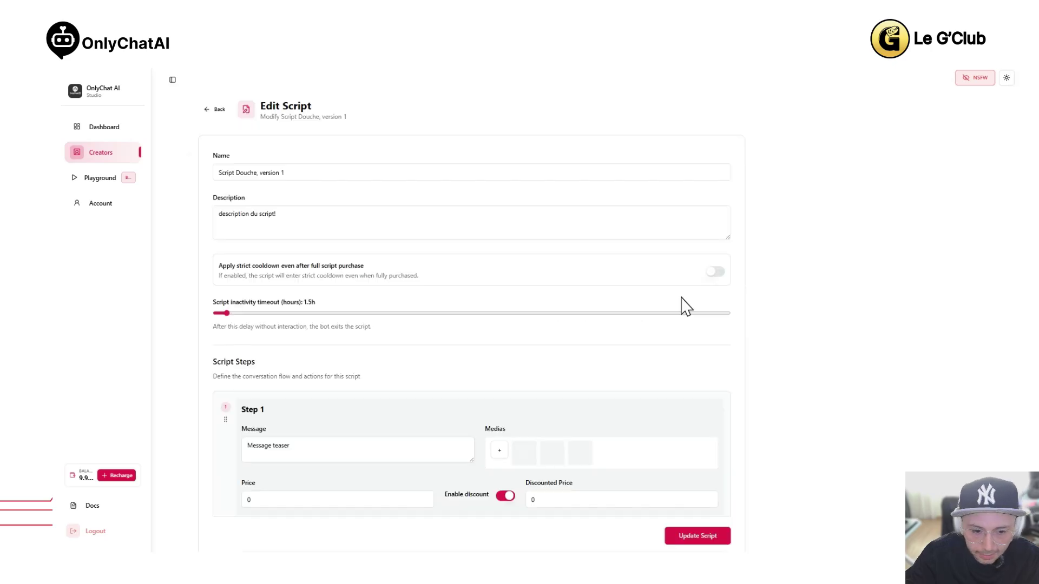
{"action": "left_click", "coordinate": [222, 314]}
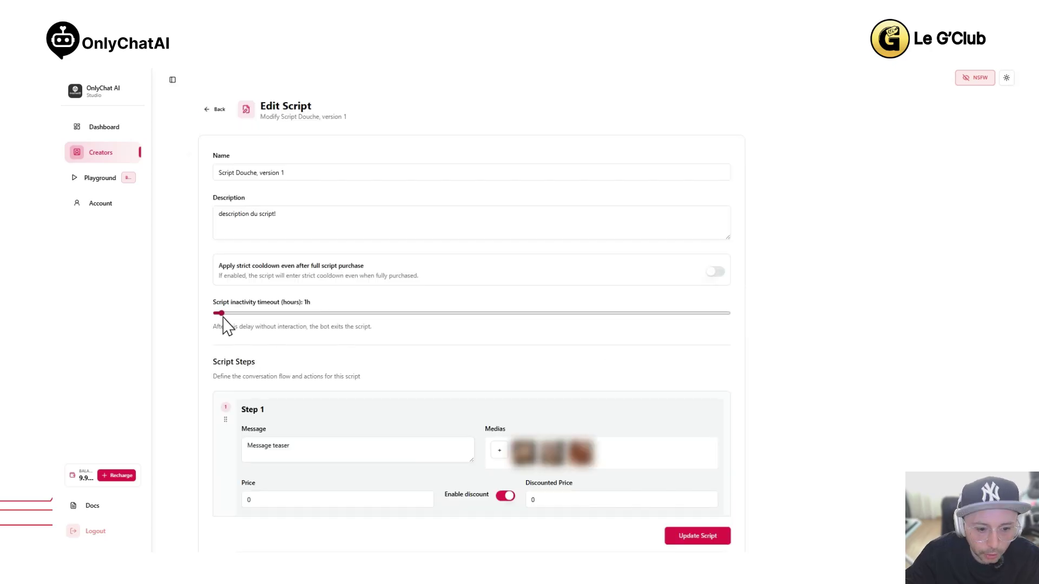
{"action": "key", "text": "Right"}
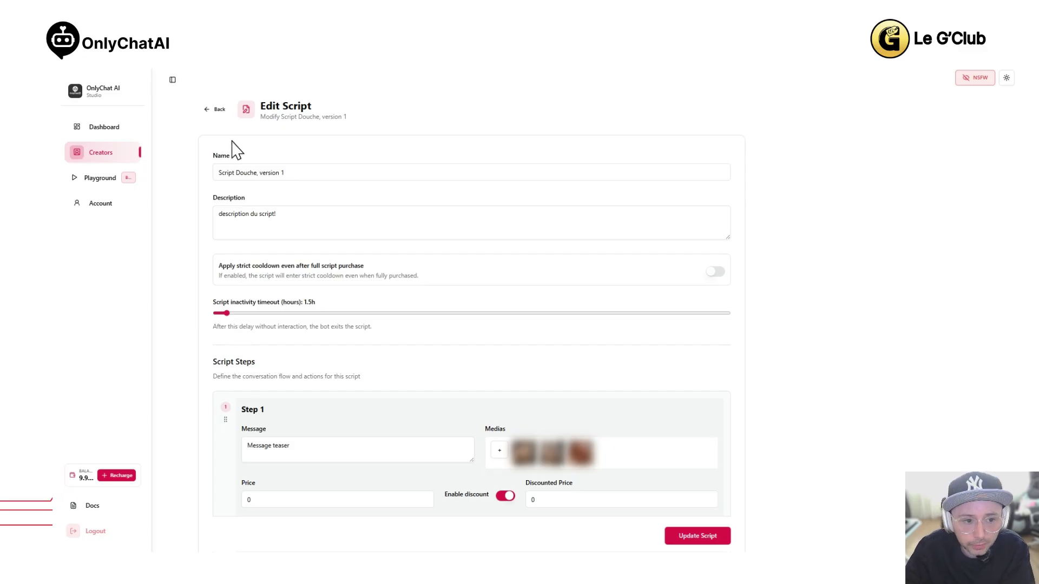
{"action": "left_click", "coordinate": [215, 109]}
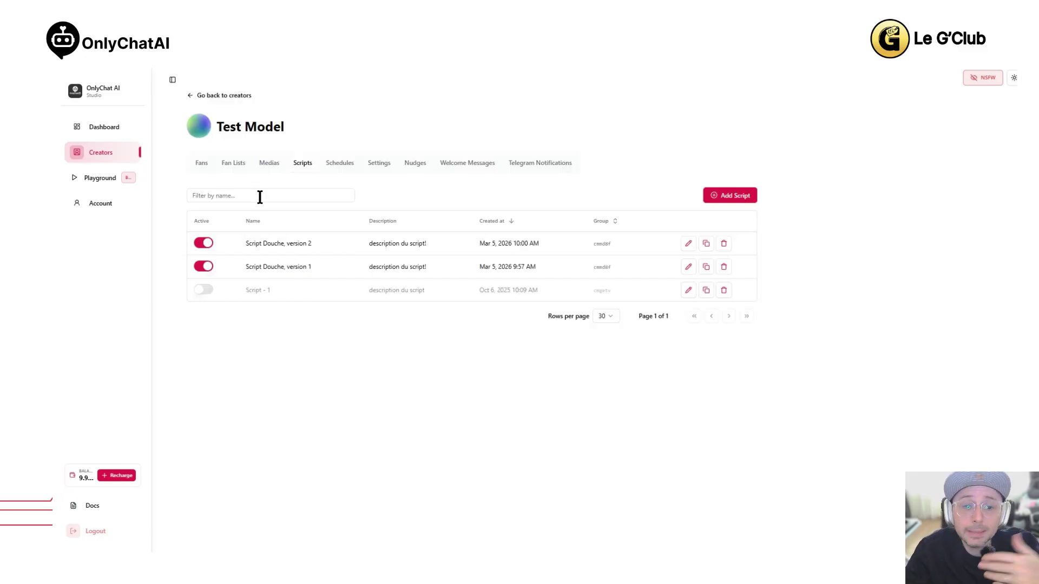
On the Settings form, bring Strict Script Cooldown to 4 hours after briefly raising it to 24
{"action": "left_click", "coordinate": [379, 164]}
{"action": "scroll", "coordinate": [357, 354], "scroll_direction": "down", "scroll_amount": 10}
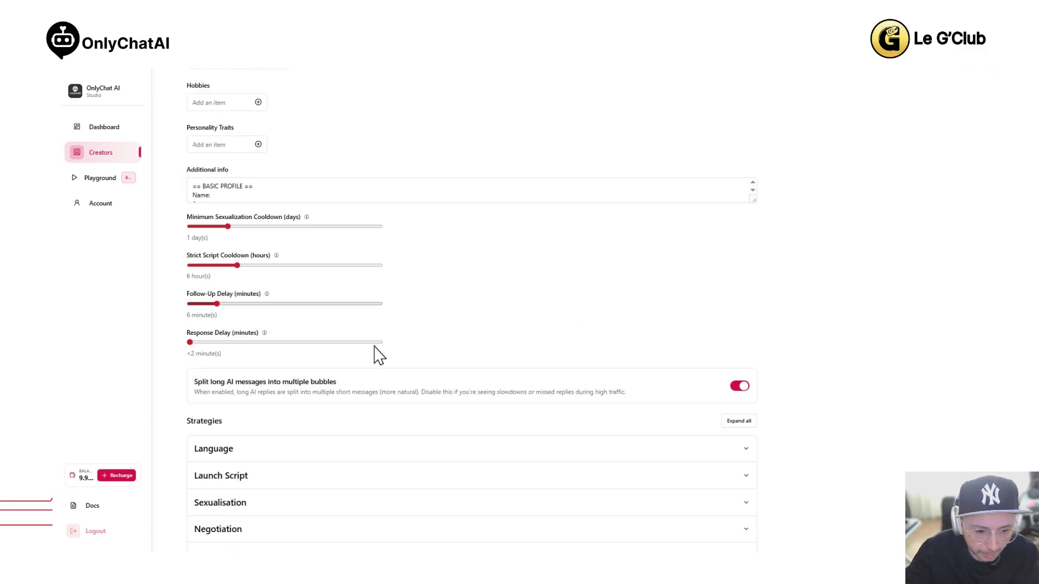
{"action": "scroll", "coordinate": [290, 359], "scroll_direction": "up", "scroll_amount": 10}
{"action": "scroll", "coordinate": [262, 332], "scroll_direction": "down", "scroll_amount": 10}
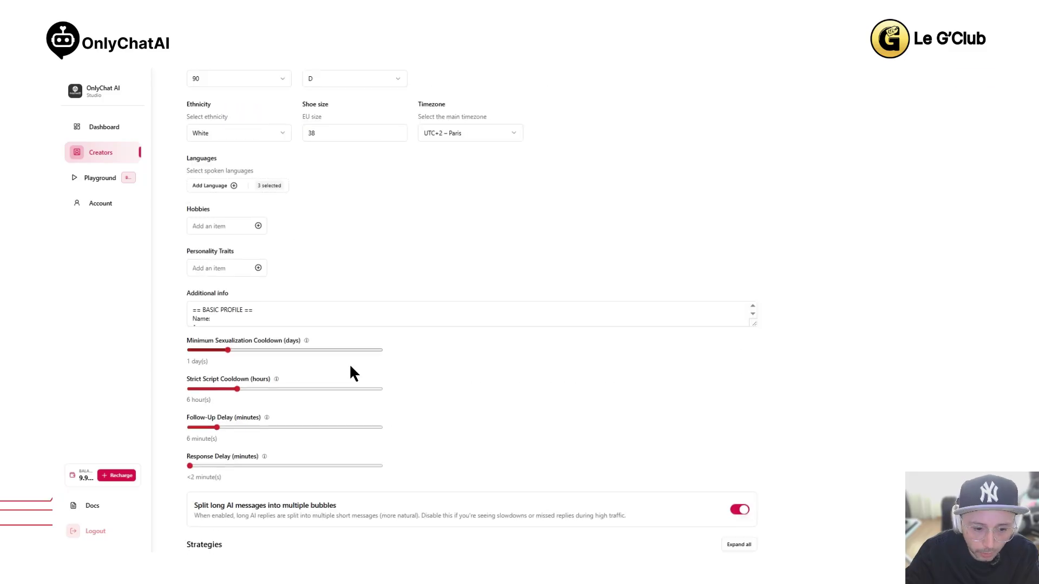
{"action": "scroll", "coordinate": [334, 340], "scroll_direction": "up", "scroll_amount": 2}
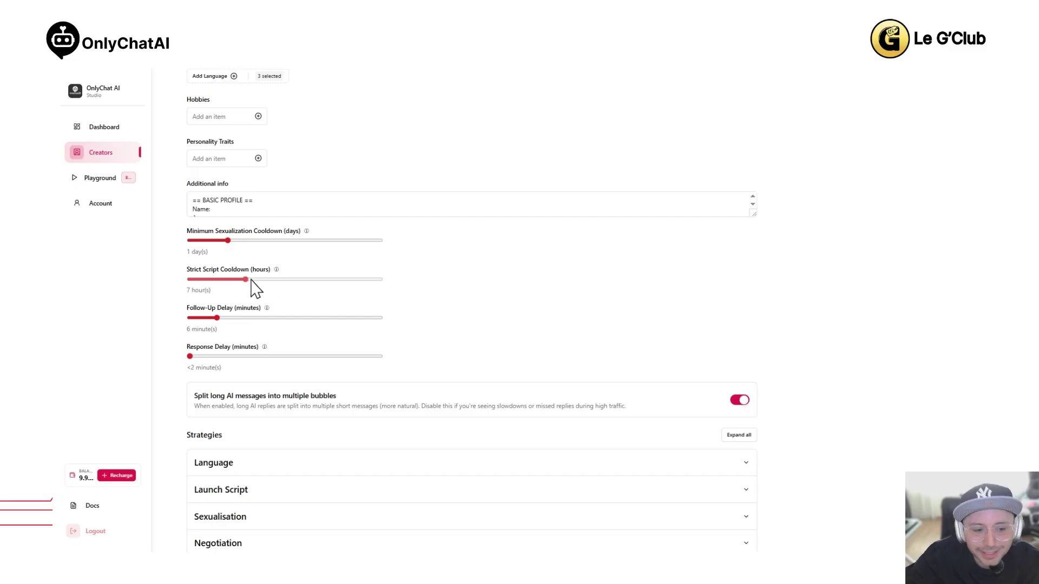
{"action": "left_click_drag", "start_coordinate": [250, 288], "coordinate": [394, 292]}
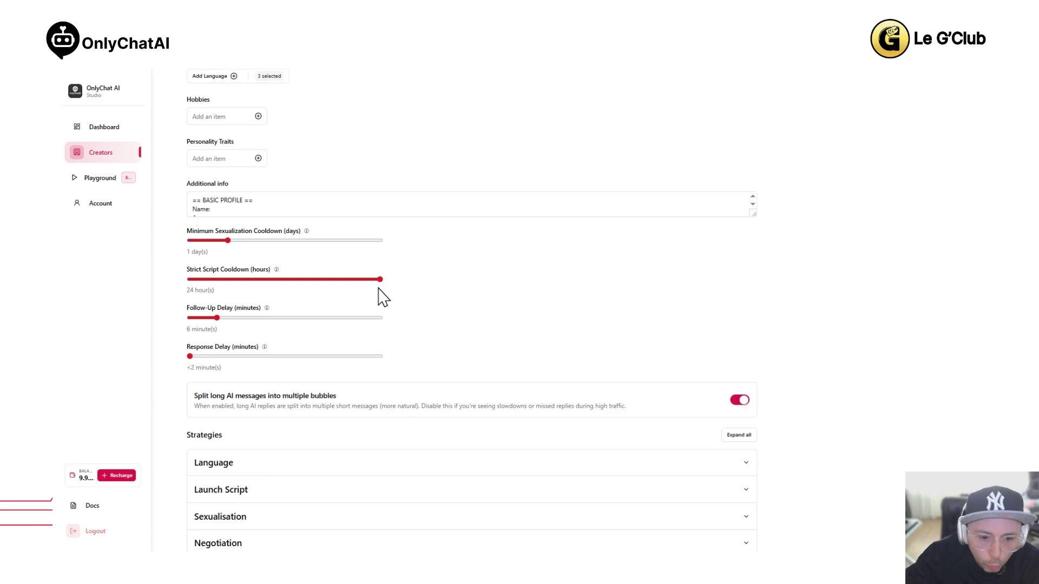
{"action": "left_click_drag", "start_coordinate": [380, 279], "coordinate": [223, 281]}
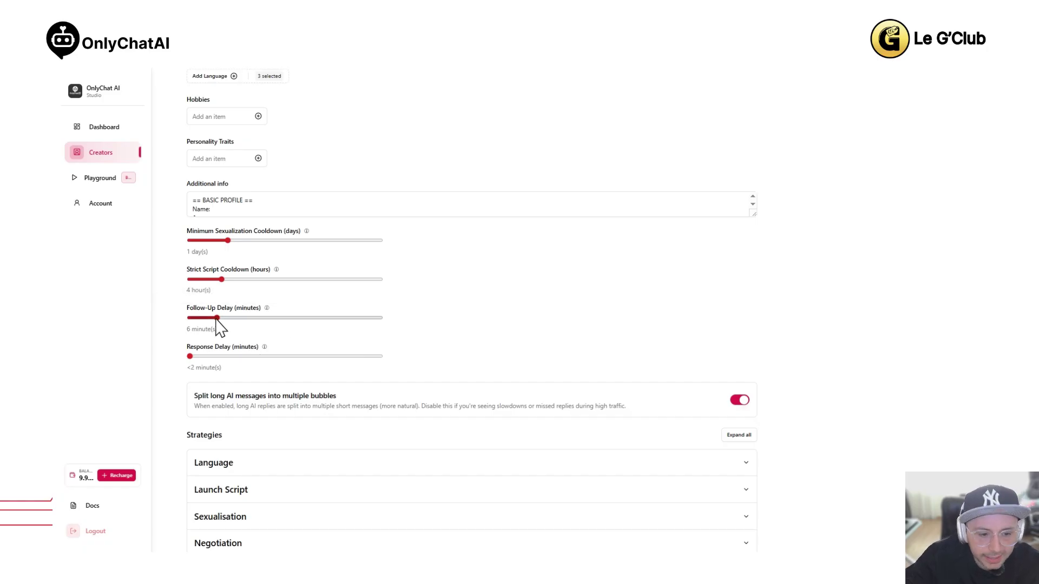
Set Follow-Up Delay to 4 minutes and return Response Delay to under 2 minutes
{"action": "mouse_move", "coordinate": [217, 317]}
{"action": "left_mouse_down"}
{"action": "mouse_move", "coordinate": [258, 320]}
{"action": "mouse_move", "coordinate": [203, 318]}
{"action": "left_mouse_up"}
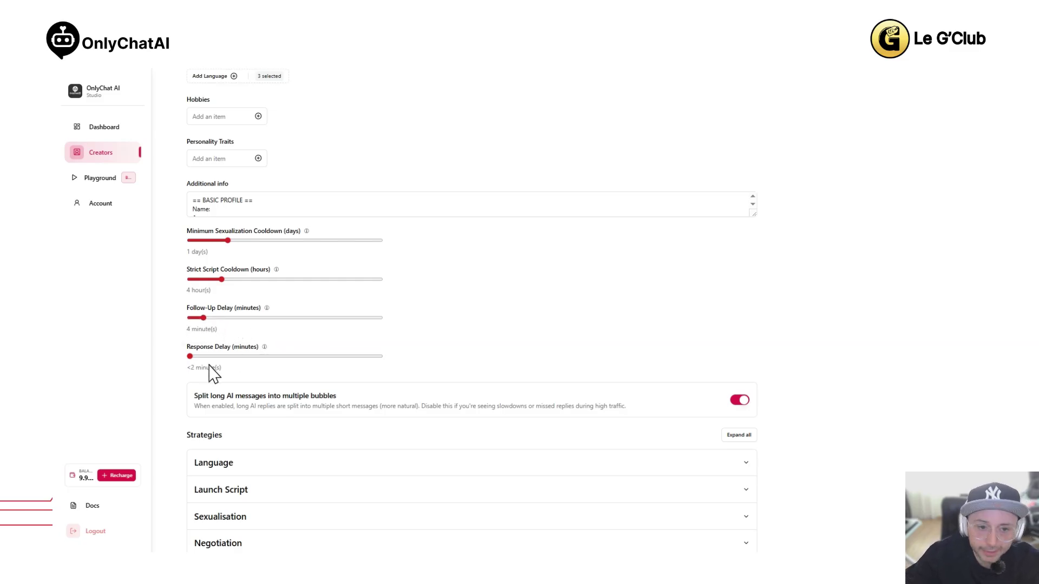
{"action": "mouse_move", "coordinate": [190, 357]}
{"action": "left_mouse_down"}
{"action": "mouse_move", "coordinate": [203, 358]}
{"action": "mouse_move", "coordinate": [191, 361]}
{"action": "left_mouse_up"}
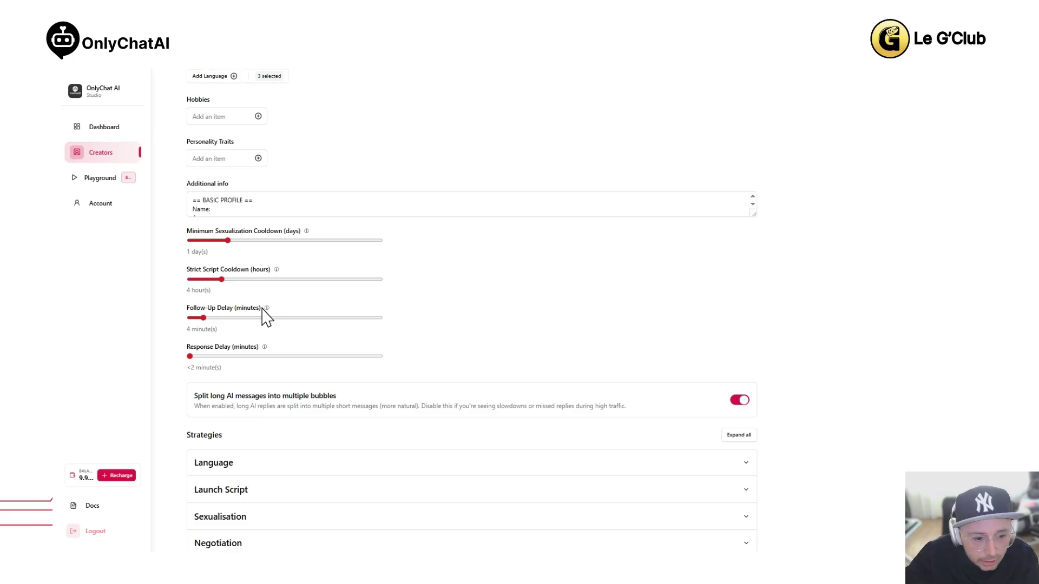
{"action": "left_click", "coordinate": [204, 356]}
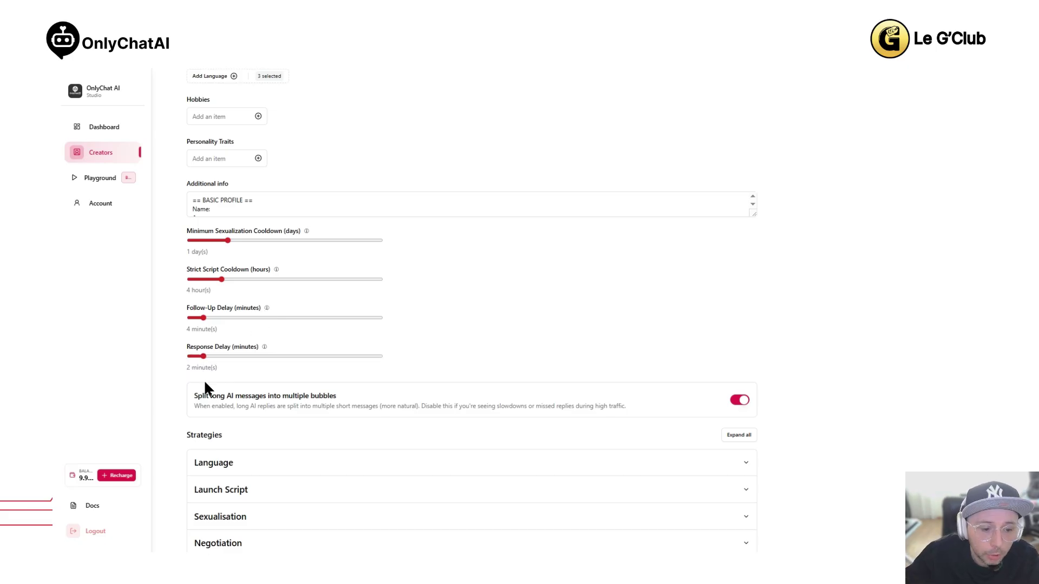
{"action": "left_click_drag", "start_coordinate": [204, 382], "coordinate": [251, 380]}
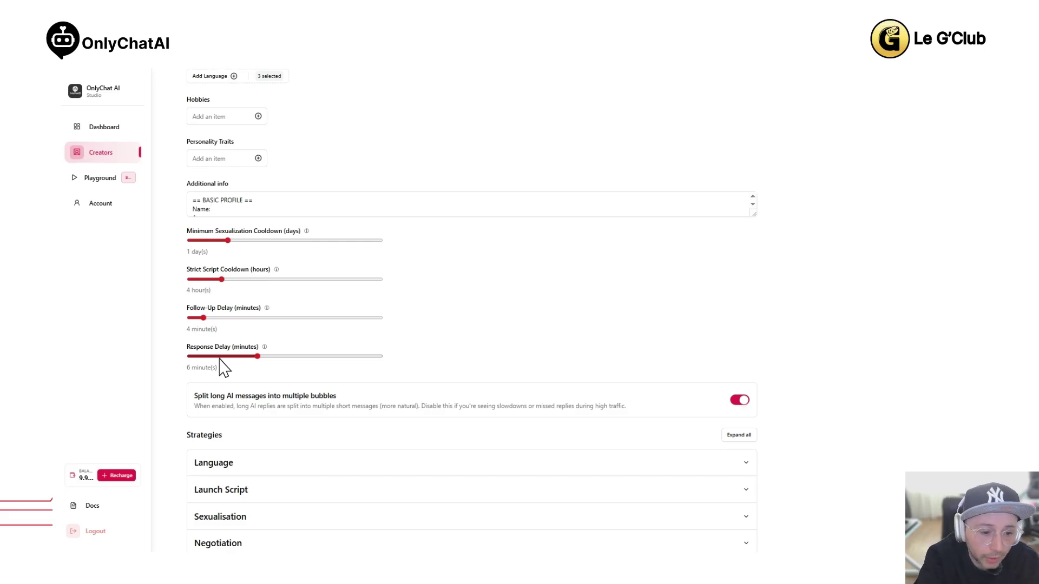
{"action": "left_click_drag", "start_coordinate": [223, 366], "coordinate": [181, 364]}
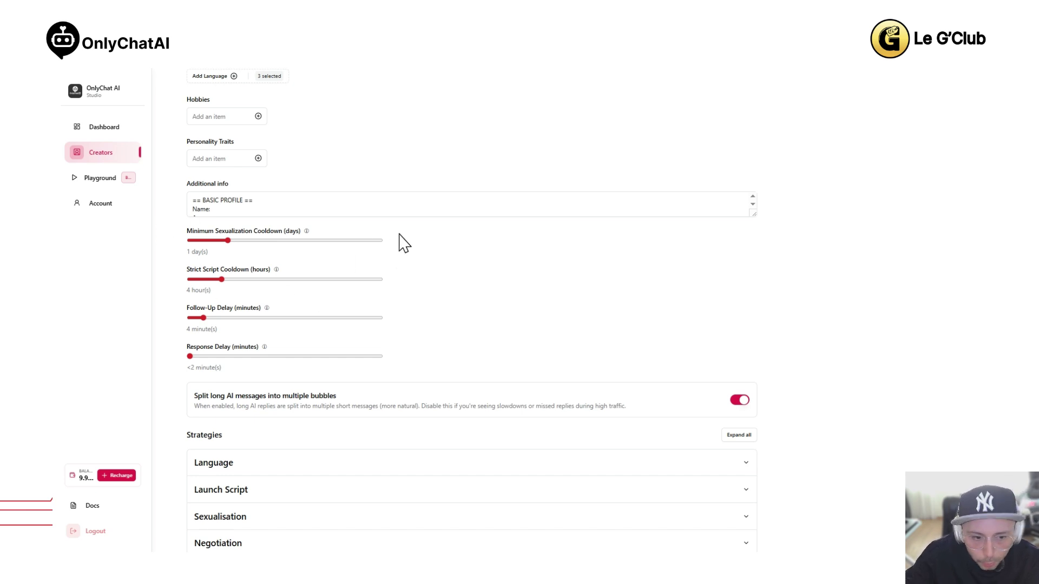
Settle Strict Script Cooldown at 7 hours and lengthen Follow-Up Delay to 9 minutes
{"action": "triple_click", "coordinate": [257, 231]}
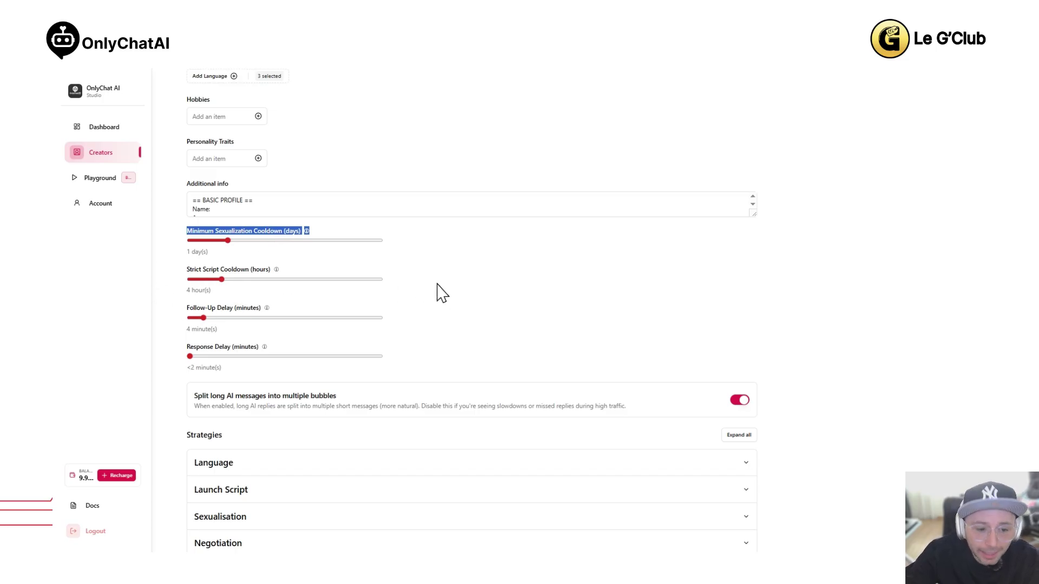
{"action": "left_click", "coordinate": [189, 280]}
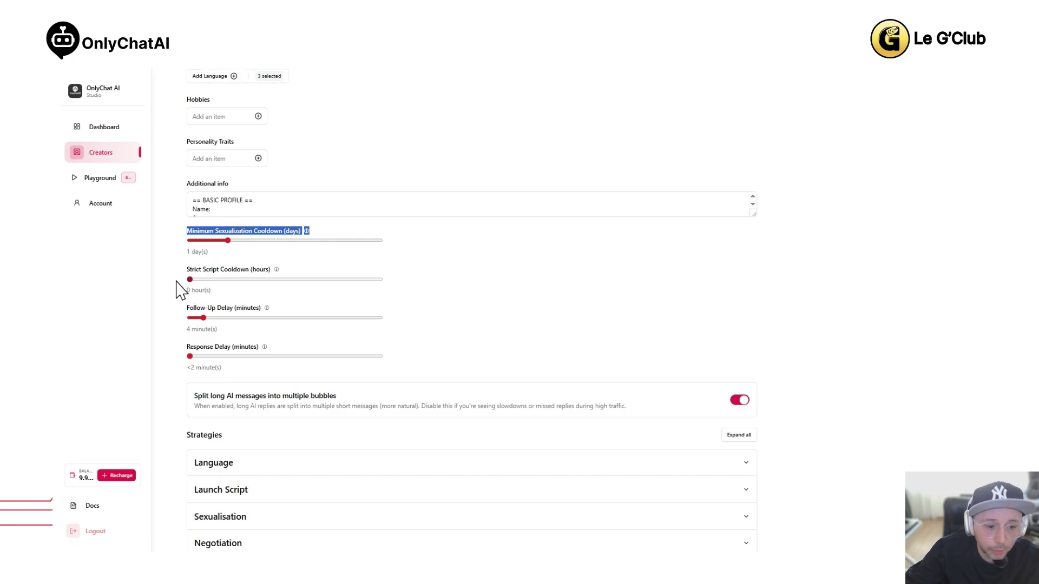
{"action": "left_click_drag", "start_coordinate": [192, 281], "coordinate": [297, 326]}
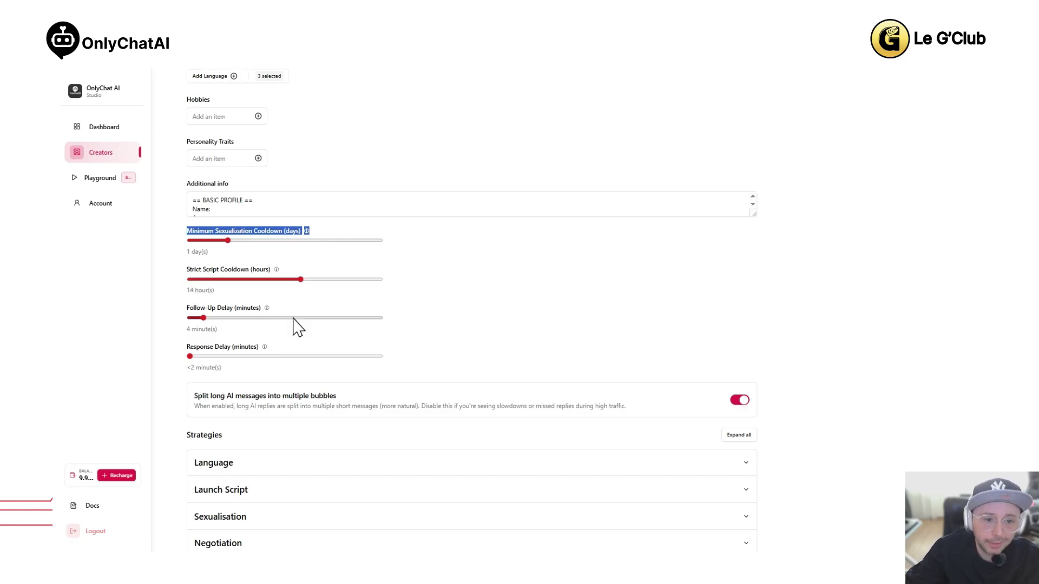
{"action": "left_click", "coordinate": [234, 293]}
{"action": "left_click_drag", "start_coordinate": [230, 282], "coordinate": [246, 287]}
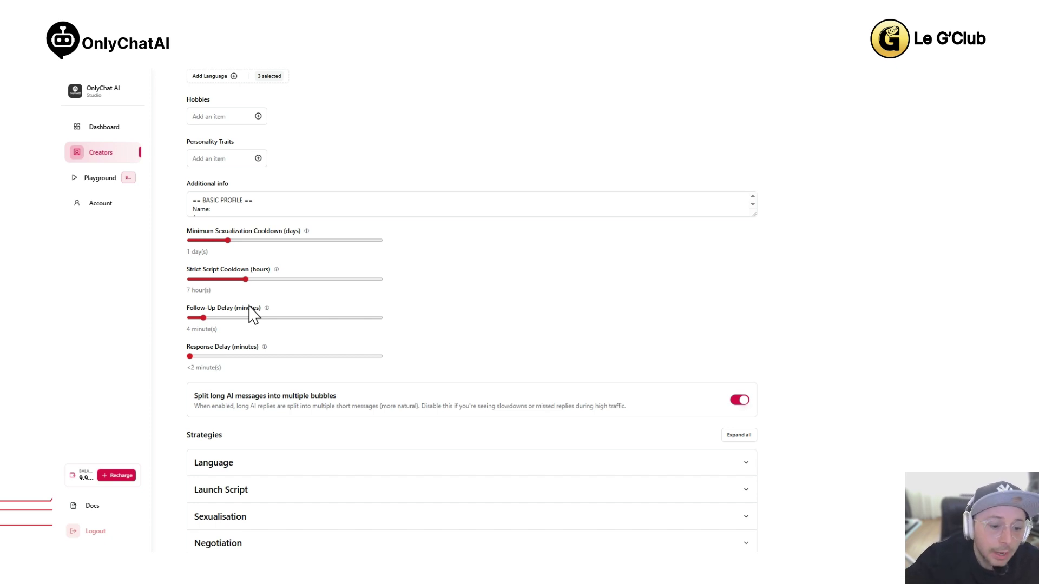
{"action": "left_click_drag", "start_coordinate": [204, 331], "coordinate": [237, 325]}
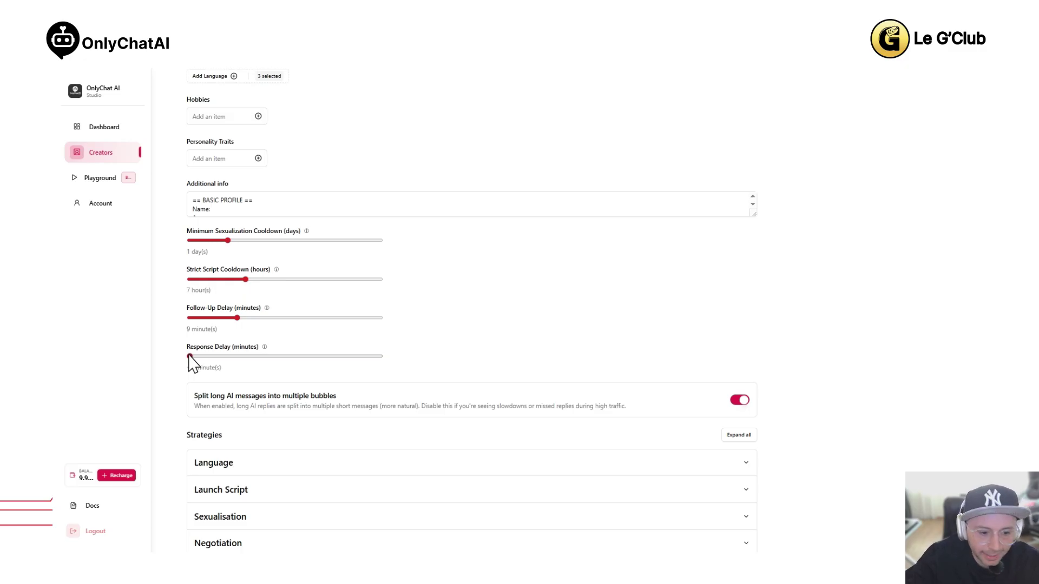
Open Script Douche, version 2 from the Scripts list, read through its steps, then go back
{"action": "scroll", "coordinate": [435, 319], "scroll_direction": "up", "scroll_amount": 7}
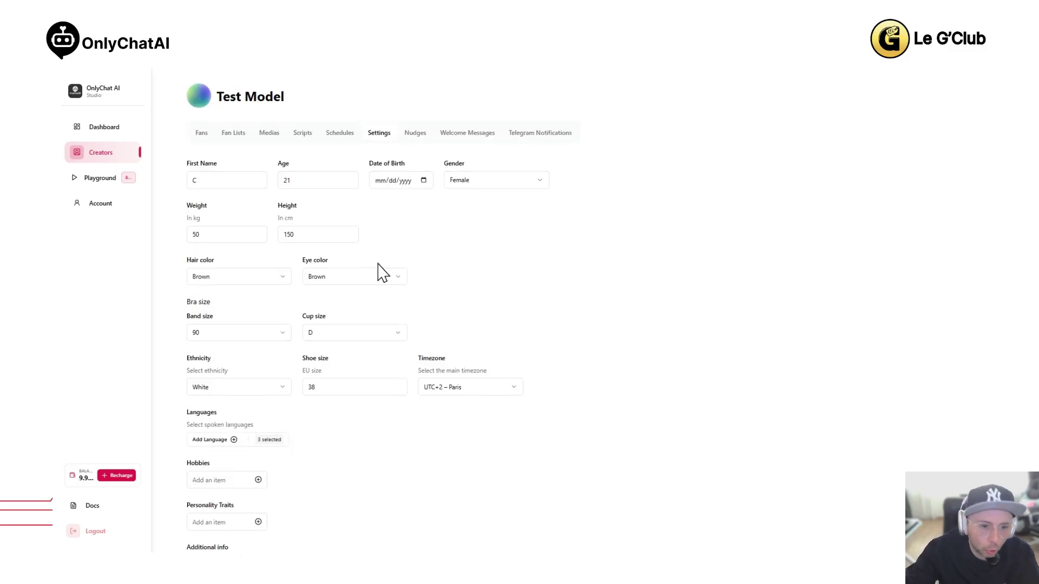
{"action": "left_click", "coordinate": [304, 162]}
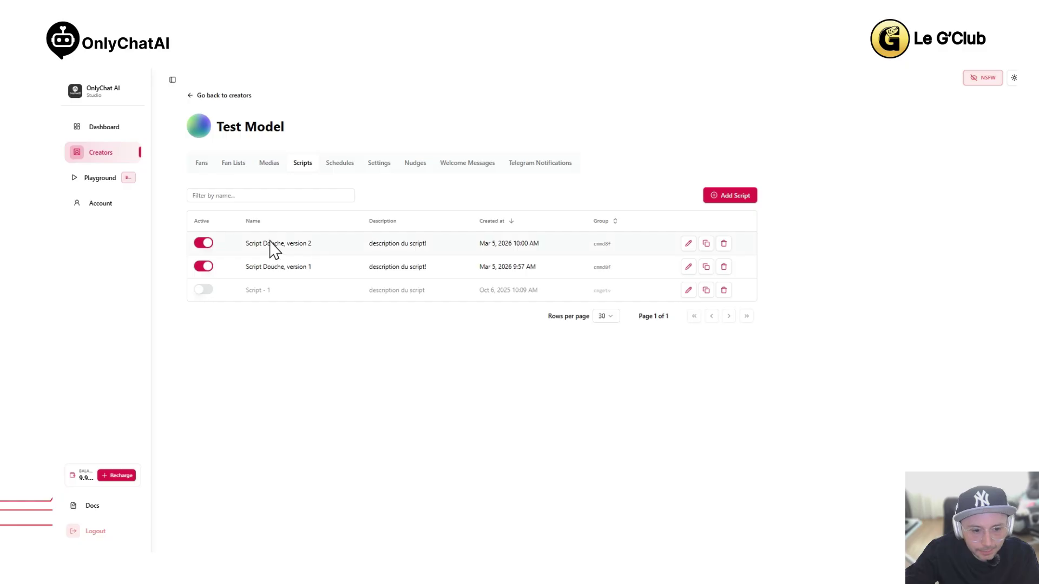
{"action": "left_click", "coordinate": [689, 244]}
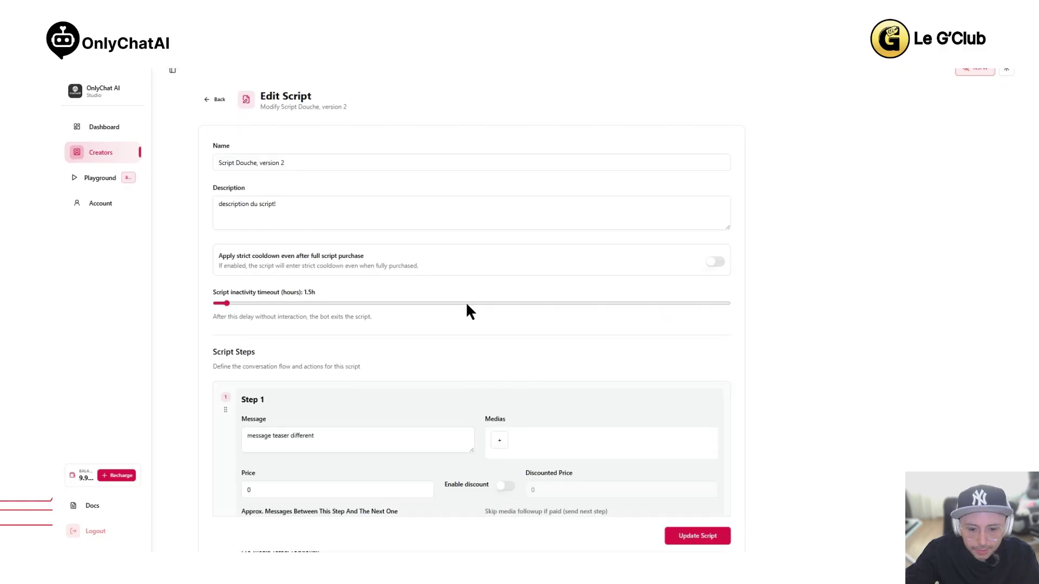
{"action": "scroll", "coordinate": [568, 297], "scroll_direction": "down", "scroll_amount": 4}
{"action": "scroll", "coordinate": [672, 285], "scroll_direction": "down", "scroll_amount": 5}
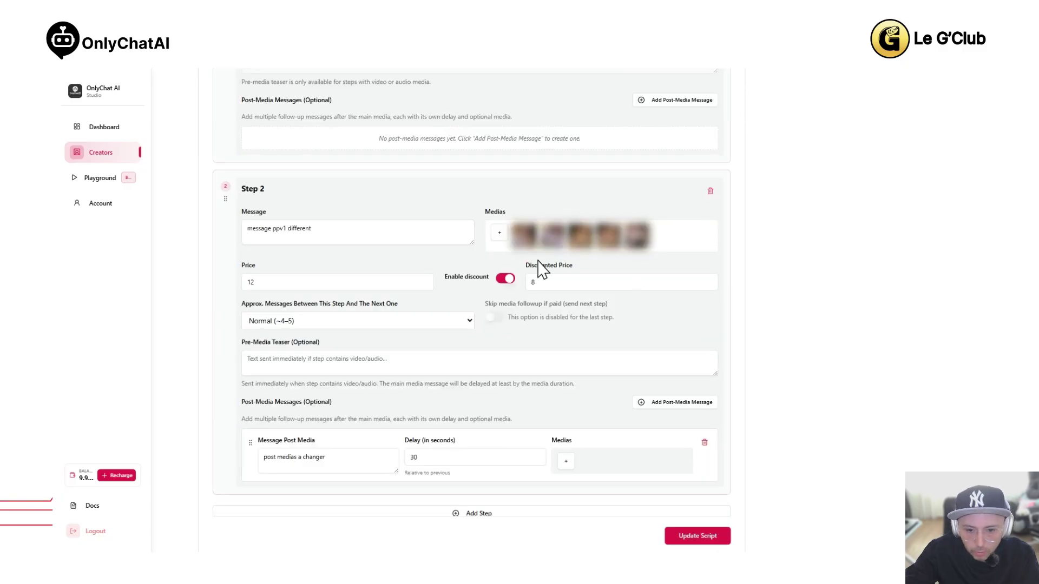
{"action": "mouse_move", "coordinate": [576, 245]}
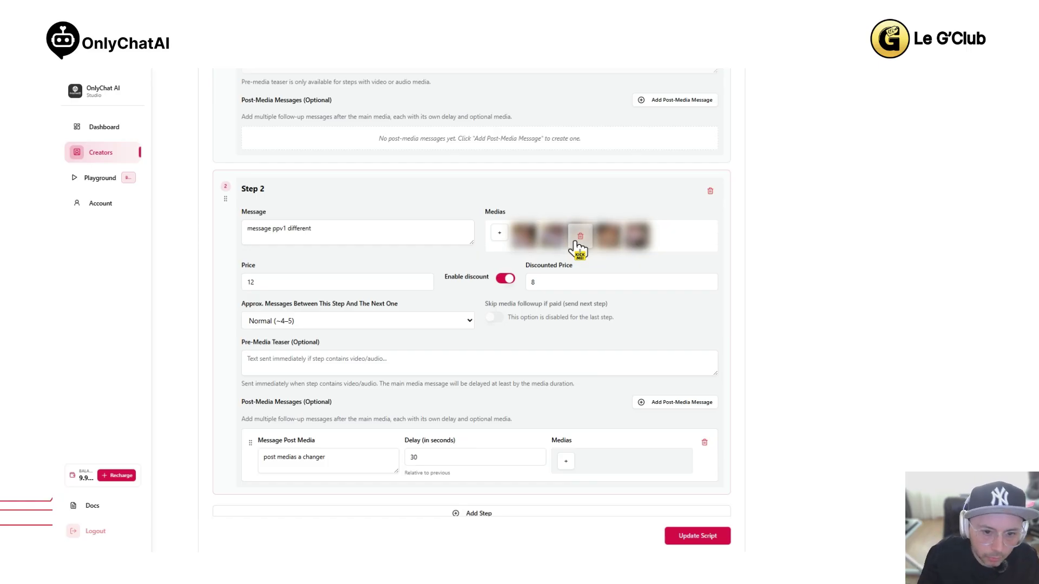
{"action": "scroll", "coordinate": [575, 246], "scroll_direction": "up", "scroll_amount": 3}
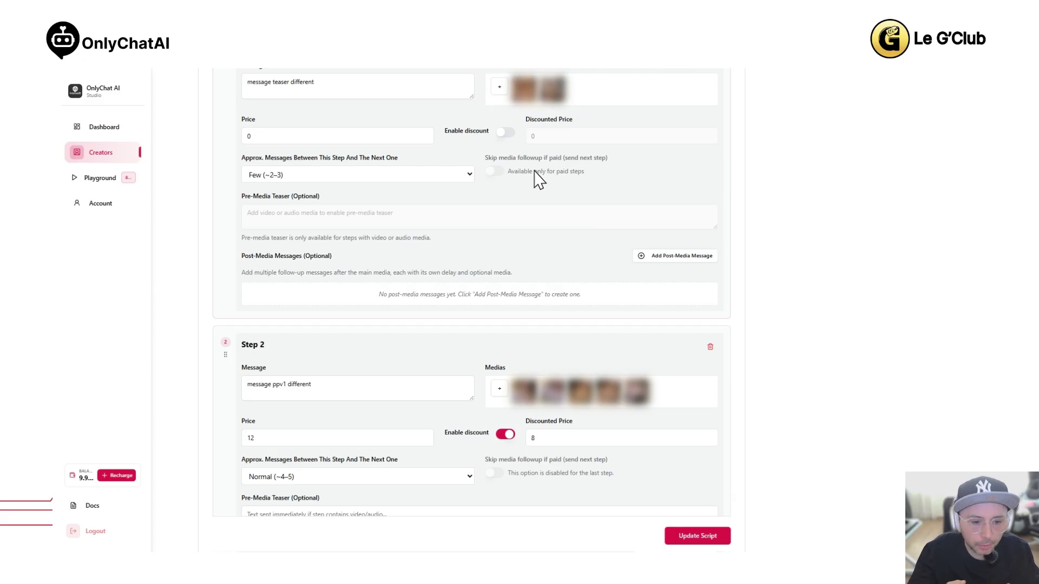
{"action": "scroll", "coordinate": [517, 225], "scroll_direction": "up", "scroll_amount": 5}
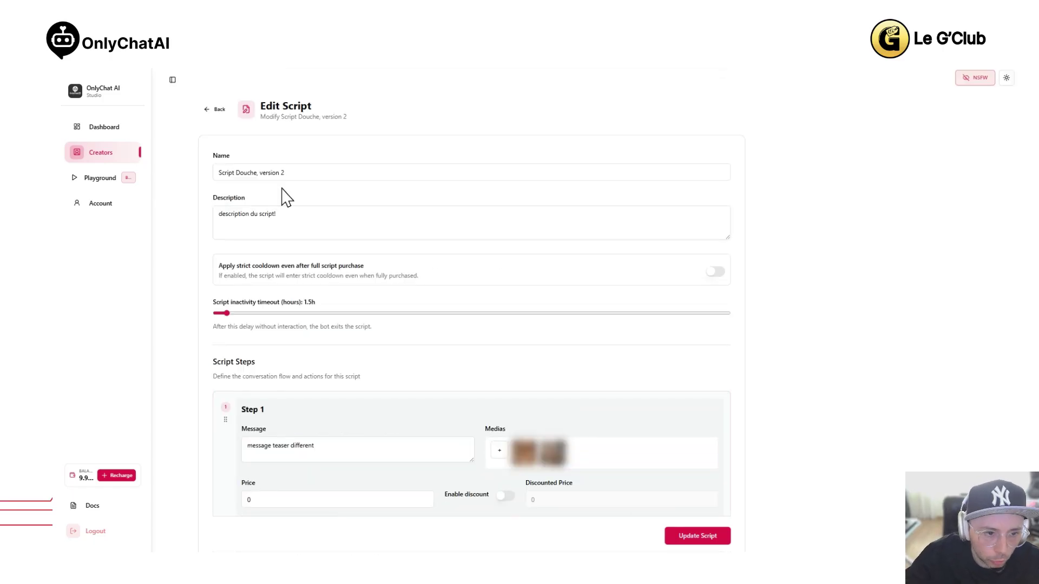
{"action": "left_click", "coordinate": [217, 113]}
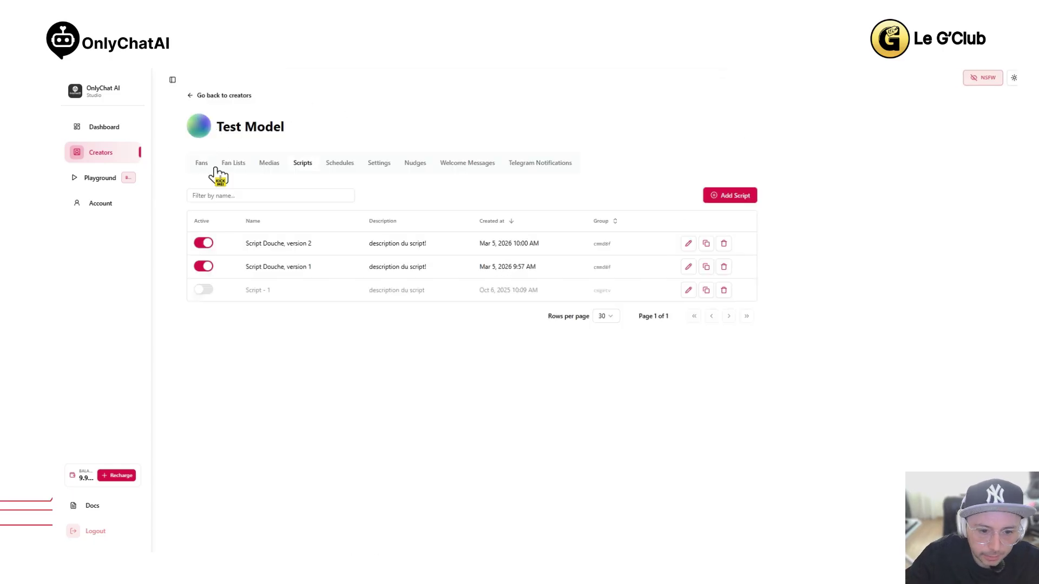
{"action": "left_click", "coordinate": [339, 163]}
Switch off the 'Split long AI messages into multiple bubbles' toggle in Test Model's Settings
{"action": "left_click", "coordinate": [379, 163]}
{"action": "scroll", "coordinate": [436, 246], "scroll_direction": "down", "scroll_amount": 8}
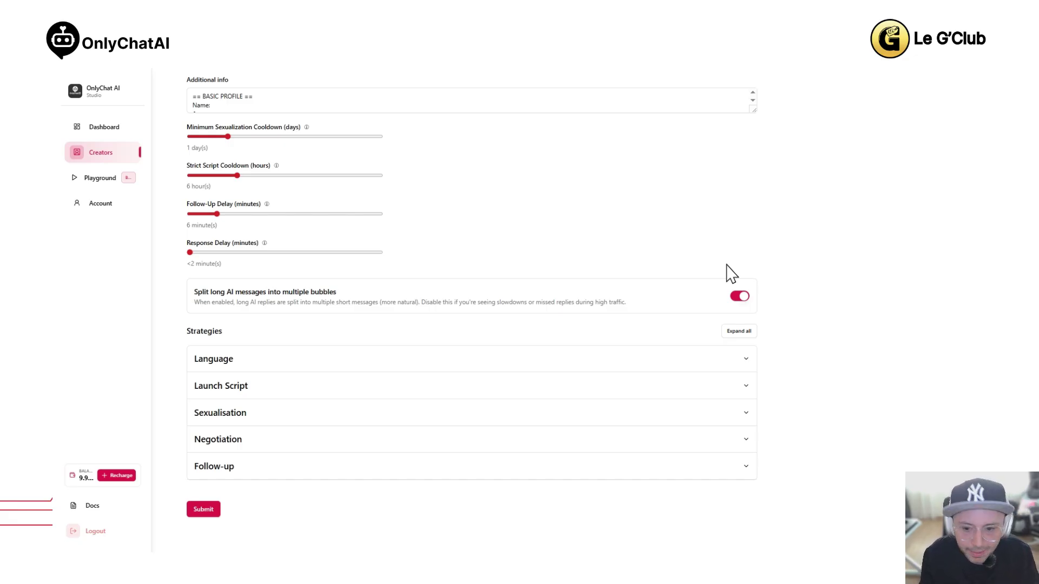
{"action": "left_click", "coordinate": [740, 296]}
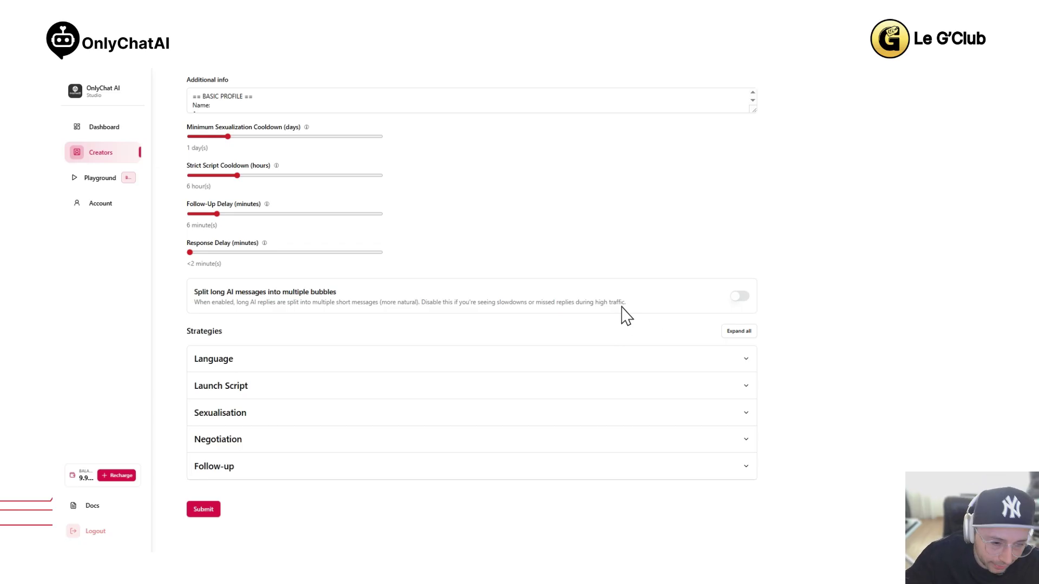
{"action": "scroll", "coordinate": [479, 349], "scroll_direction": "up", "scroll_amount": 10}
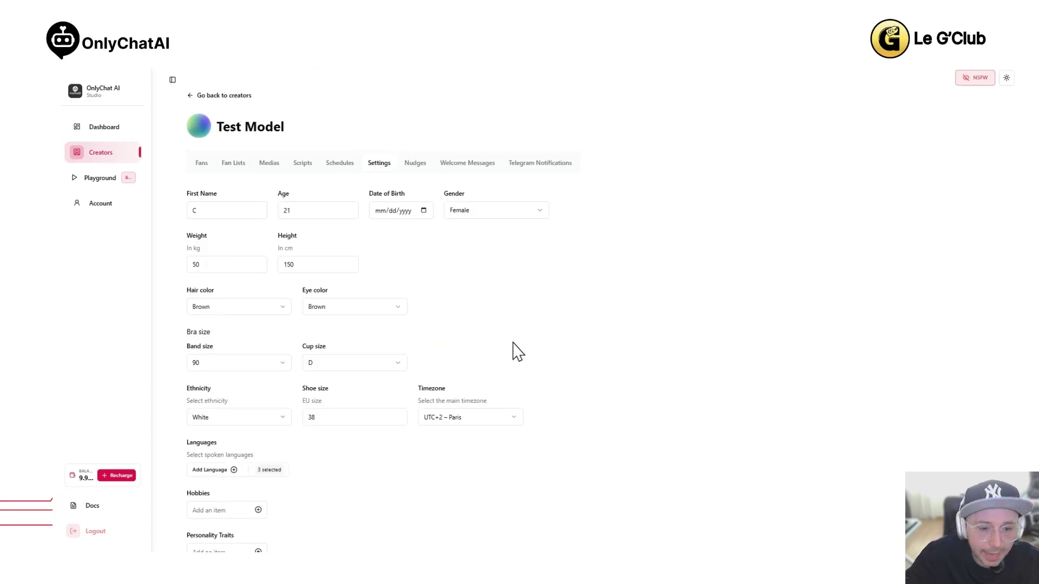
{"action": "scroll", "coordinate": [513, 349], "scroll_direction": "down", "scroll_amount": 2}
{"action": "scroll", "coordinate": [512, 349], "scroll_direction": "up", "scroll_amount": 2}
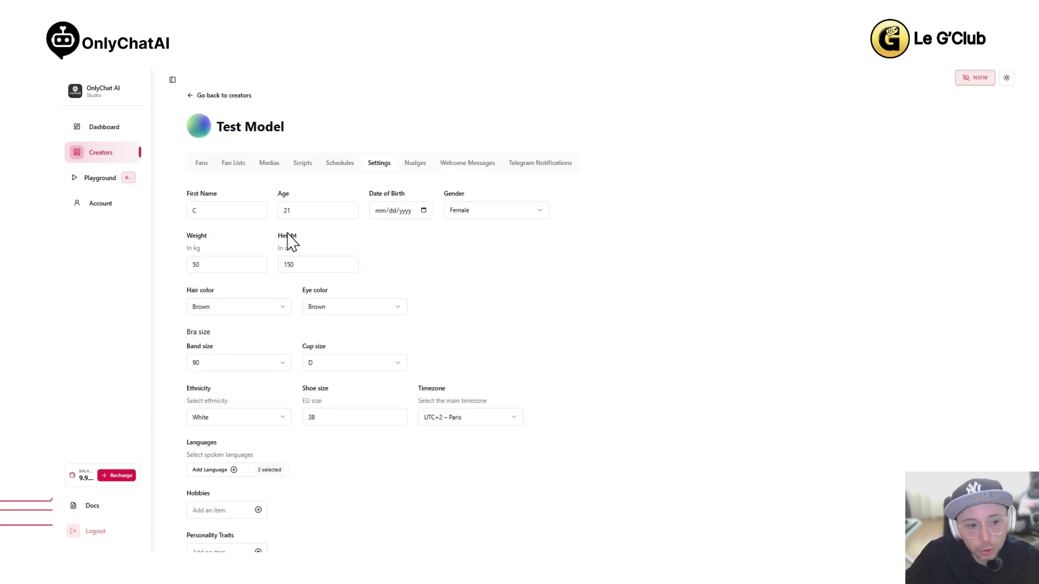
Open Test Model from the Creators table to show its Fans tab
{"action": "left_click", "coordinate": [133, 153]}
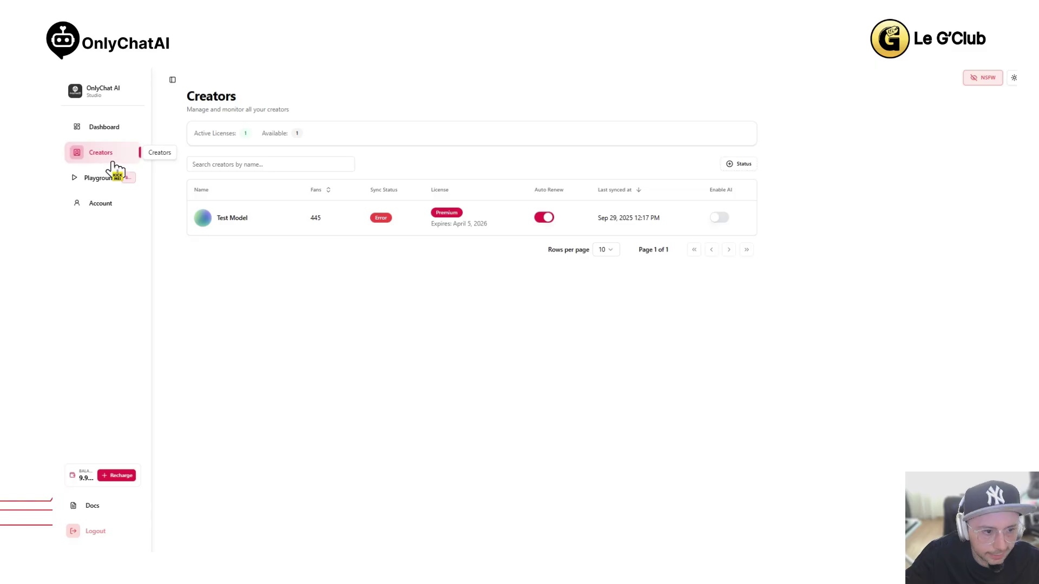
{"action": "left_click", "coordinate": [226, 221]}
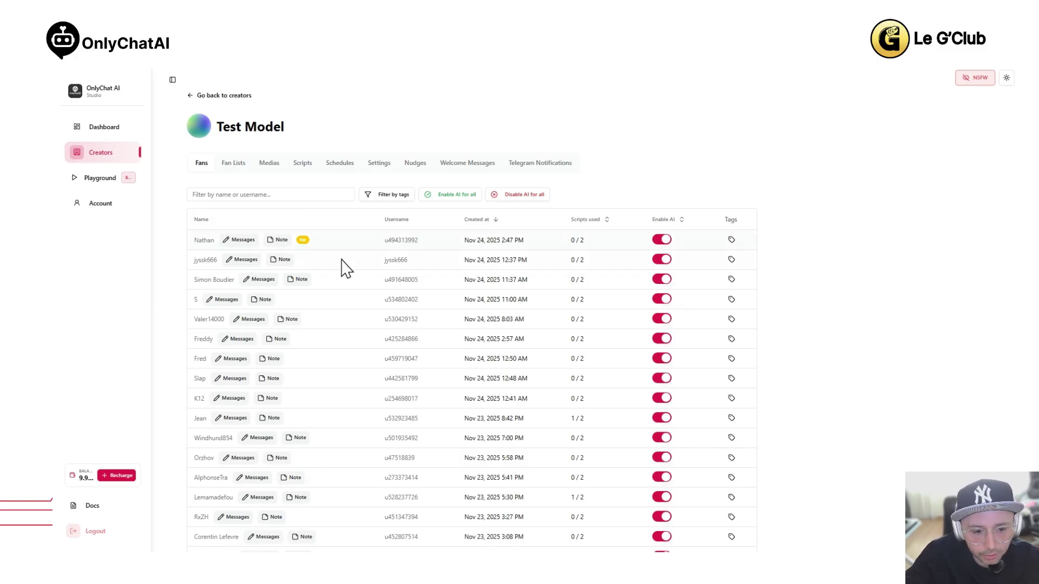
{"action": "left_click", "coordinate": [301, 281]}
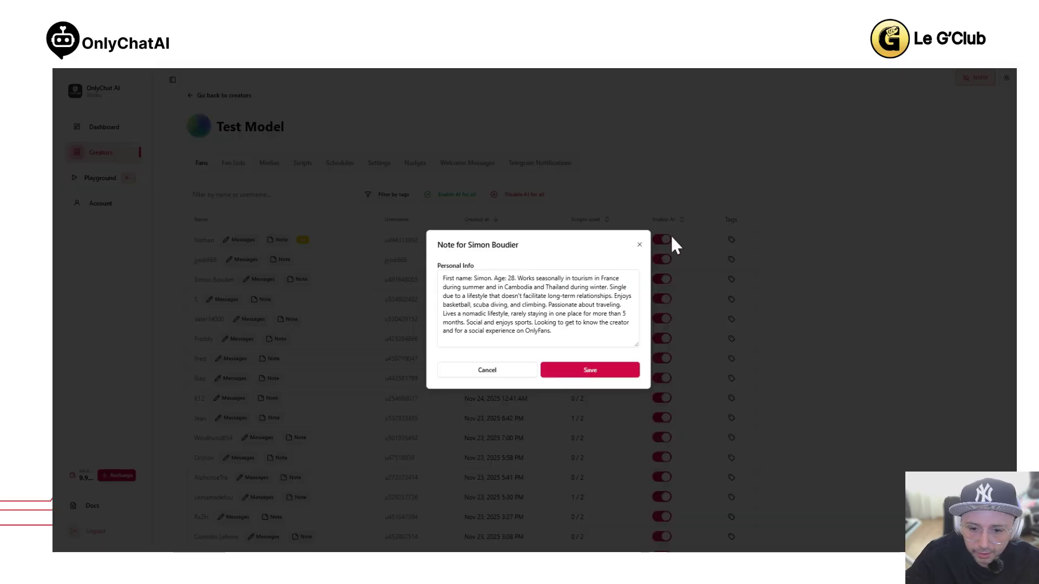
{"action": "left_click", "coordinate": [640, 247]}
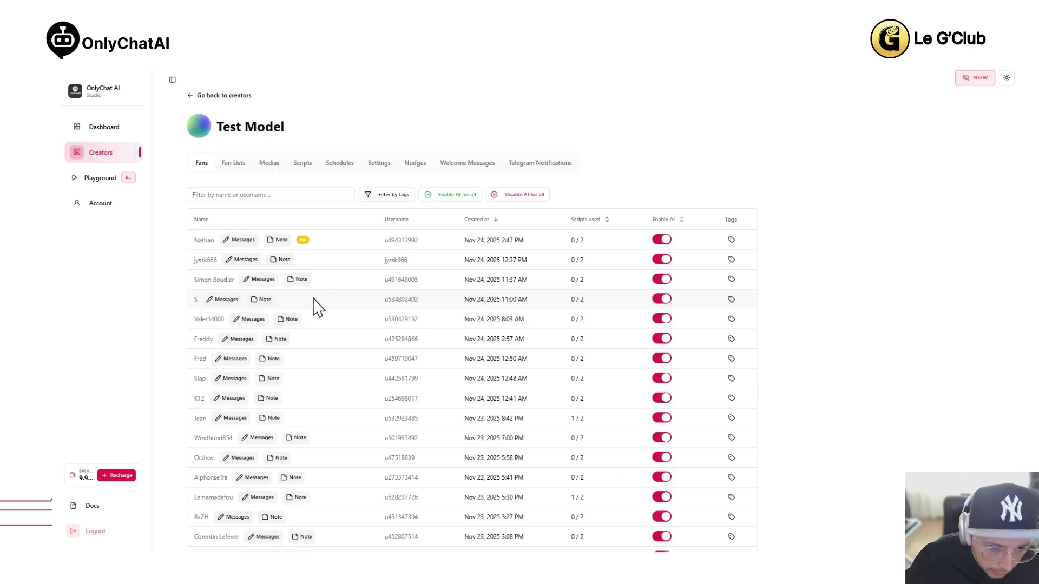
{"action": "left_click", "coordinate": [290, 319]}
{"action": "type", "text": "Valentin, 28 years old, lives in Caen, works as a delivery driver for 9 years and enjoys it, prefers delivering in the countryside, single, hobbies include music, going out with friends, and motorcycles."}
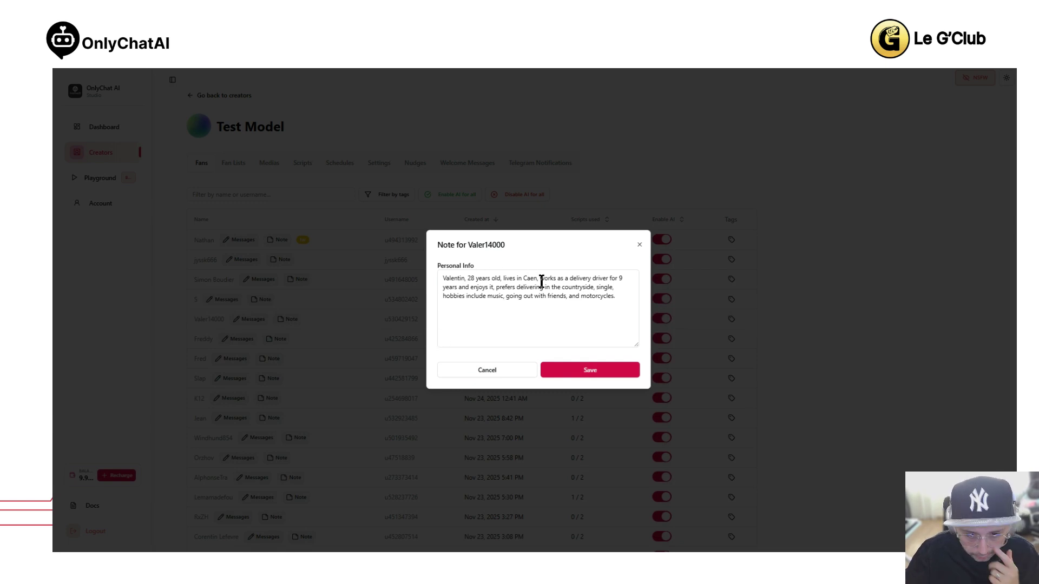
{"action": "left_click", "coordinate": [639, 245]}
{"action": "left_click", "coordinate": [271, 399]}
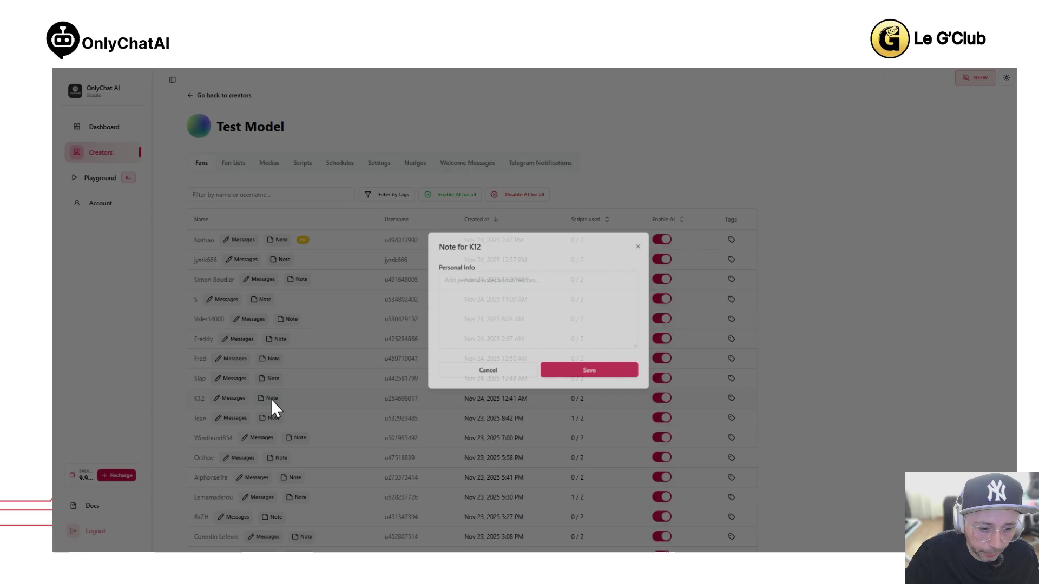
{"action": "left_click", "coordinate": [640, 244]}
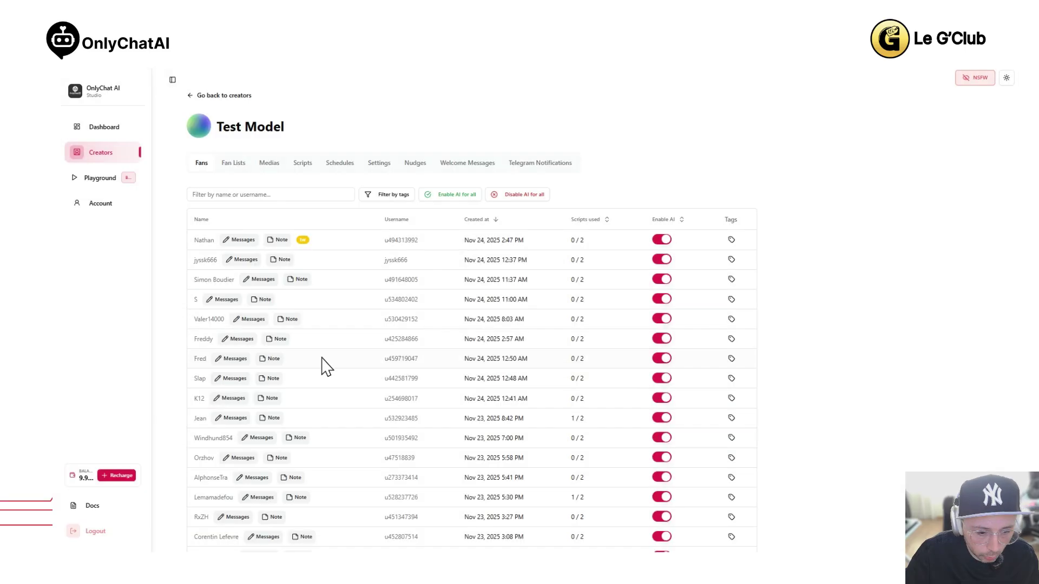
{"action": "scroll", "coordinate": [325, 364], "scroll_direction": "down", "scroll_amount": 2}
{"action": "left_click", "coordinate": [281, 355]}
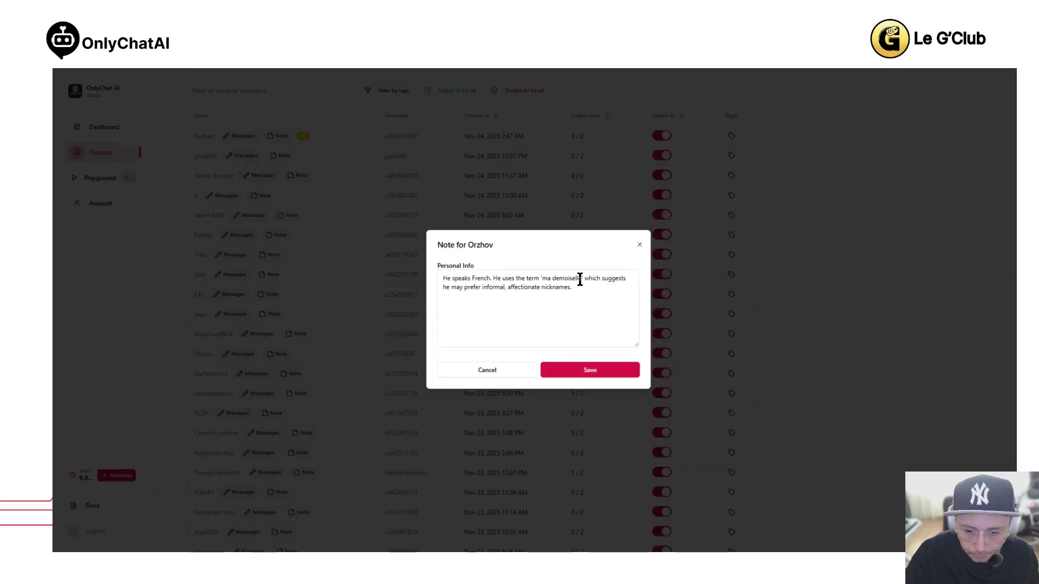
{"action": "left_click", "coordinate": [641, 246]}
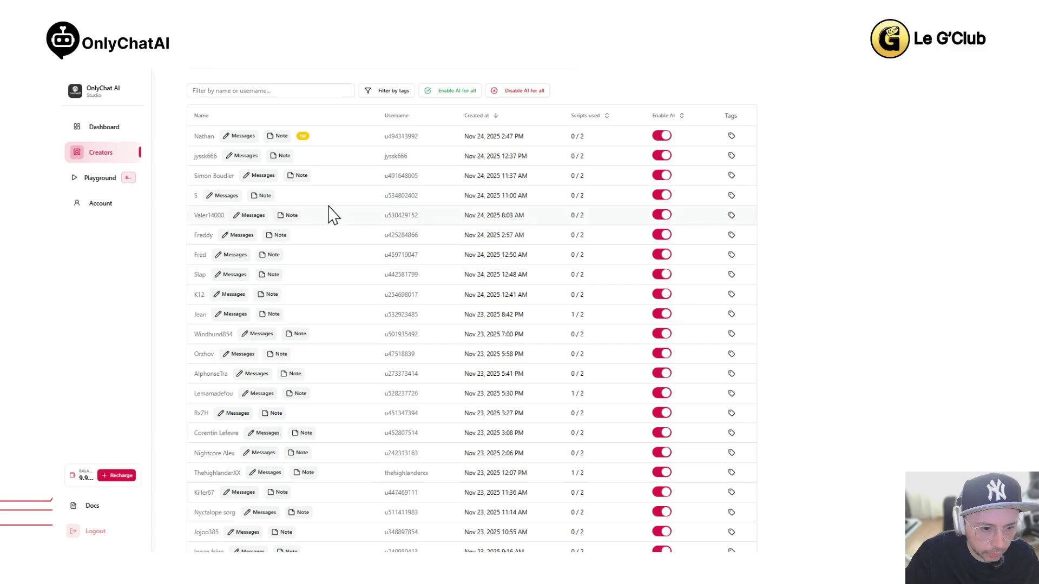
{"action": "left_click", "coordinate": [288, 215]}
{"action": "left_click", "coordinate": [271, 195]}
{"action": "left_click", "coordinate": [269, 197]}
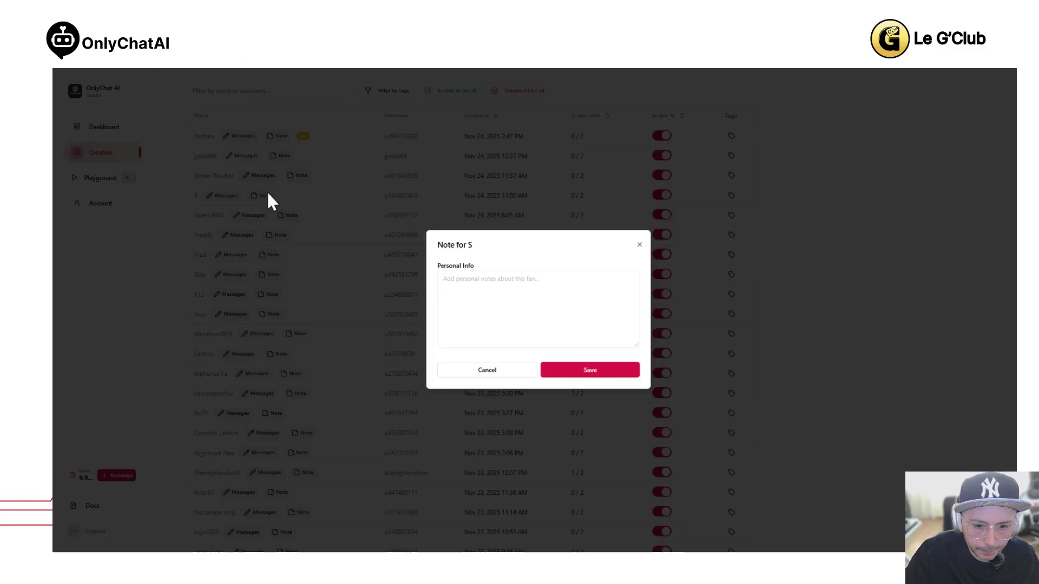
{"action": "left_click", "coordinate": [267, 198]}
{"action": "left_click", "coordinate": [297, 181]}
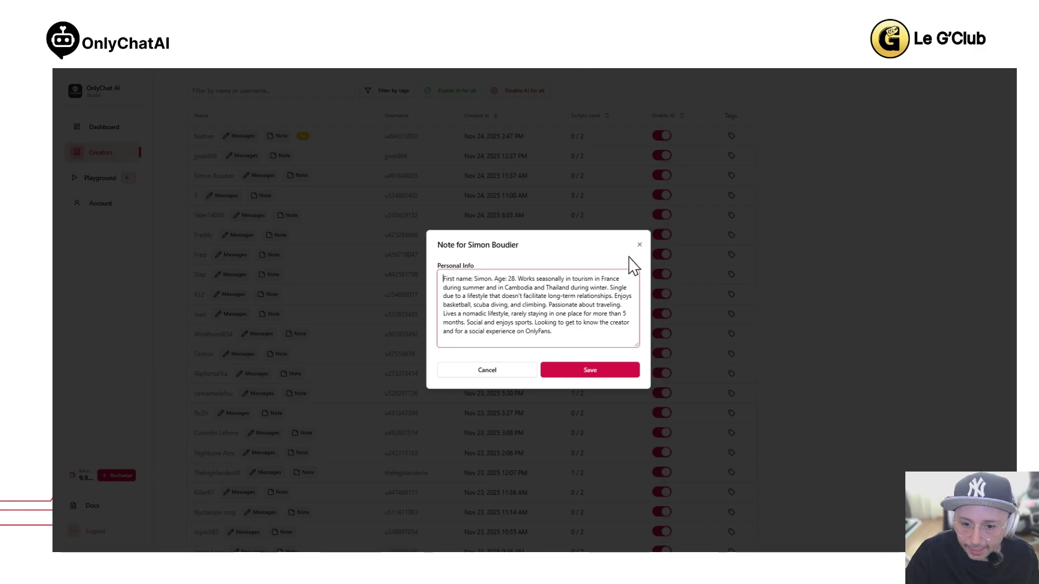
{"action": "left_click", "coordinate": [559, 331]}
{"action": "key", "text": "ctrl+a"}
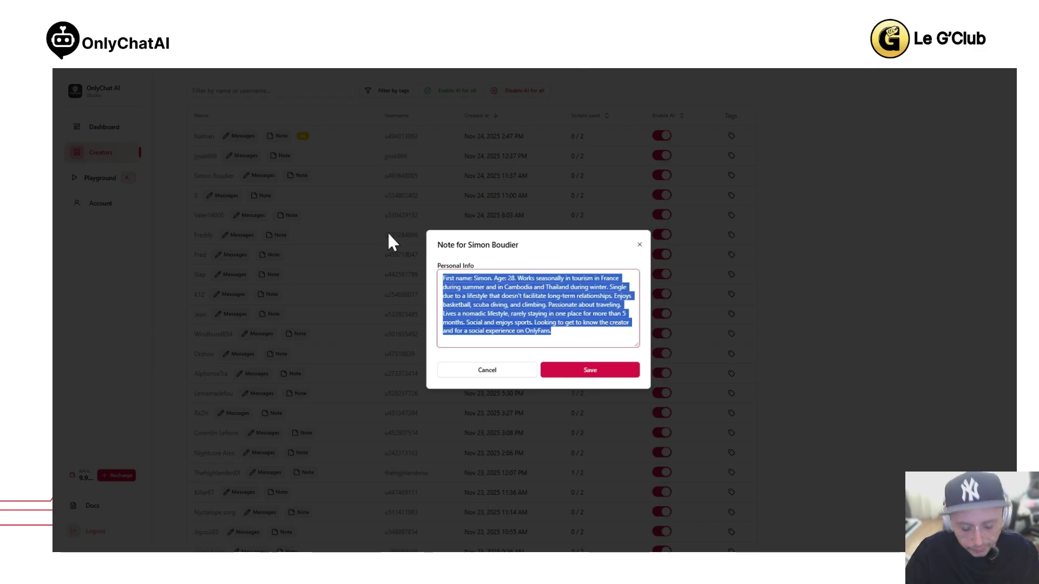
{"action": "left_click", "coordinate": [640, 244]}
{"action": "scroll", "coordinate": [509, 299], "scroll_direction": "up", "scroll_amount": 2}
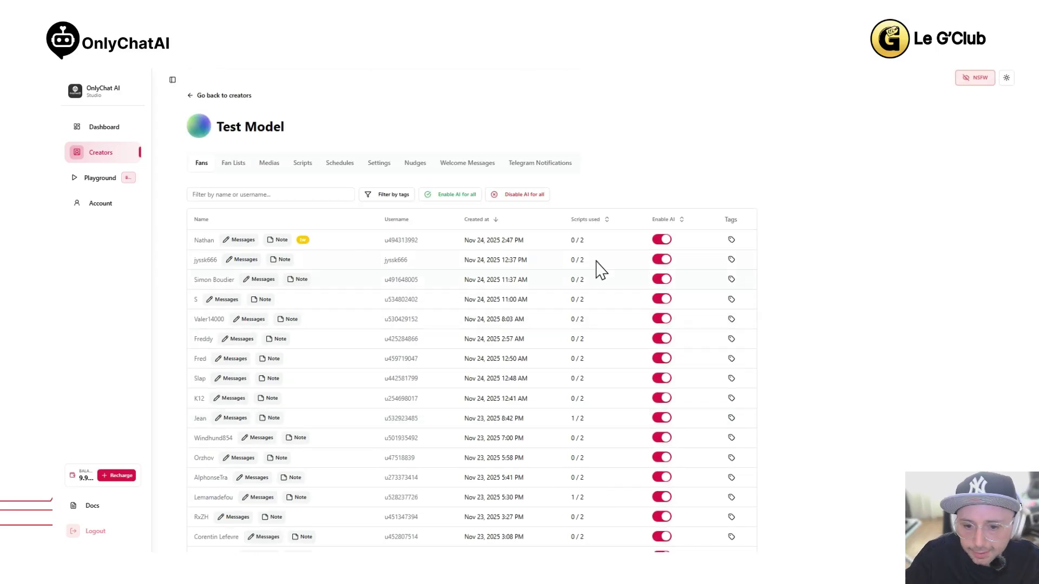
Turn AI off for the first five fans, then re-enable AI for all 11 fans
{"action": "left_click", "coordinate": [662, 241]}
{"action": "left_click", "coordinate": [662, 260]}
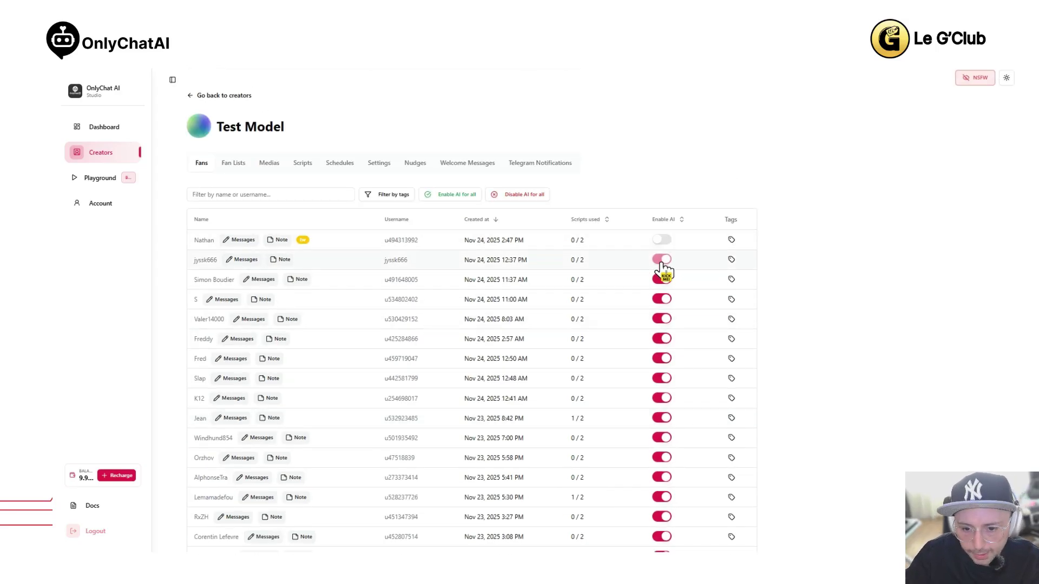
{"action": "left_click", "coordinate": [662, 280]}
{"action": "left_click", "coordinate": [662, 299]}
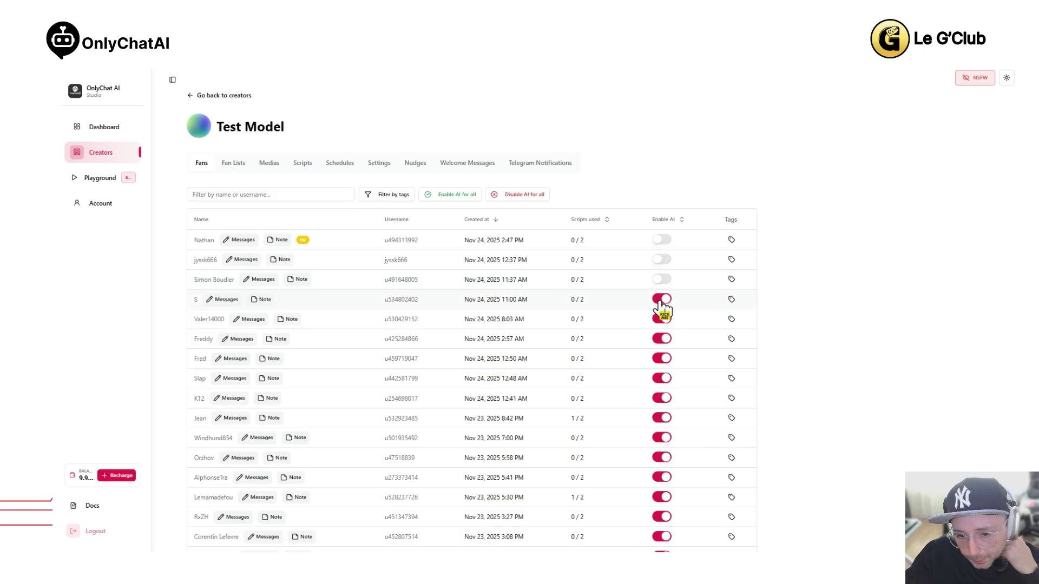
{"action": "left_click", "coordinate": [662, 320]}
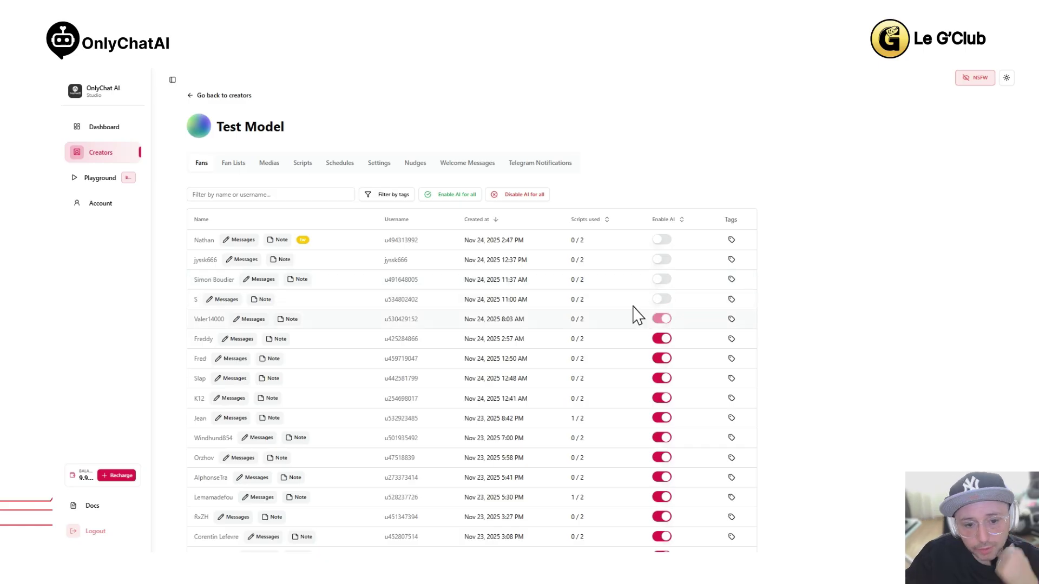
{"action": "left_click", "coordinate": [453, 196]}
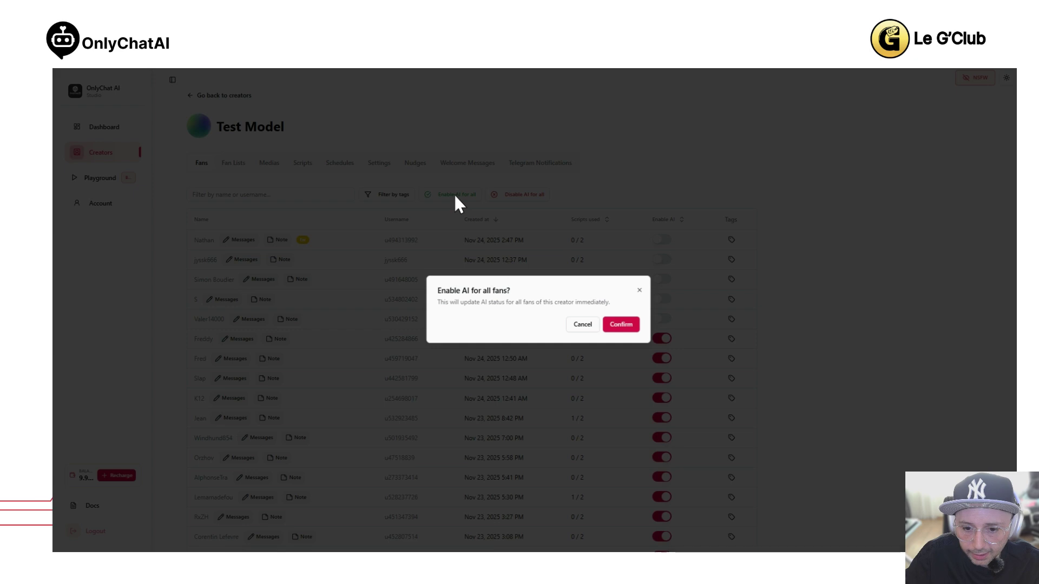
{"action": "left_click", "coordinate": [620, 325]}
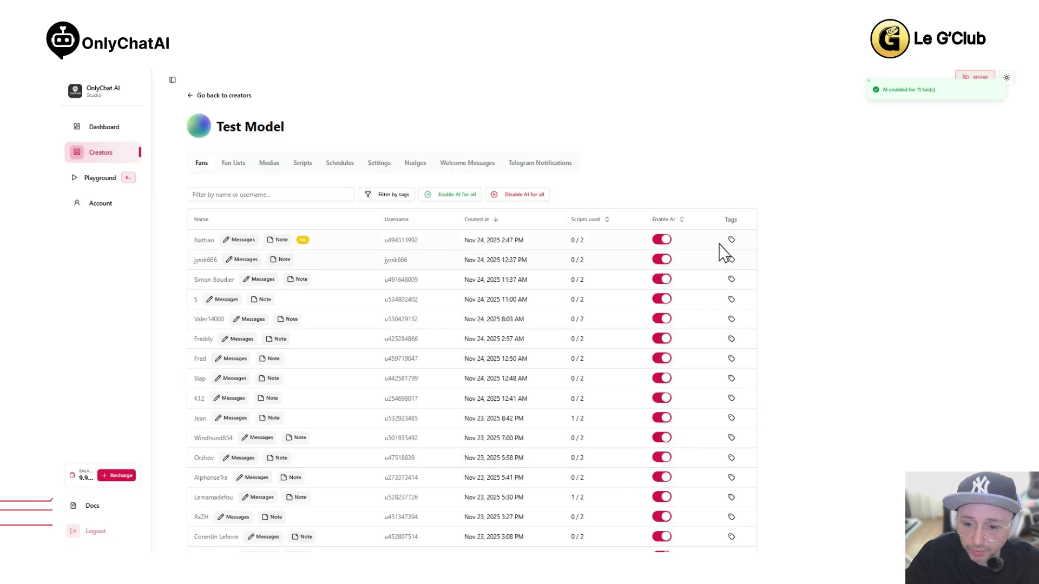
Tag the newest fan as Modérateur and switch off AI replies for that fan
{"action": "left_click", "coordinate": [733, 241]}
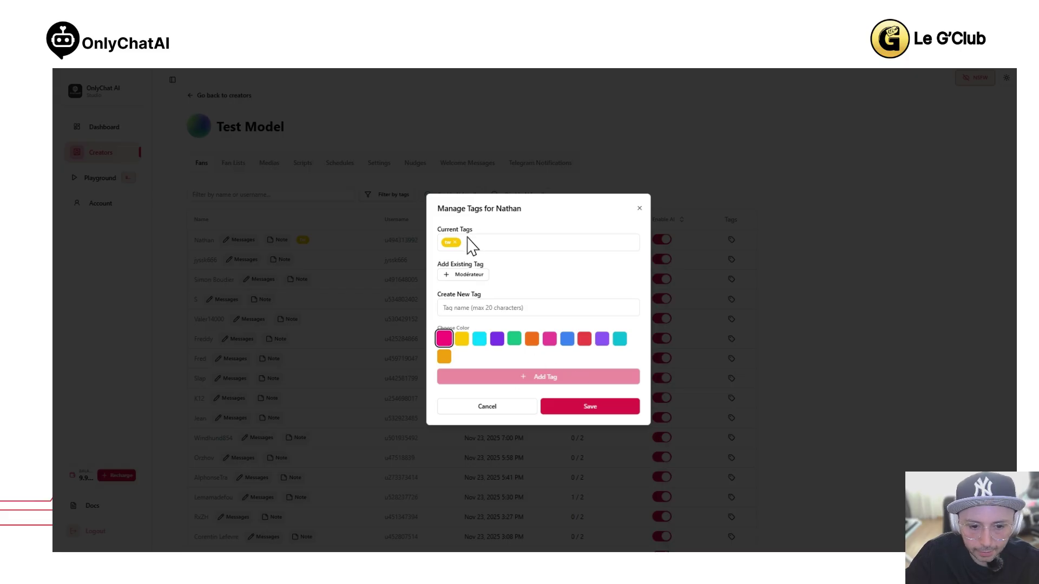
{"action": "left_click", "coordinate": [468, 276]}
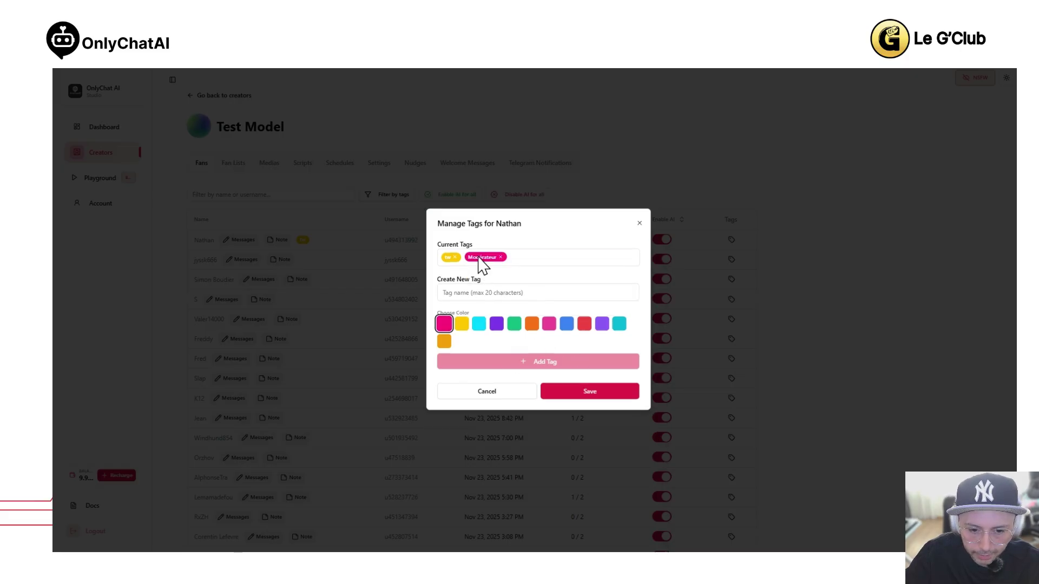
{"action": "left_click", "coordinate": [585, 394]}
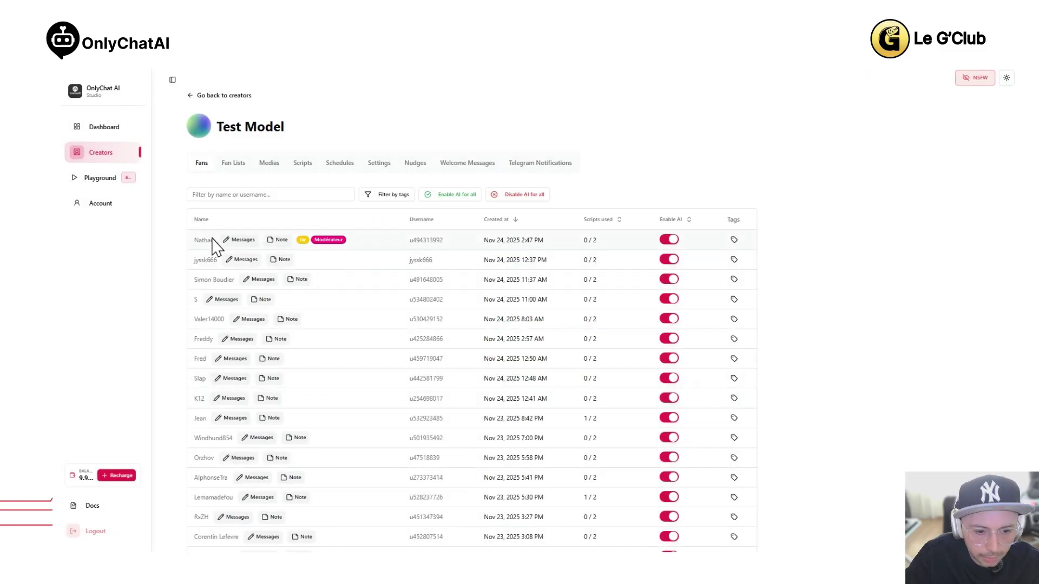
{"action": "left_click", "coordinate": [670, 241]}
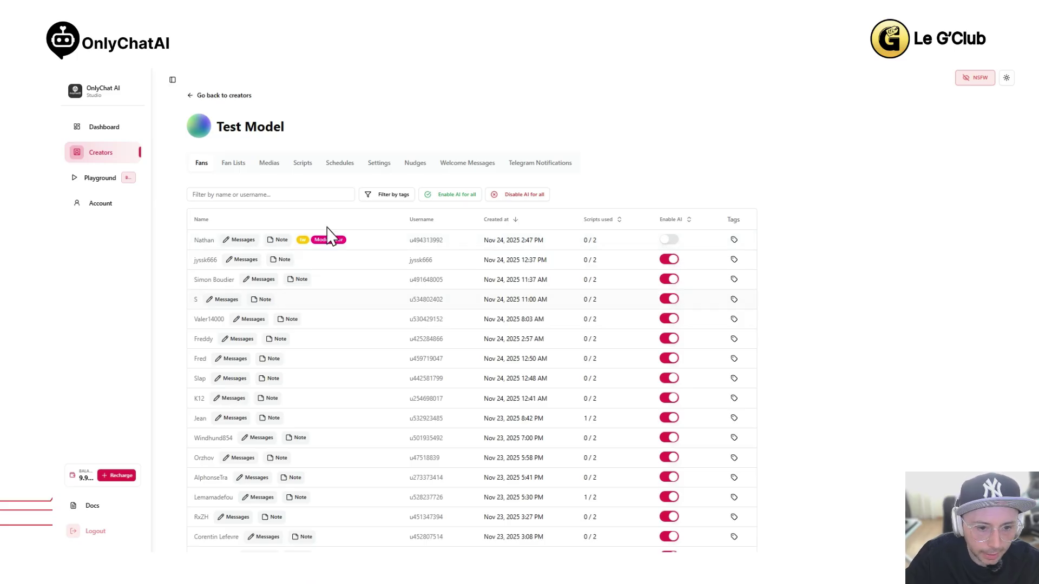
Check the fan tag filter options, then open Test Model's Nudges settings
{"action": "left_click", "coordinate": [386, 196]}
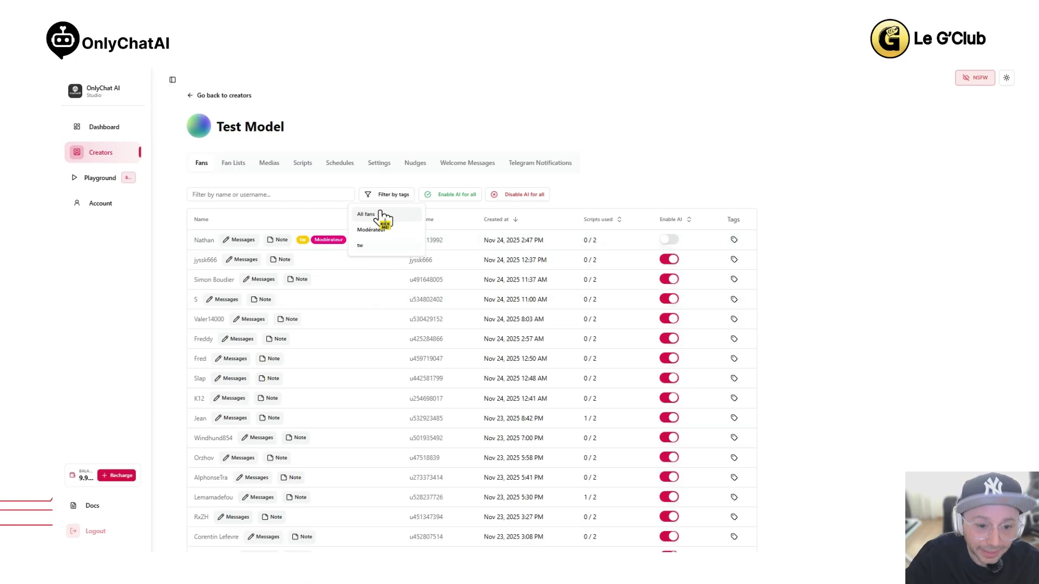
{"action": "left_click", "coordinate": [601, 206]}
{"action": "scroll", "coordinate": [297, 287], "scroll_direction": "down", "scroll_amount": 10}
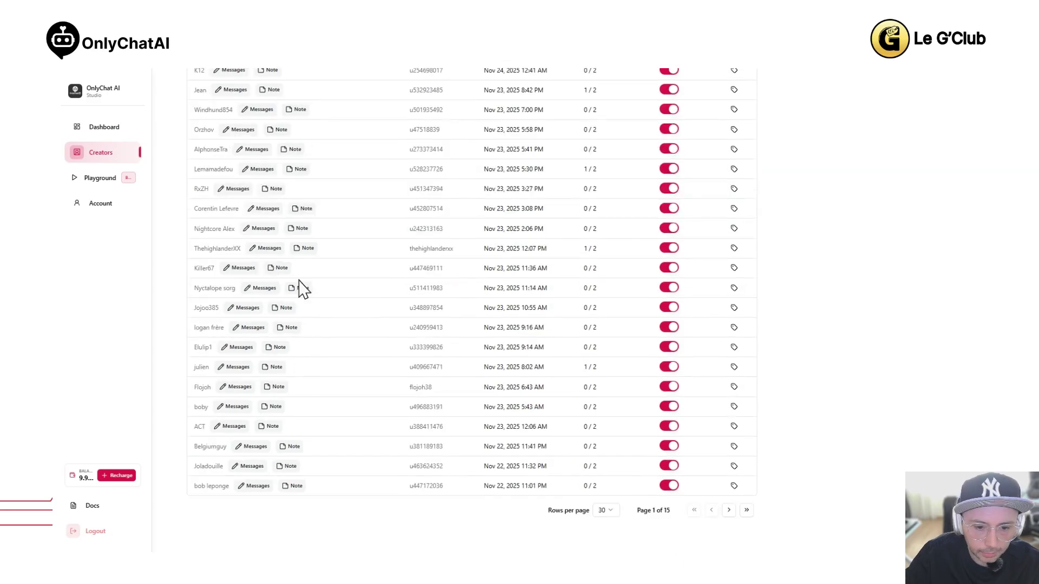
{"action": "scroll", "coordinate": [308, 280], "scroll_direction": "up", "scroll_amount": 10}
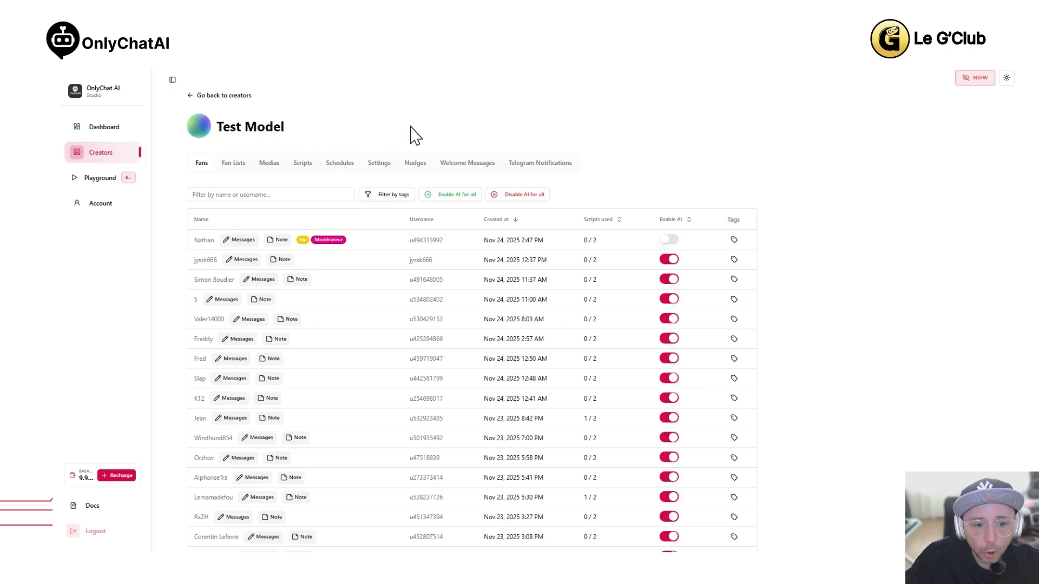
{"action": "left_click", "coordinate": [412, 165]}
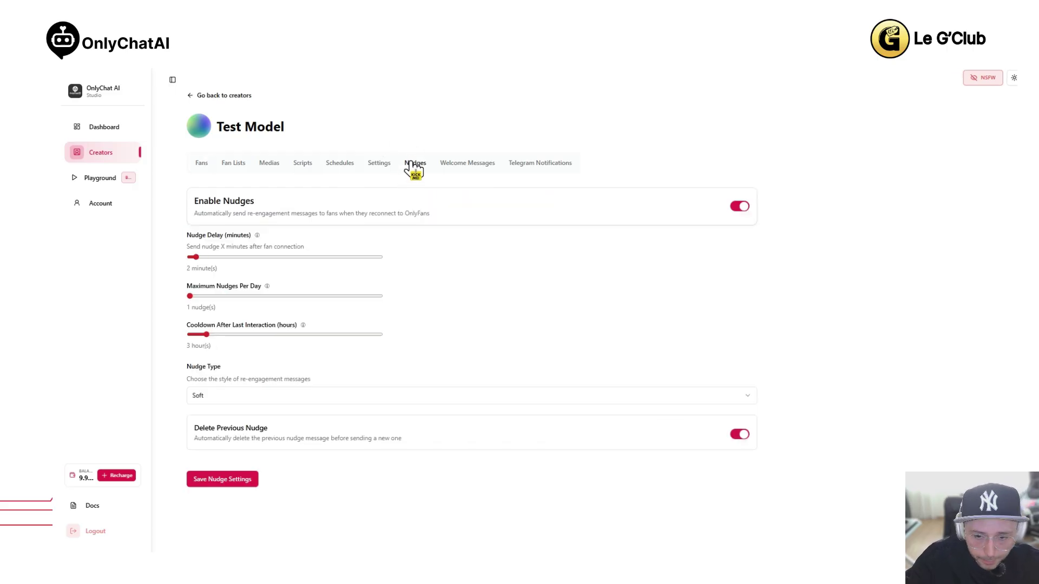
{"action": "left_click", "coordinate": [739, 210]}
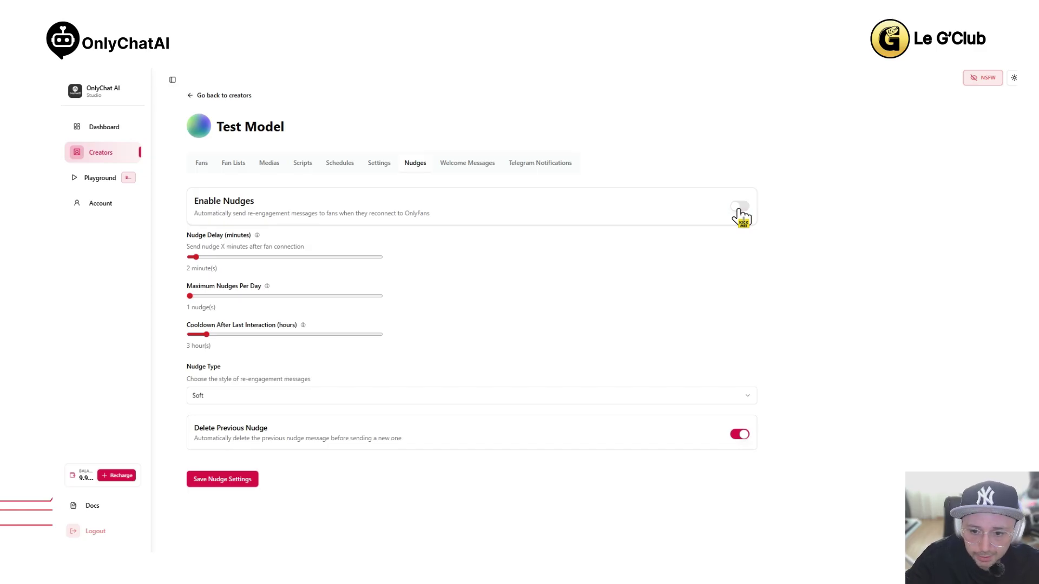
{"action": "left_click", "coordinate": [740, 209]}
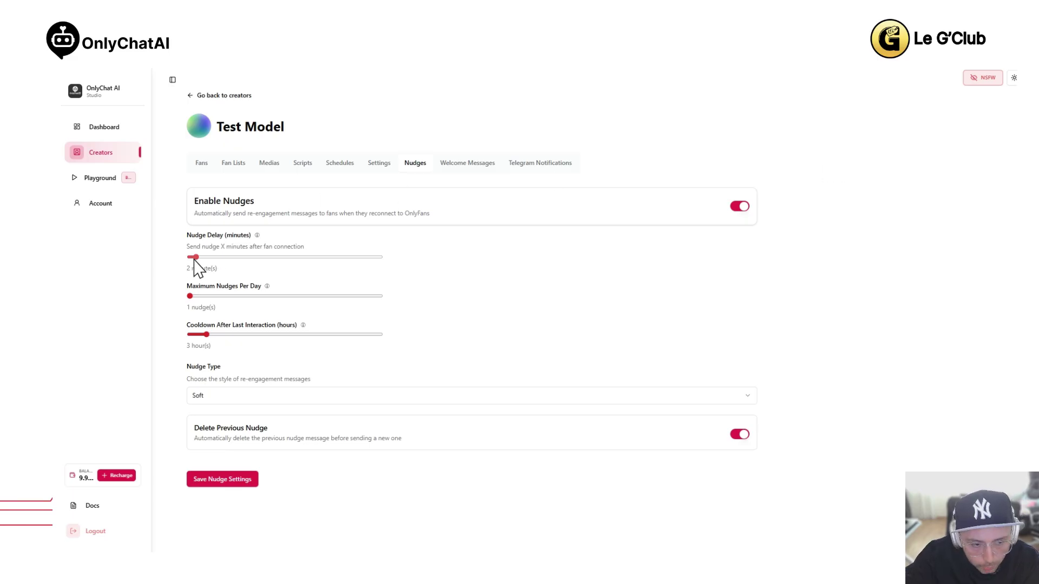
Set the nudge sliders to a 2-minute delay, 3 nudges per day and an 8-hour cooldown
{"action": "mouse_move", "coordinate": [195, 258]}
{"action": "left_mouse_down"}
{"action": "mouse_move", "coordinate": [211, 260]}
{"action": "mouse_move", "coordinate": [180, 258]}
{"action": "mouse_move", "coordinate": [212, 259]}
{"action": "left_mouse_up"}
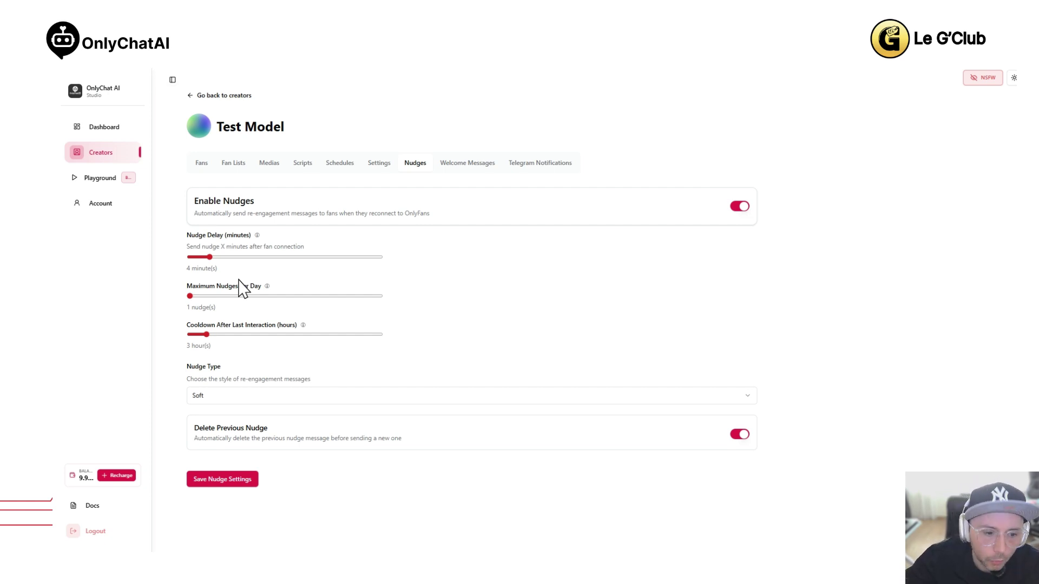
{"action": "mouse_move", "coordinate": [196, 258]}
{"action": "left_mouse_down"}
{"action": "mouse_move", "coordinate": [399, 260]}
{"action": "mouse_move", "coordinate": [232, 255]}
{"action": "mouse_move", "coordinate": [200, 264]}
{"action": "left_mouse_up"}
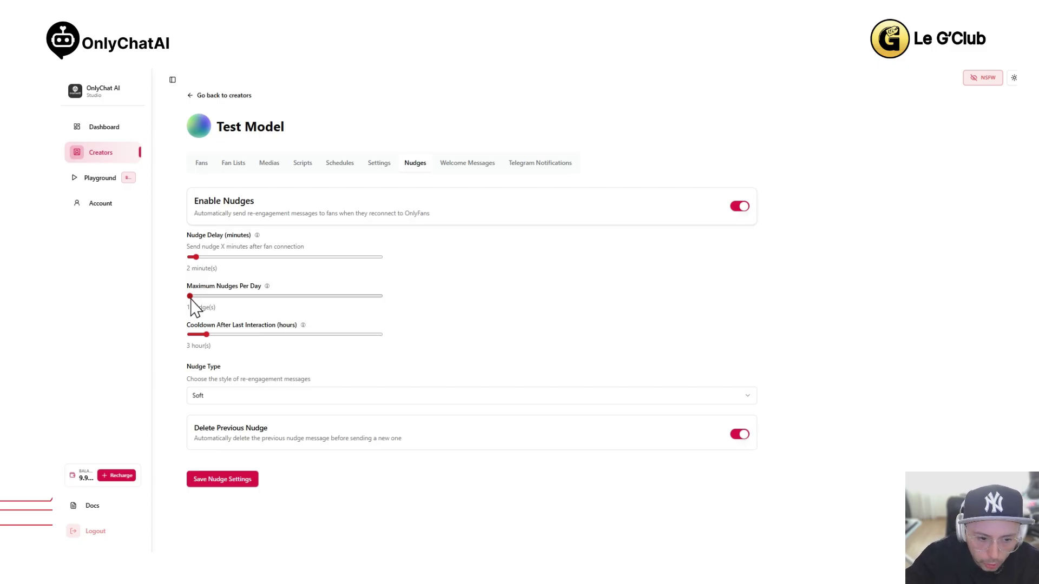
{"action": "left_click_drag", "start_coordinate": [190, 300], "coordinate": [403, 308]}
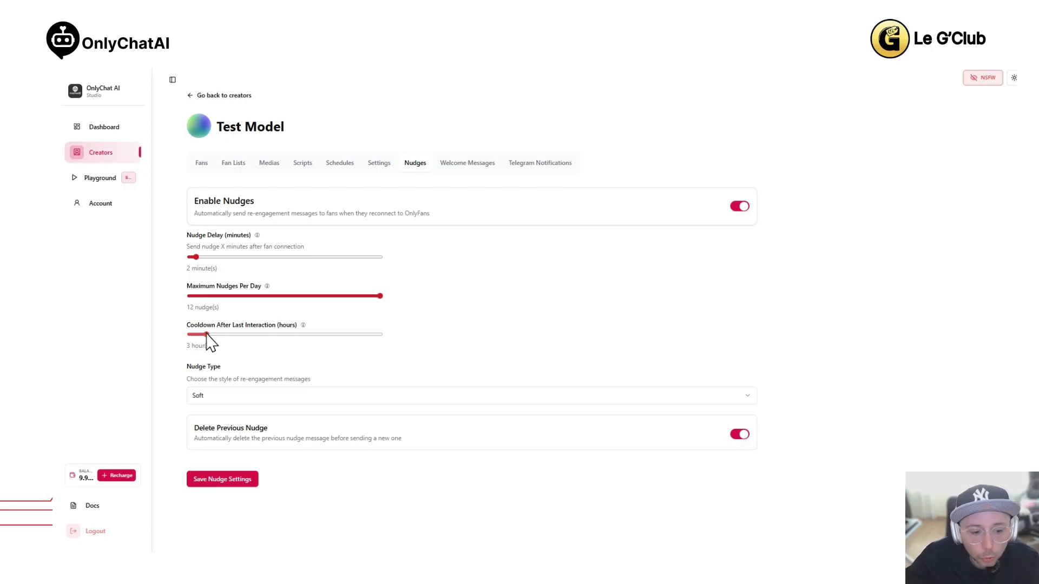
{"action": "left_click_drag", "start_coordinate": [206, 334], "coordinate": [189, 336]}
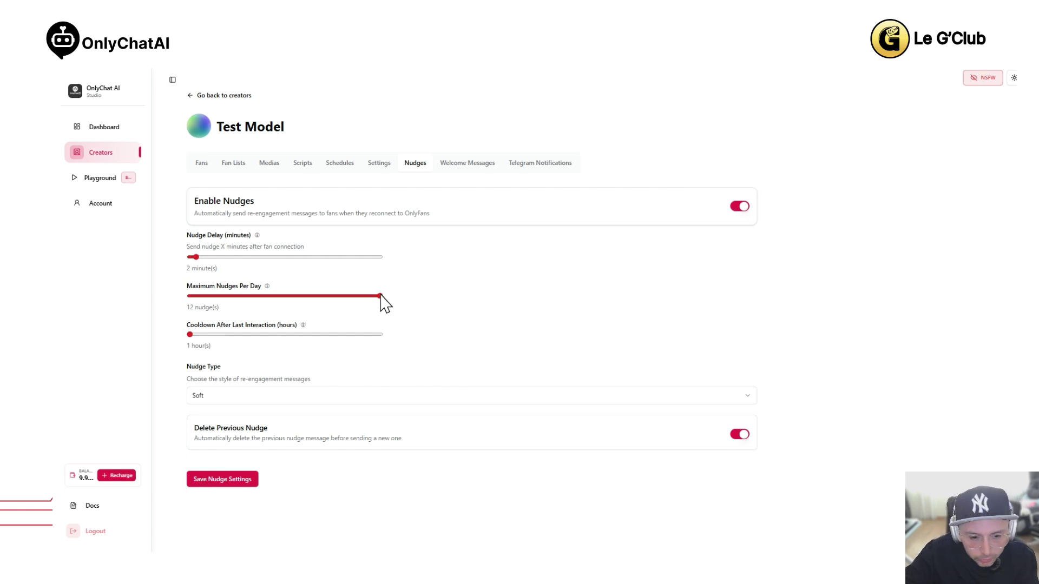
{"action": "left_click_drag", "start_coordinate": [380, 297], "coordinate": [224, 308]}
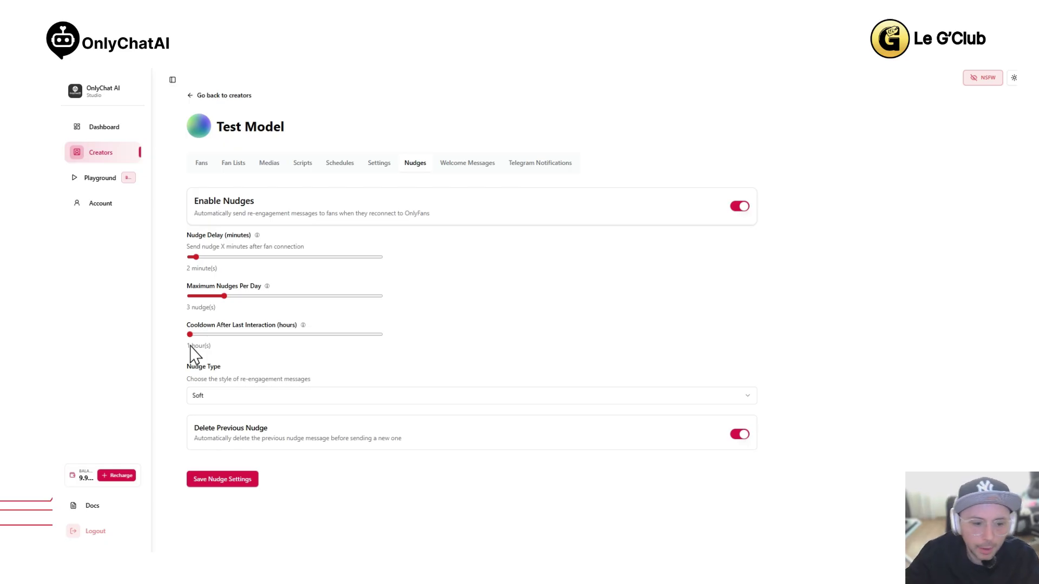
{"action": "left_click", "coordinate": [257, 335]}
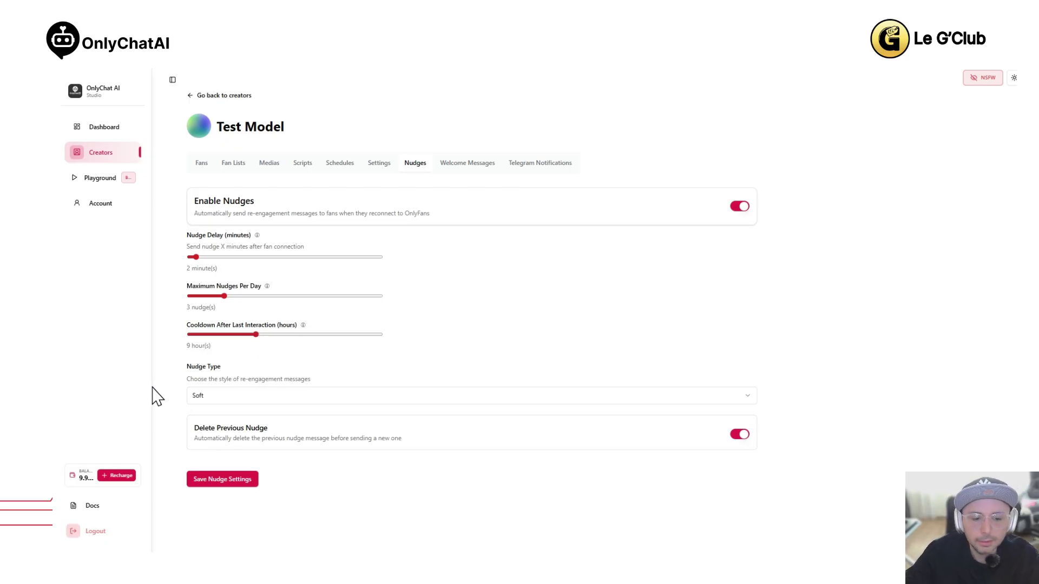
{"action": "left_click", "coordinate": [247, 336]}
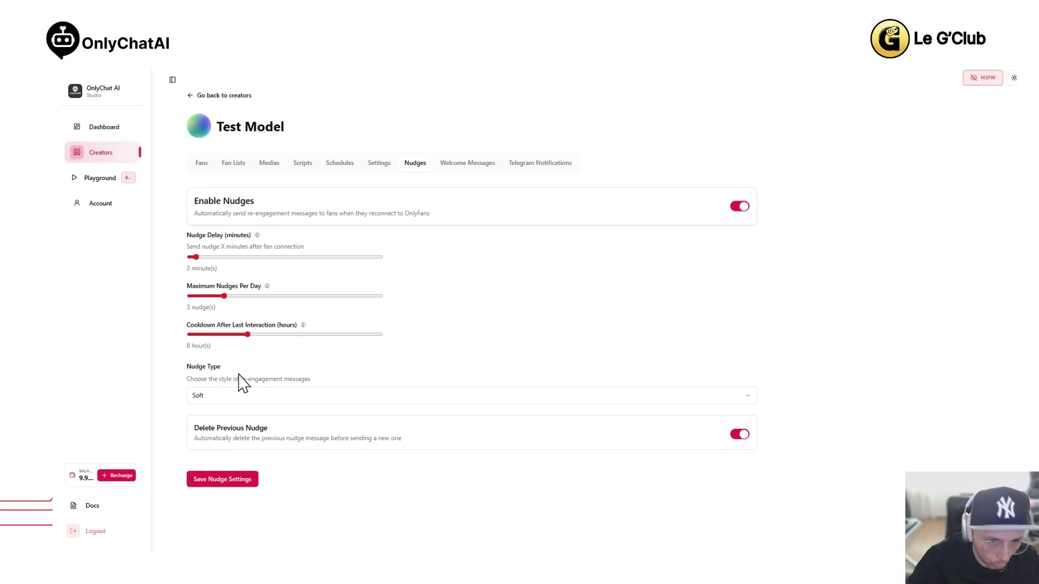
{"action": "left_click", "coordinate": [285, 399]}
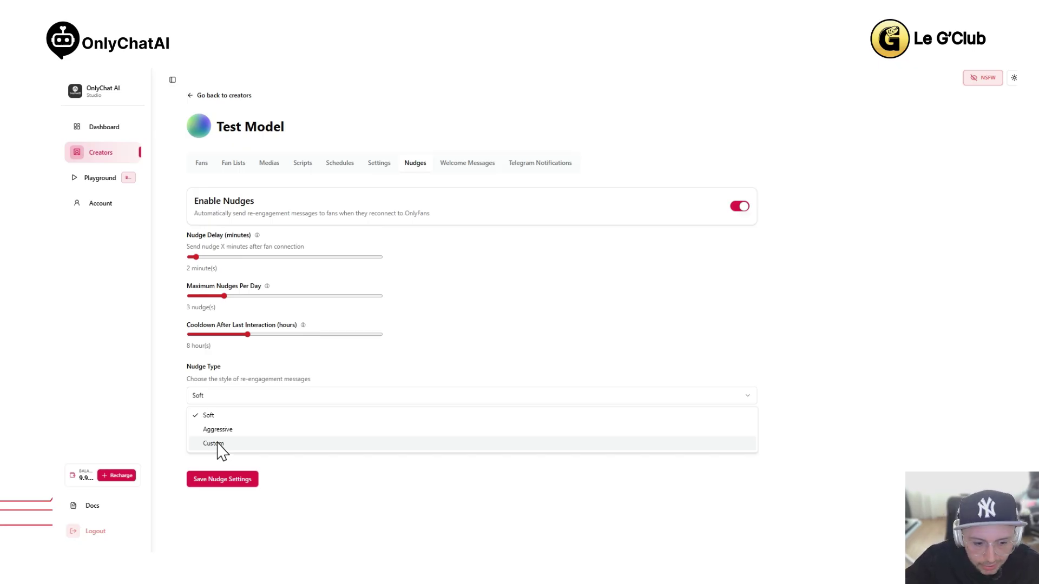
{"action": "left_click", "coordinate": [455, 352]}
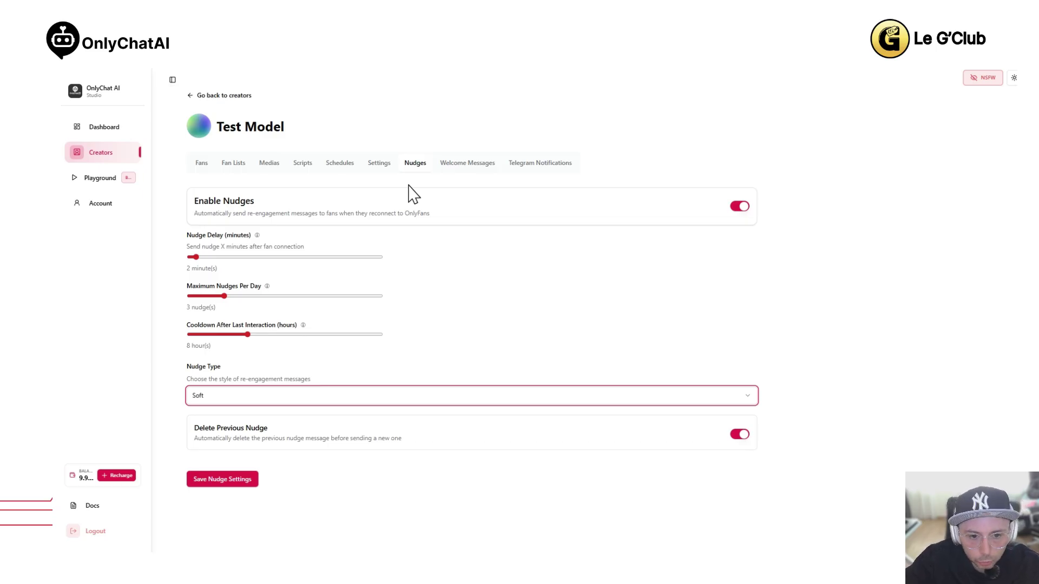
Create standard welcome Message #1 reading 'salut ca va', sent immediately
{"action": "left_click", "coordinate": [460, 164]}
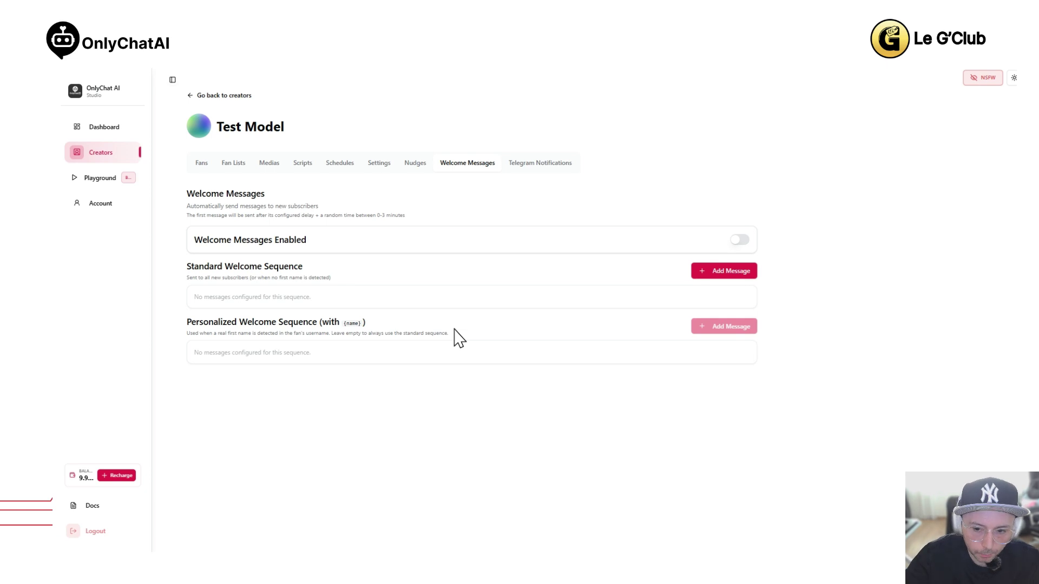
{"action": "left_click", "coordinate": [735, 274]}
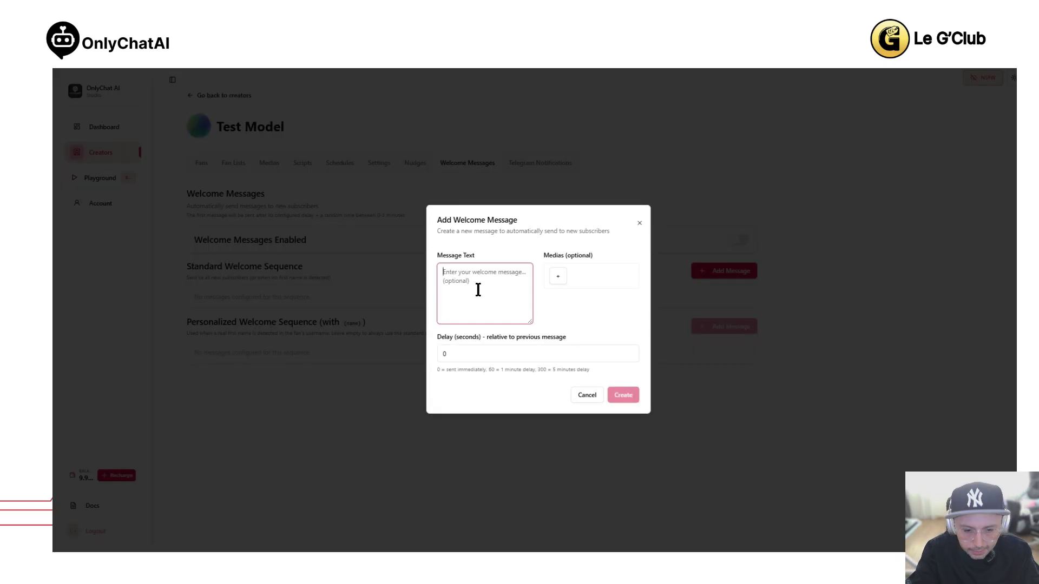
{"action": "type", "text": "salut ca va"}
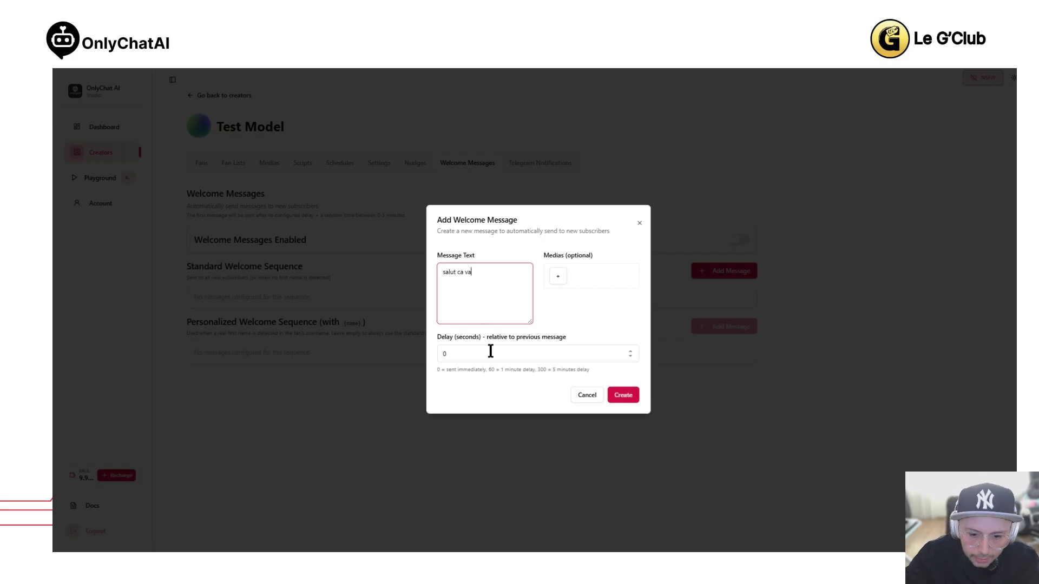
{"action": "left_click", "coordinate": [628, 396]}
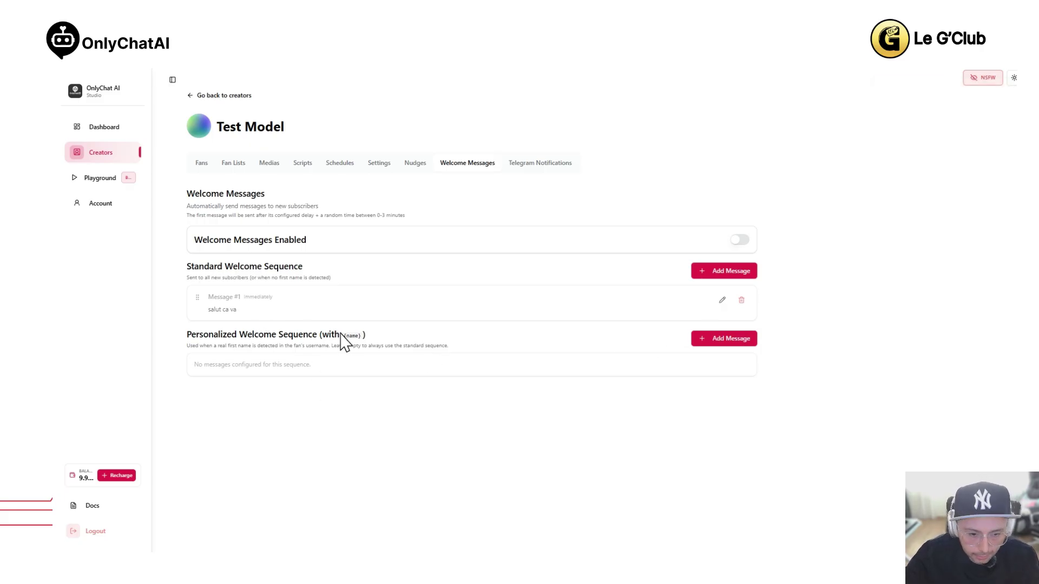
{"action": "left_click_drag", "start_coordinate": [342, 340], "coordinate": [362, 347]}
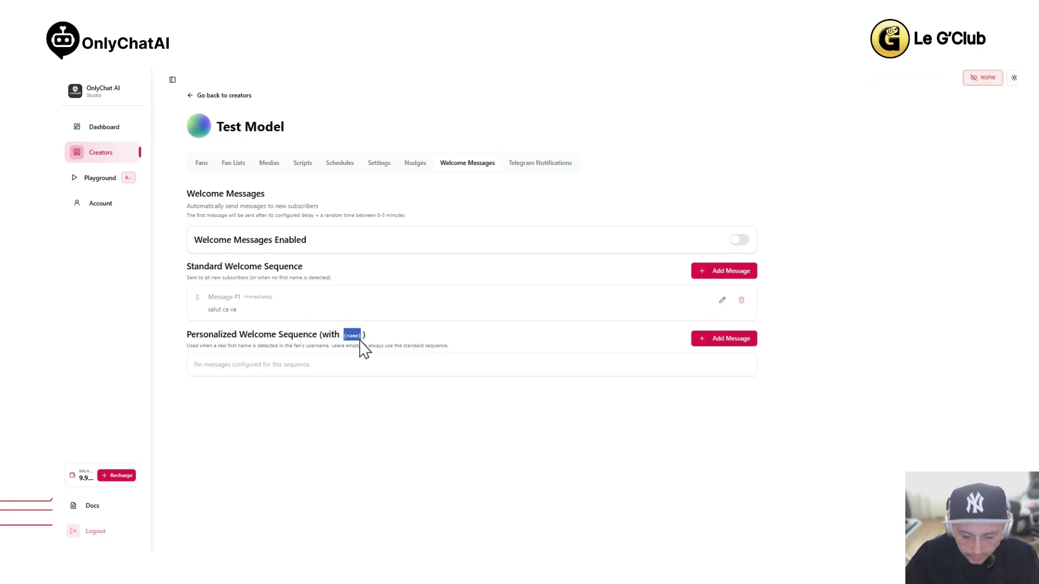
{"action": "left_click", "coordinate": [723, 342]}
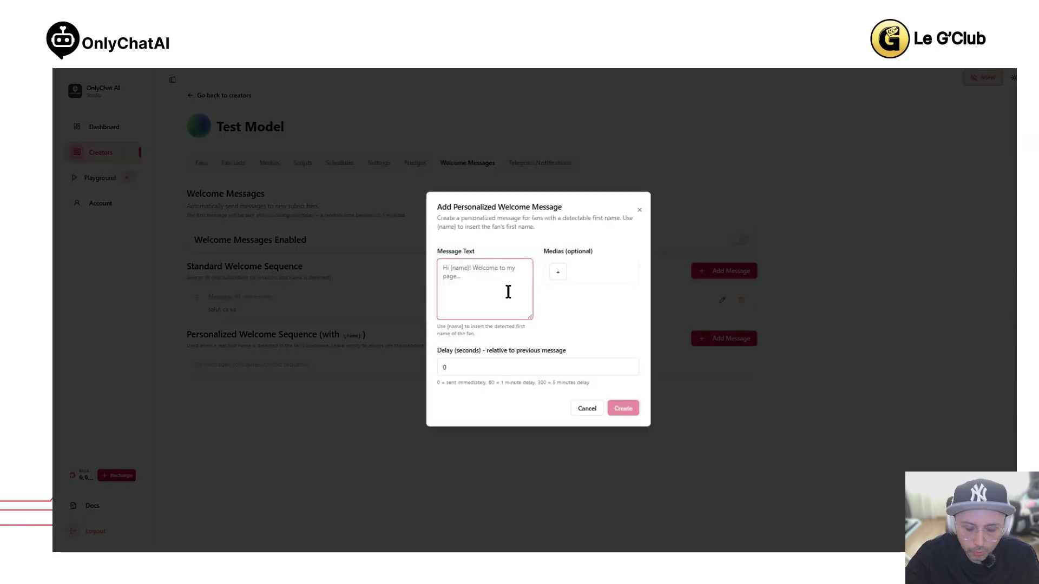
{"action": "type", "text": "Salut "}
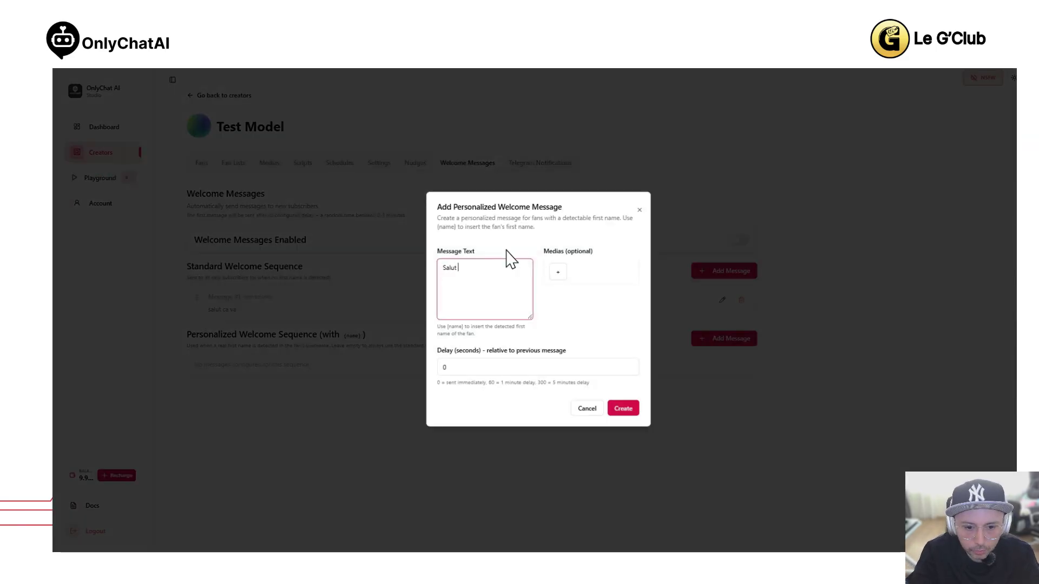
{"action": "type", "text": "ca va "}
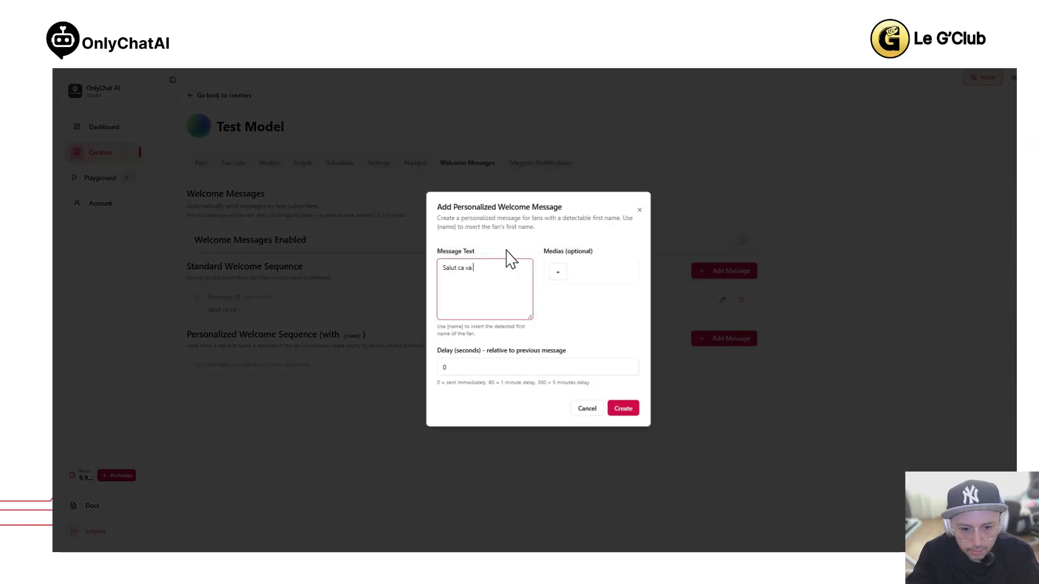
{"action": "type", "text": "?"}
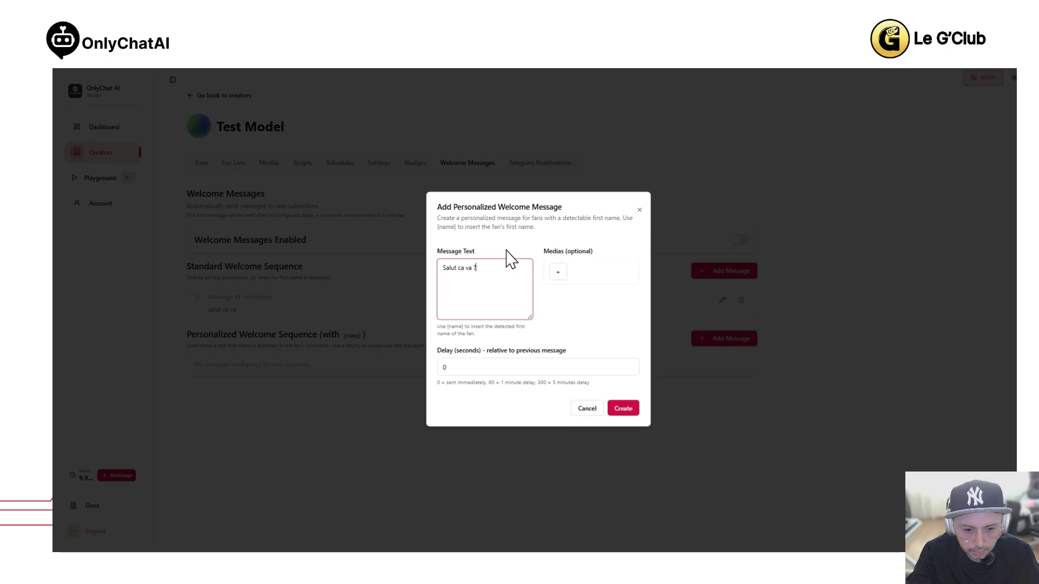
{"action": "type", "text": " {name}"}
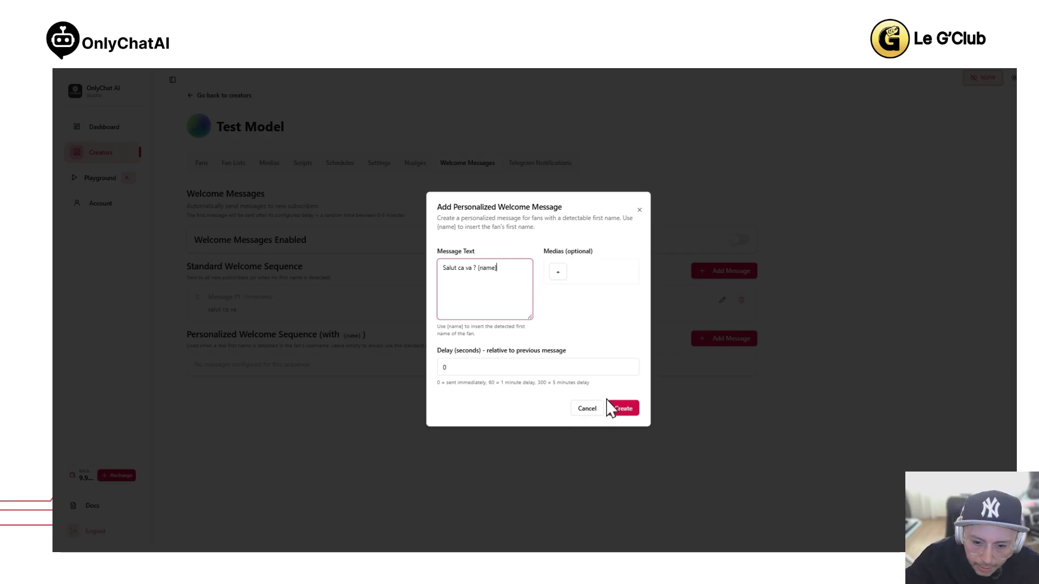
{"action": "left_click", "coordinate": [626, 410]}
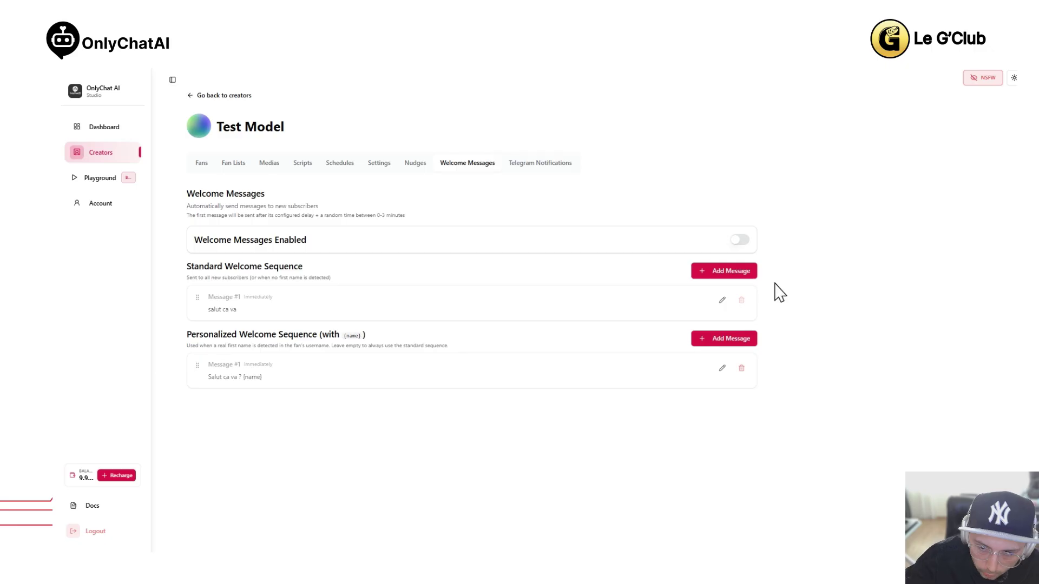
{"action": "left_click", "coordinate": [722, 300]}
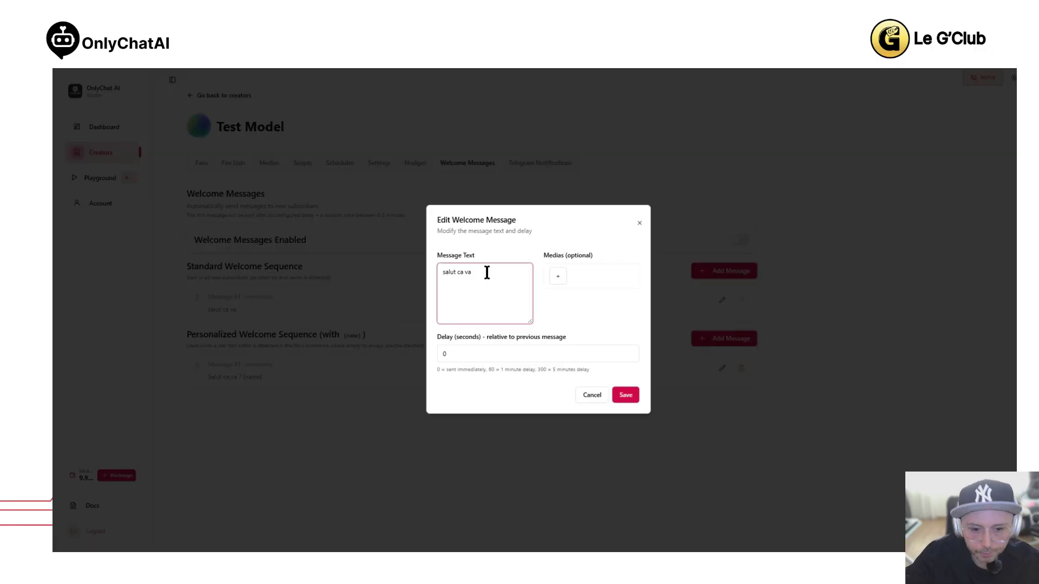
{"action": "type", "text": "c"}
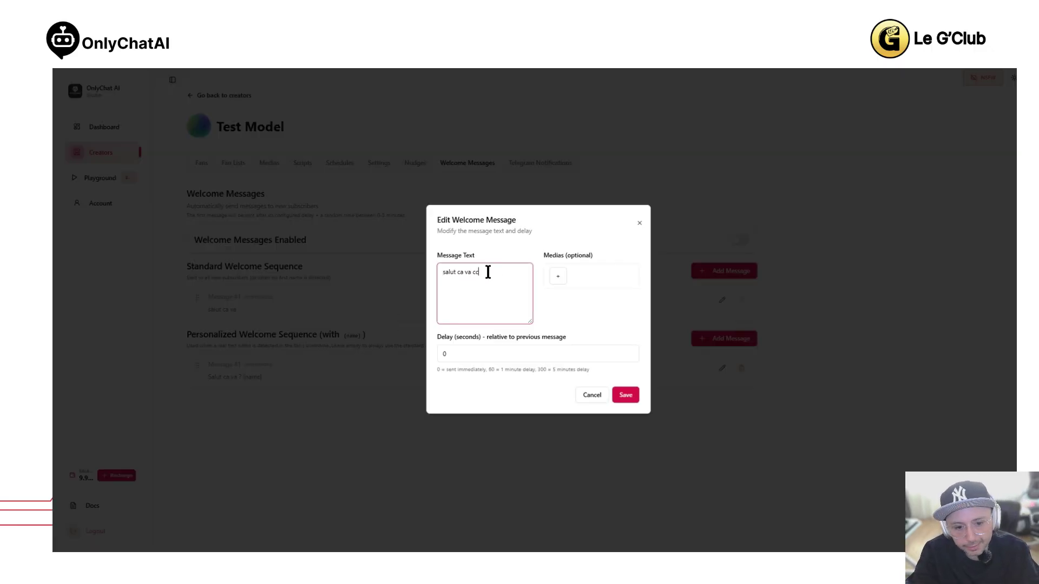
{"action": "type", "text": "'est"}
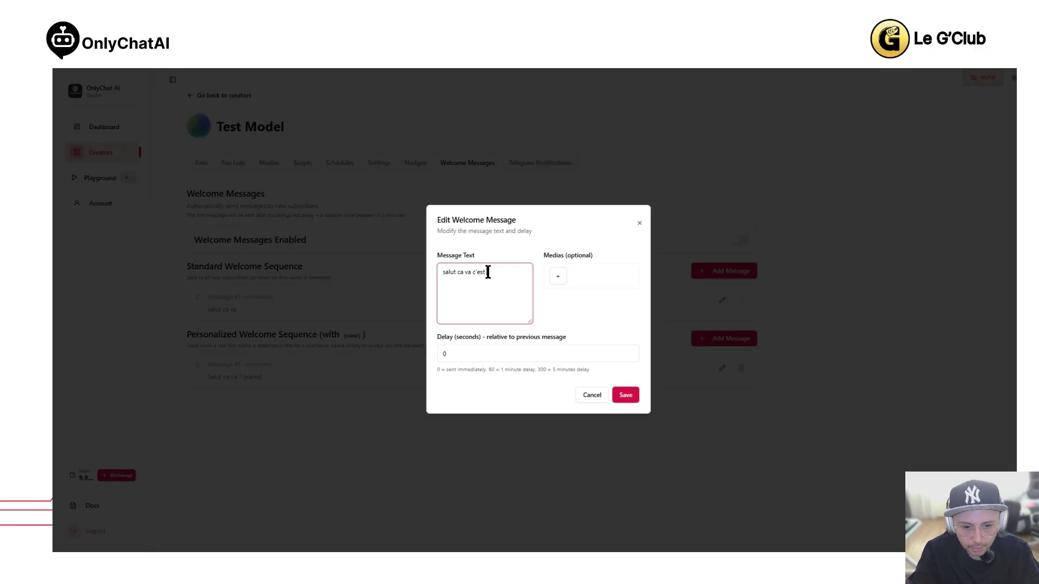
{"action": "type", "text": " {name} ton prénopm"}
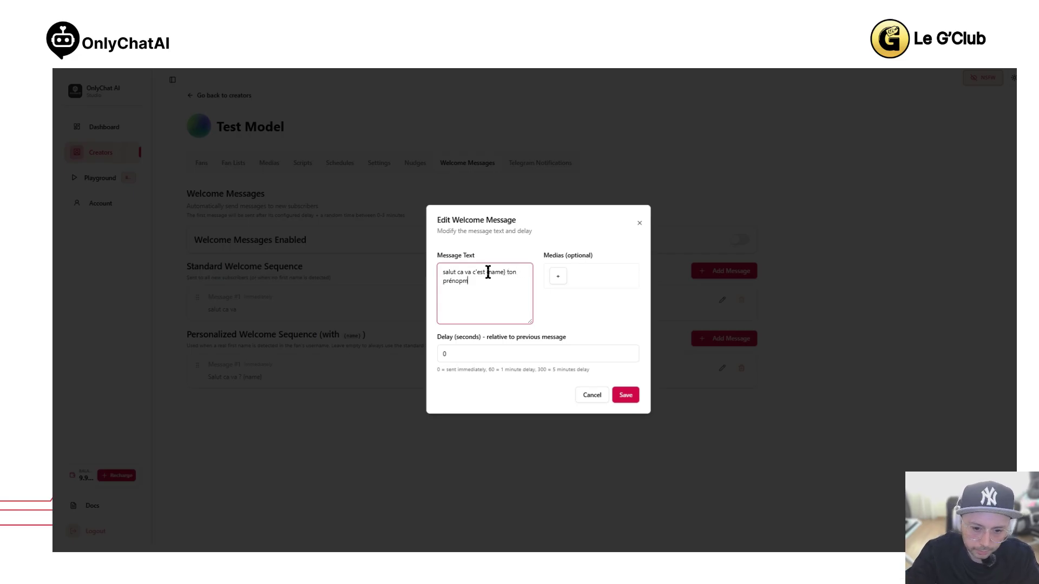
{"action": "key", "text": "BackSpace"}
{"action": "key", "text": "BackSpace"}
{"action": "type", "text": "m"}
{"action": "left_click", "coordinate": [637, 405]}
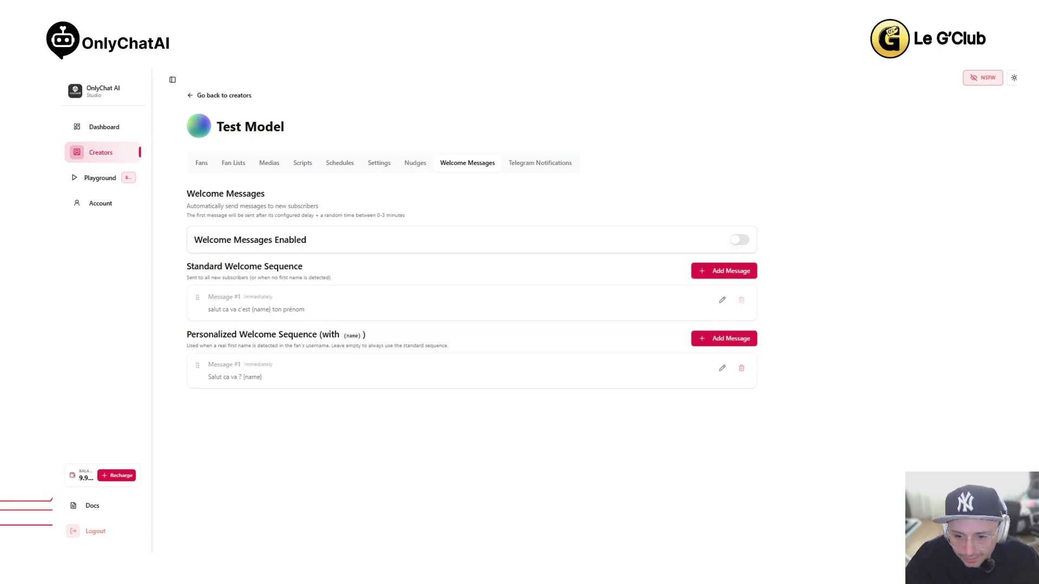
{"action": "left_click", "coordinate": [722, 300]}
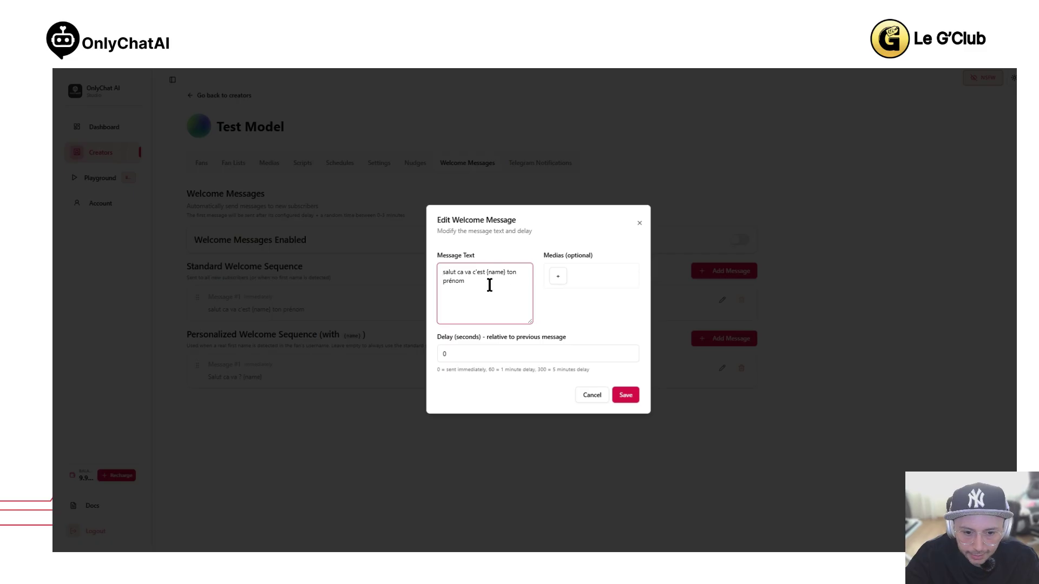
{"action": "left_click_drag", "start_coordinate": [473, 273], "coordinate": [486, 297]}
{"action": "key", "text": "ctrl+c"}
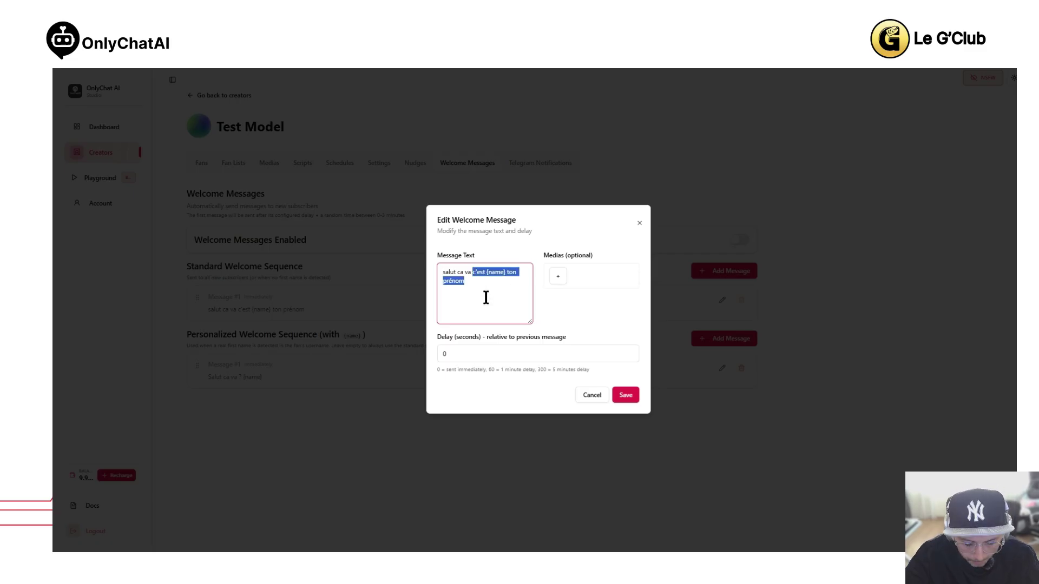
{"action": "key", "text": "BackSpace"}
{"action": "left_click", "coordinate": [630, 398]}
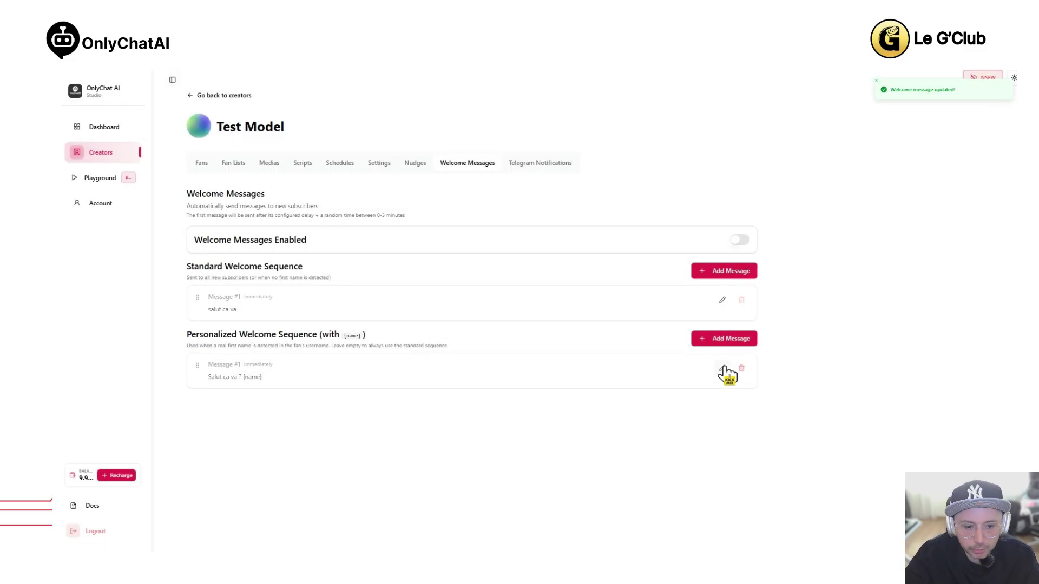
Edit personalized Message #1 to read 'Salut ca va c'est {name} ton prénom' and save it
{"action": "left_click", "coordinate": [722, 368]}
{"action": "left_click_drag", "start_coordinate": [504, 279], "coordinate": [430, 245]}
{"action": "key", "text": "ctrl+v"}
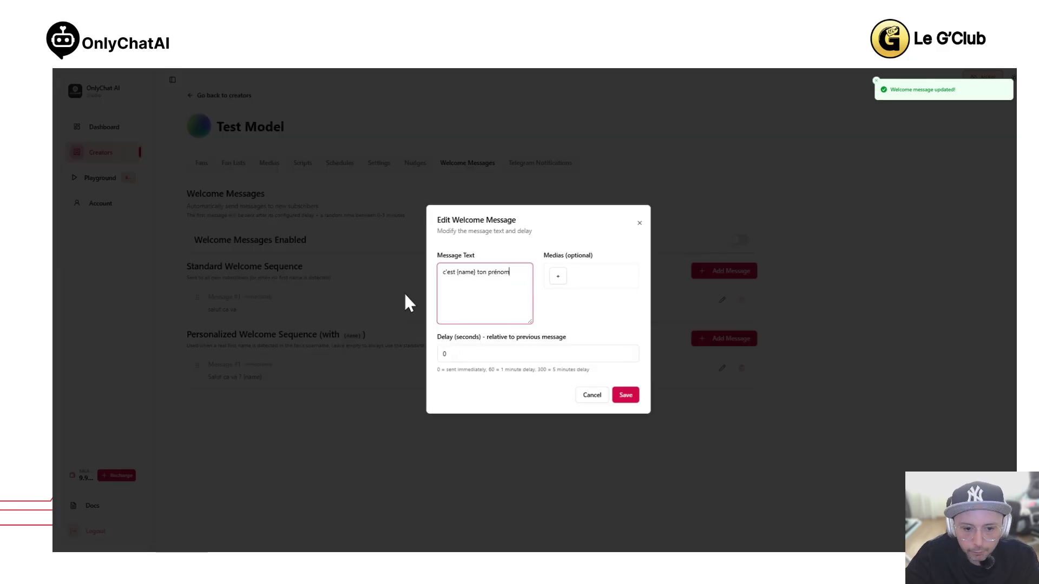
{"action": "left_click", "coordinate": [442, 271]}
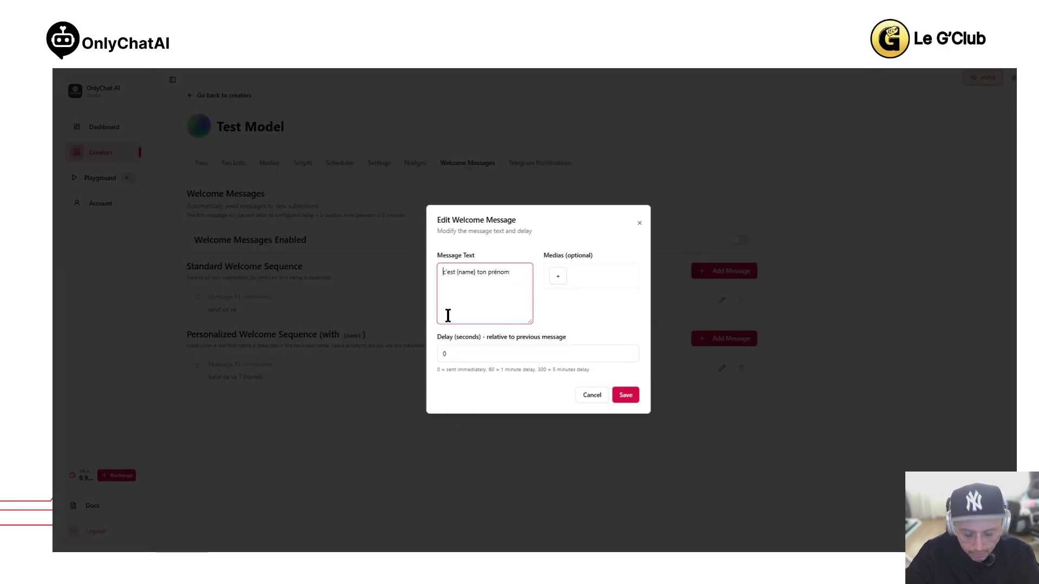
{"action": "type", "text": "Salut ca va"}
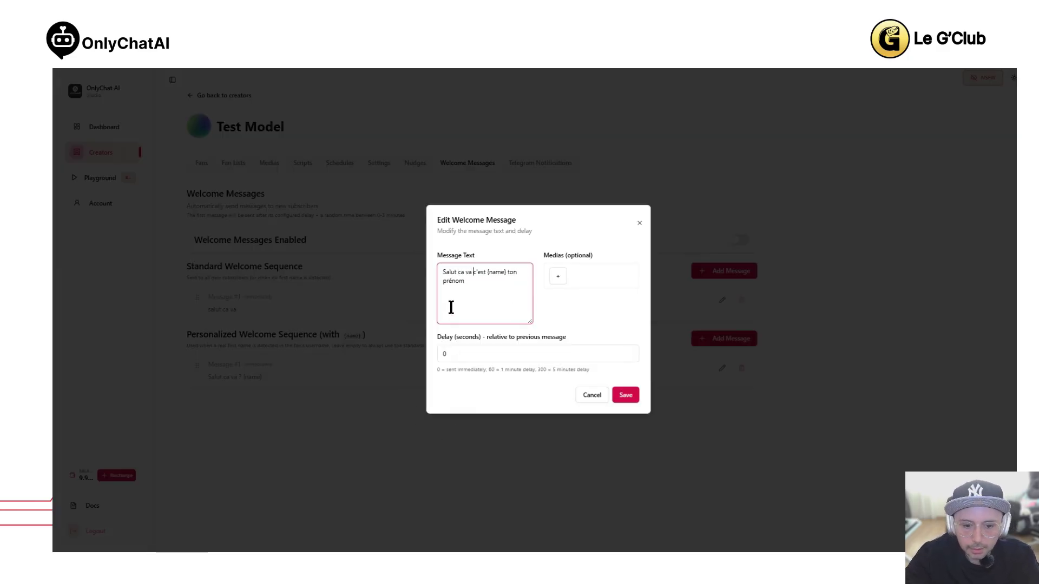
{"action": "left_click", "coordinate": [625, 397]}
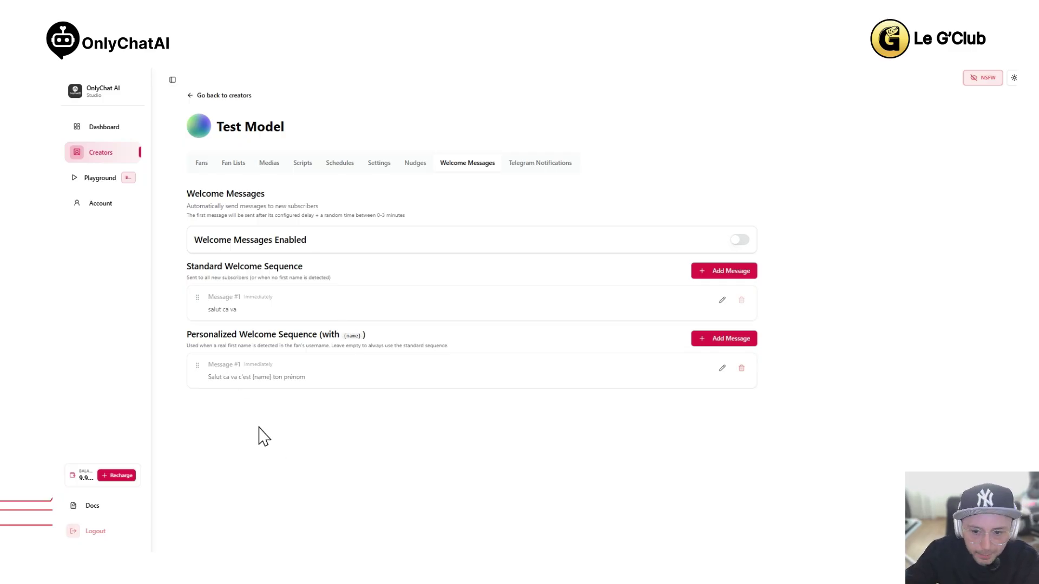
Create standard welcome Message #2 'merci de t'etre abo' with a 20-second delay
{"action": "left_click", "coordinate": [743, 276]}
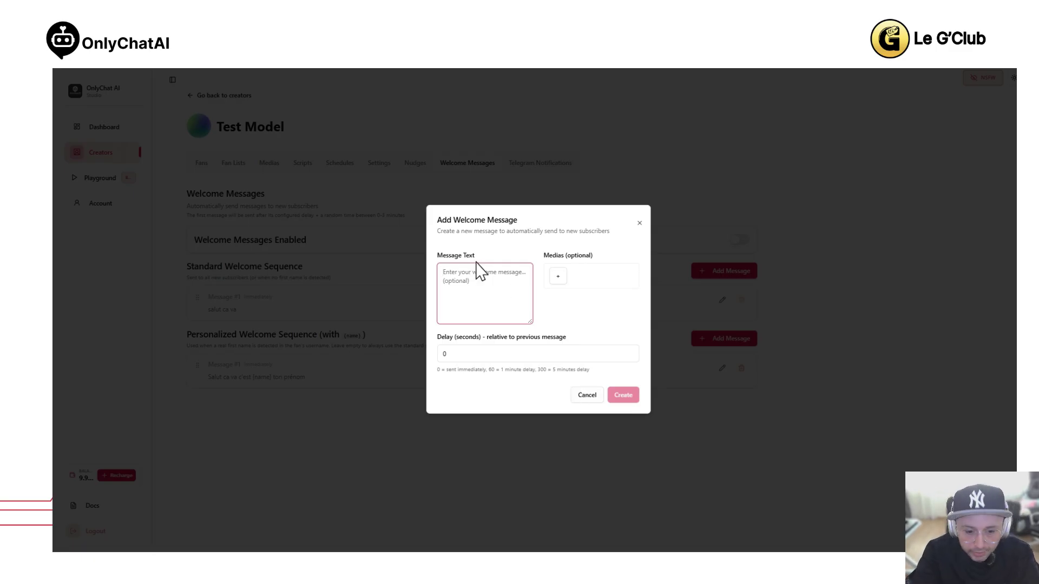
{"action": "type", "text": "tu fa"}
{"action": "key", "text": "BackSpace"}
{"action": "key", "text": "BackSpace"}
{"action": "key", "text": "BackSpace"}
{"action": "key", "text": "BackSpace"}
{"action": "key", "text": "BackSpace"}
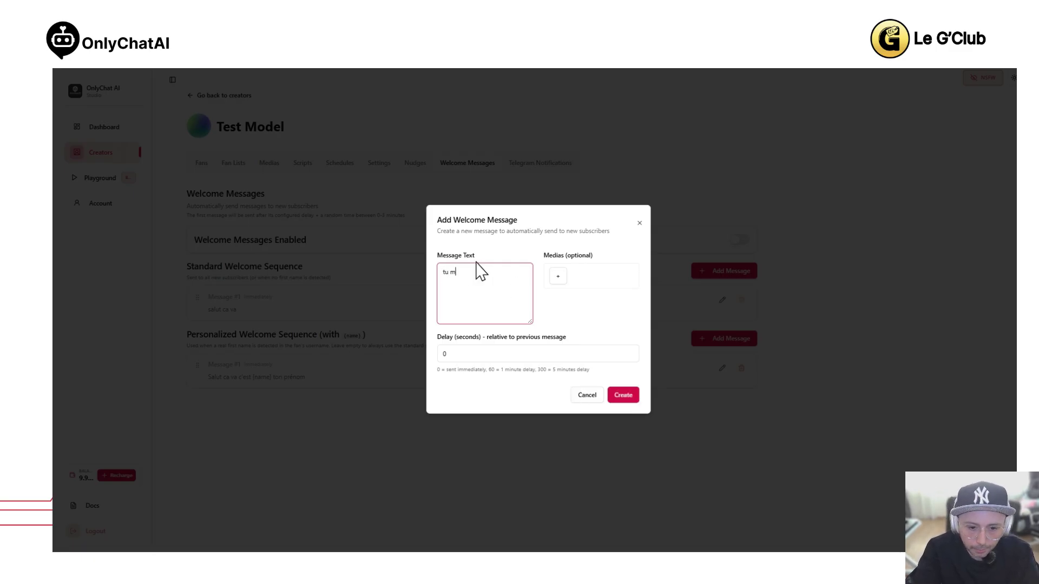
{"action": "type", "text": "merci de"}
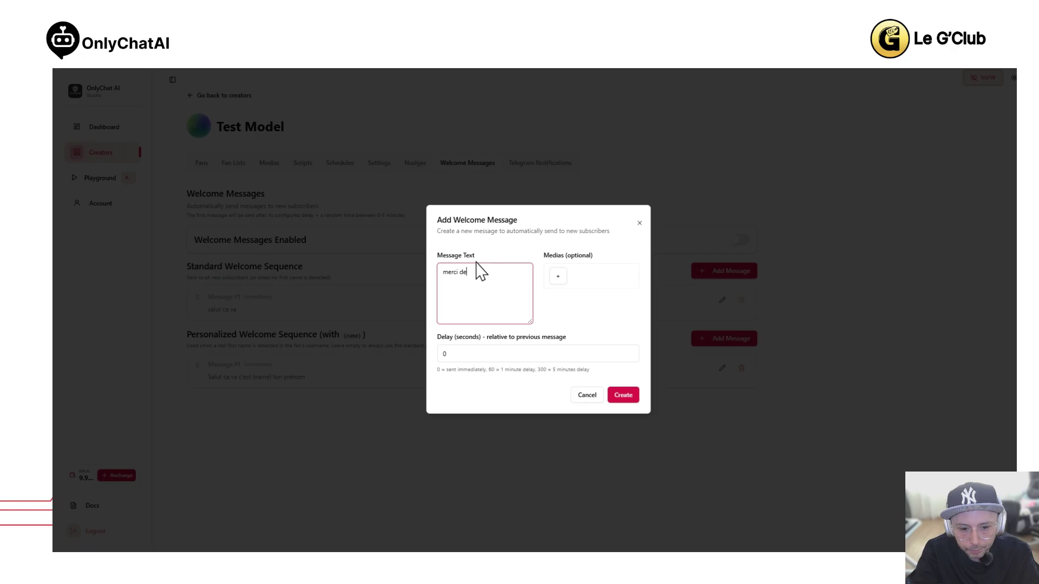
{"action": "type", "text": " t"}
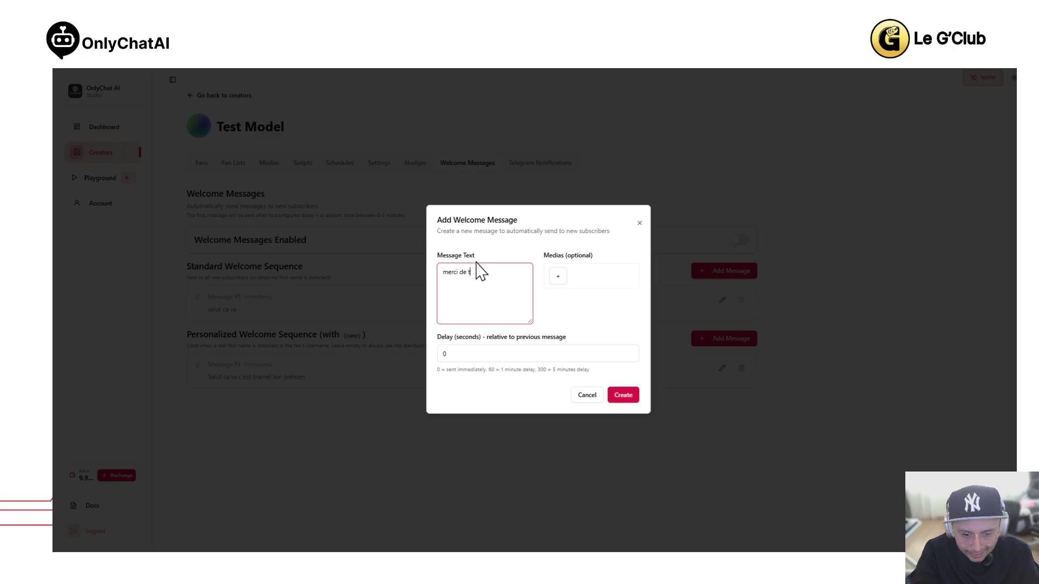
{"action": "type", "text": "'etre abo"}
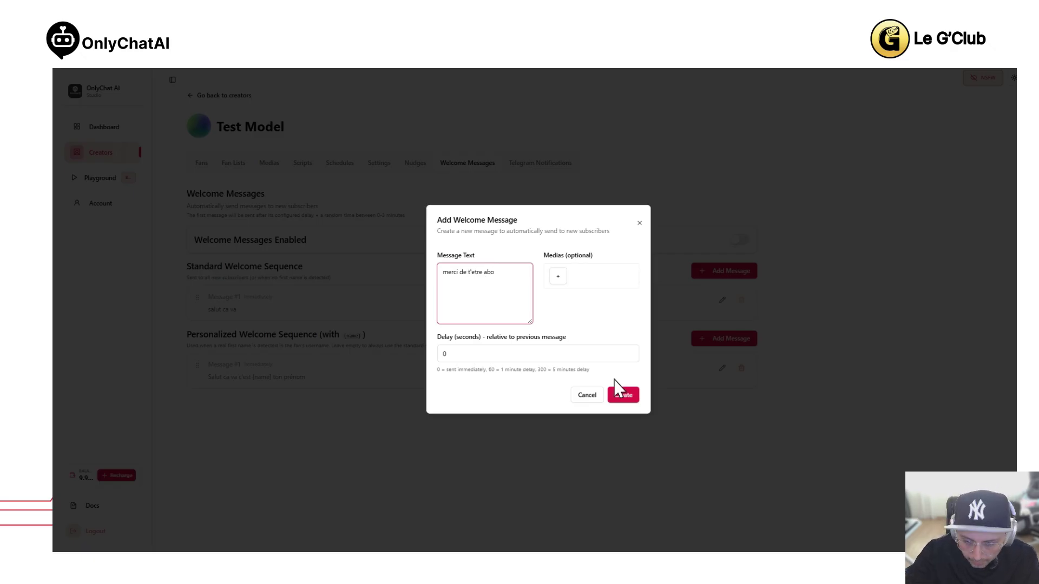
{"action": "left_click", "coordinate": [579, 355]}
{"action": "key", "text": "ctrl+a"}
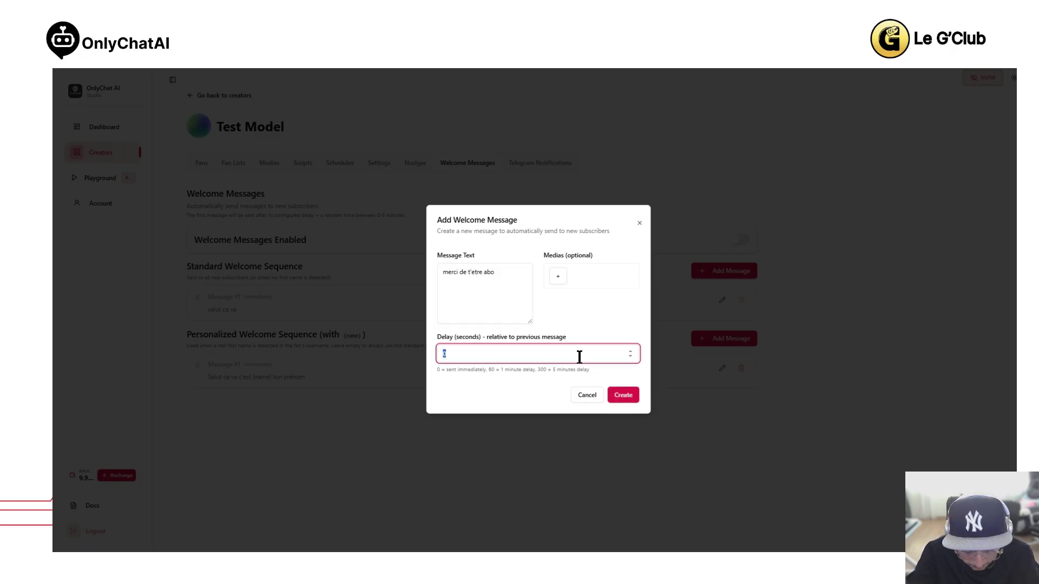
{"action": "type", "text": "20"}
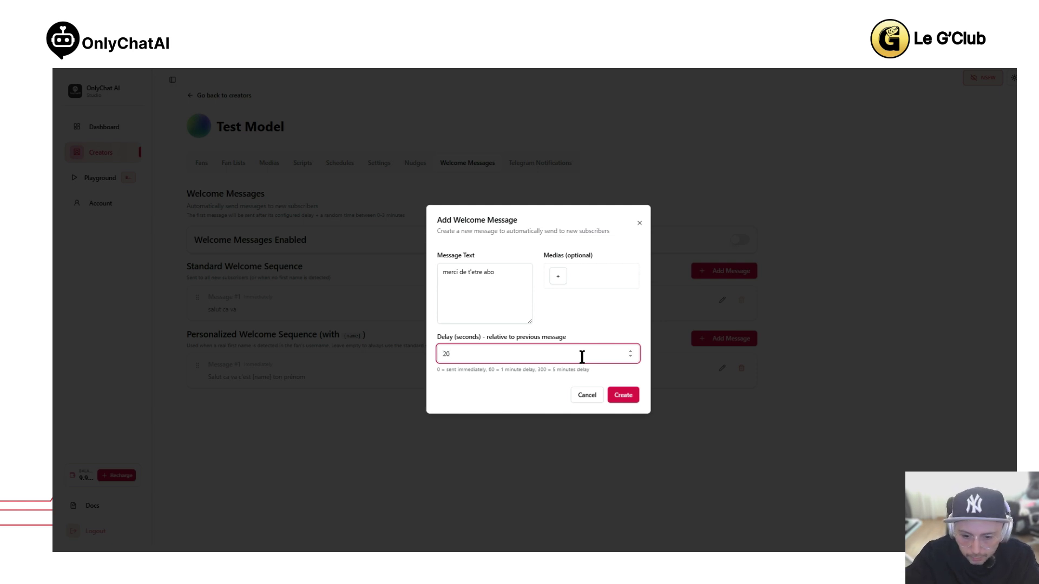
{"action": "left_click", "coordinate": [628, 396]}
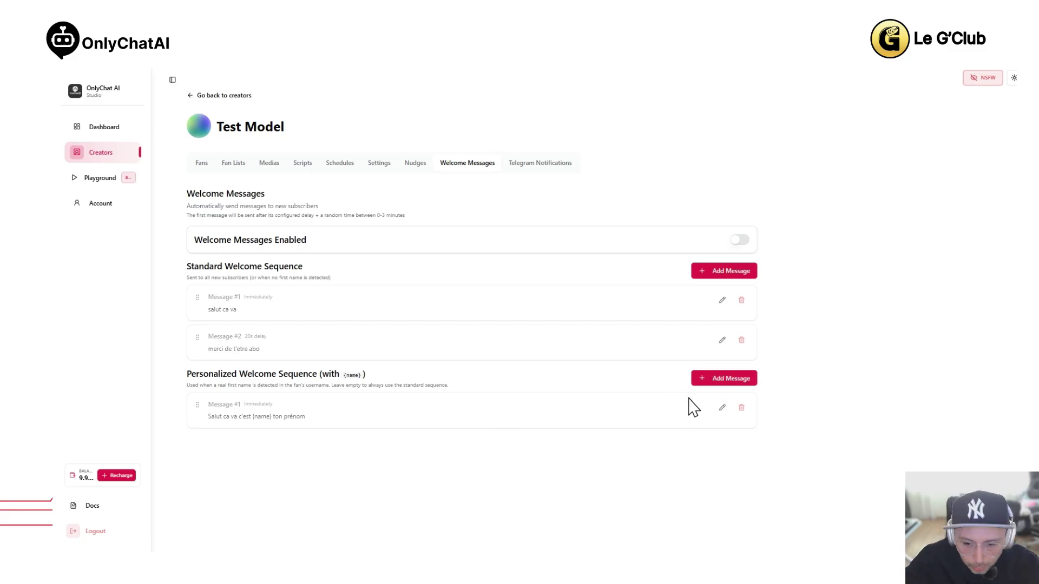
Create personalized welcome Message #2 'c'est {name} ton prénom' with a 20-second delay
{"action": "left_click", "coordinate": [725, 380]}
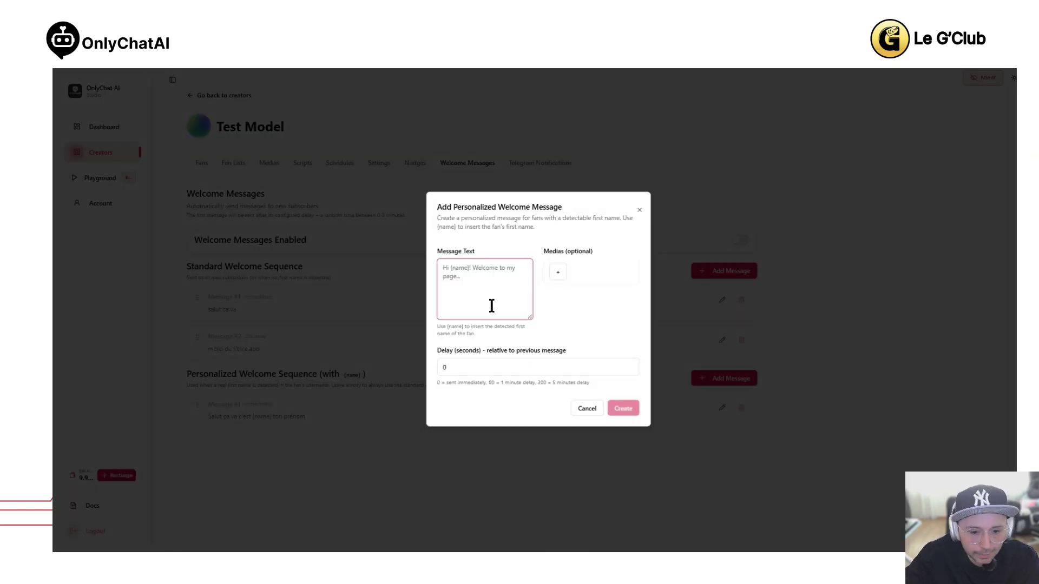
{"action": "key", "text": "ctrl+v"}
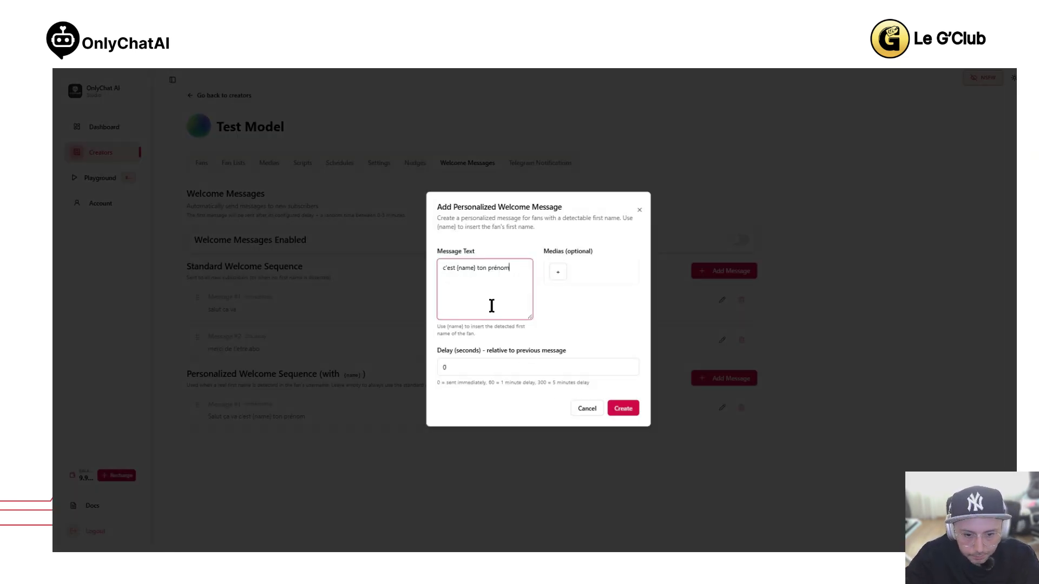
{"action": "left_click", "coordinate": [443, 268]}
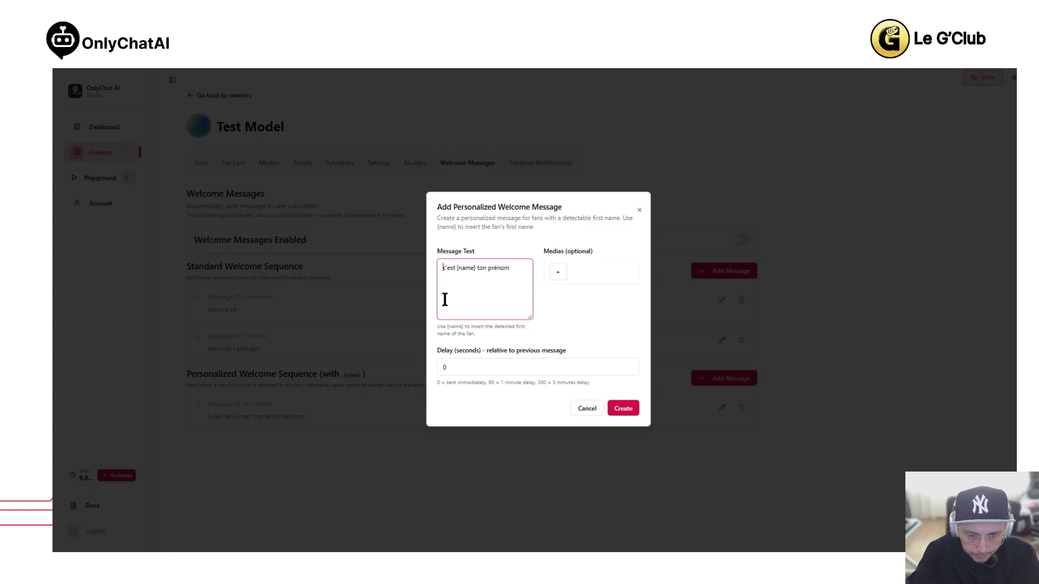
{"action": "left_click", "coordinate": [440, 366]}
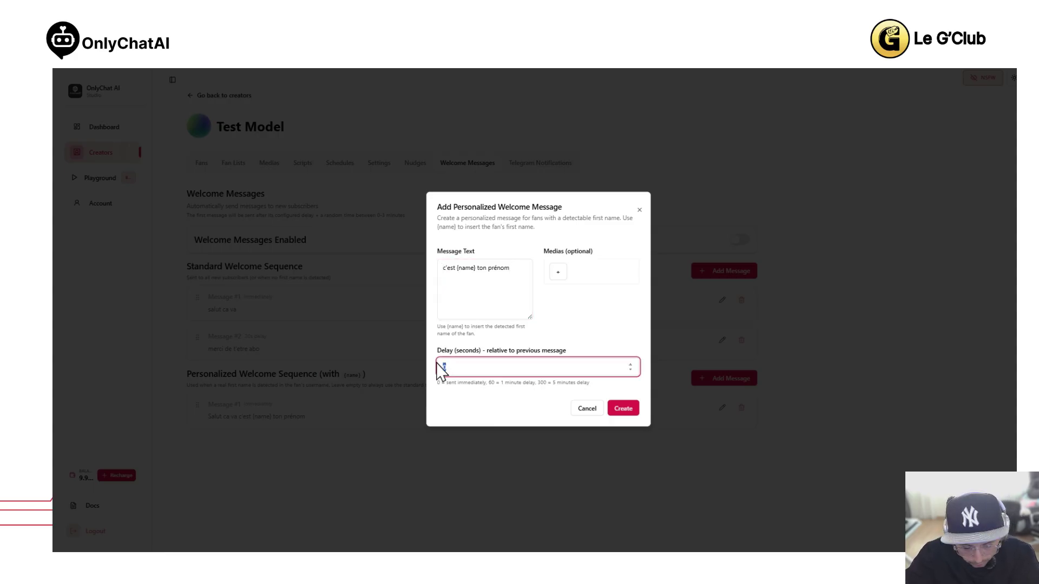
{"action": "key", "text": "Delete"}
{"action": "type", "text": "20"}
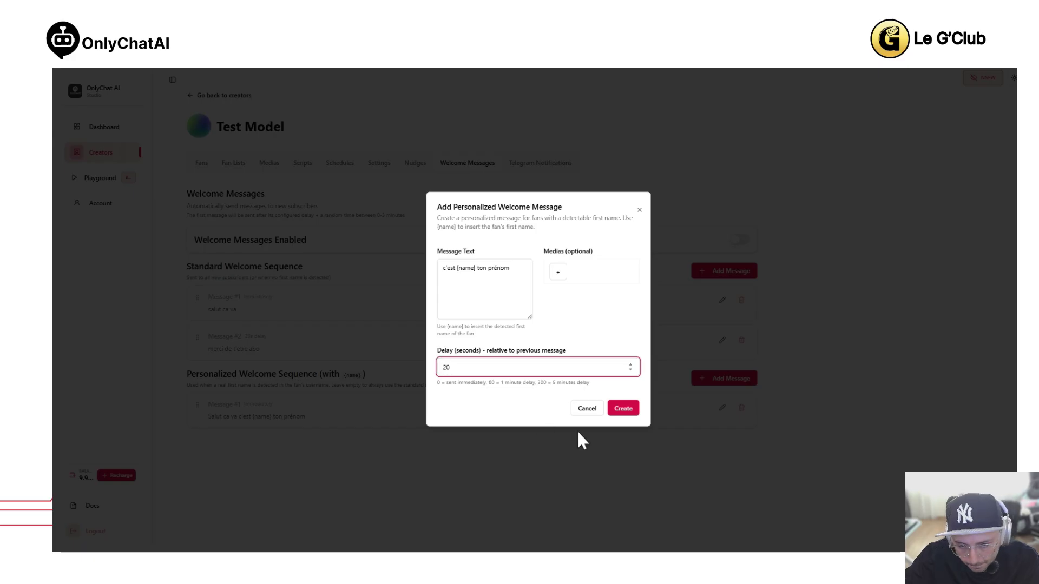
{"action": "left_click", "coordinate": [623, 409]}
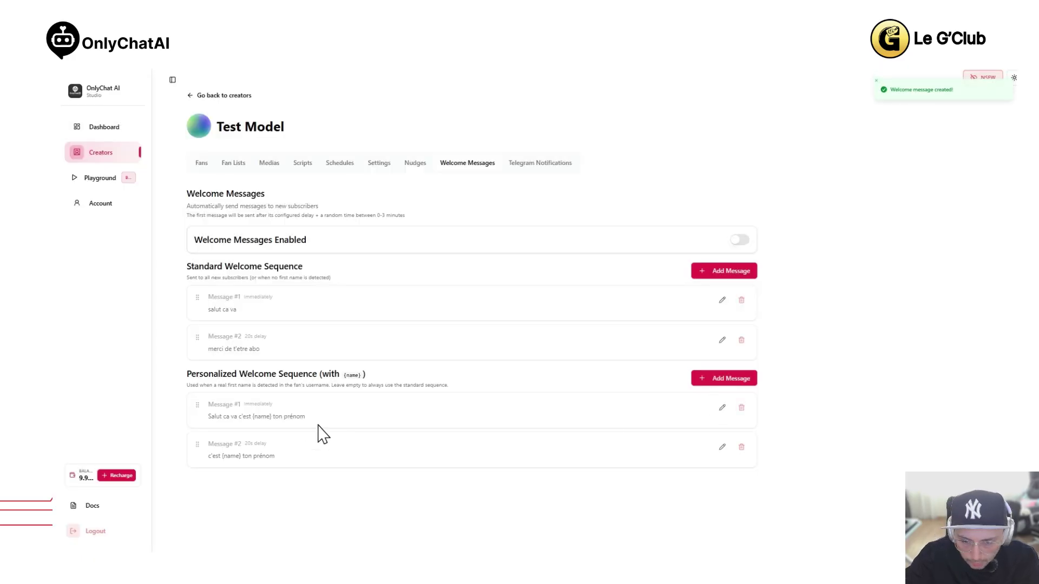
Shorten personalized Message #1 to just 'Salut ca va' and save it
{"action": "left_click", "coordinate": [723, 408]}
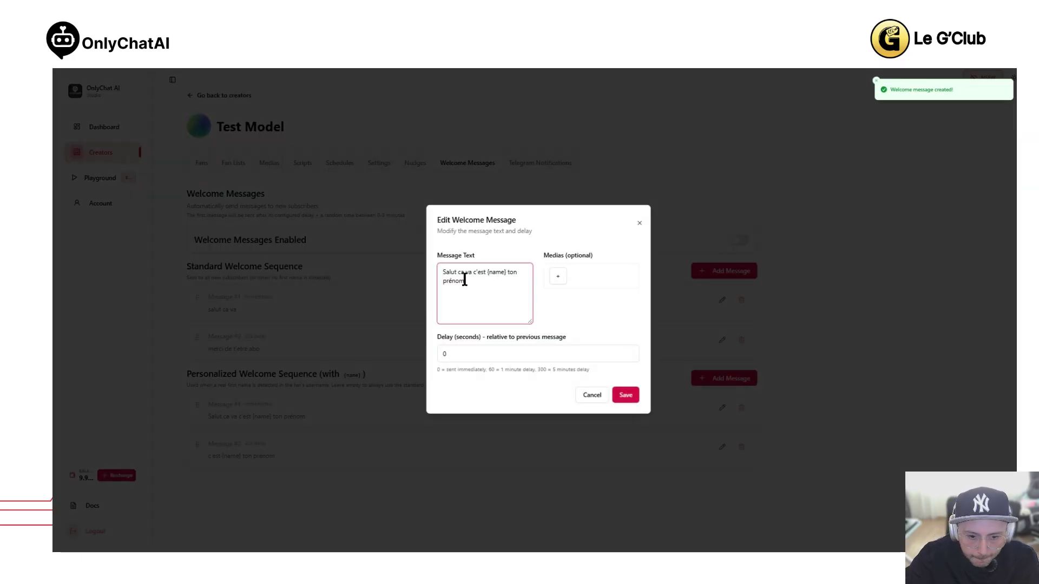
{"action": "left_click_drag", "start_coordinate": [474, 272], "coordinate": [478, 288]}
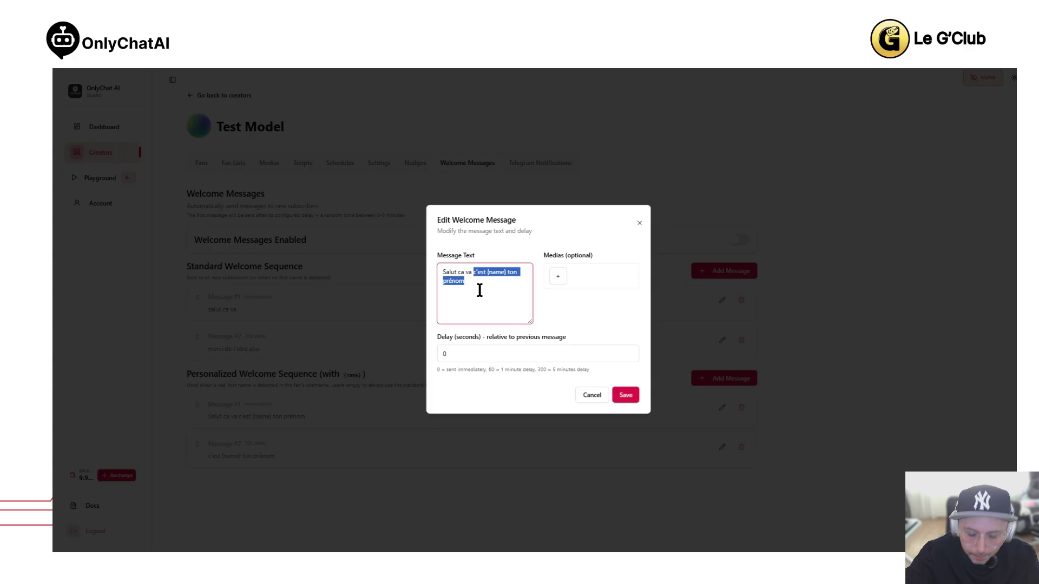
{"action": "key", "text": "BackSpace"}
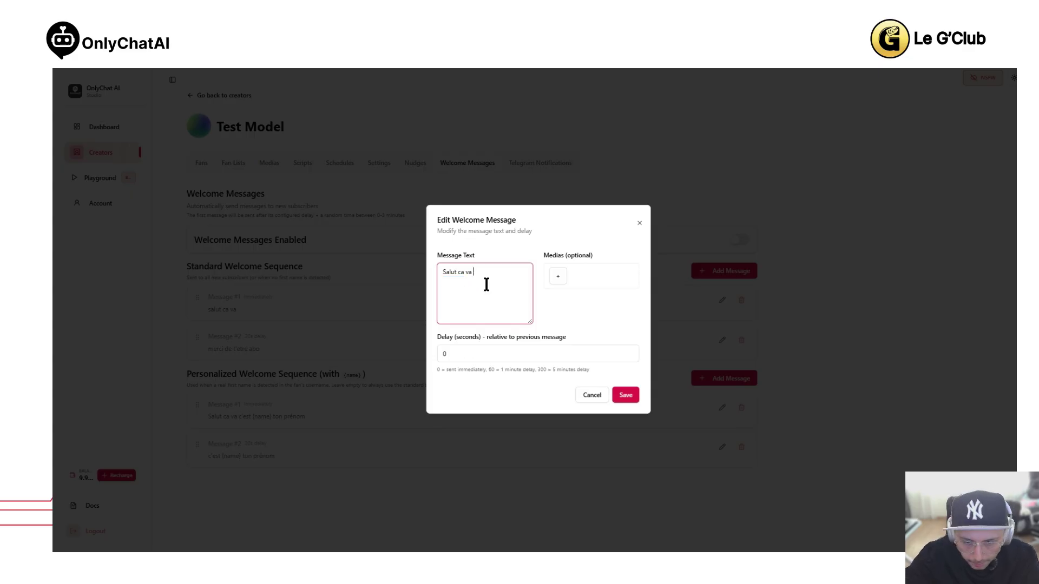
{"action": "left_click", "coordinate": [630, 398]}
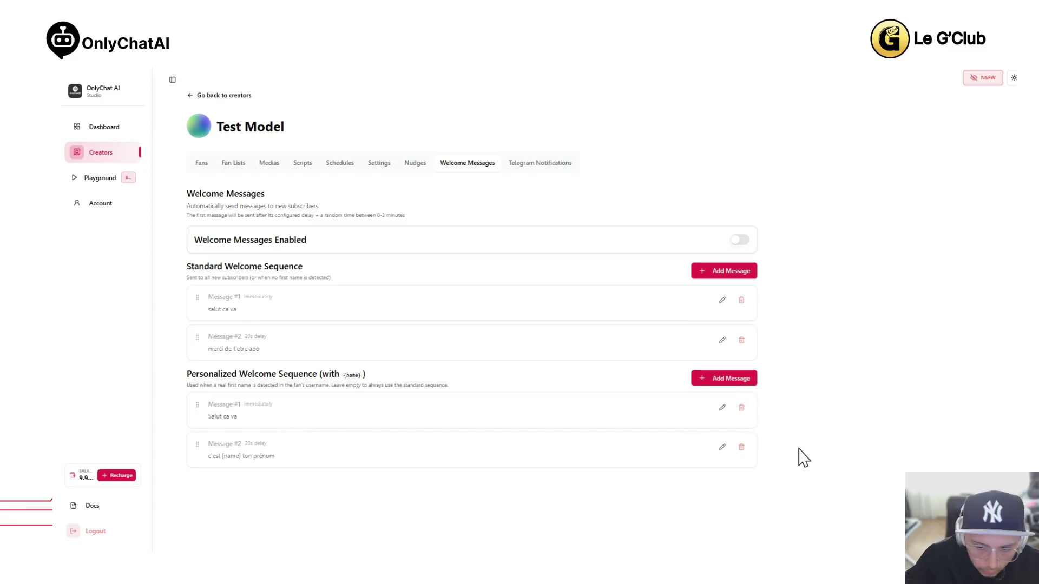
Delete standard Message #2 and personalized Messages #2 and #1, confirming each deletion
{"action": "left_click", "coordinate": [742, 340]}
{"action": "left_click", "coordinate": [584, 102]}
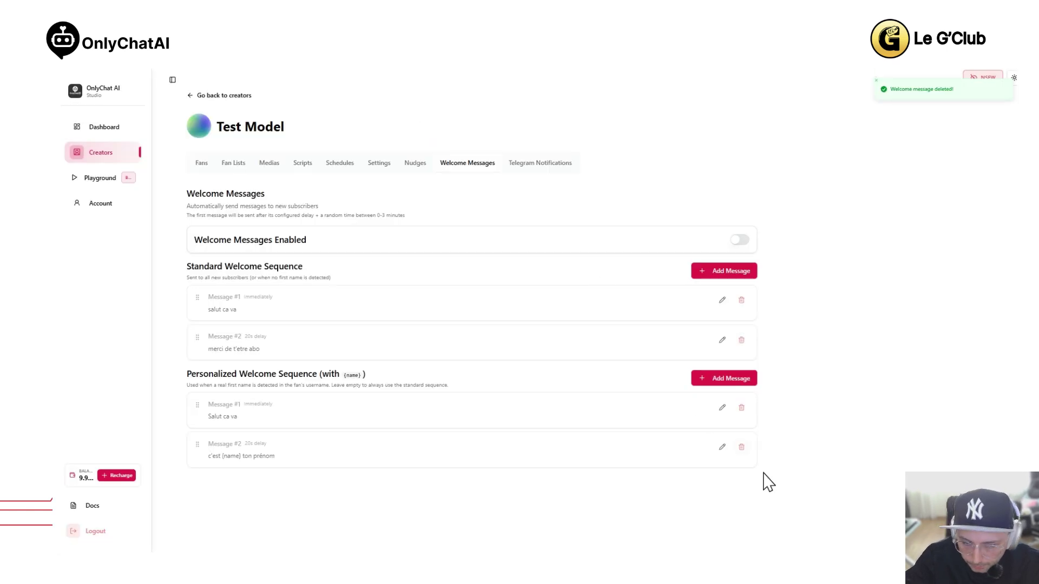
{"action": "left_click", "coordinate": [741, 407]}
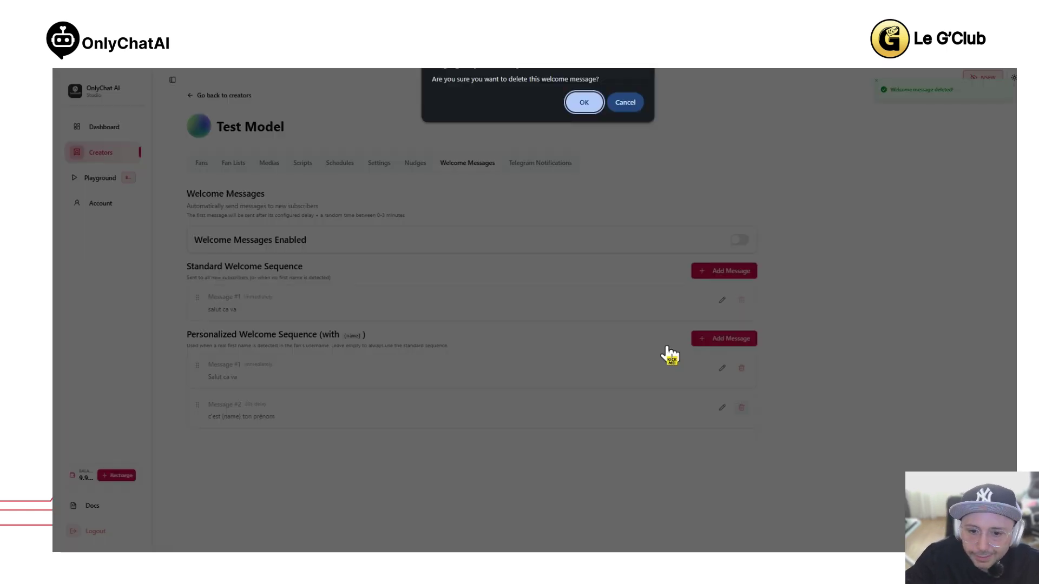
{"action": "left_click", "coordinate": [585, 100]}
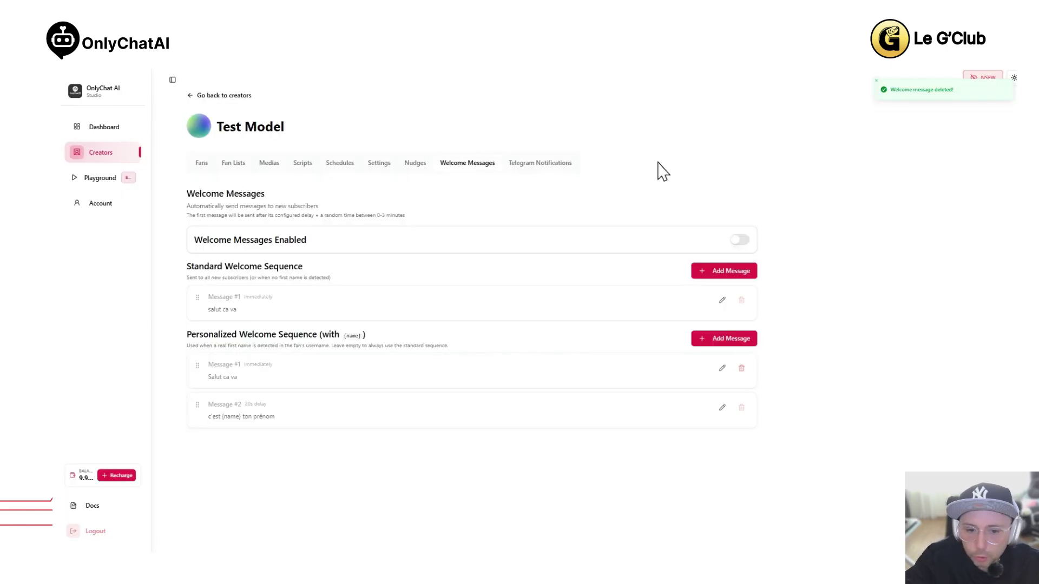
{"action": "left_click", "coordinate": [742, 369]}
{"action": "left_click", "coordinate": [584, 100]}
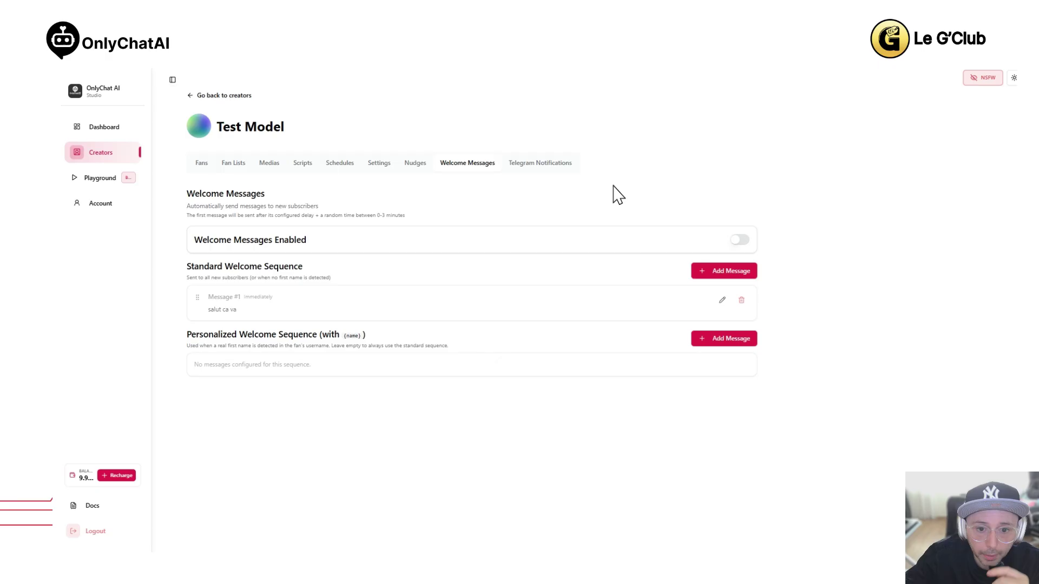
View Test Model's Telegram notification toggles and custom alerts, briefly checking the Fans list
{"action": "left_click", "coordinate": [548, 167]}
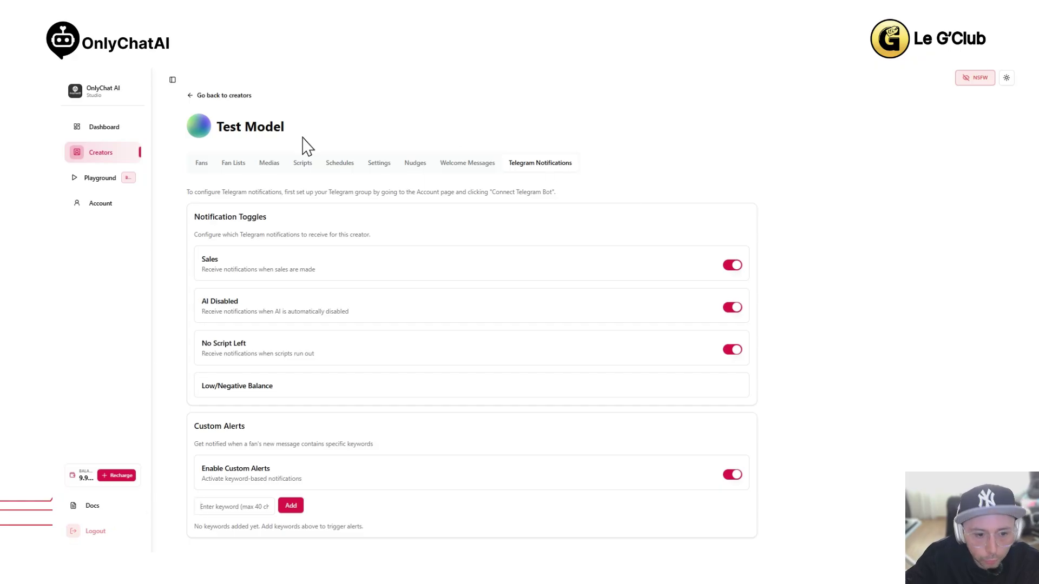
{"action": "scroll", "coordinate": [599, 209], "scroll_direction": "down", "scroll_amount": 1}
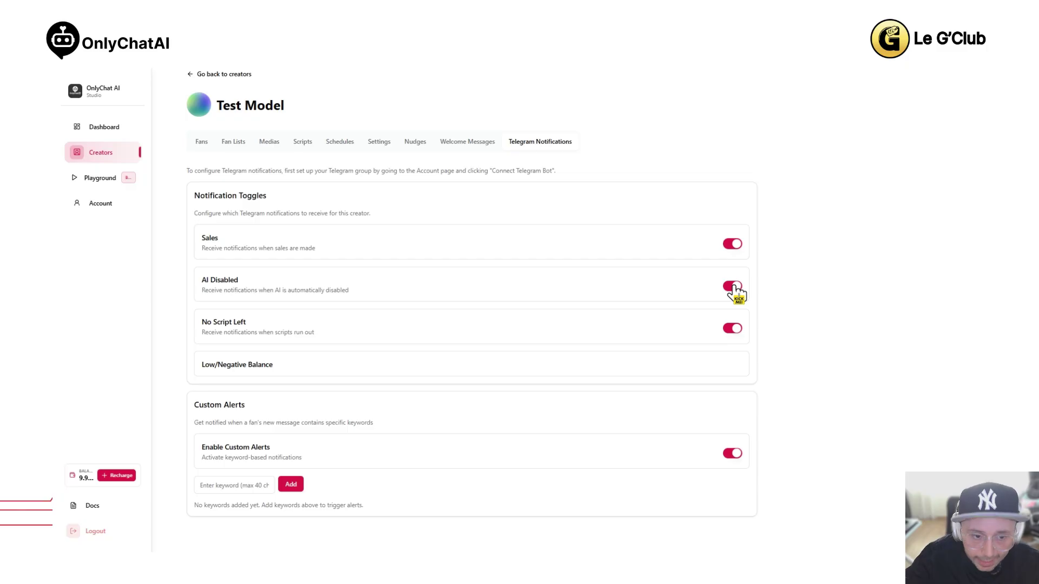
{"action": "left_click", "coordinate": [204, 146]}
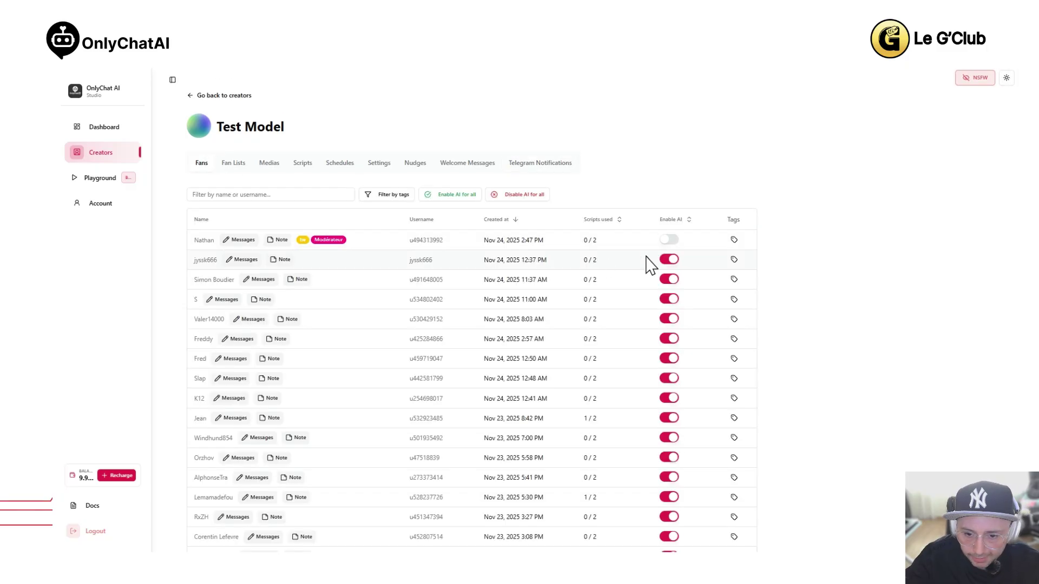
{"action": "left_click", "coordinate": [562, 165]}
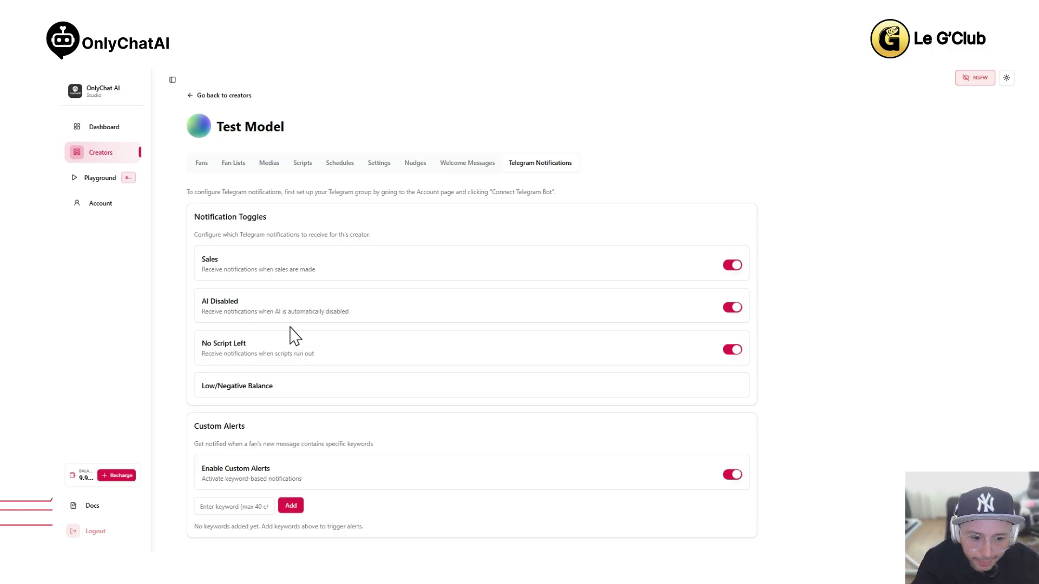
{"action": "scroll", "coordinate": [341, 330], "scroll_direction": "down", "scroll_amount": 1}
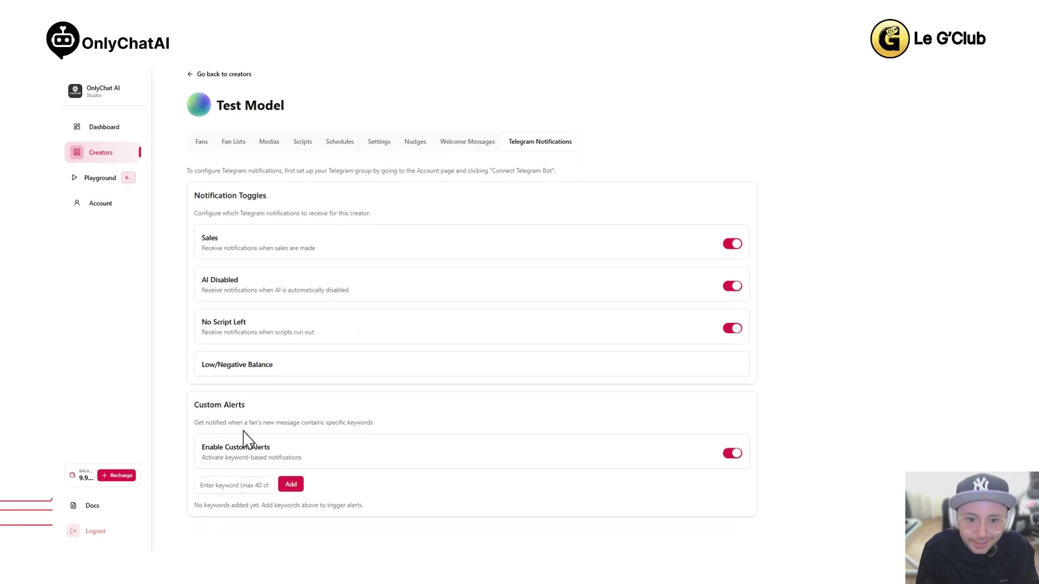
Add 'custom' and 'video call' as Telegram custom alert keywords
{"action": "left_click", "coordinate": [213, 478]}
{"action": "type", "text": "custom"}
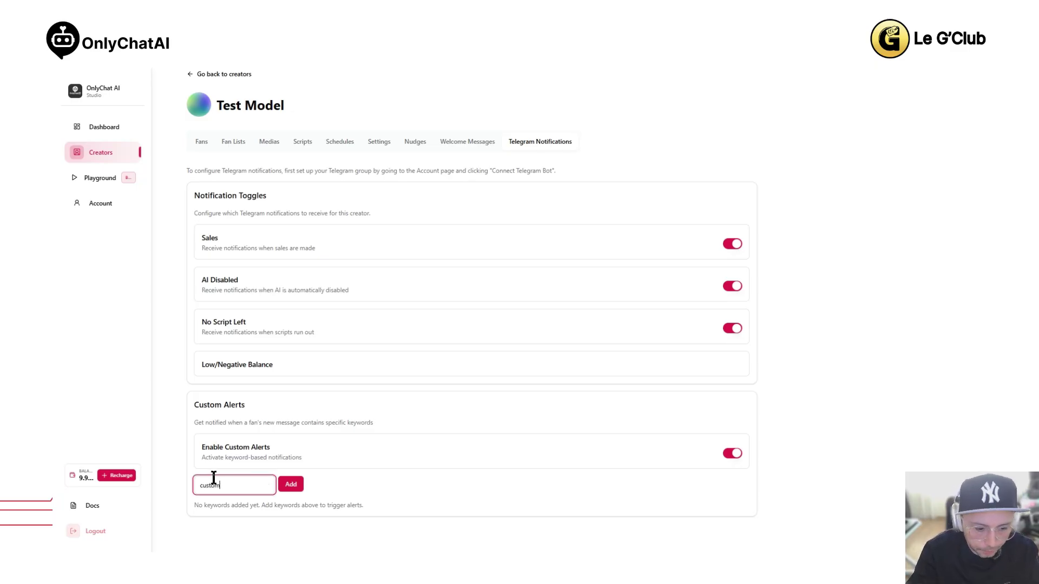
{"action": "key", "text": "Return"}
{"action": "type", "text": "video call"}
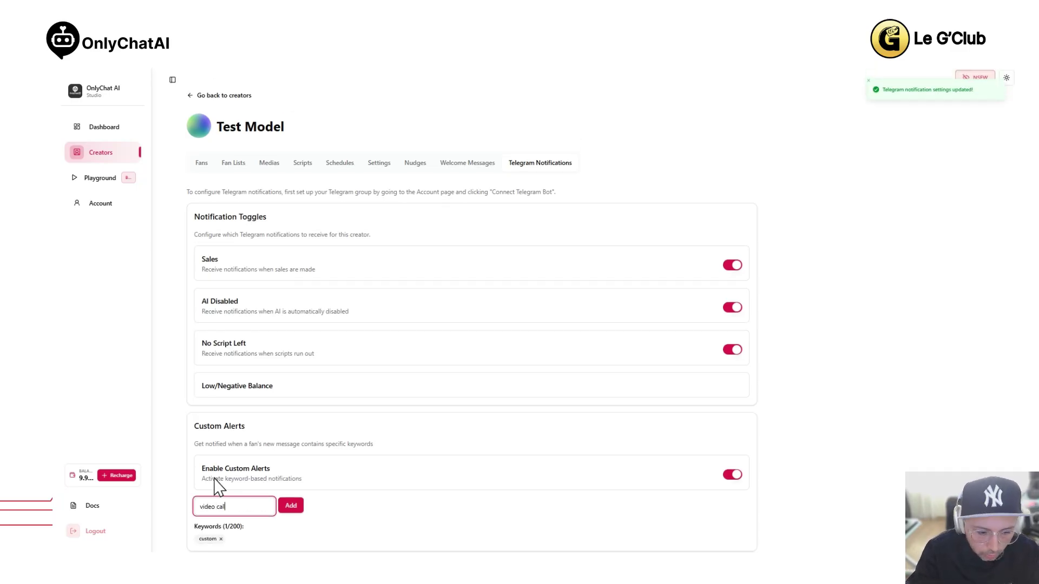
{"action": "key", "text": "Return"}
{"action": "scroll", "coordinate": [216, 487], "scroll_direction": "down", "scroll_amount": 1}
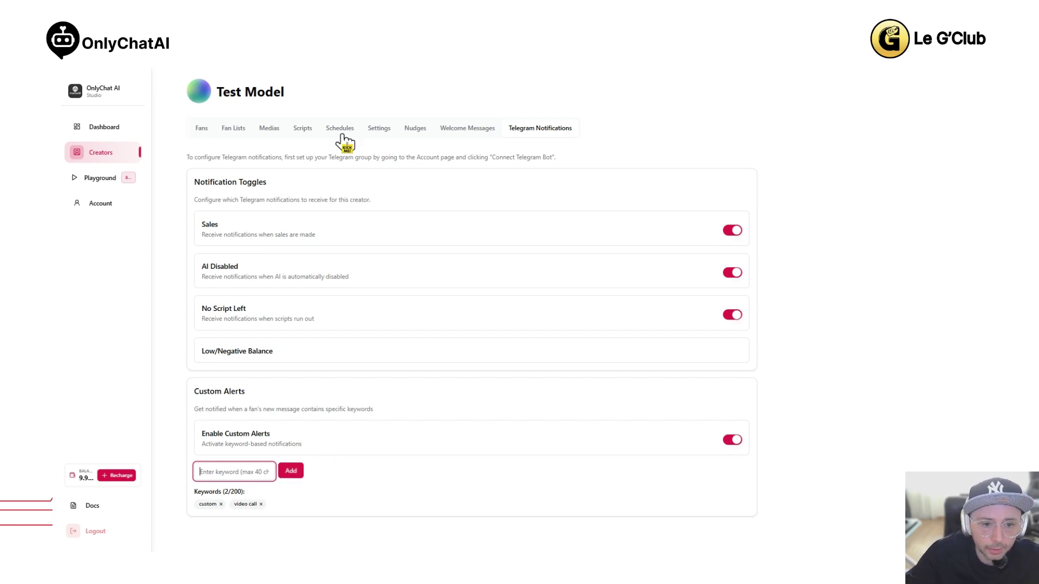
Toggle Test Model's AI on and back off under Creators, then open the Playground
{"action": "left_click", "coordinate": [102, 181]}
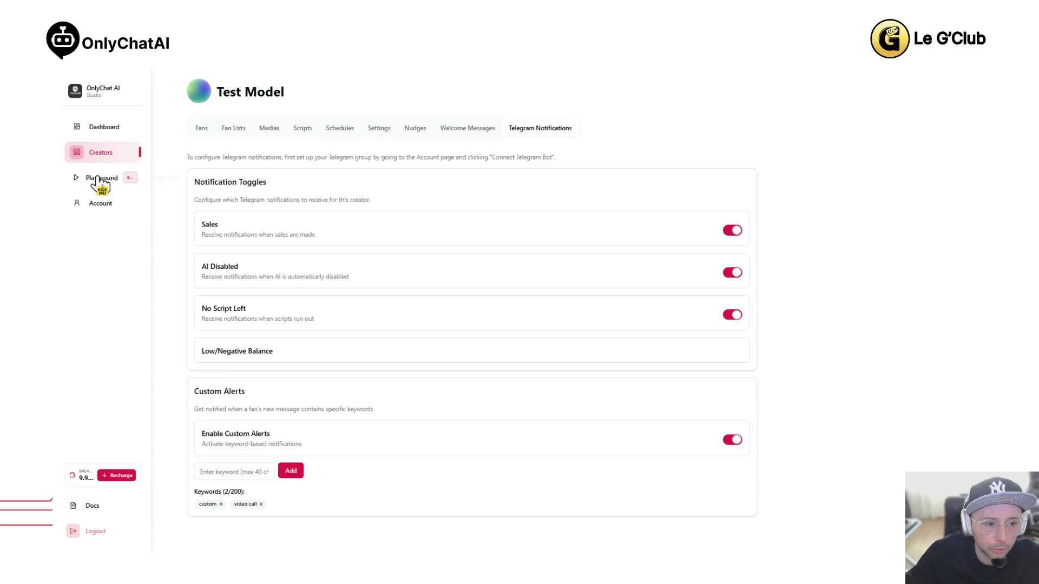
{"action": "scroll", "coordinate": [374, 320], "scroll_direction": "up", "scroll_amount": 1}
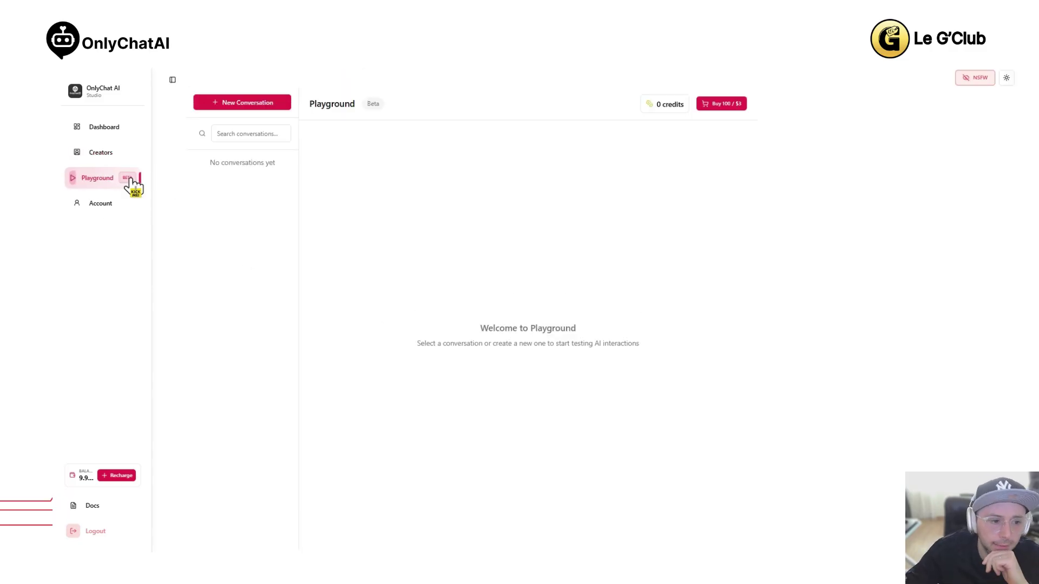
{"action": "left_click", "coordinate": [107, 154]}
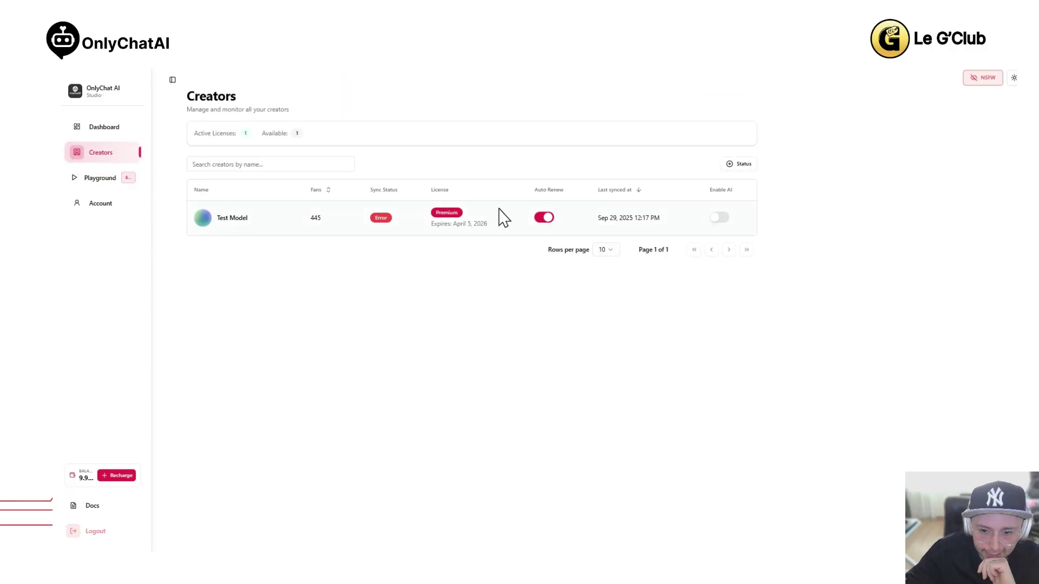
{"action": "left_click", "coordinate": [718, 222]}
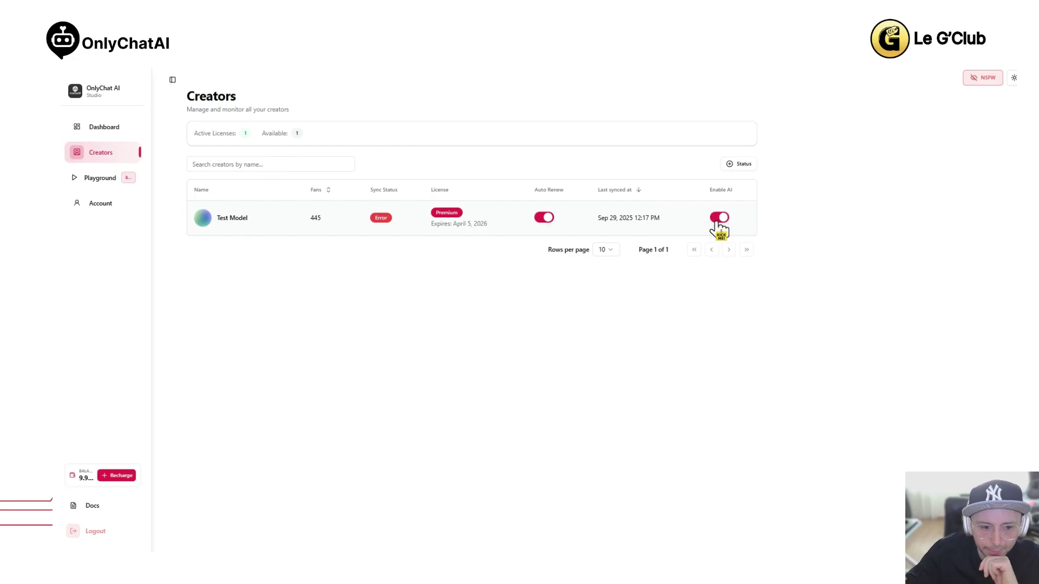
{"action": "left_click", "coordinate": [717, 219]}
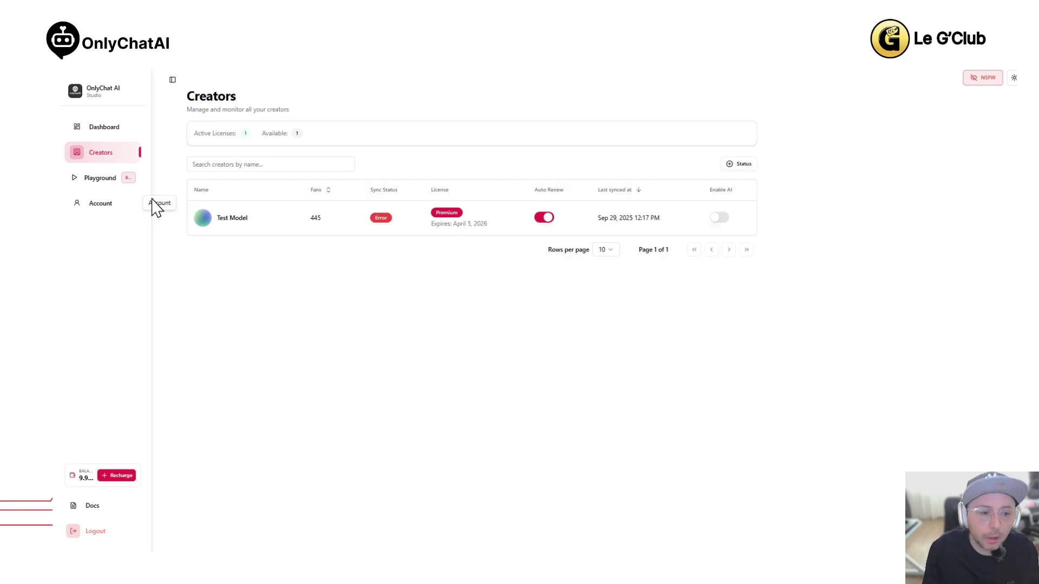
{"action": "left_click", "coordinate": [110, 179]}
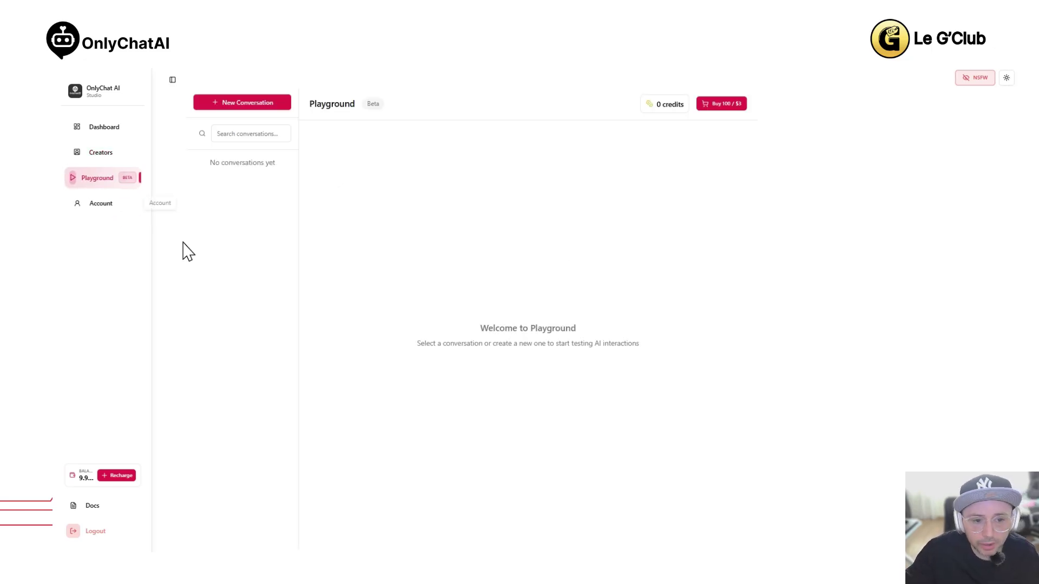
Create a new Playground conversation with Test Model and buy the 100 credits / $3 pack
{"action": "left_click", "coordinate": [248, 105]}
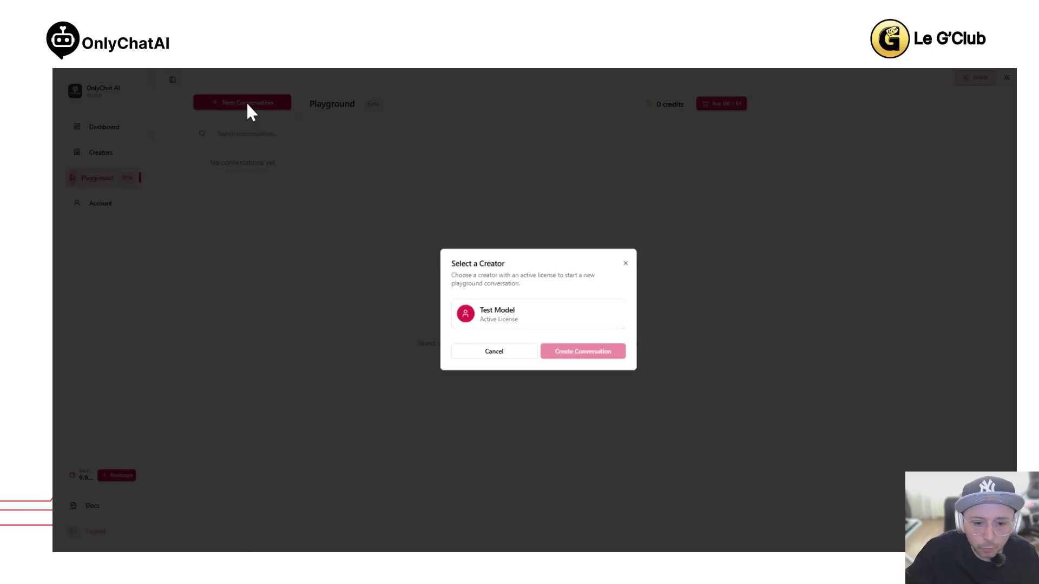
{"action": "left_click", "coordinate": [488, 316]}
{"action": "left_click", "coordinate": [569, 352]}
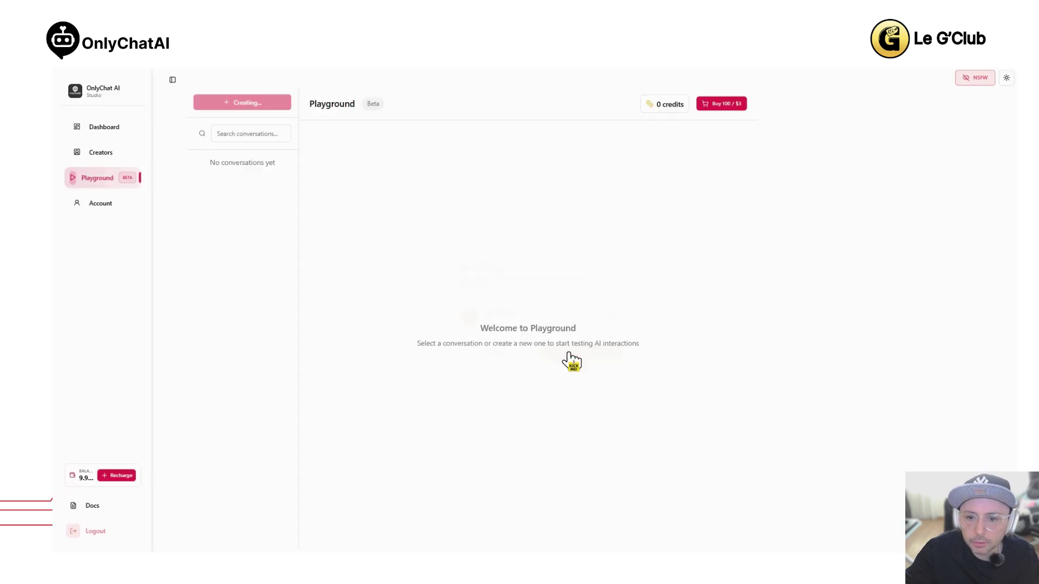
{"action": "left_click", "coordinate": [724, 105]}
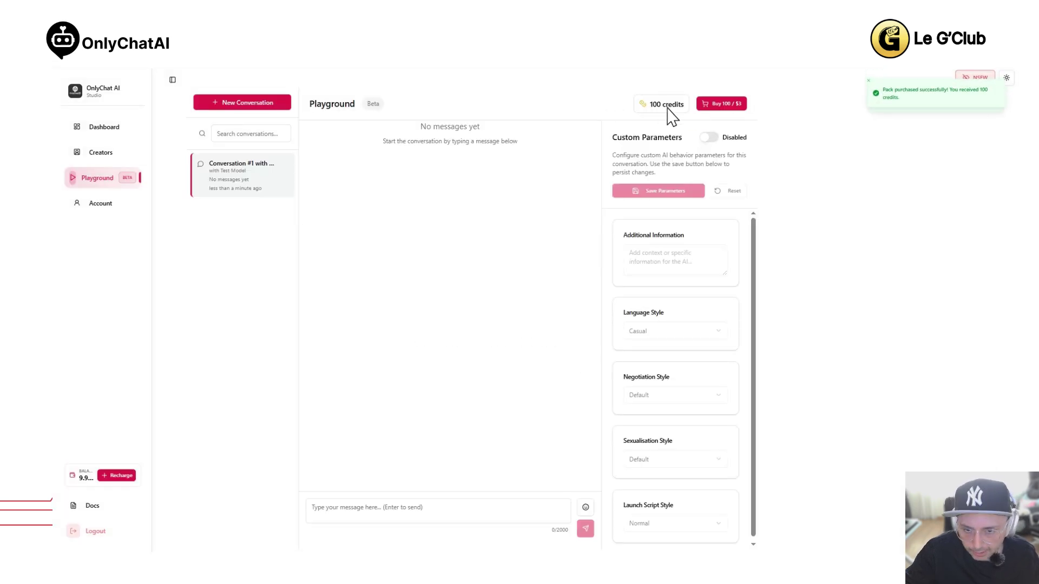
{"action": "left_click", "coordinate": [724, 109]}
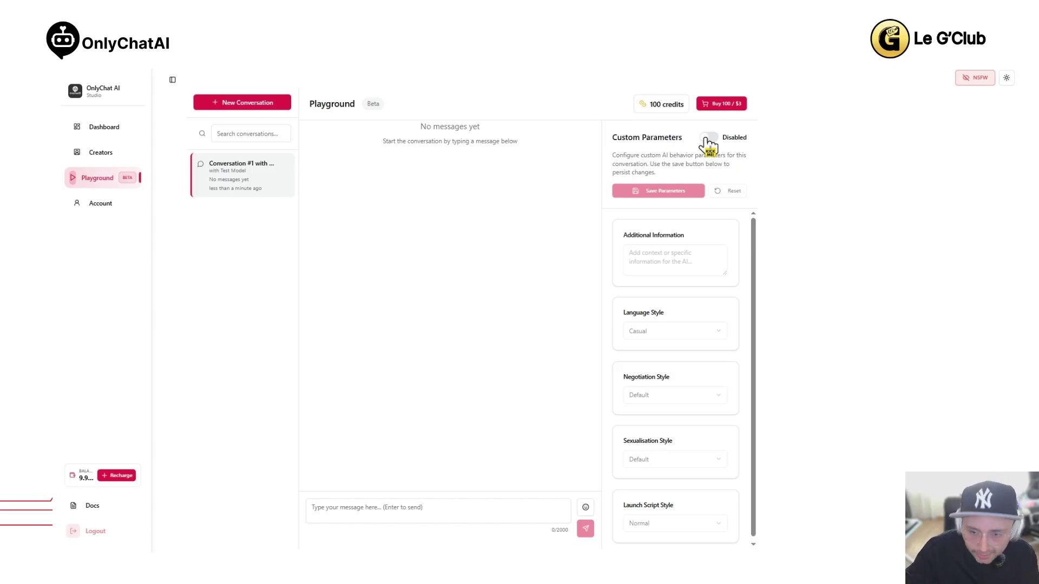
Switch on Custom Parameters and select the additional information field
{"action": "left_click", "coordinate": [709, 139]}
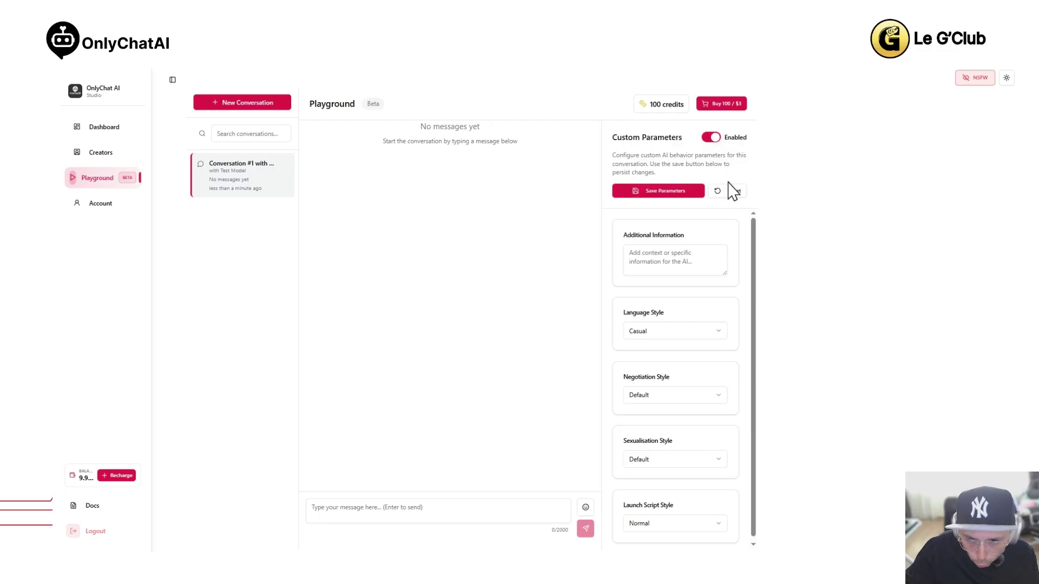
{"action": "scroll", "coordinate": [669, 308], "scroll_direction": "down", "scroll_amount": 1}
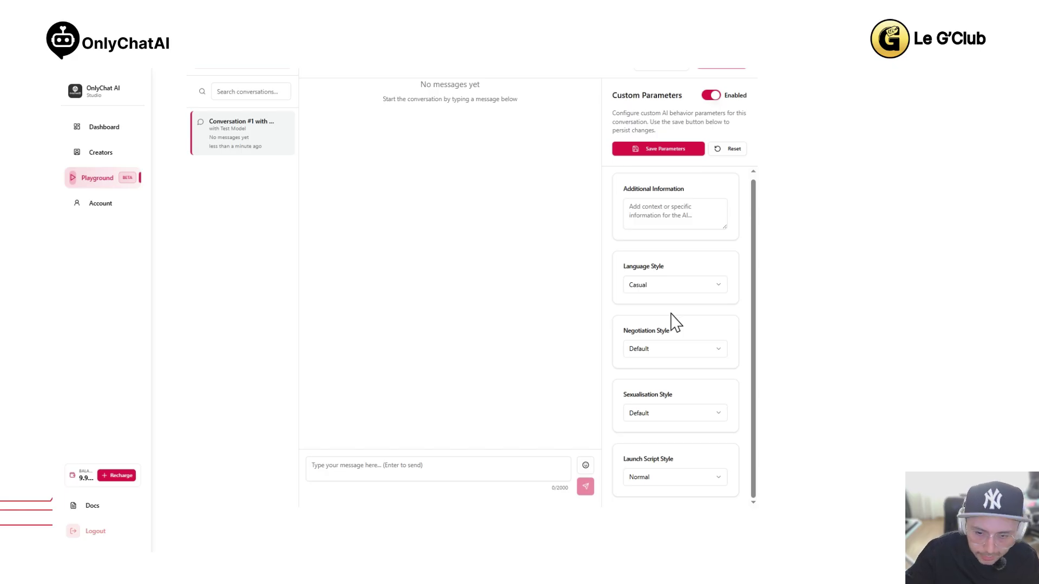
{"action": "scroll", "coordinate": [675, 324], "scroll_direction": "up", "scroll_amount": 1}
{"action": "left_click", "coordinate": [666, 210]}
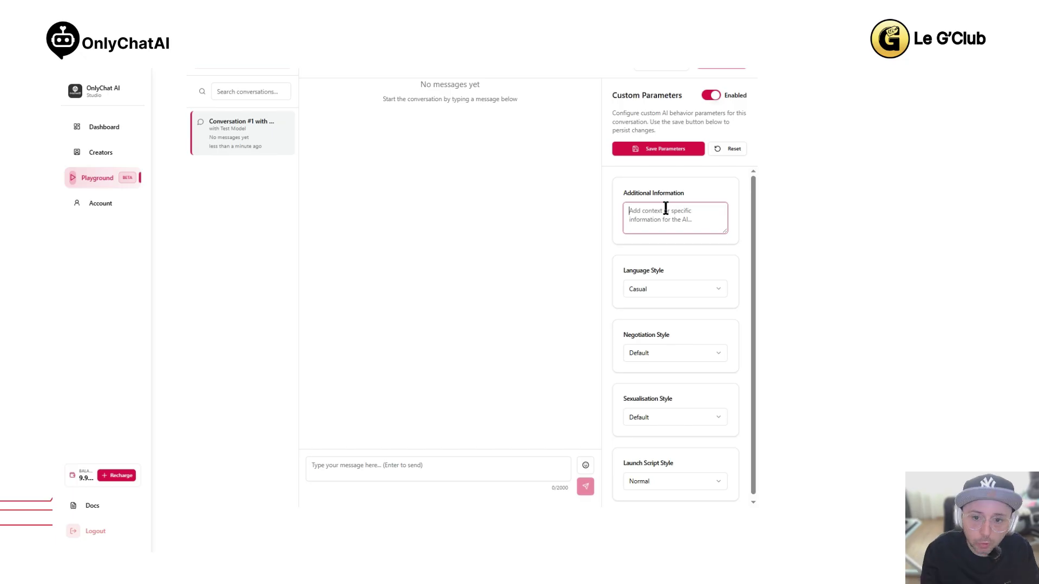
{"action": "scroll", "coordinate": [377, 321], "scroll_direction": "up", "scroll_amount": 2}
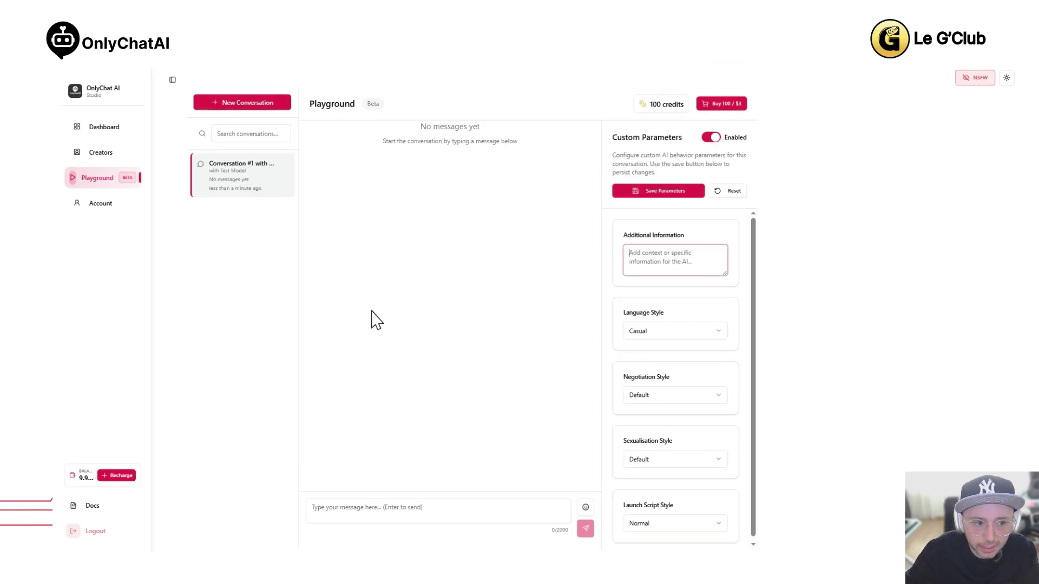
{"action": "scroll", "coordinate": [374, 320], "scroll_direction": "down", "scroll_amount": 1}
Send the message 'Salut ca va' in the Playground chat and await the AI's reply
{"action": "left_click", "coordinate": [412, 461]}
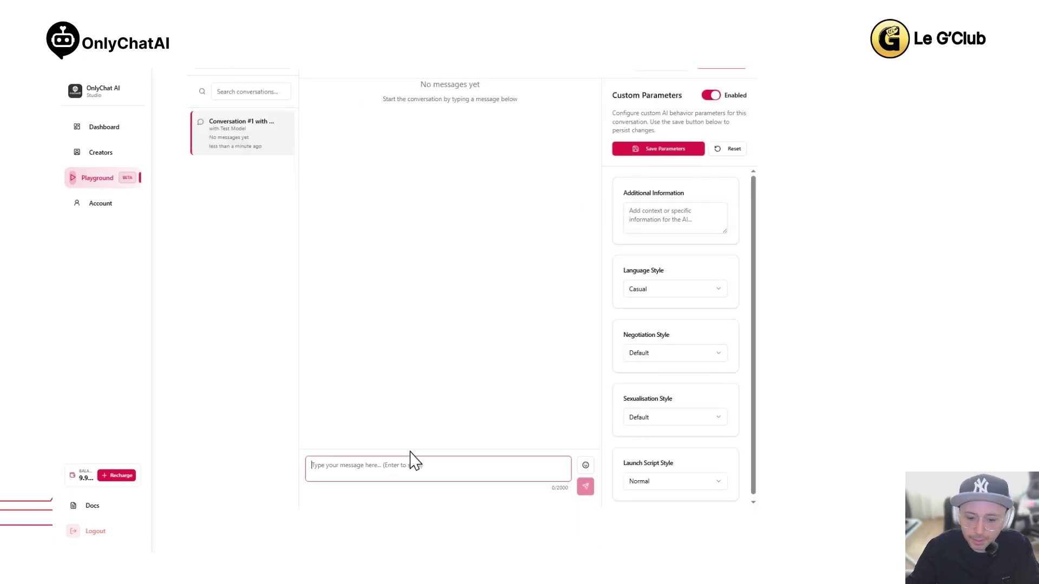
{"action": "type", "text": "Salut ca va"}
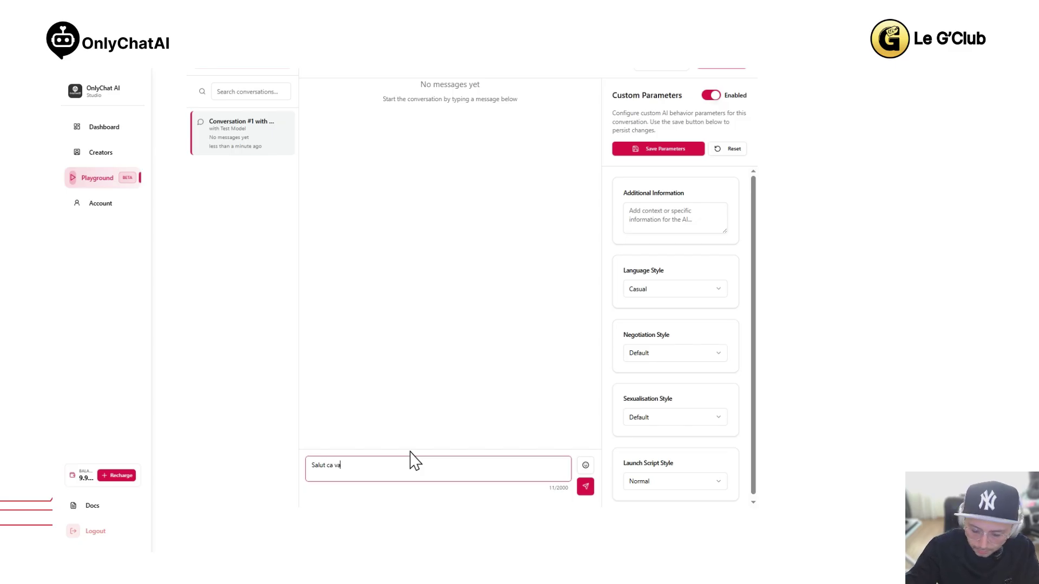
{"action": "key", "text": "Return"}
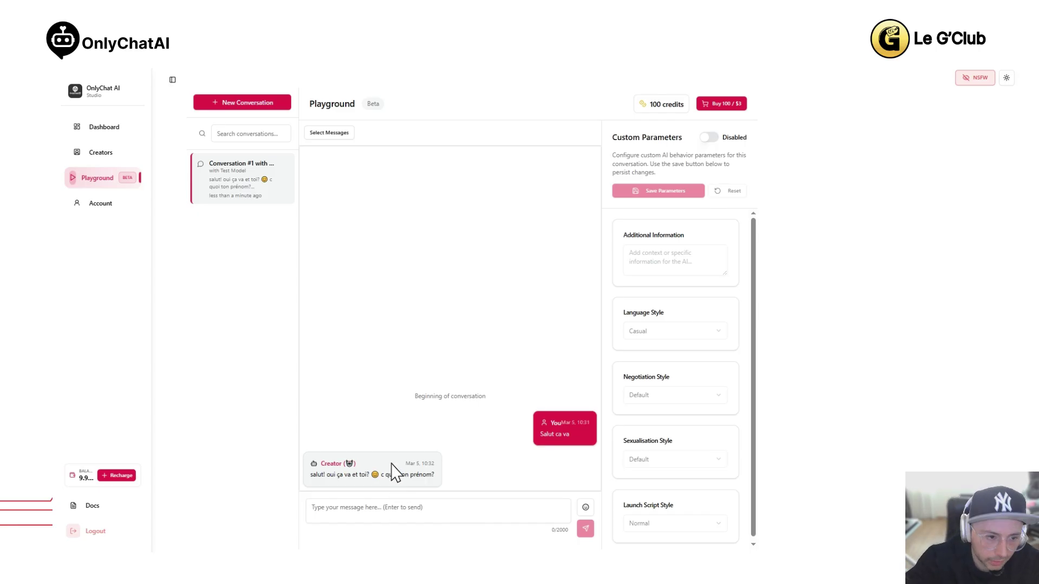
On the dashboard, change the revenue metric from Net Revenue to Gross Revenue
{"action": "left_click", "coordinate": [111, 131]}
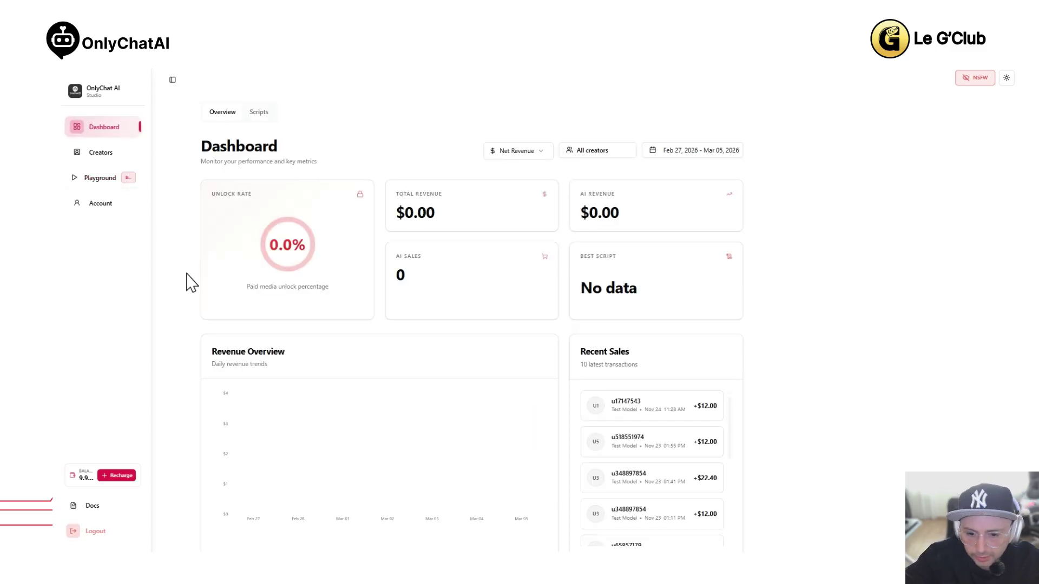
{"action": "scroll", "coordinate": [190, 281], "scroll_direction": "down", "scroll_amount": 1}
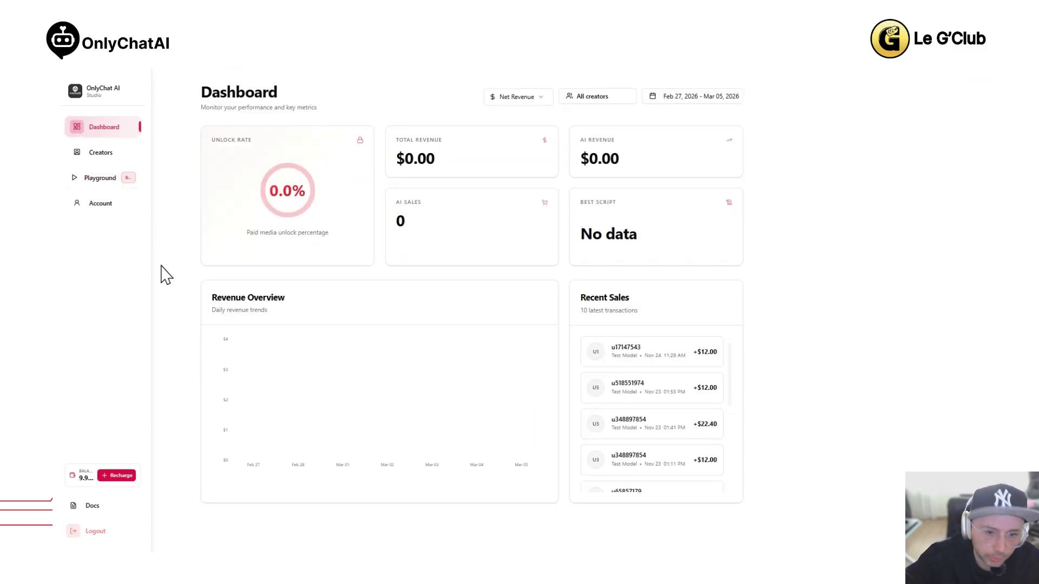
{"action": "scroll", "coordinate": [167, 277], "scroll_direction": "up", "scroll_amount": 1}
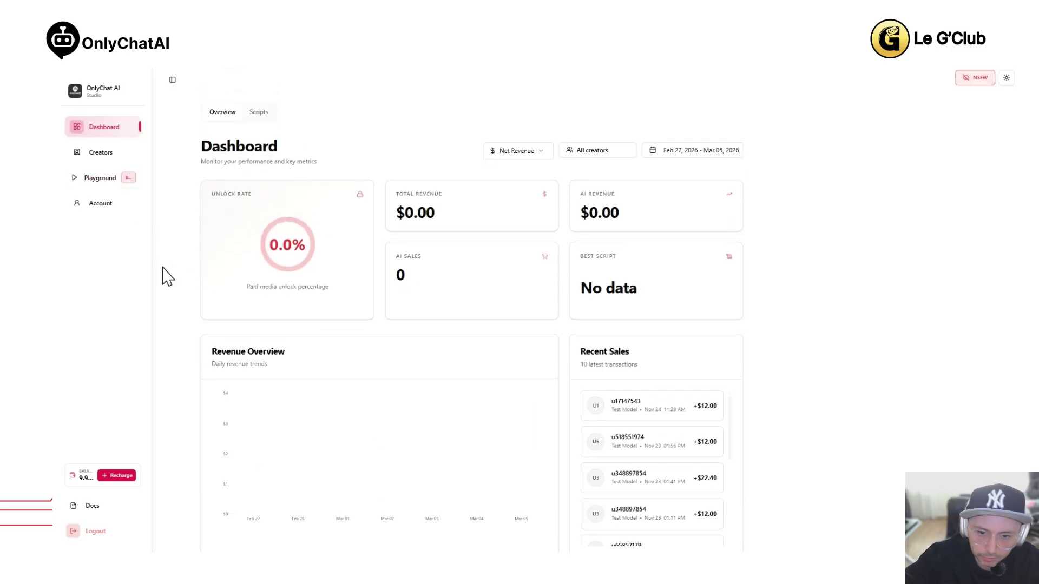
{"action": "left_click", "coordinate": [531, 154]}
{"action": "left_click", "coordinate": [524, 185]}
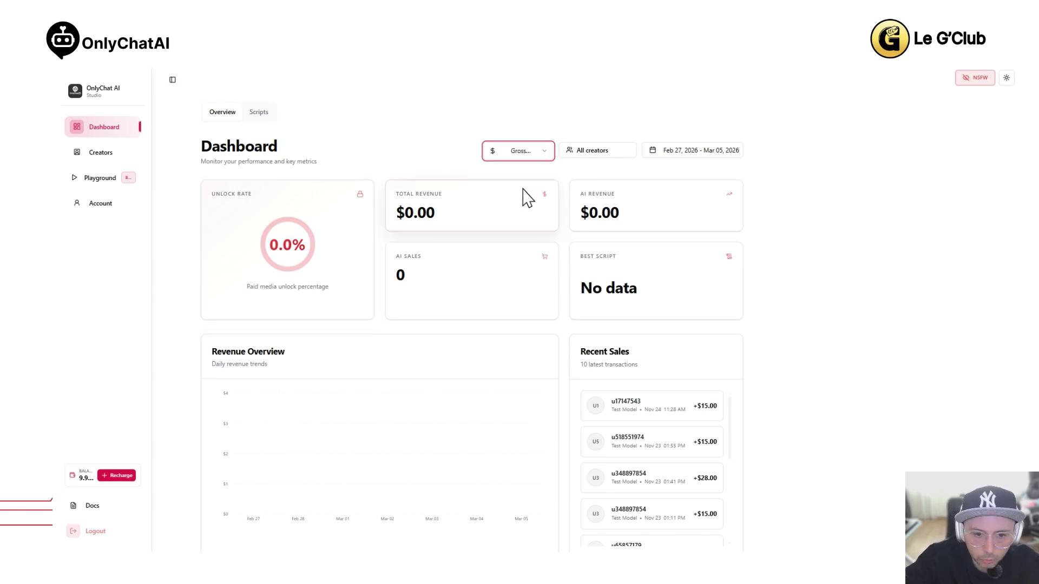
Check the creator and date range filters, then switch to the Scripts analytics view
{"action": "left_click", "coordinate": [593, 151]}
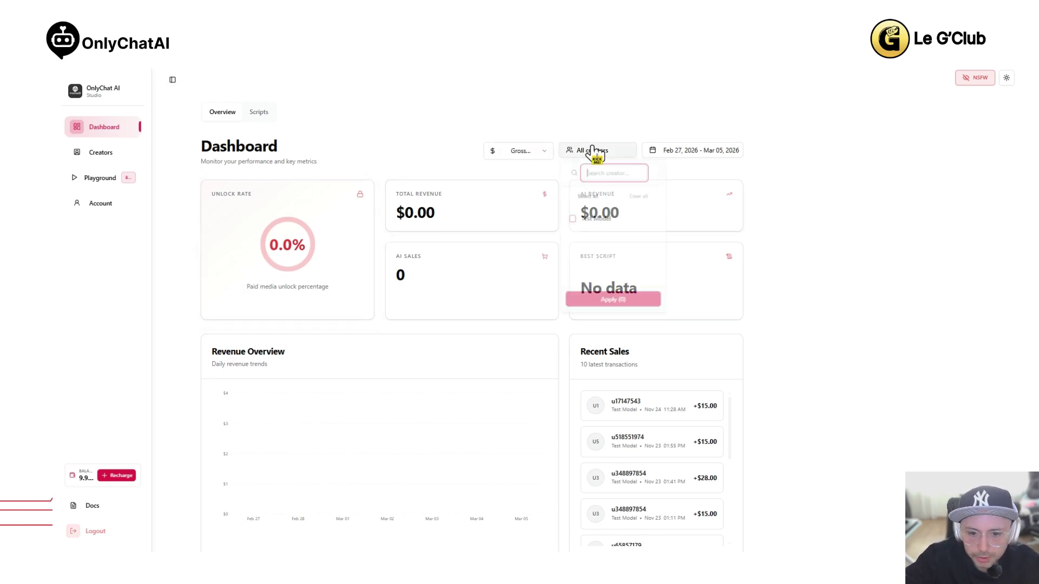
{"action": "left_click", "coordinate": [723, 155]}
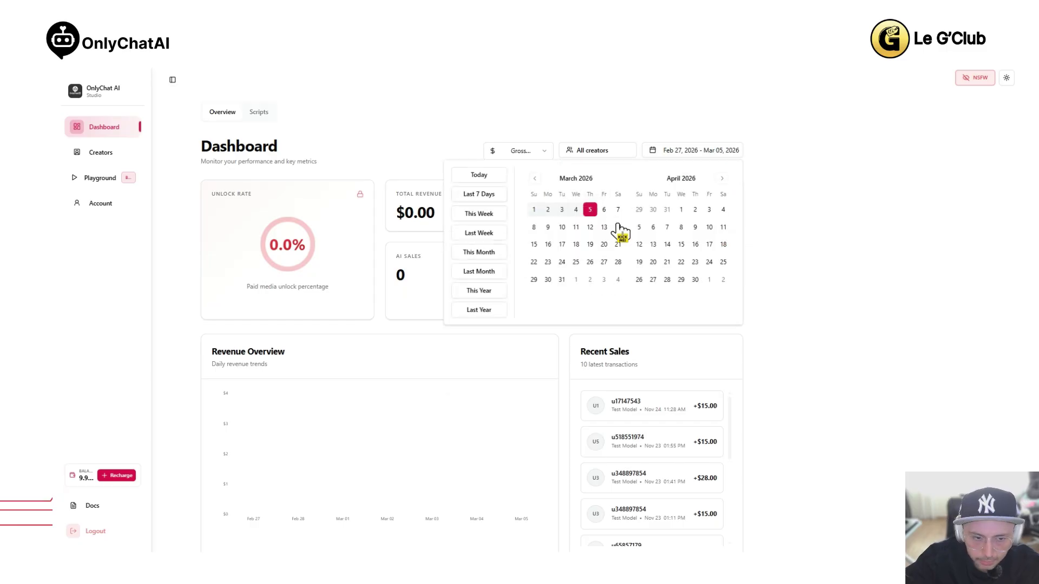
{"action": "left_click", "coordinate": [820, 247]}
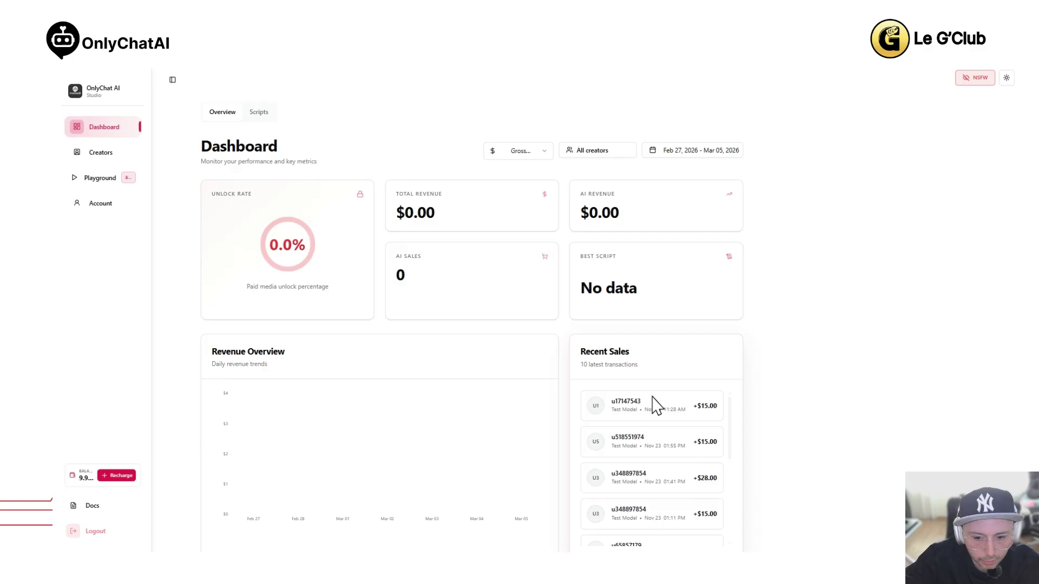
{"action": "left_click", "coordinate": [253, 116]}
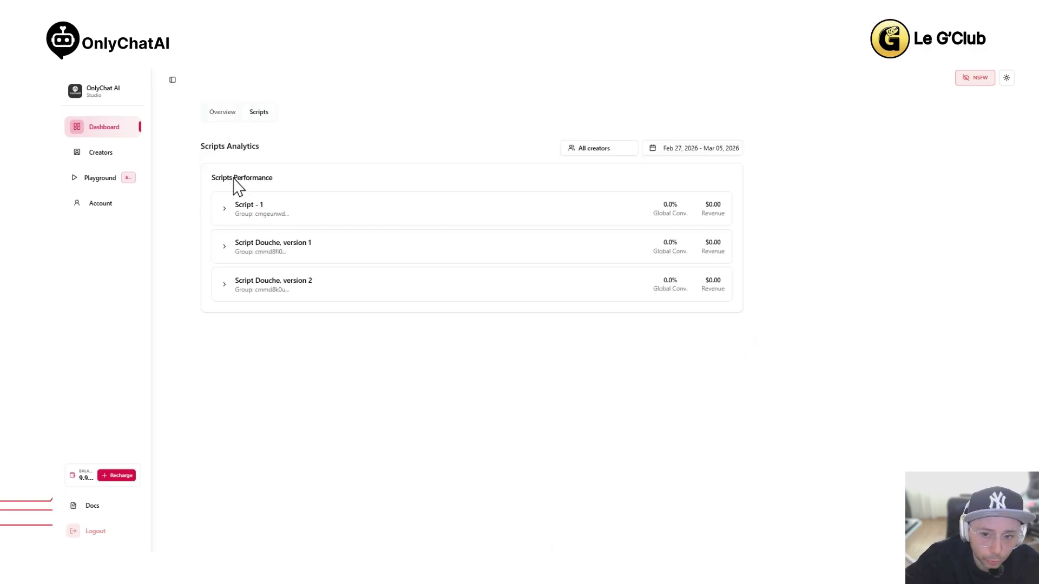
Set the script analytics date range to Feb 27 – Mar 01, 2026
{"action": "left_click", "coordinate": [703, 152]}
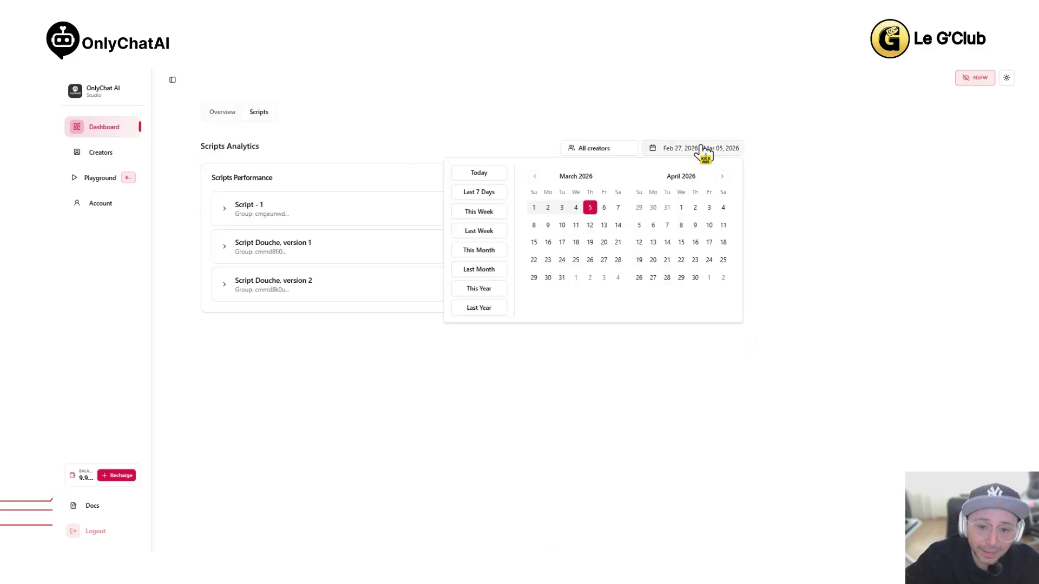
{"action": "left_click", "coordinate": [600, 151]}
{"action": "left_click", "coordinate": [599, 151]}
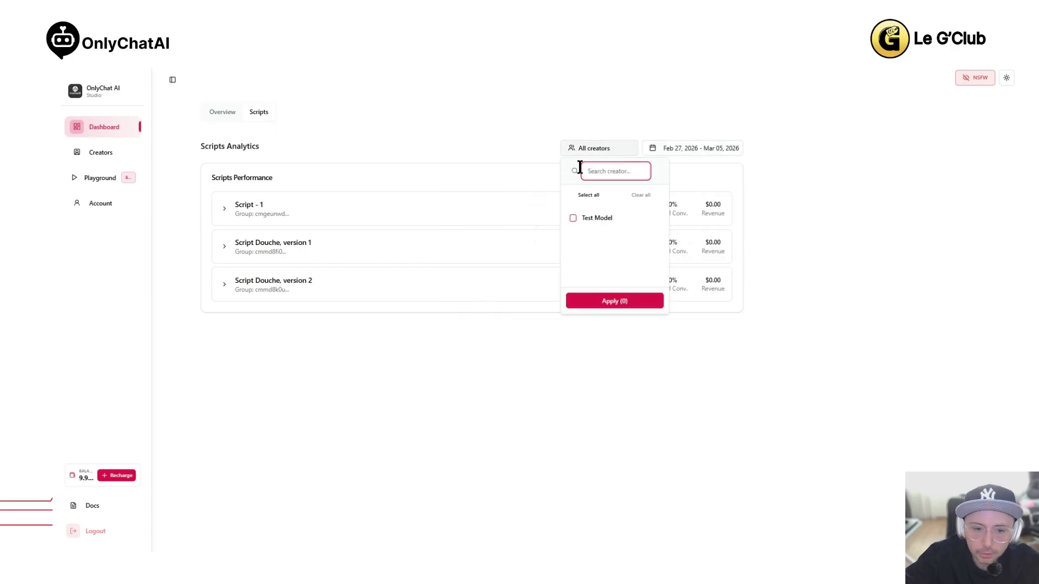
{"action": "left_click", "coordinate": [420, 192]}
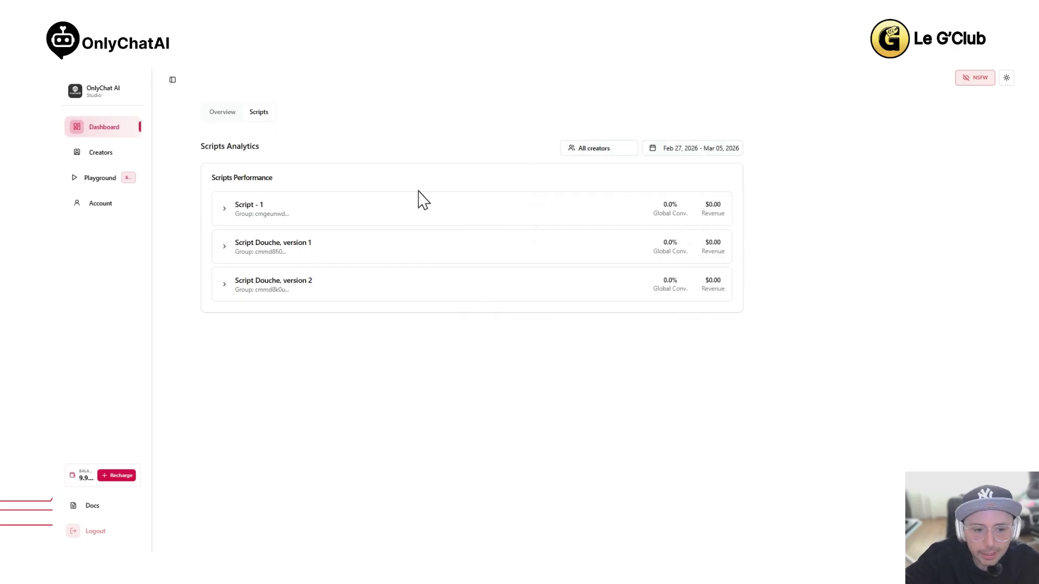
{"action": "left_click", "coordinate": [718, 158]}
{"action": "left_click", "coordinate": [295, 200]}
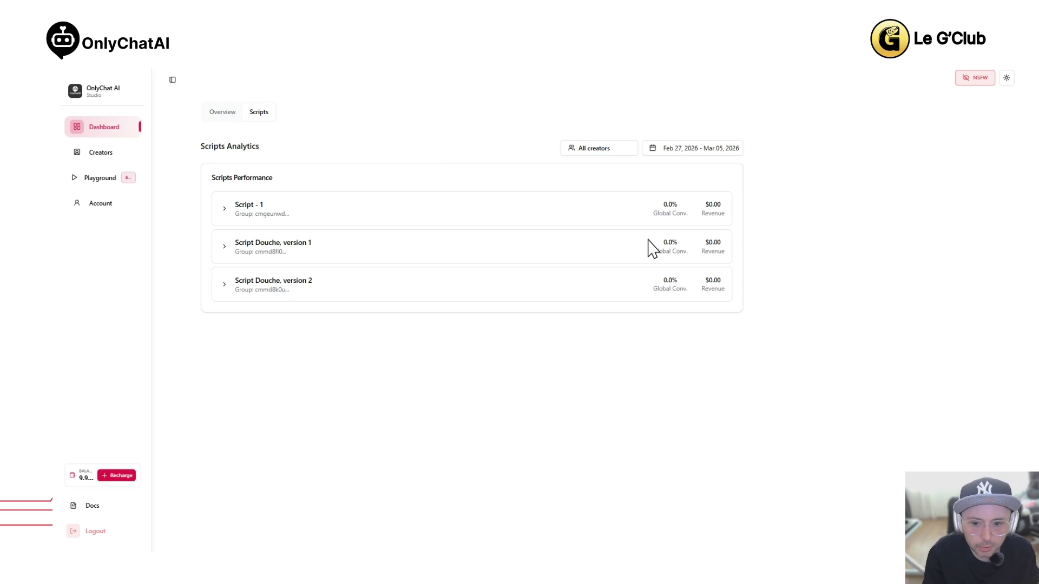
{"action": "left_click", "coordinate": [703, 153]}
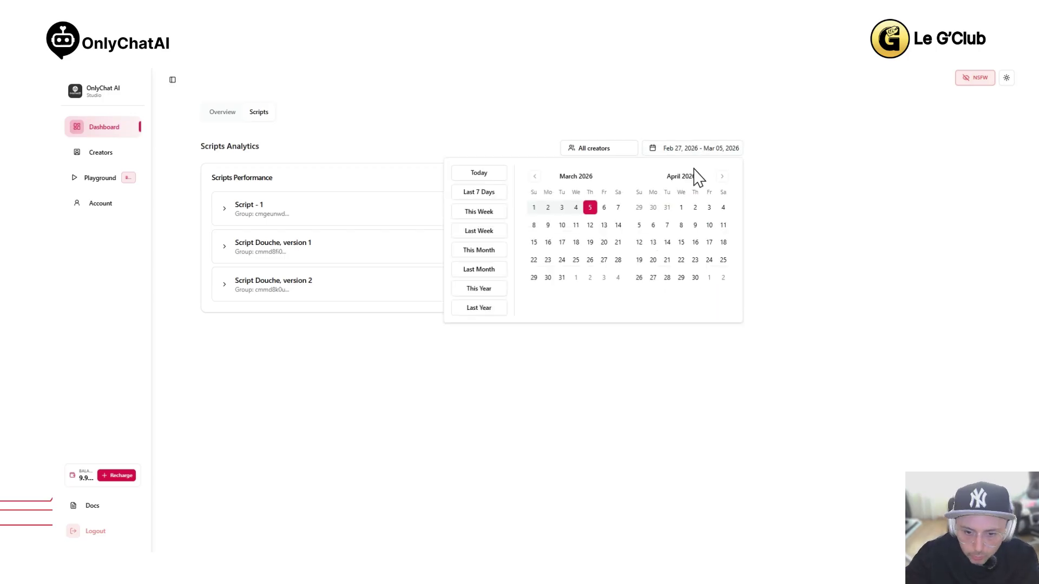
{"action": "left_click", "coordinate": [534, 208]}
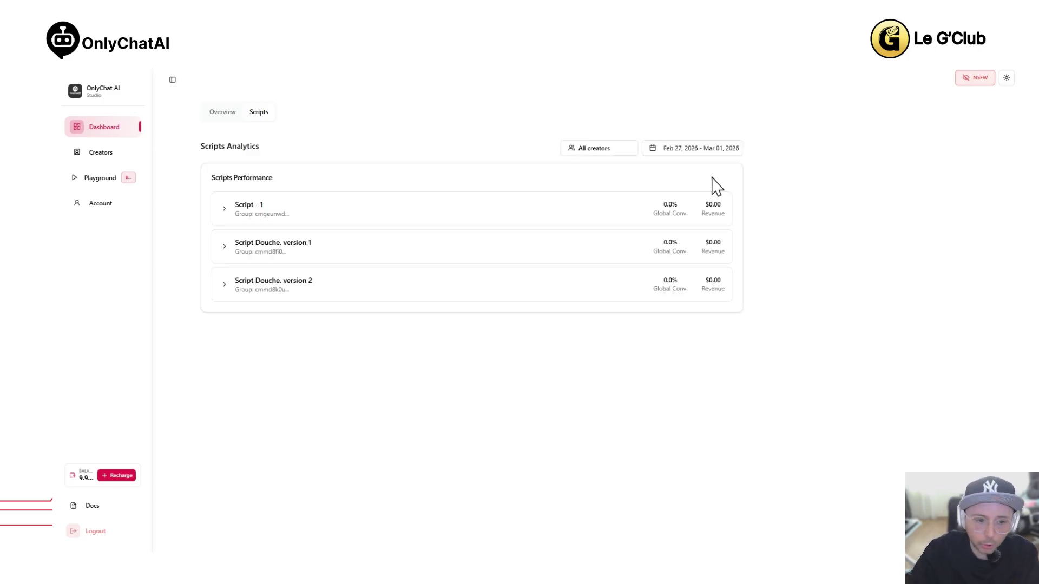
Expand and collapse the step details of Script - 1 and Script Douche version 1
{"action": "left_click", "coordinate": [225, 209]}
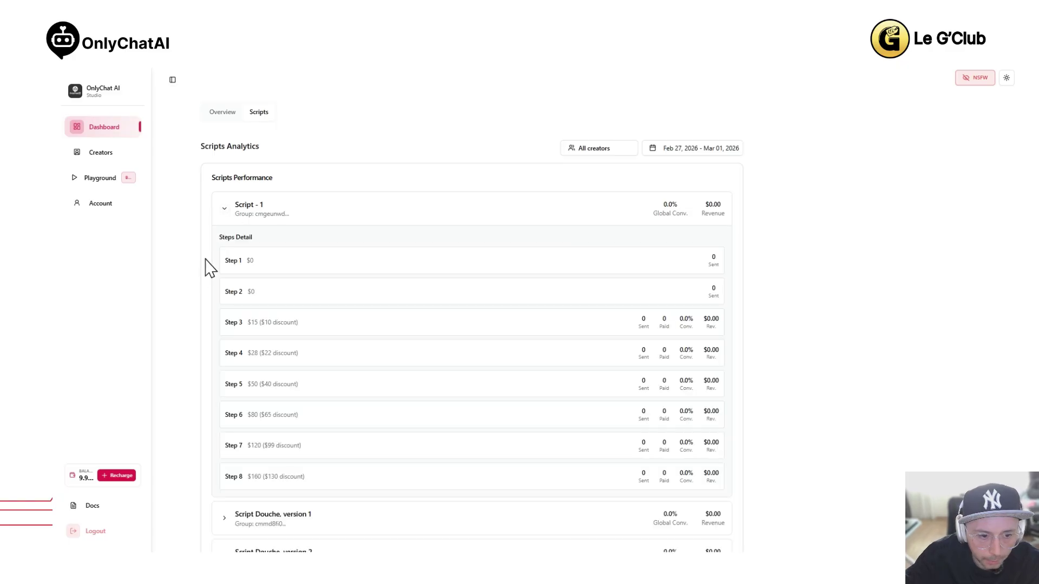
{"action": "left_click", "coordinate": [225, 212]}
{"action": "left_click", "coordinate": [225, 248]}
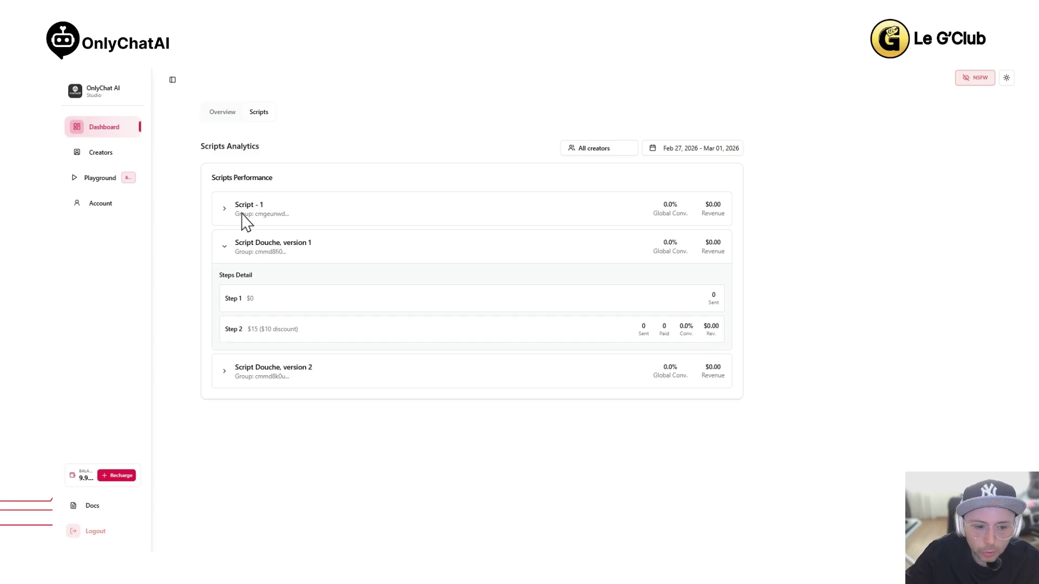
{"action": "left_click", "coordinate": [224, 209]}
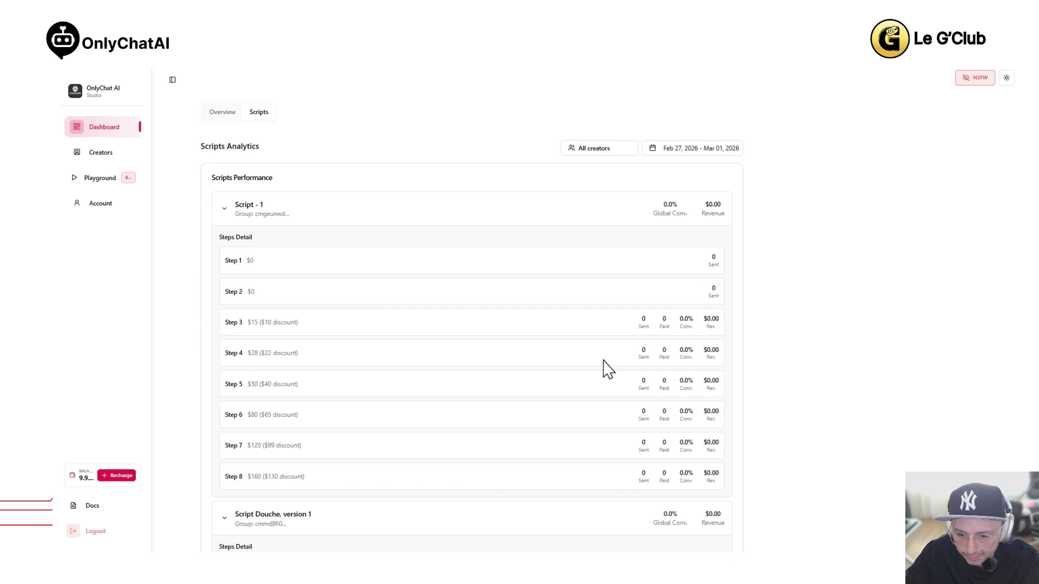
{"action": "left_click", "coordinate": [223, 209]}
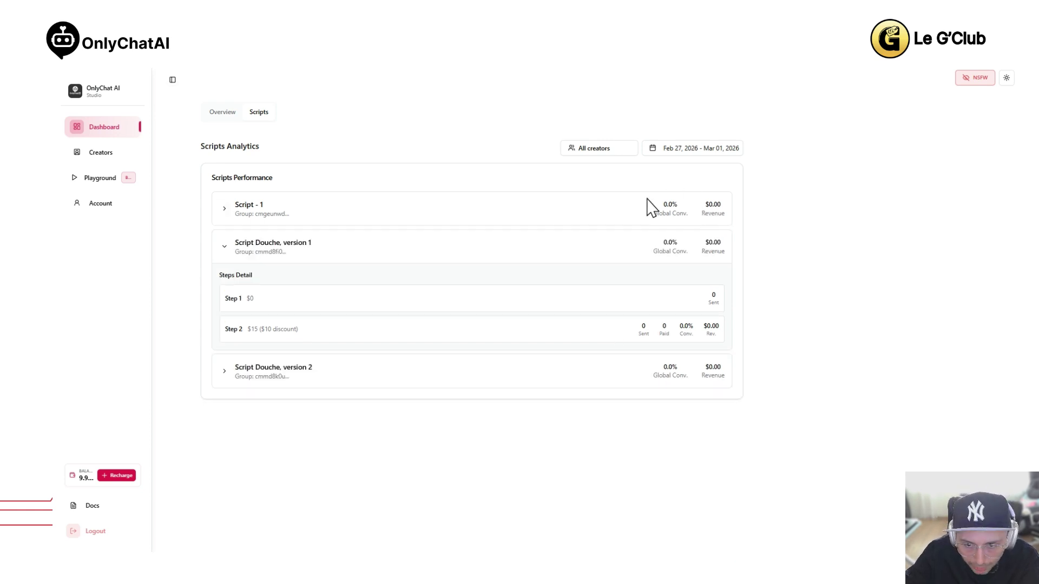
{"action": "left_click", "coordinate": [224, 247]}
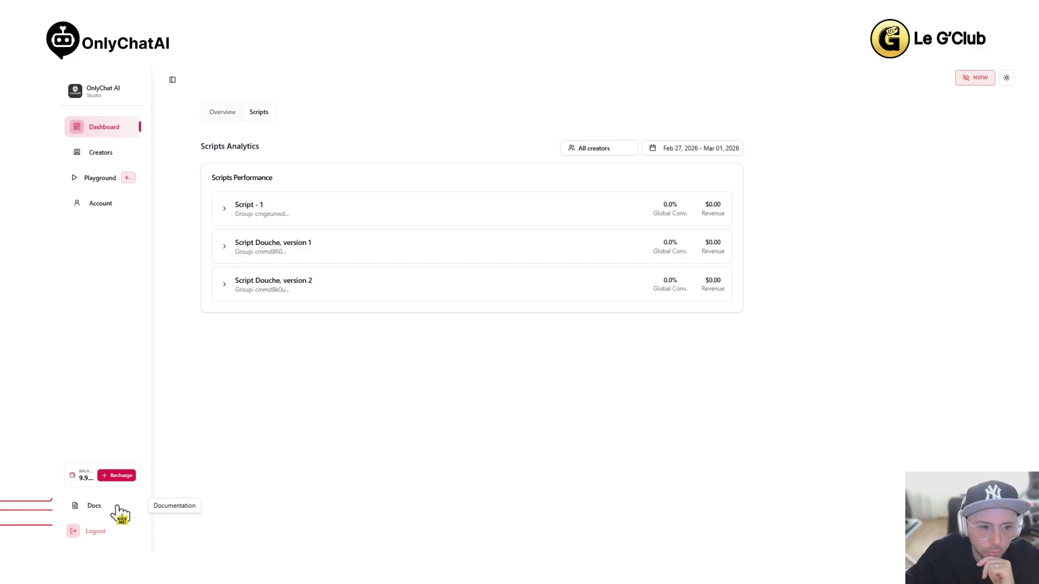
Open the Test Model creator and browse its Fan Lists, Medias, Scripts and Schedules
{"action": "left_click", "coordinate": [103, 152]}
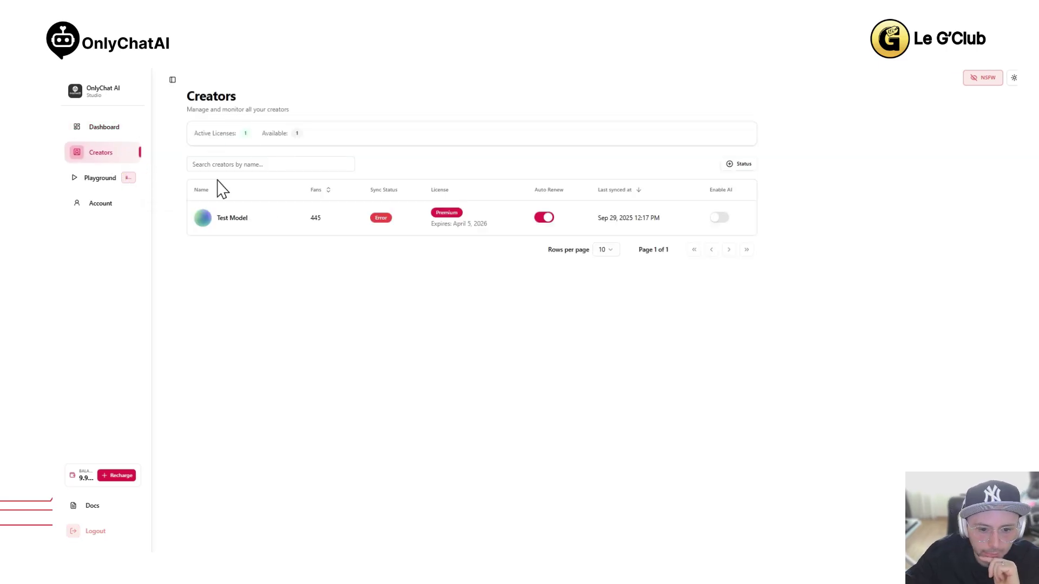
{"action": "left_click", "coordinate": [232, 218]}
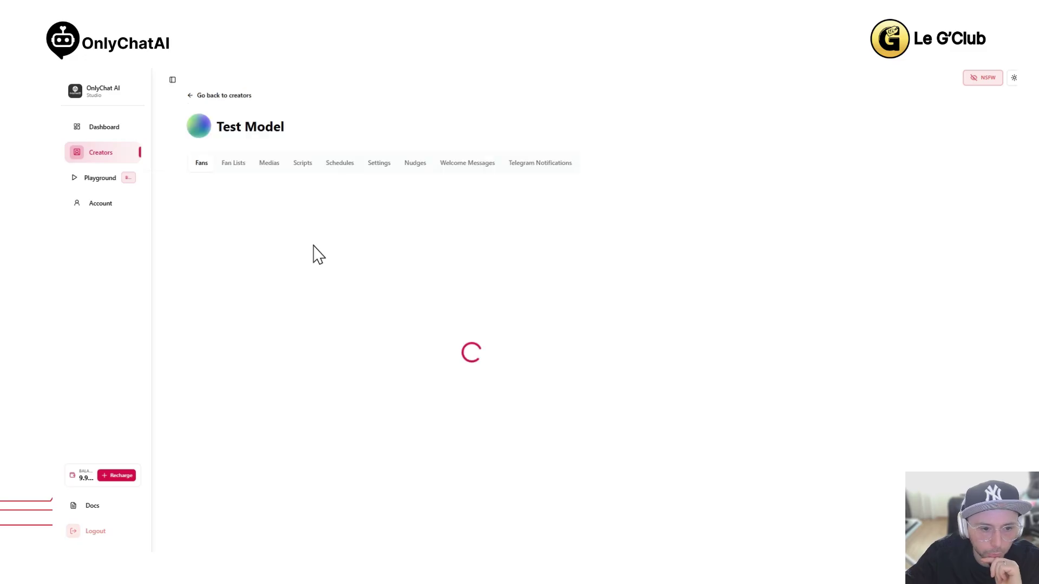
{"action": "left_click", "coordinate": [229, 166]}
{"action": "left_click", "coordinate": [273, 165]}
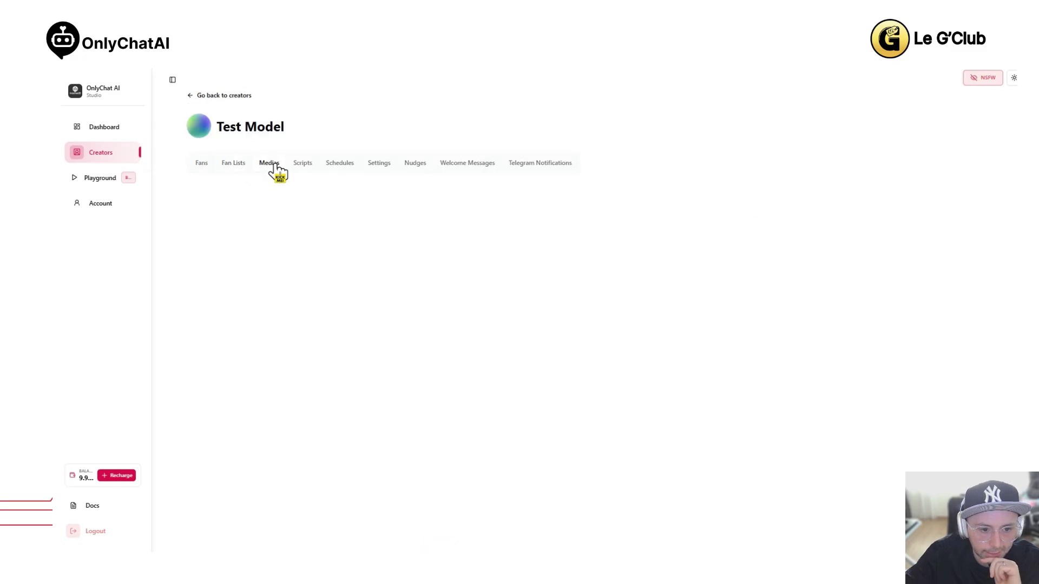
{"action": "left_click", "coordinate": [303, 164]}
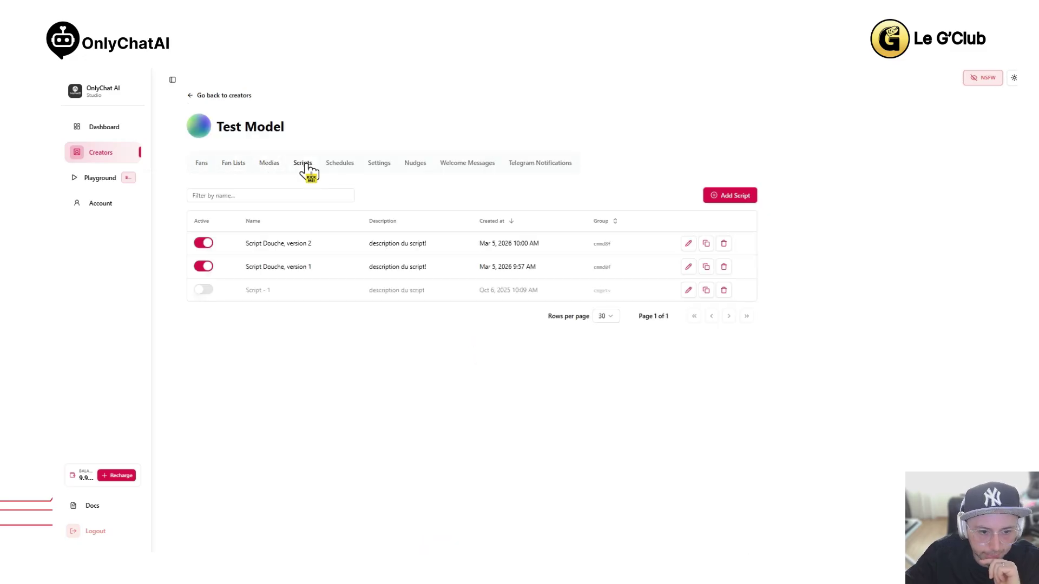
{"action": "left_click", "coordinate": [351, 165]}
Review Test Model's Settings profile: age 21, 50 kg, 150 cm, brown hair, 90D
{"action": "left_click", "coordinate": [379, 163]}
{"action": "scroll", "coordinate": [542, 260], "scroll_direction": "down", "scroll_amount": 10}
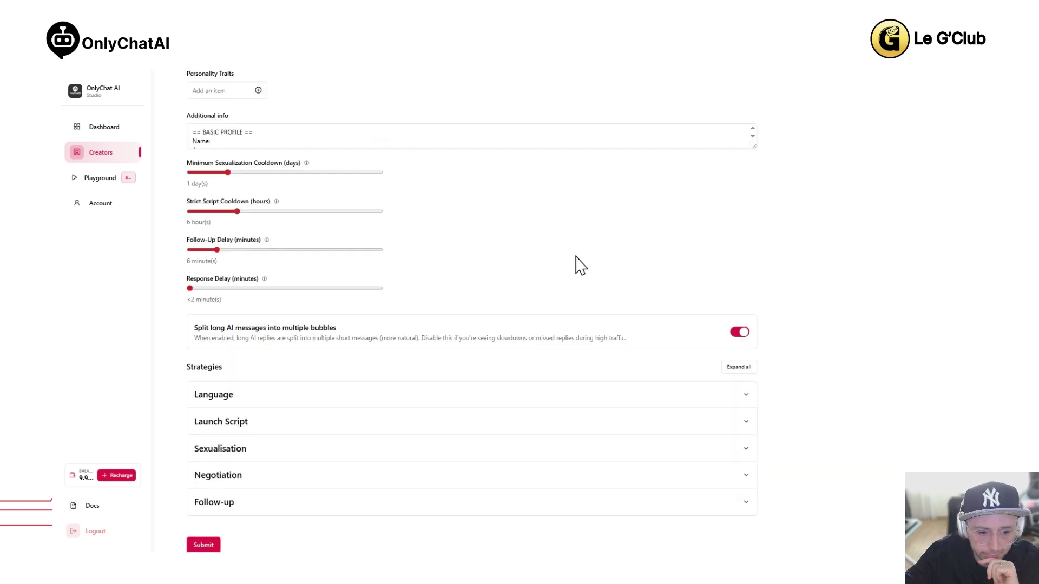
{"action": "scroll", "coordinate": [580, 265], "scroll_direction": "down", "scroll_amount": 1}
{"action": "scroll", "coordinate": [579, 265], "scroll_direction": "up", "scroll_amount": 10}
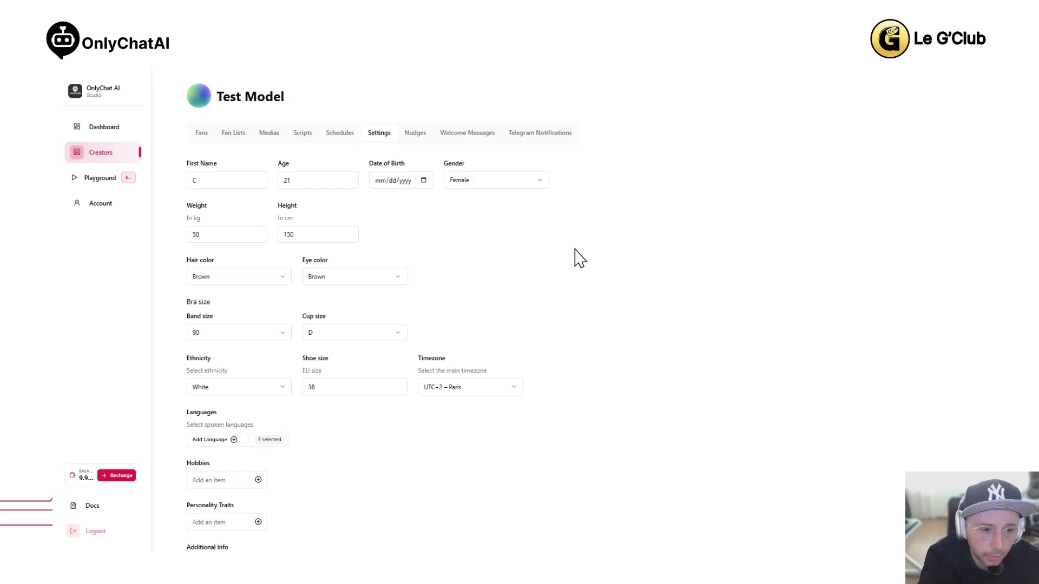
{"action": "scroll", "coordinate": [580, 259], "scroll_direction": "up", "scroll_amount": 1}
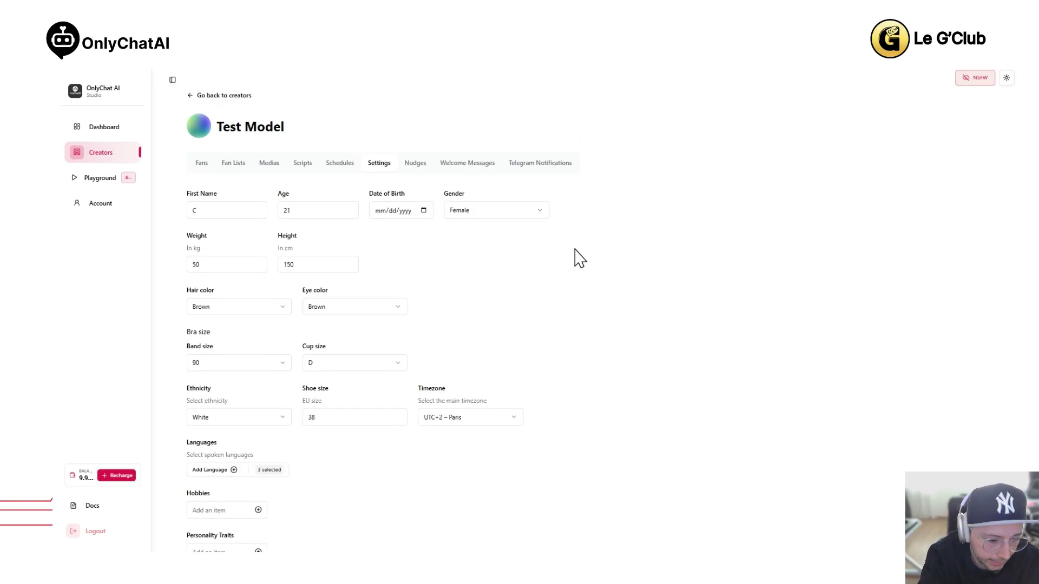